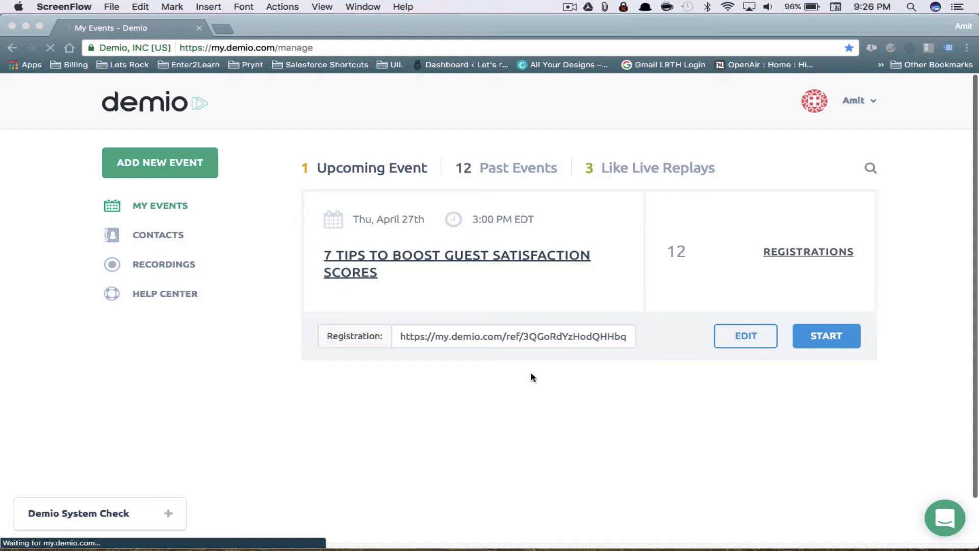
Review the account's billing details, comparing the current plan with the 500-attendee plan, then return to events
left_click(529, 224)
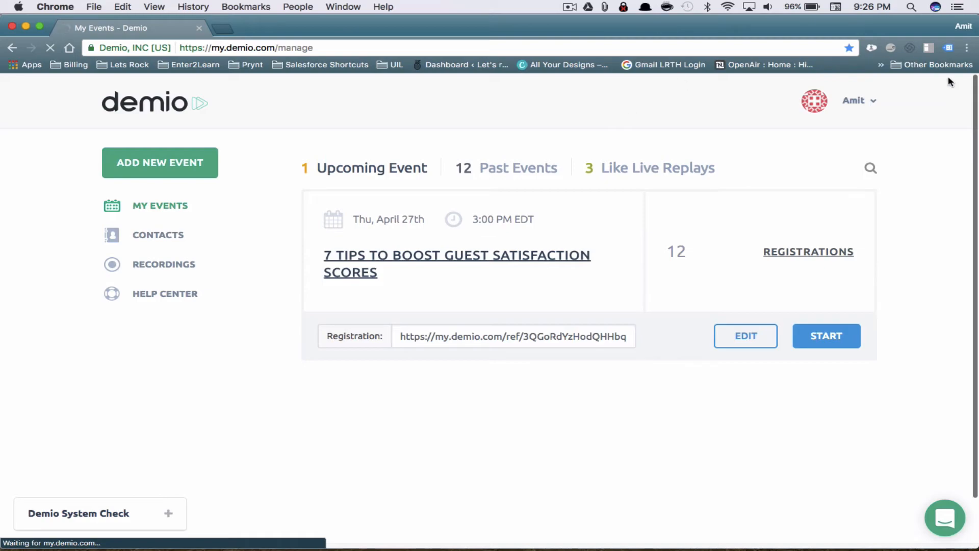
left_click(878, 101)
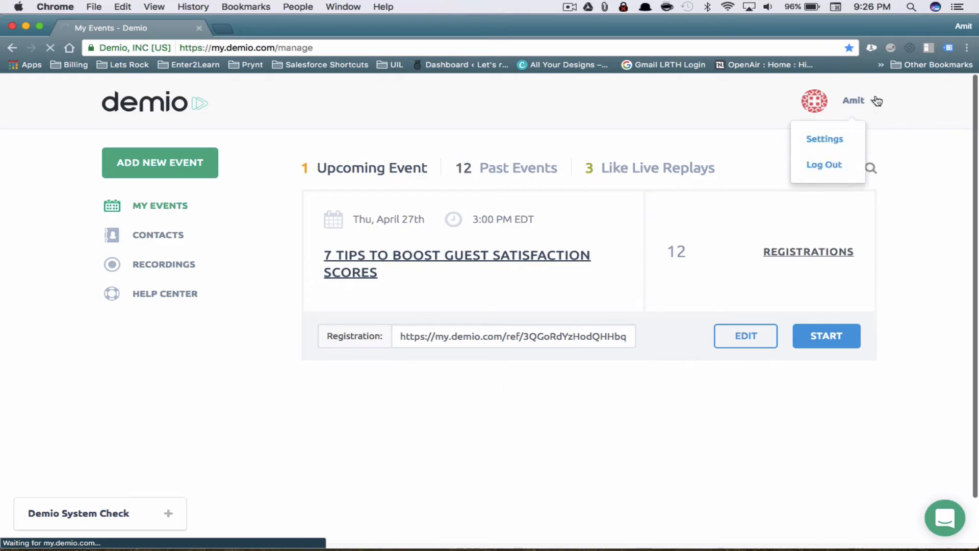
left_click(836, 138)
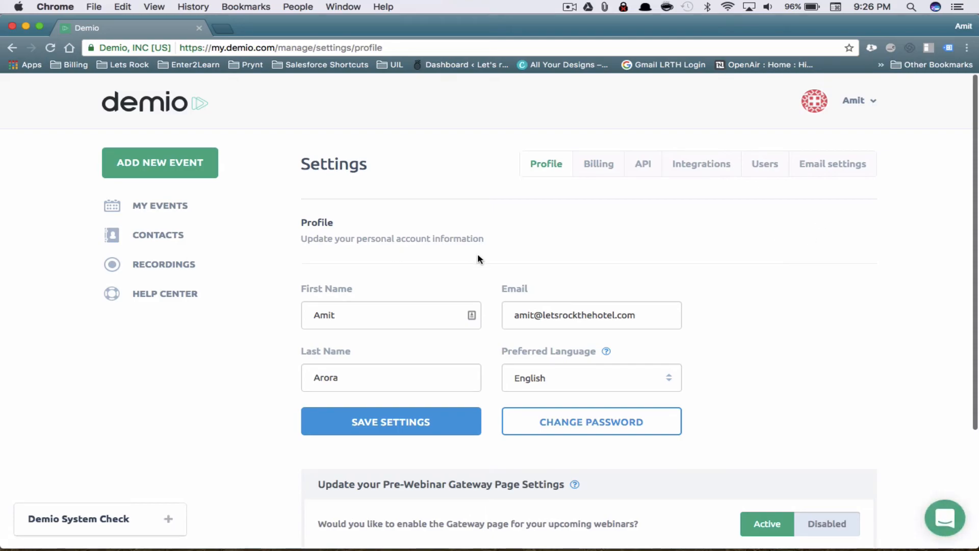
left_click(595, 169)
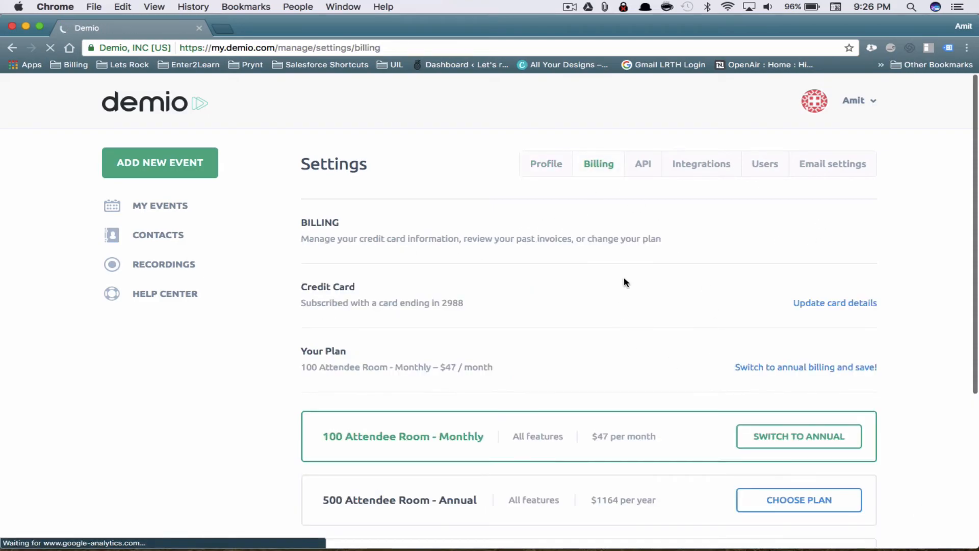
scroll(677, 263, "down", 5)
left_click_drag(597, 210, 646, 209)
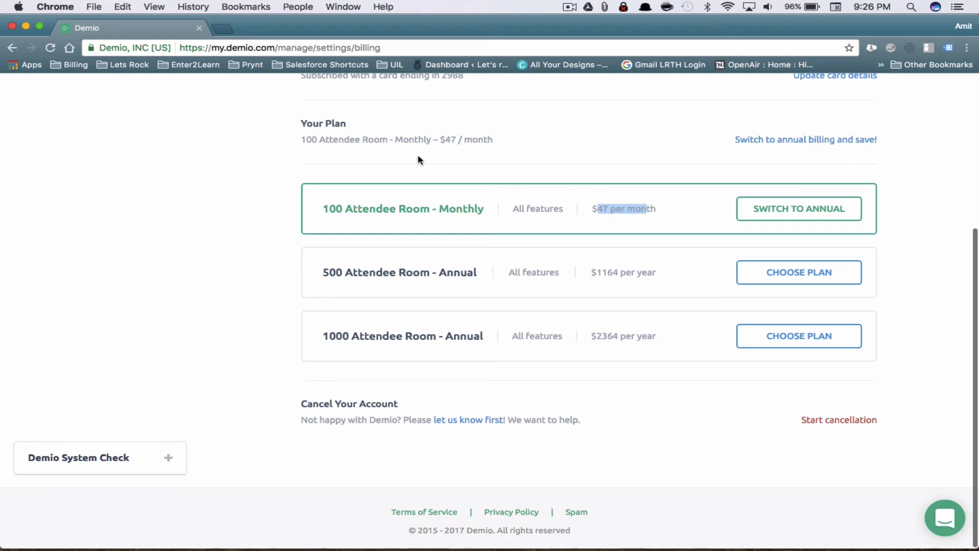
left_click_drag(343, 139, 393, 138)
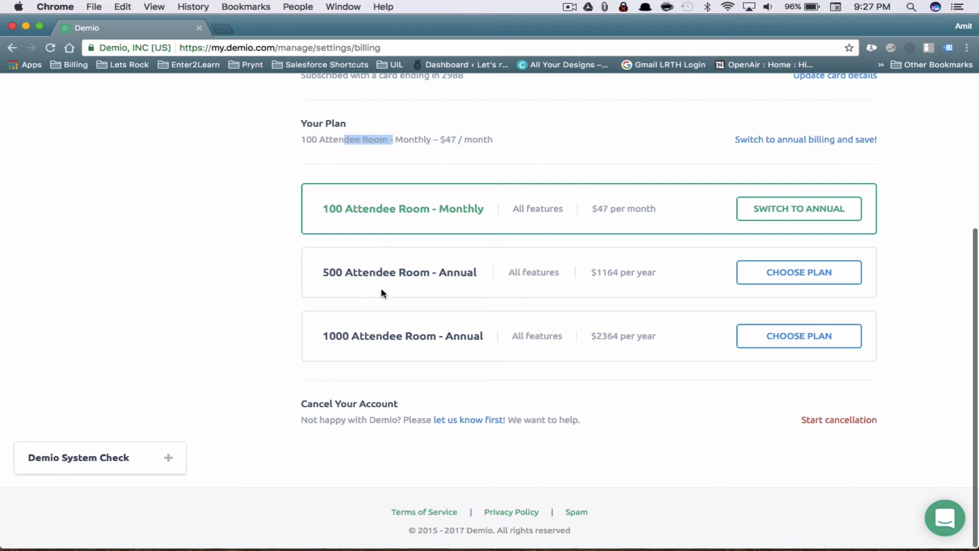
left_click_drag(383, 272, 345, 278)
left_click(330, 335)
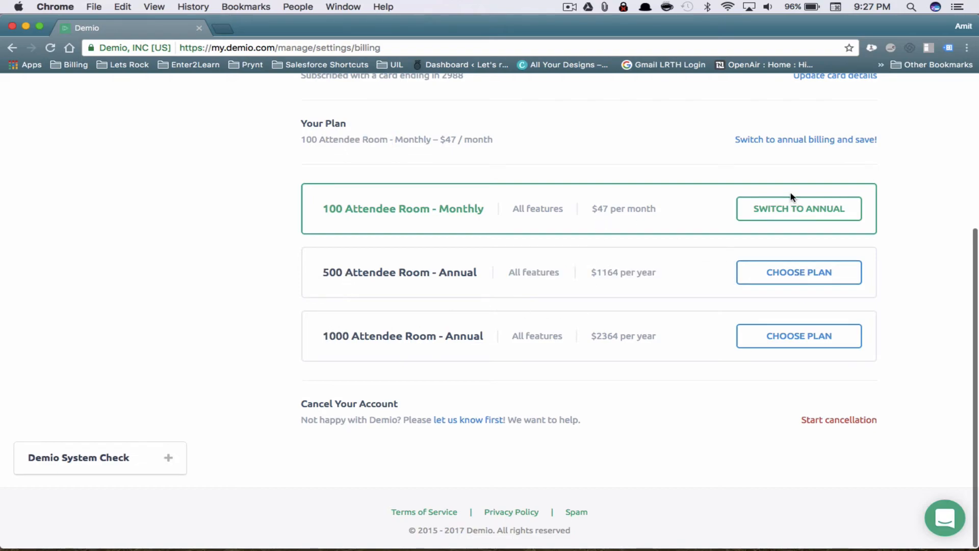
scroll(786, 277, "up", 5)
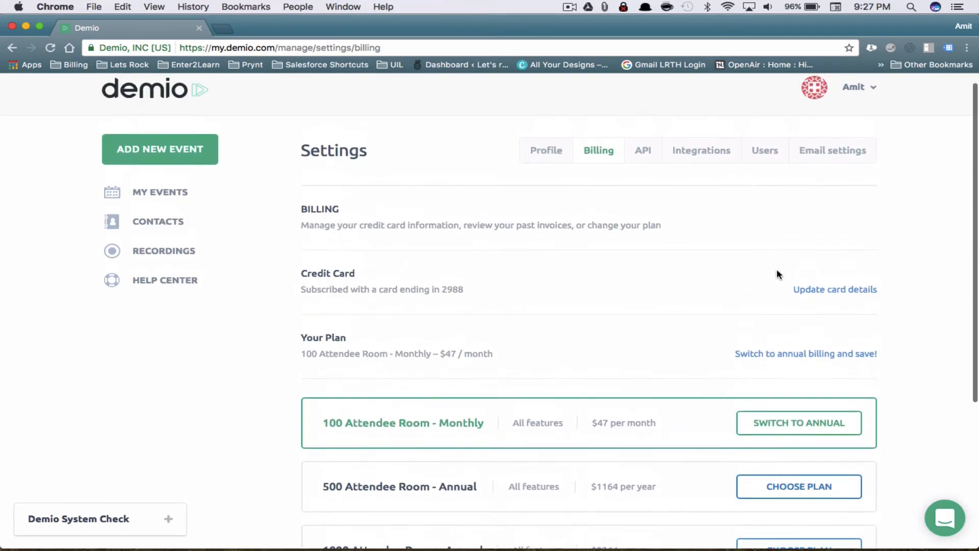
left_click(172, 194)
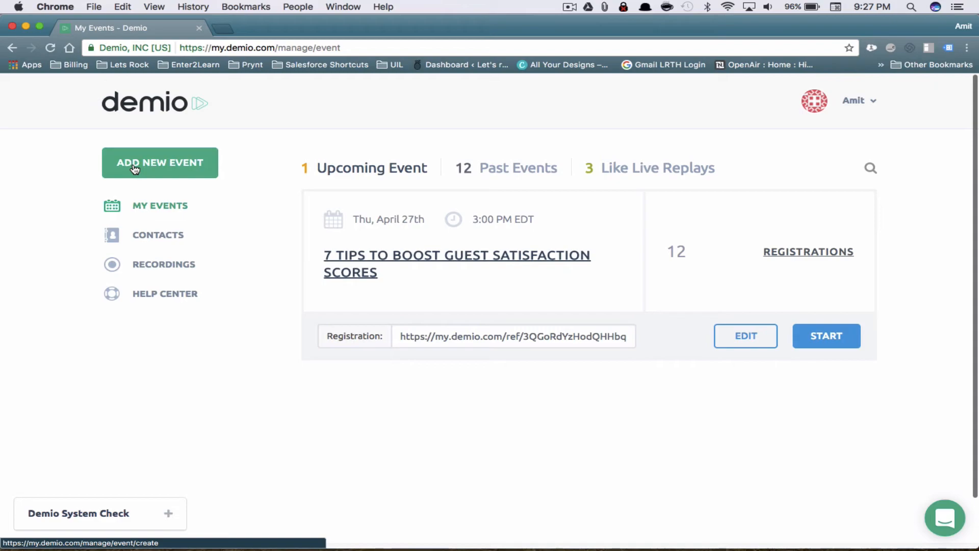
Start a new webinar titled 'Demio Walkthru Webinar' with the description 'This is a demo.'
left_click(177, 170)
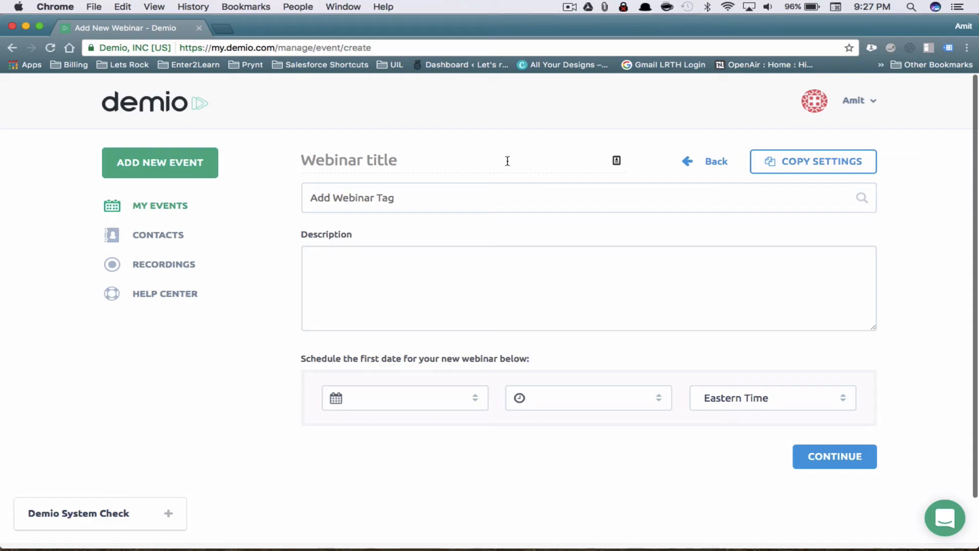
type("Demio ")
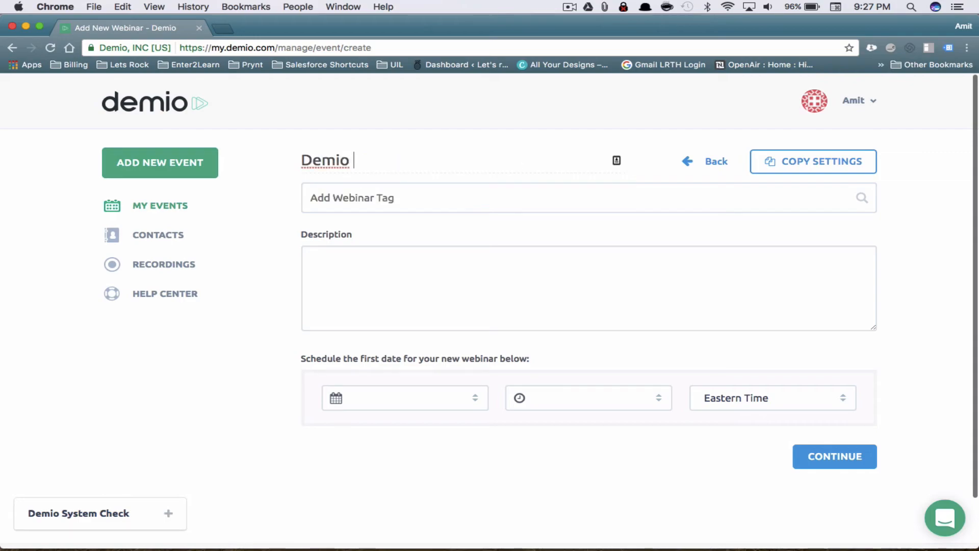
type("Walkthru ")
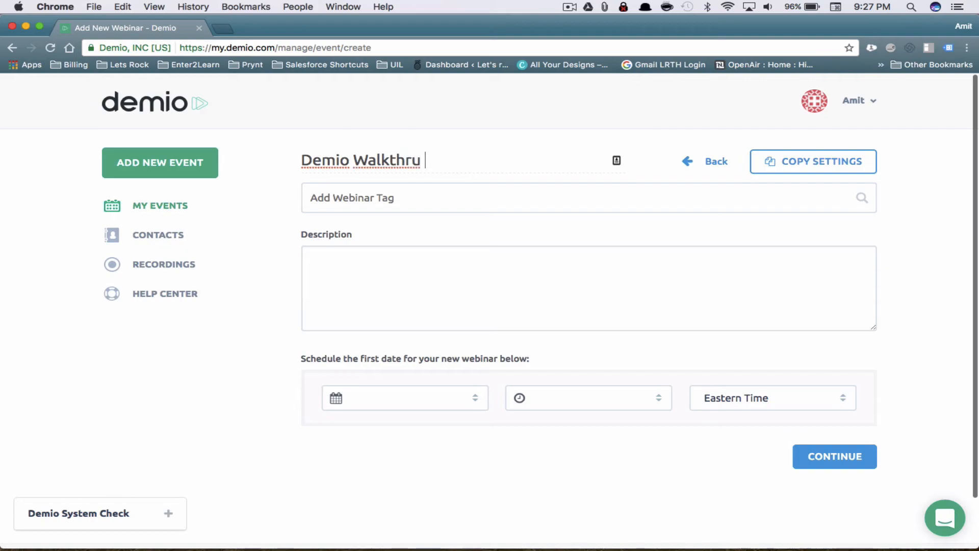
type("Webinar")
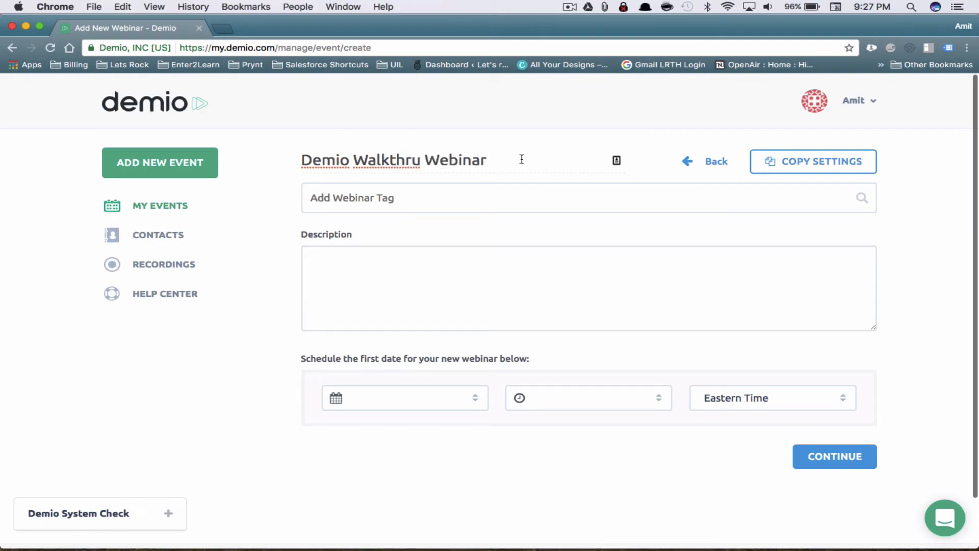
left_click(401, 199)
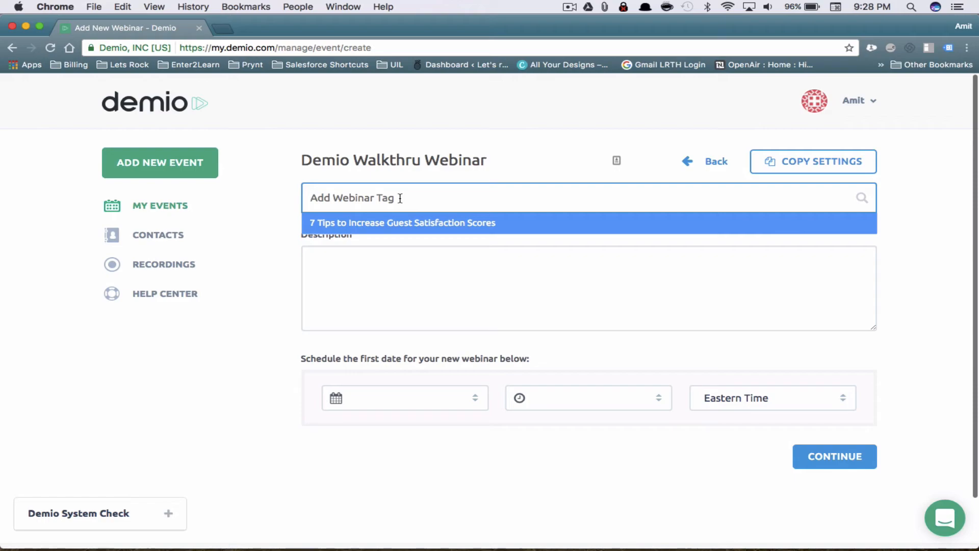
left_click(442, 279)
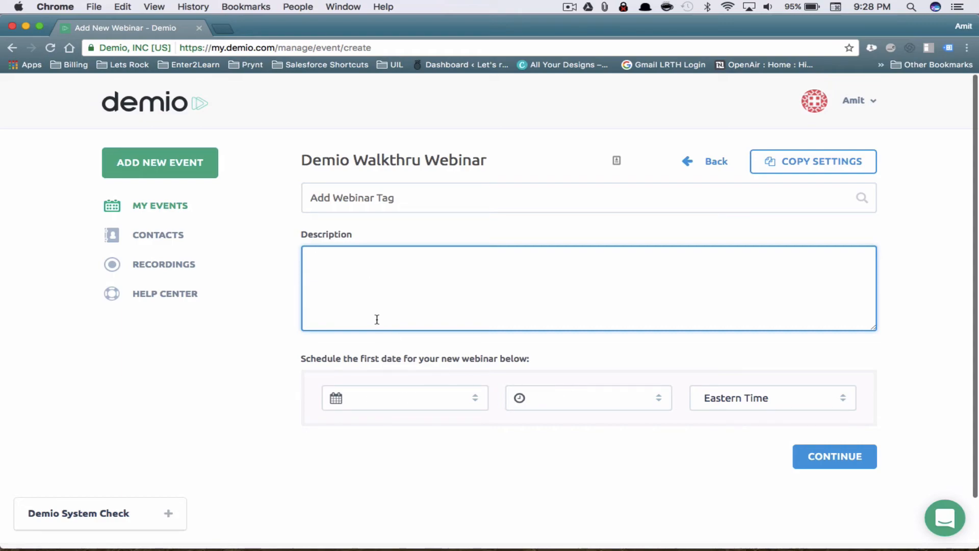
type("This is a demo.")
Schedule the first session for April 18, 2017 at 9:30 PM, keeping Eastern Time
left_click(343, 397)
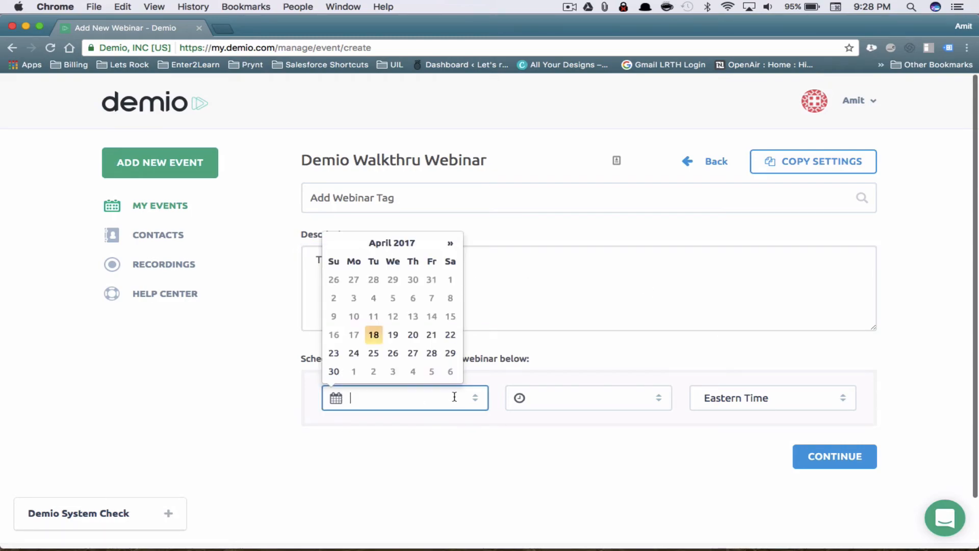
left_click(378, 337)
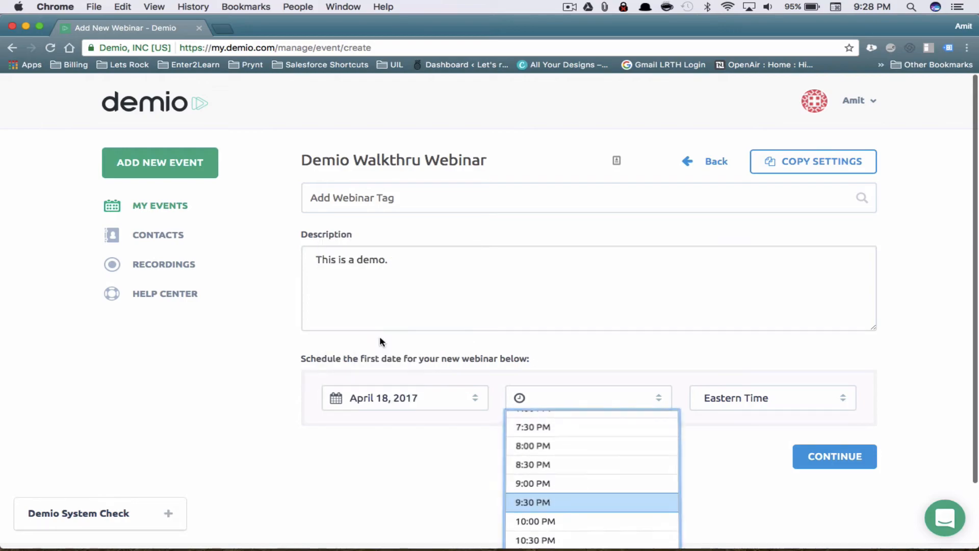
left_click(569, 501)
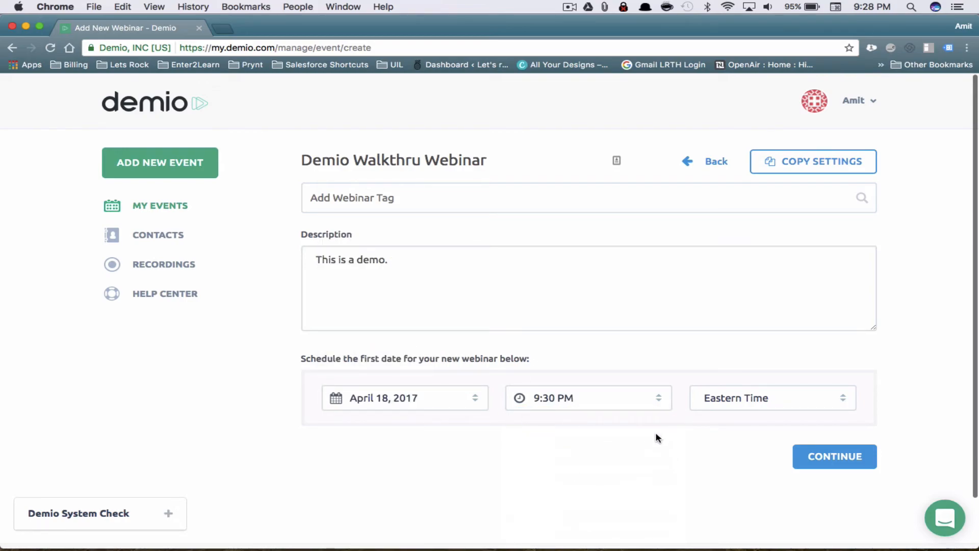
left_click(761, 405)
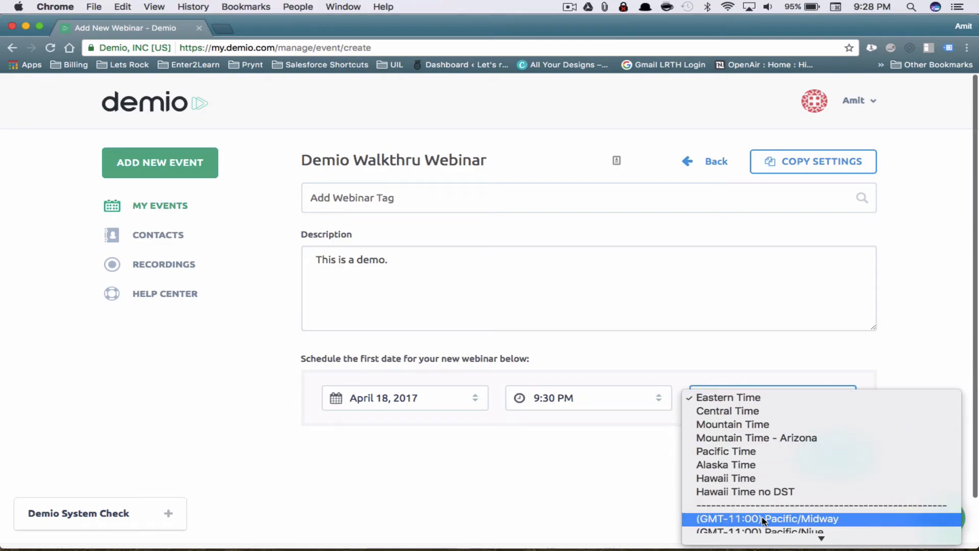
scroll(770, 441, "down", 15)
scroll(771, 445, "down", 20)
scroll(771, 446, "up", 20)
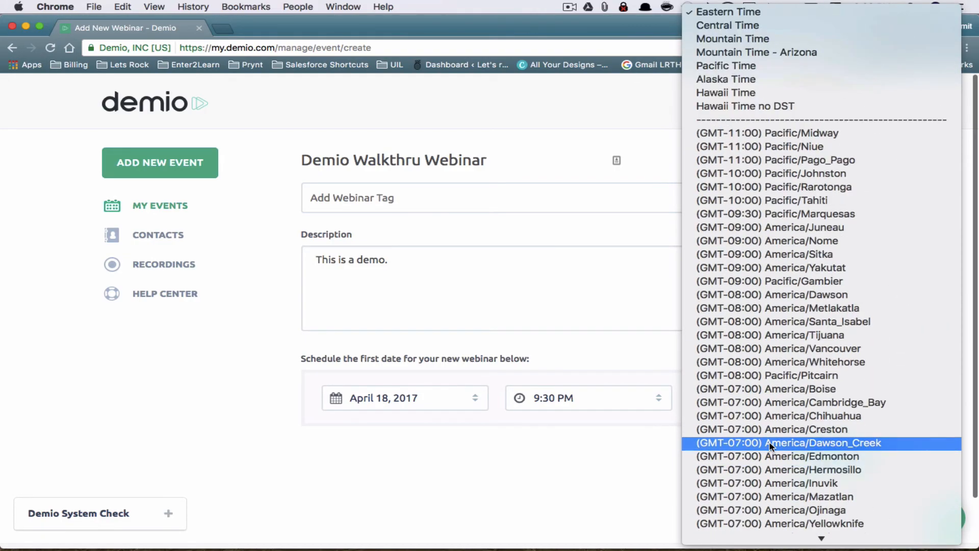
left_click(747, 15)
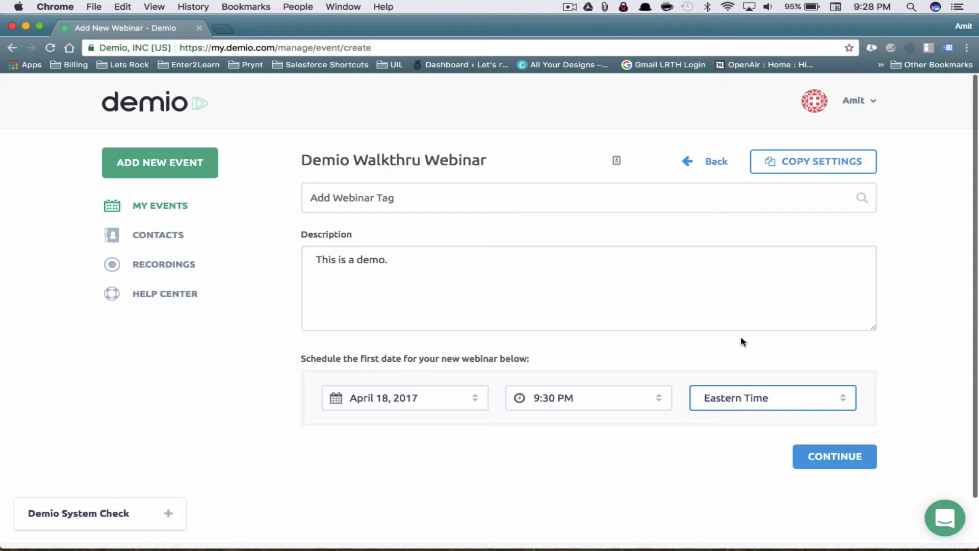
left_click(470, 290)
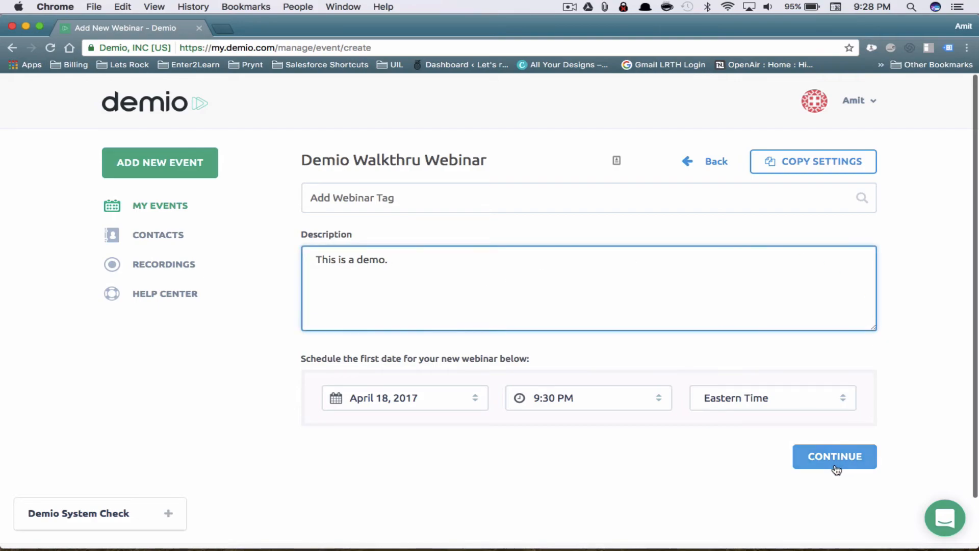
Dismiss Copy Settings without choosing a past event, then click Continue to create the webinar
left_click(841, 165)
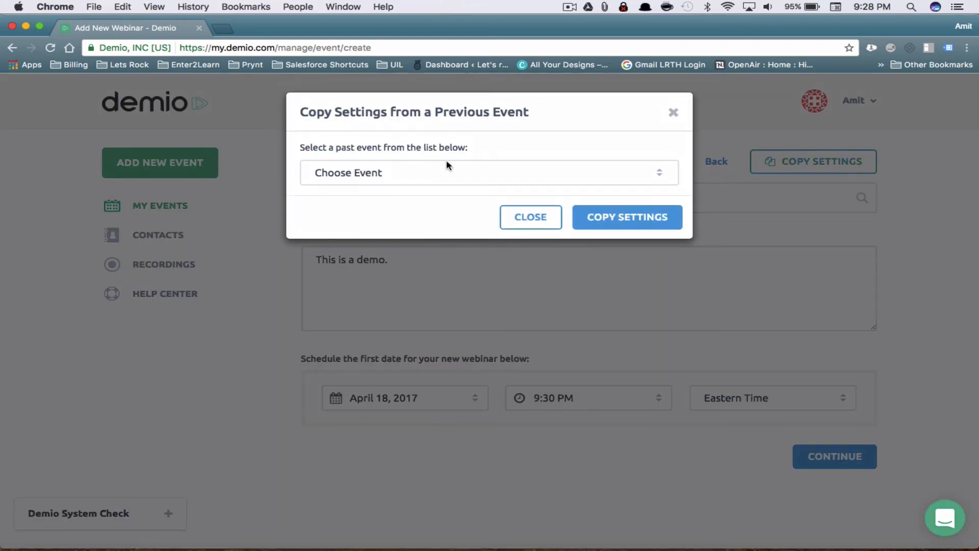
left_click(413, 170)
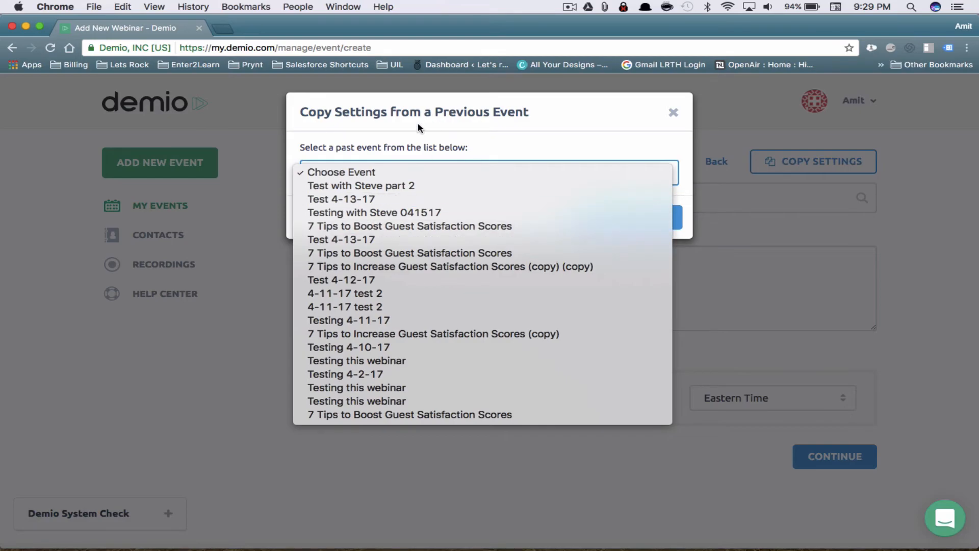
left_click(534, 104)
left_click(672, 114)
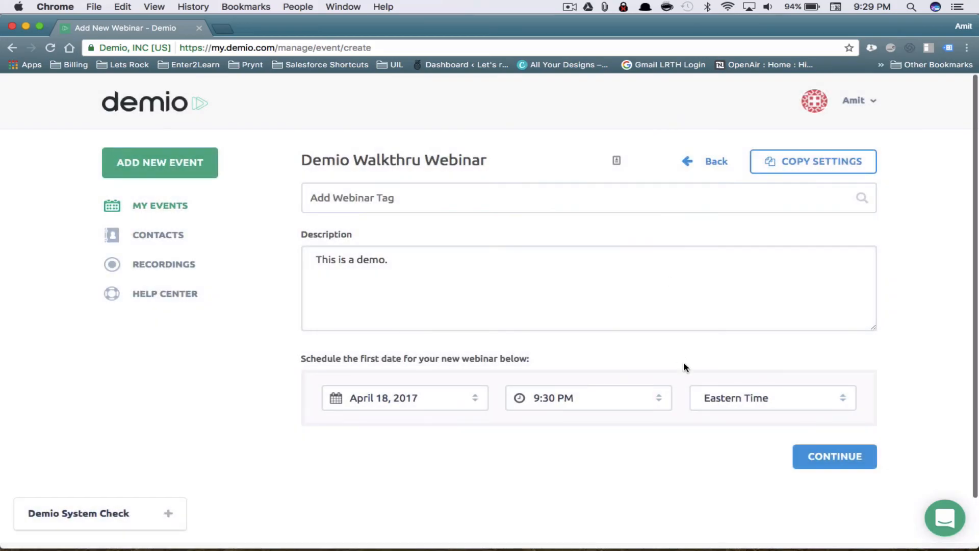
left_click(841, 457)
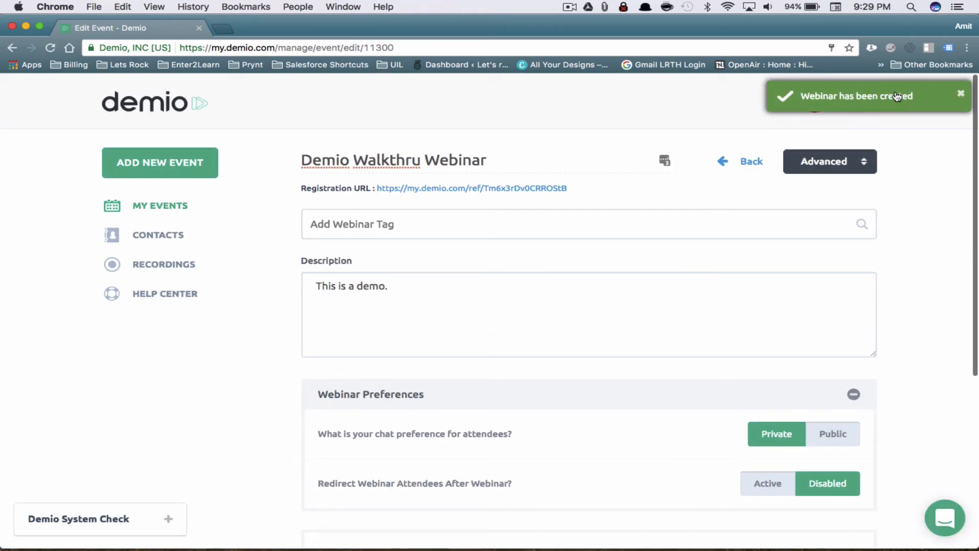
Look over the new event's edit page down to the post-webinar redirect preference
scroll(904, 315, "down", 1)
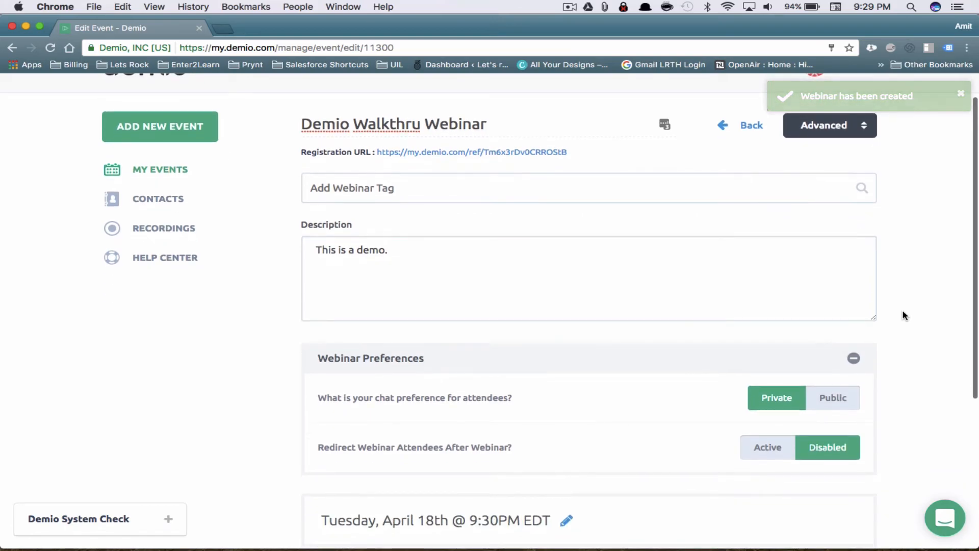
scroll(904, 316, "down", 5)
scroll(904, 315, "up", 5)
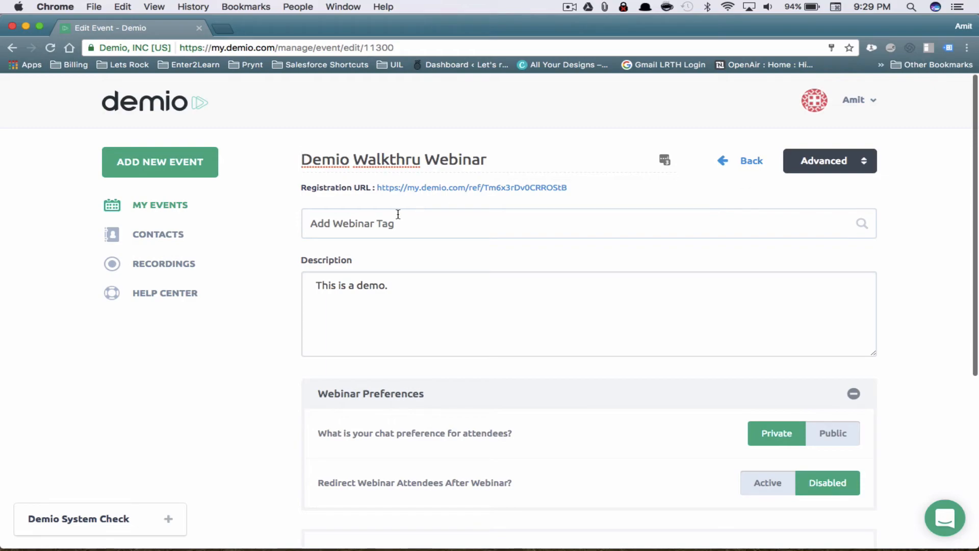
left_click(388, 303)
scroll(388, 302, "down", 3)
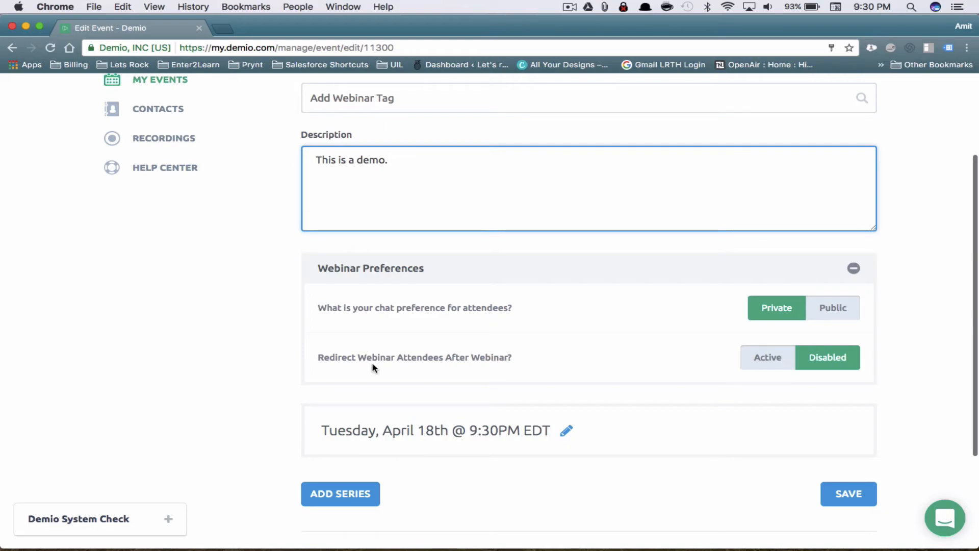
left_click_drag(358, 359, 521, 359)
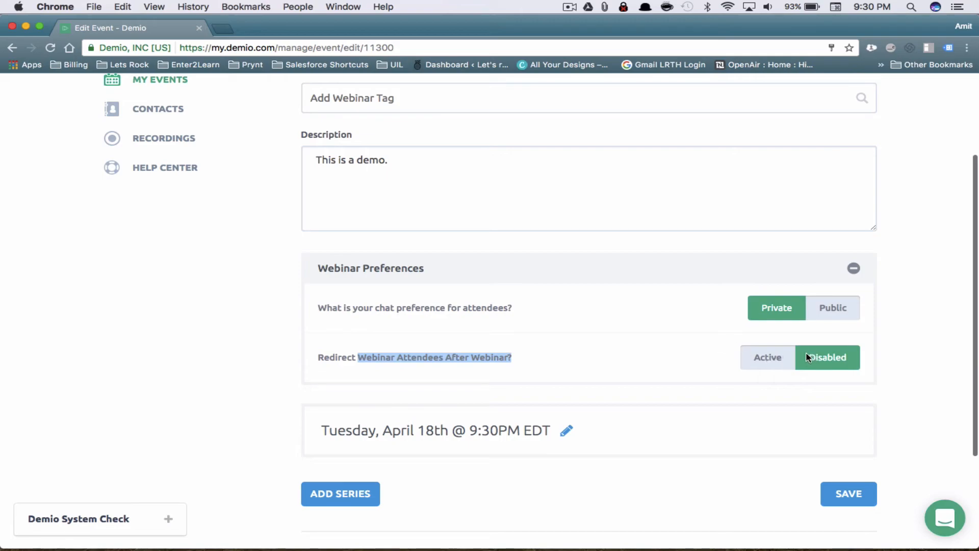
left_click(784, 359)
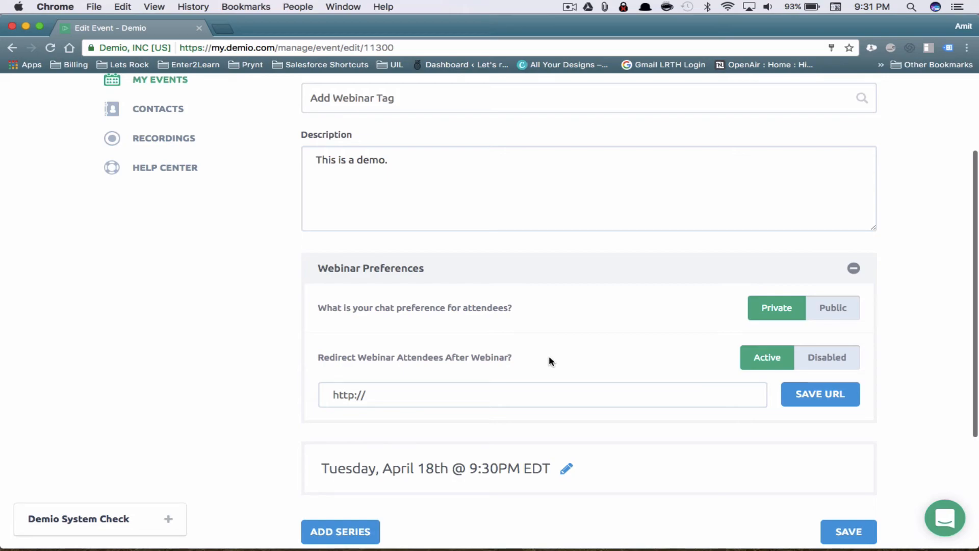
left_click(476, 390)
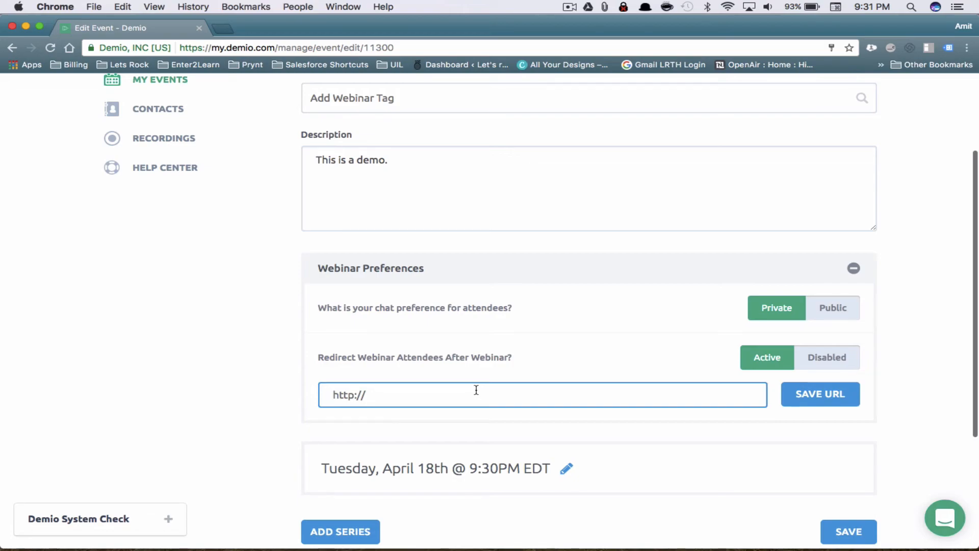
type("http://google.com")
left_click(840, 401)
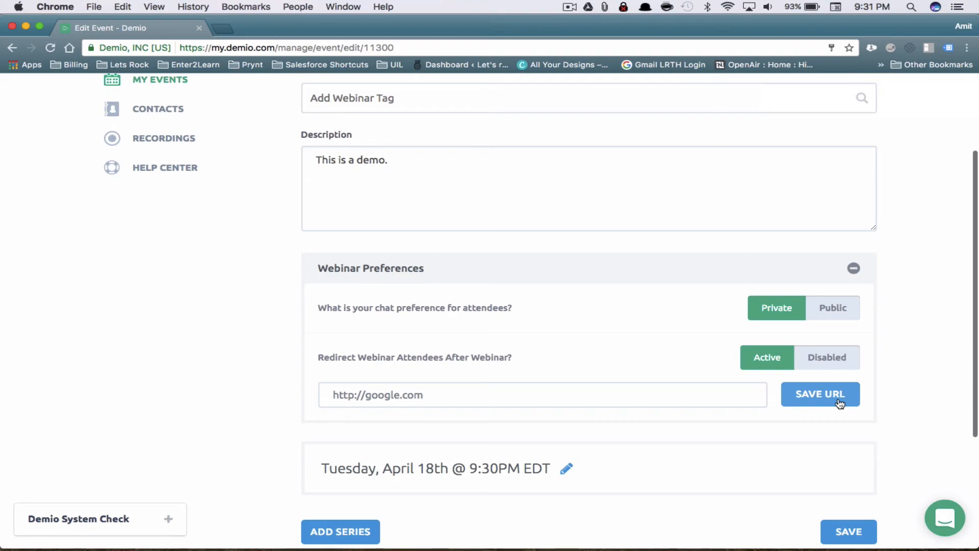
scroll(927, 359, "down", 3)
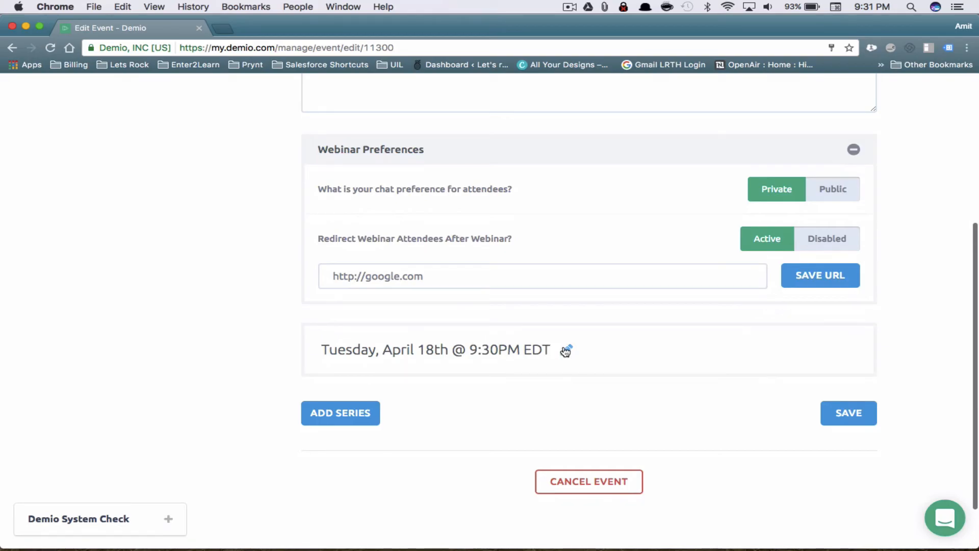
left_click(857, 419)
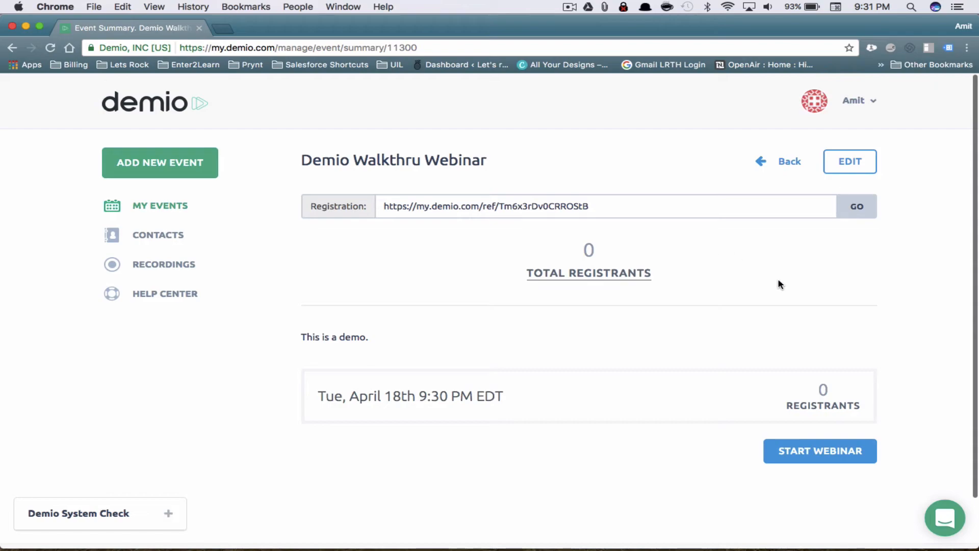
Copy the webinar's registration URL and open a new browser tab for it
left_click(602, 211)
key("super+c")
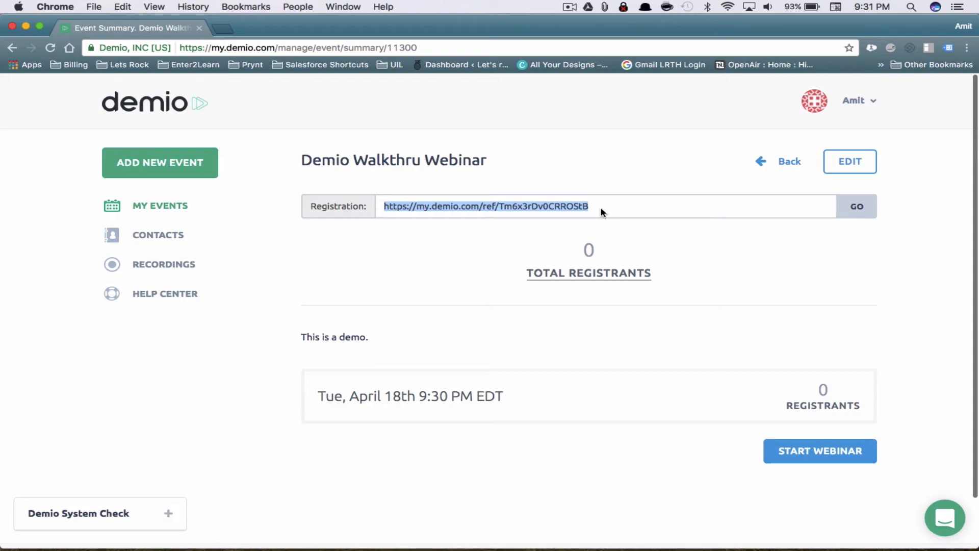
key("super+shift+b")
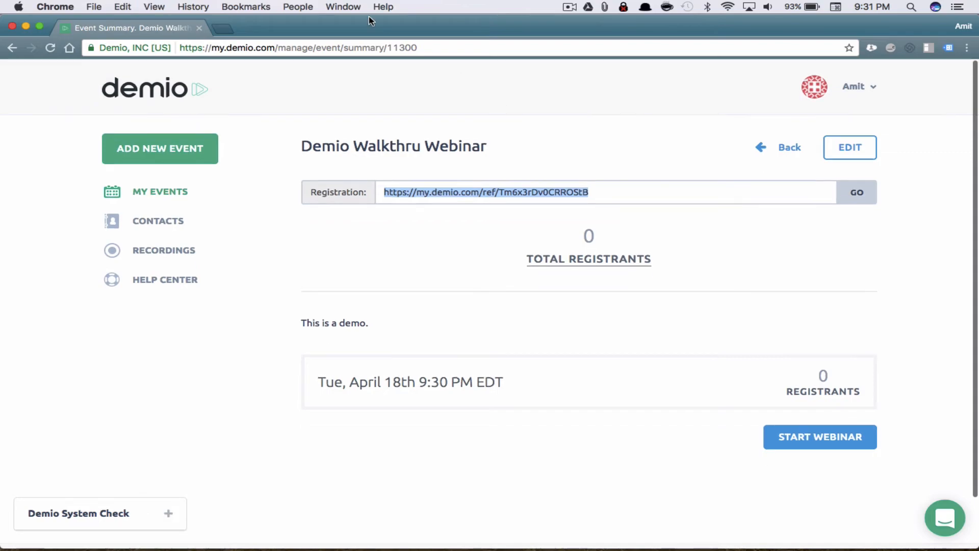
left_click(225, 29)
Load the pasted registration link, review its title, date and form, then close it and return to My Events
key("super+v")
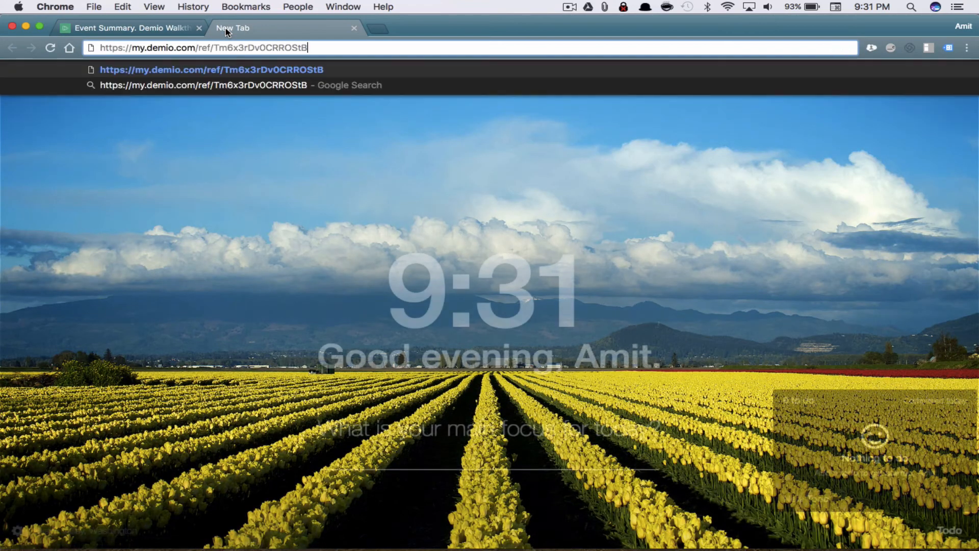
key("Return")
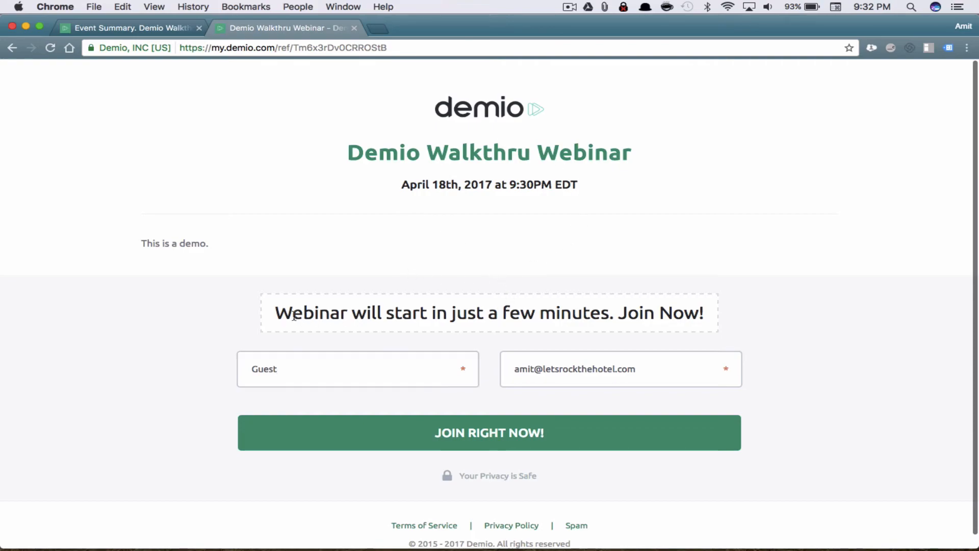
left_click_drag(292, 313, 573, 330)
left_click(526, 145)
left_click_drag(632, 150, 346, 151)
left_click(454, 175)
left_click_drag(402, 184, 554, 186)
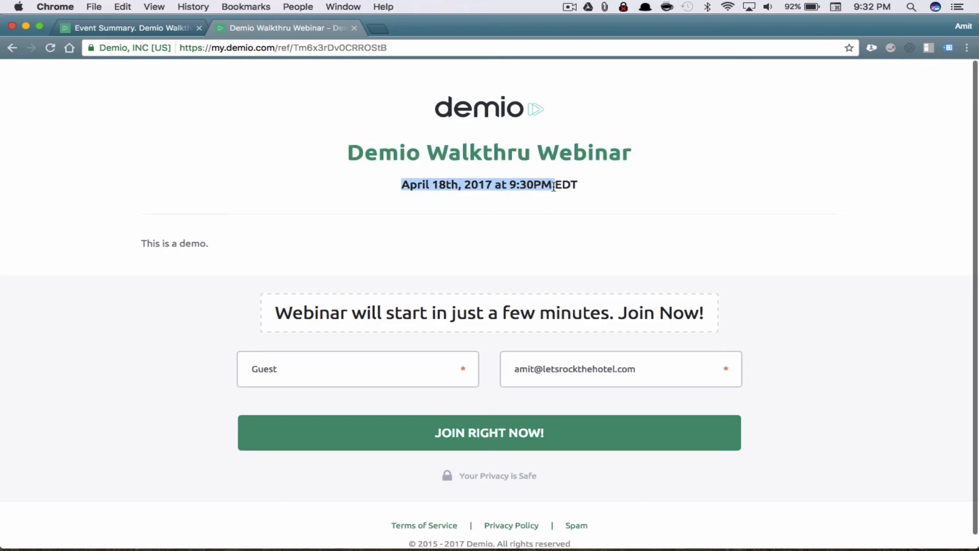
left_click(399, 362)
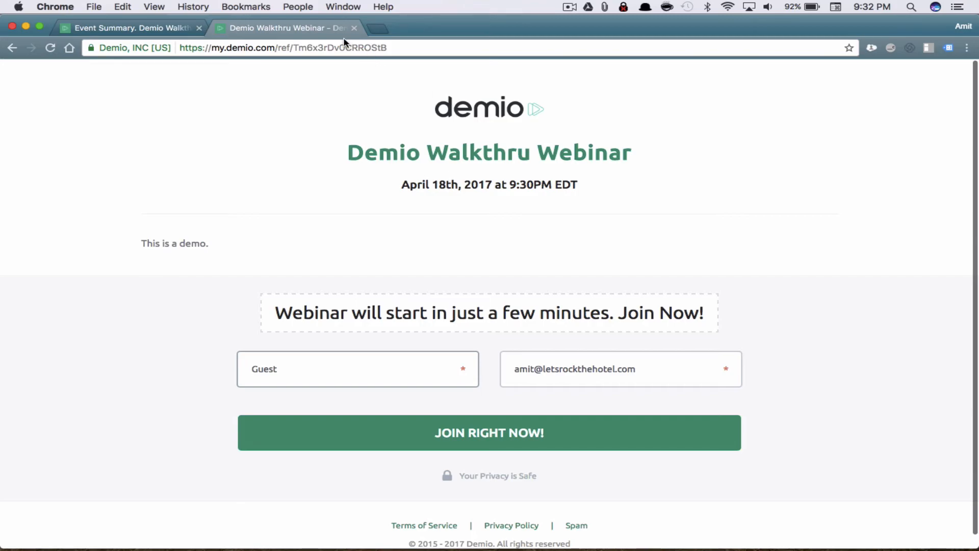
left_click(354, 28)
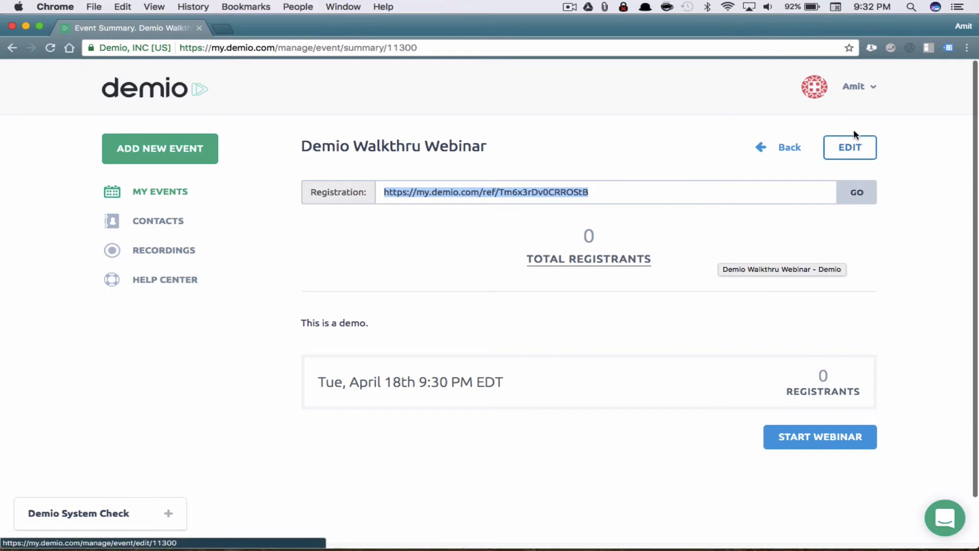
left_click(178, 193)
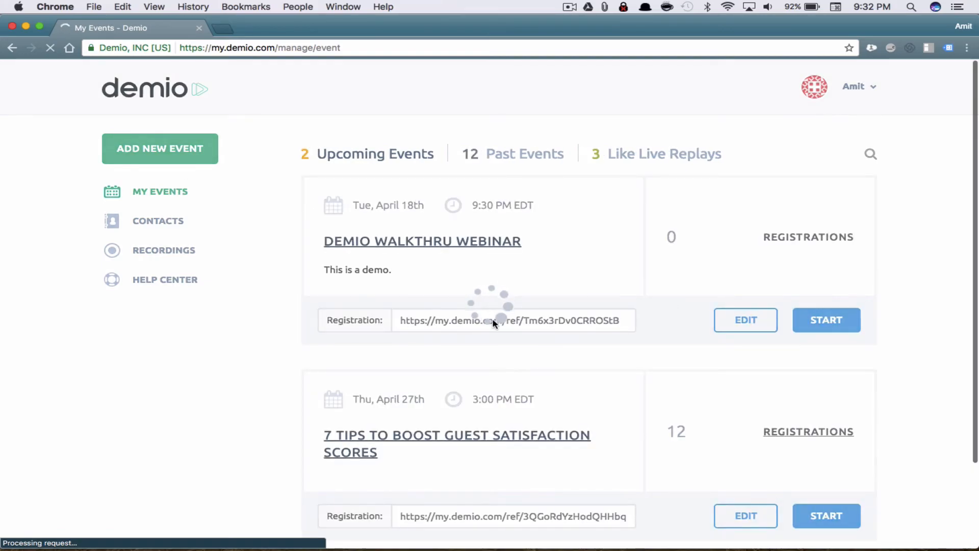
Scroll to the second upcoming event, 7 Tips to Boost Guest Satisfaction Scores, and check its date
scroll(559, 255, "down", 3)
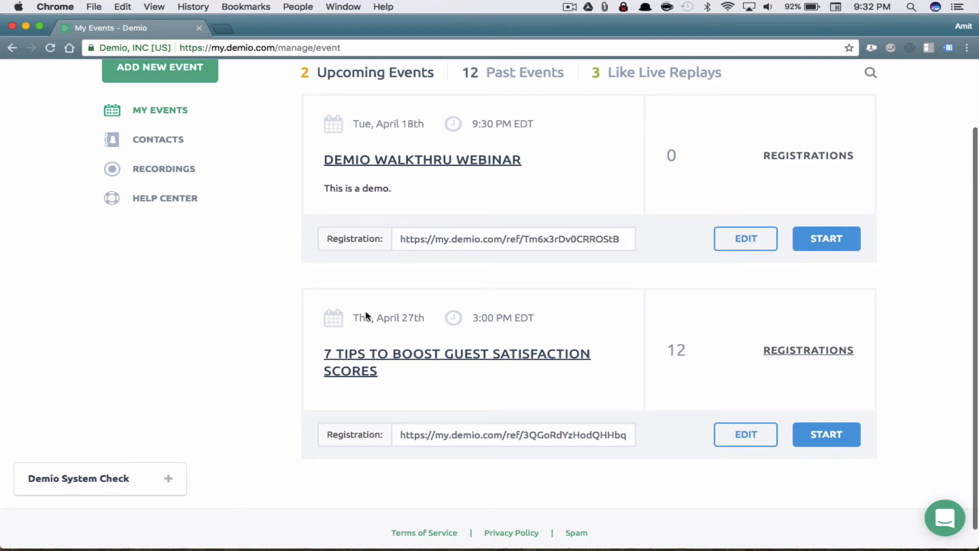
left_click_drag(359, 317, 483, 301)
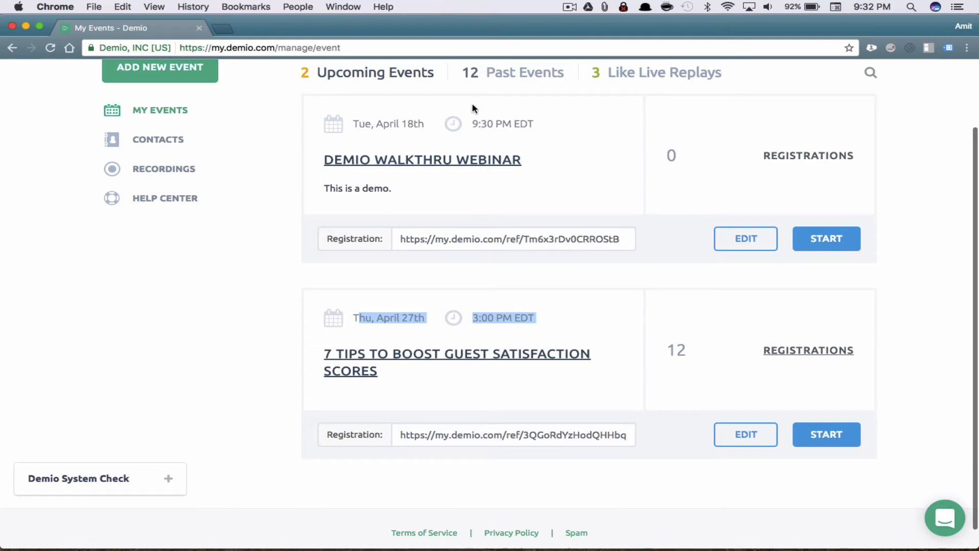
Change the Demio Walkthru Webinar's April 18 start time from 9:30 PM to 10:00 PM
left_click(747, 242)
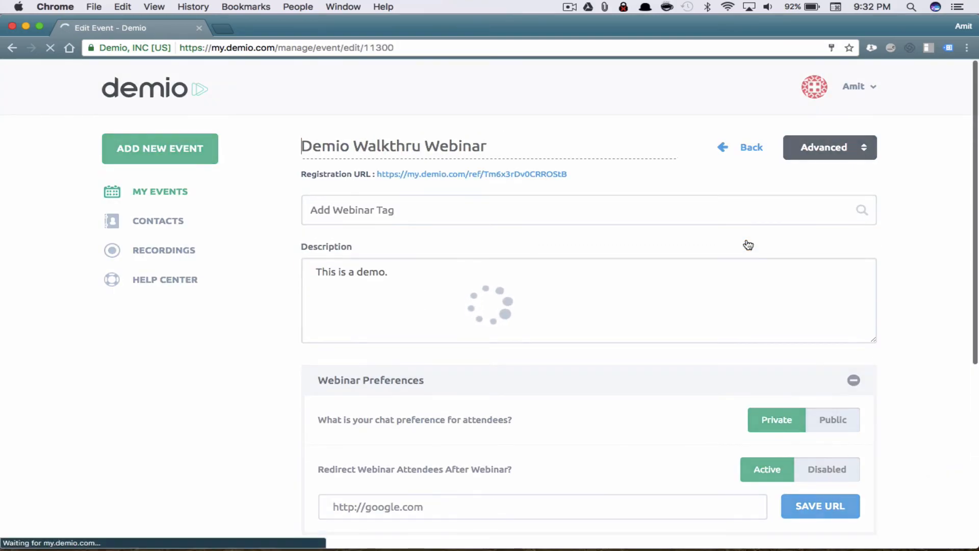
scroll(479, 331, "down", 5)
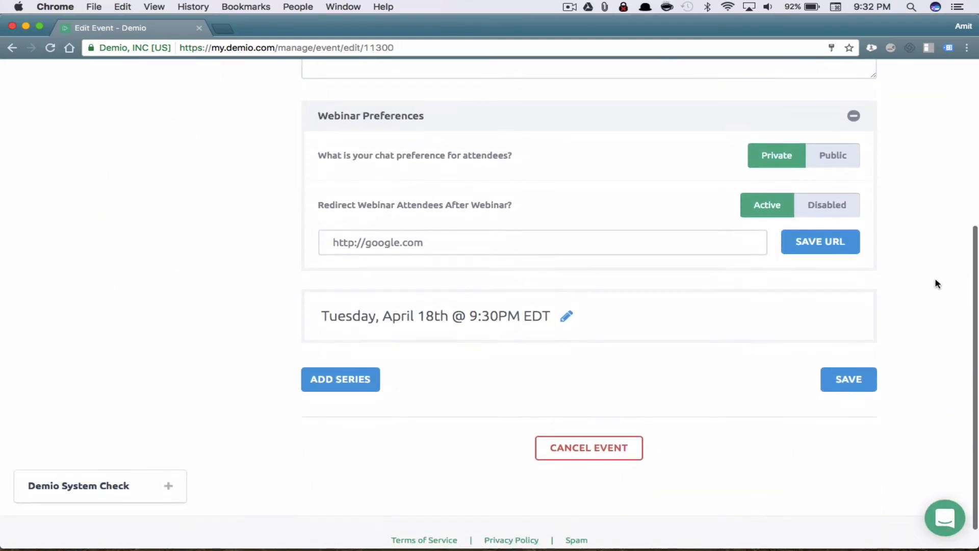
left_click(567, 319)
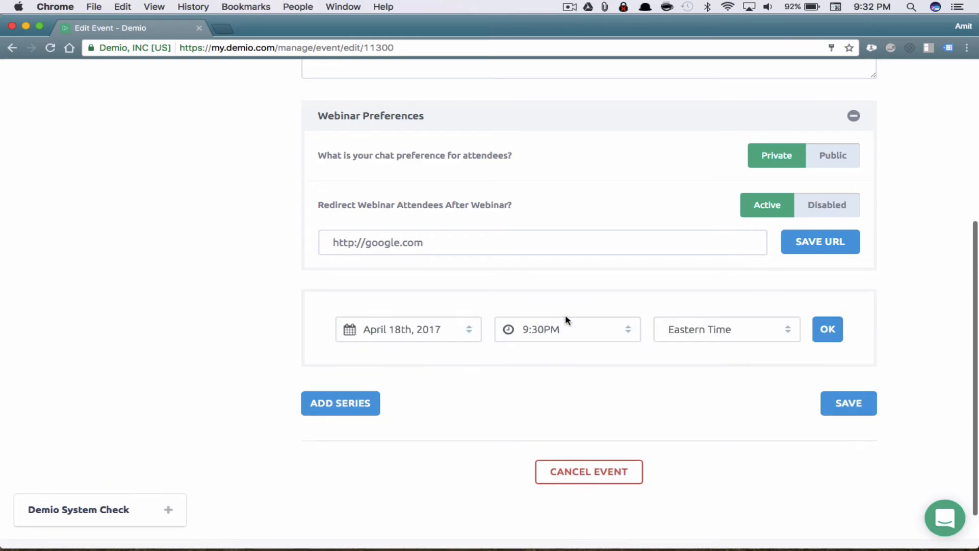
left_click(568, 325)
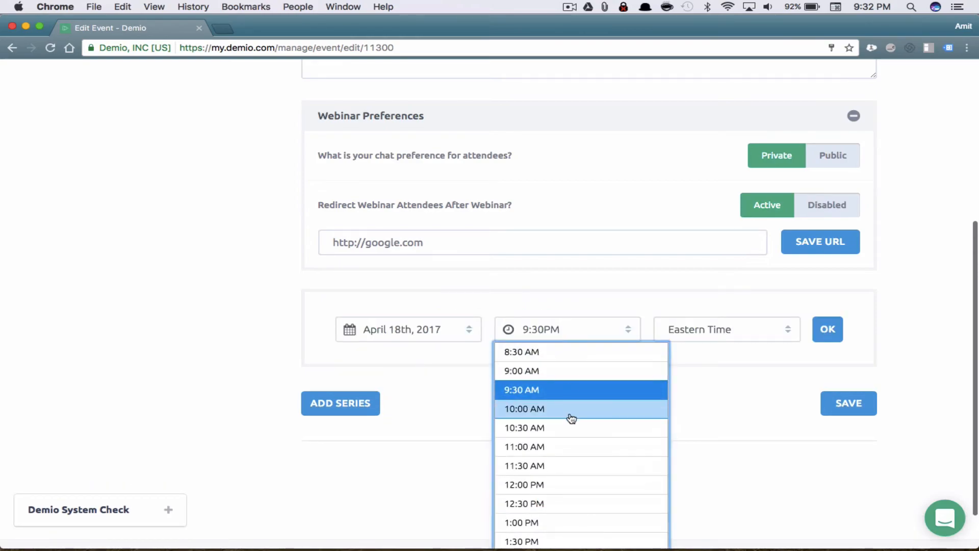
scroll(572, 417, "down", 3)
scroll(571, 416, "down", 10)
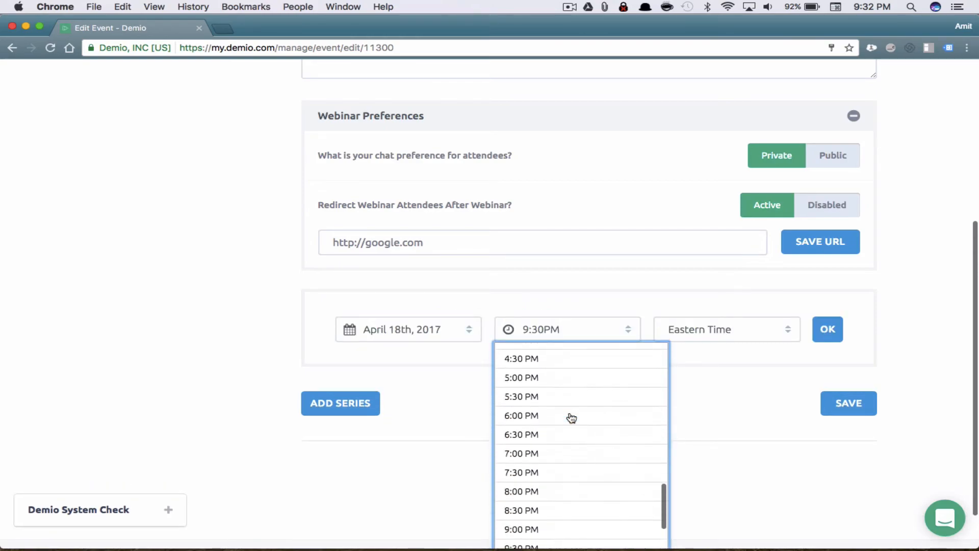
left_click(552, 454)
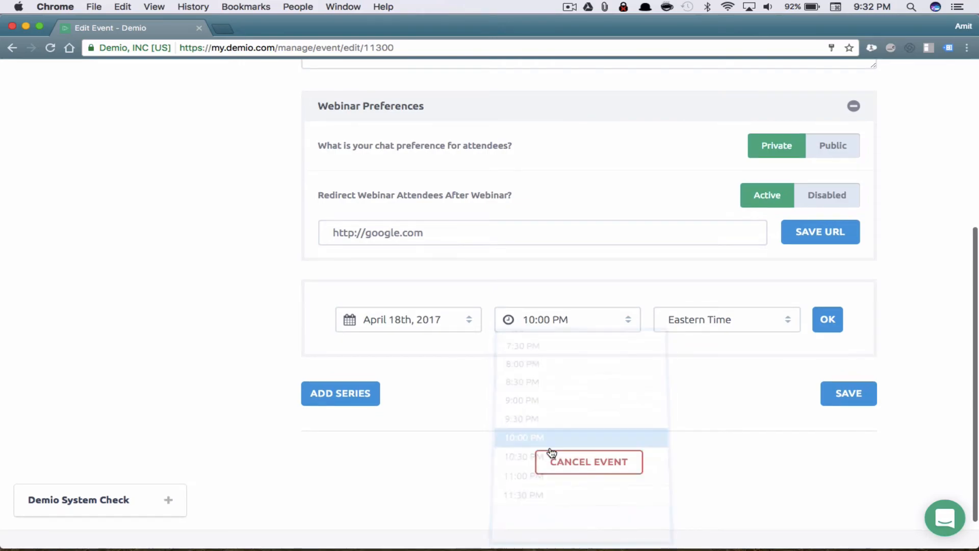
left_click(825, 321)
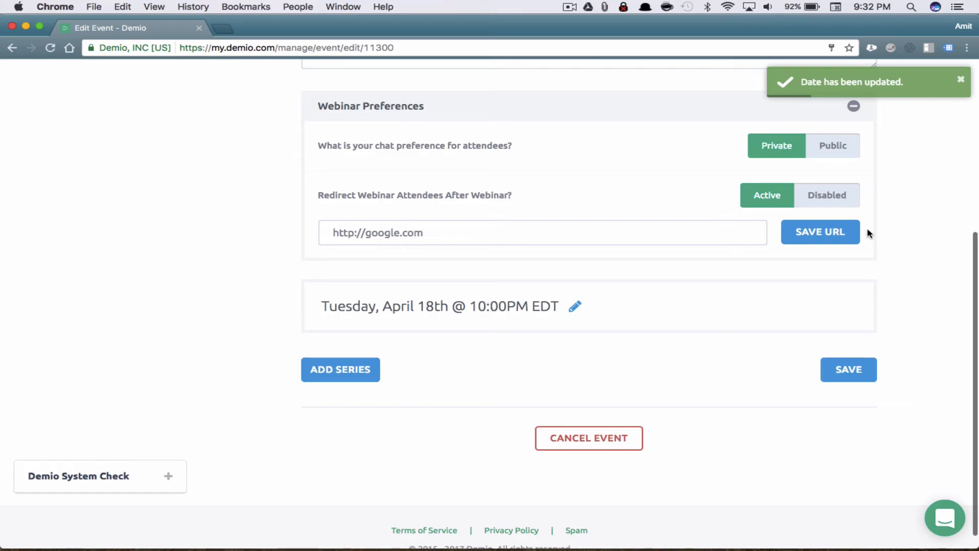
scroll(867, 232, "up", 5)
scroll(867, 231, "down", 2)
scroll(867, 232, "up", 2)
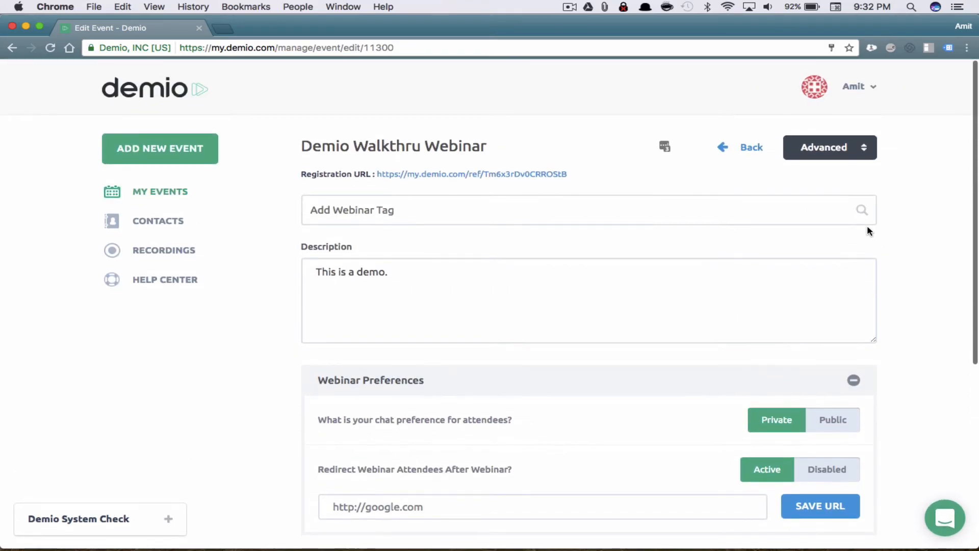
Go to the webinar's Emails settings through the Advanced menu and scroll through them
left_click(856, 149)
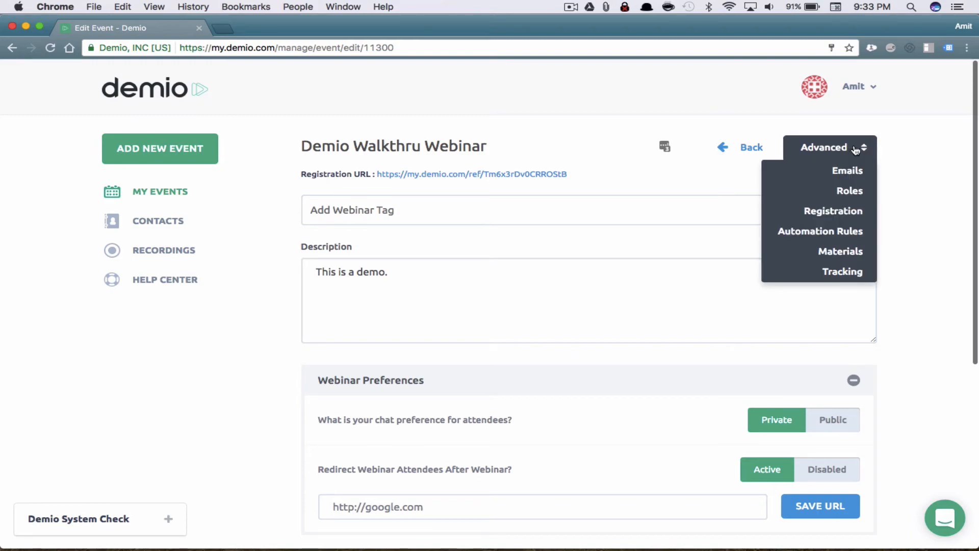
left_click(864, 173)
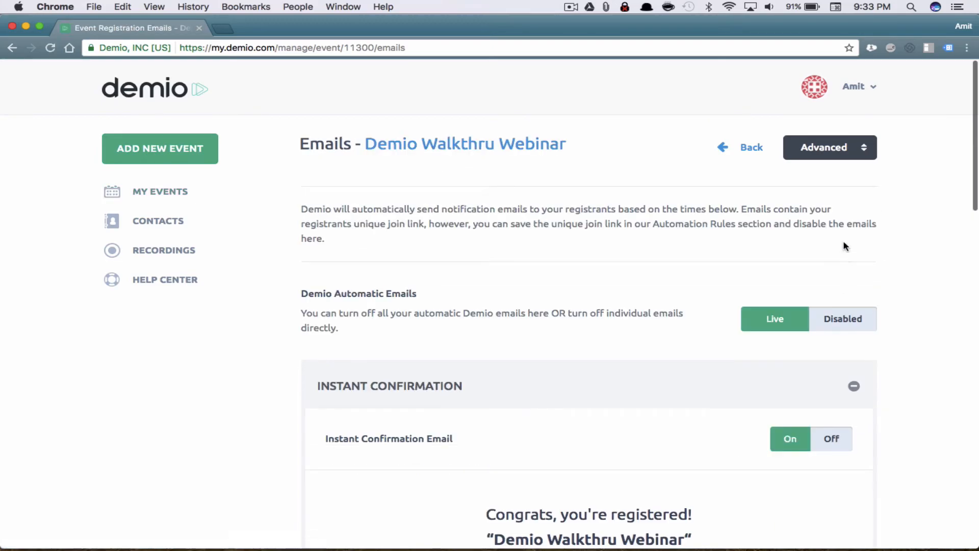
scroll(851, 240, "down", 3)
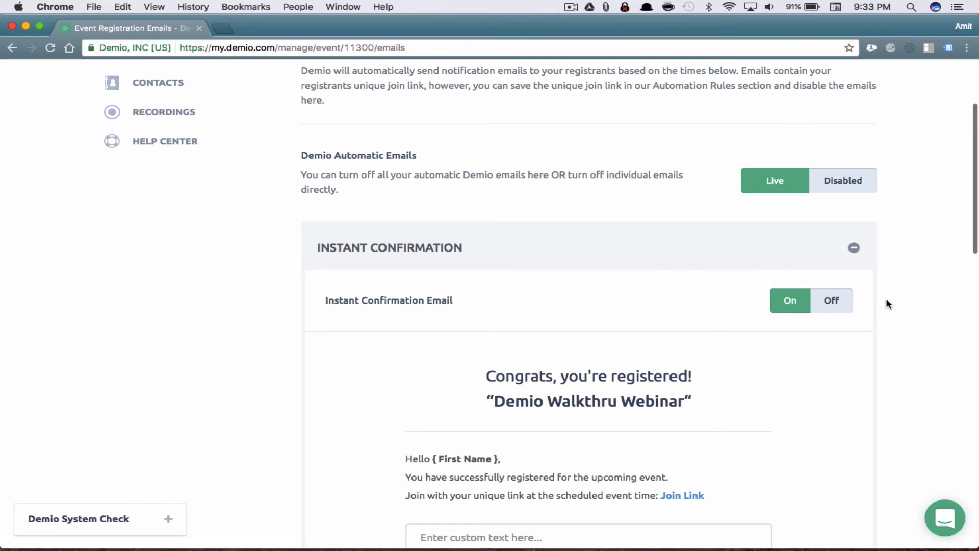
Review the Instant Confirmation email preview and enlarge its custom text box
scroll(888, 304, "down", 3)
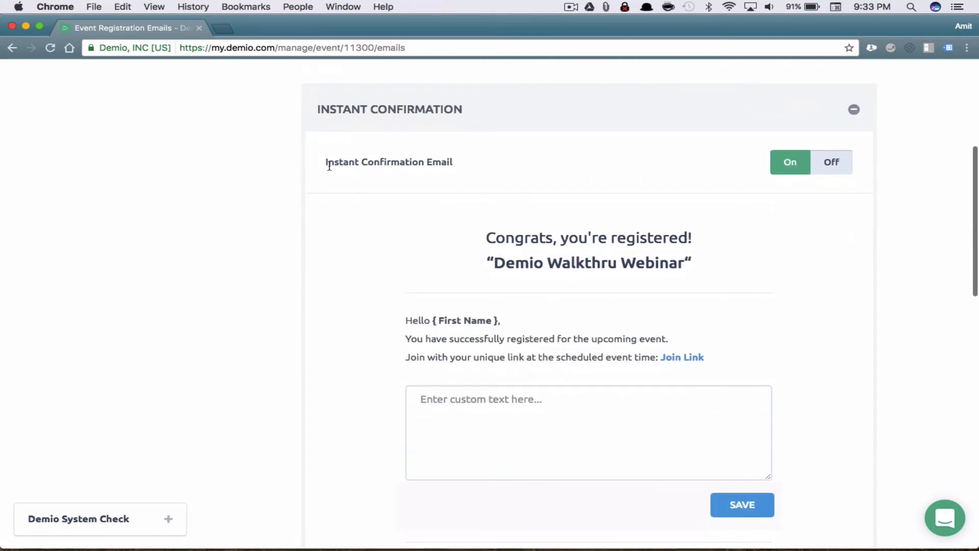
left_click_drag(326, 163, 483, 164)
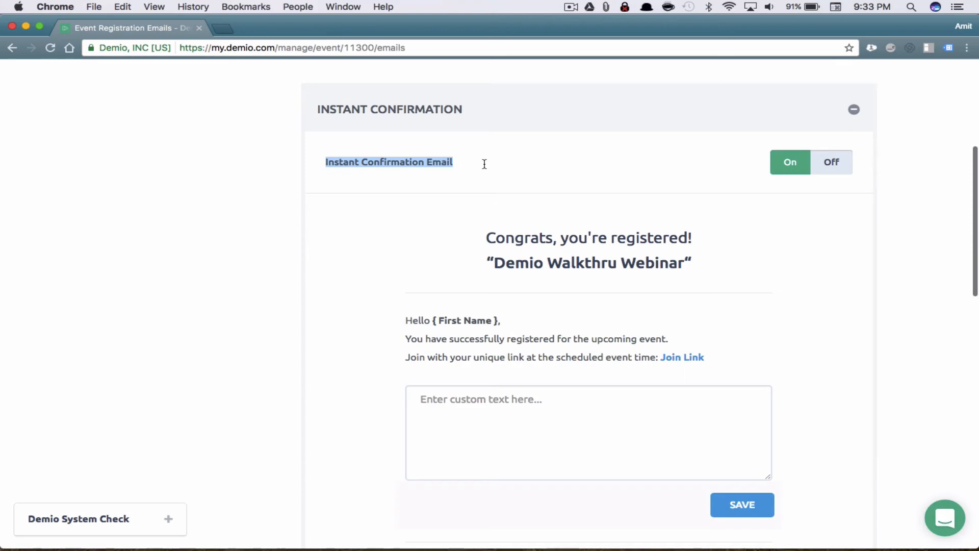
scroll(599, 309, "down", 2)
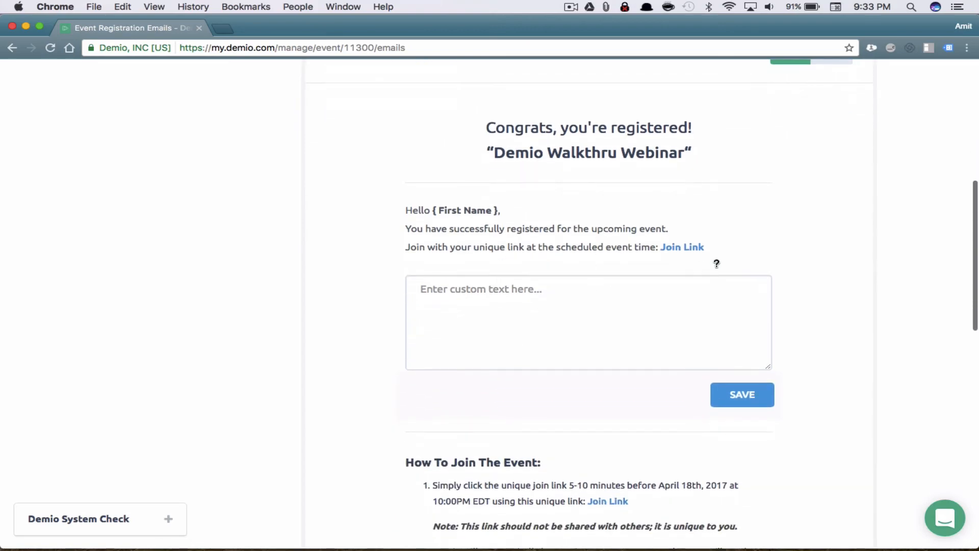
scroll(500, 325, "down", 3)
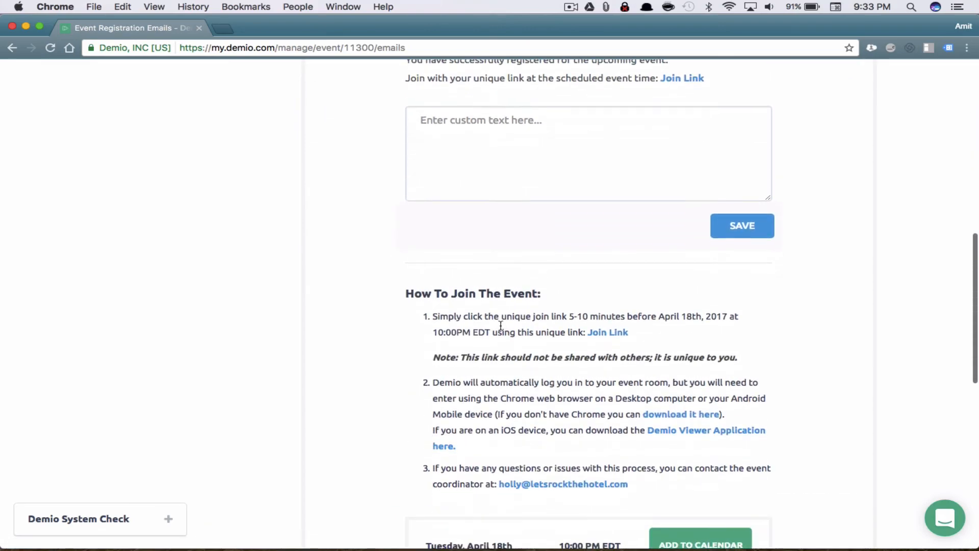
left_click(502, 124)
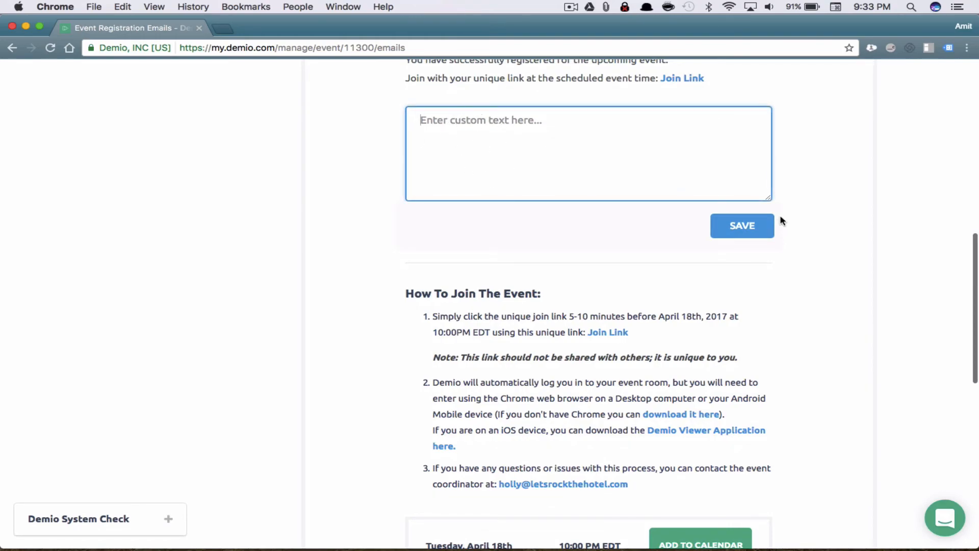
mouse_move(769, 198)
left_mouse_down()
mouse_move(791, 243)
mouse_move(777, 203)
left_mouse_up()
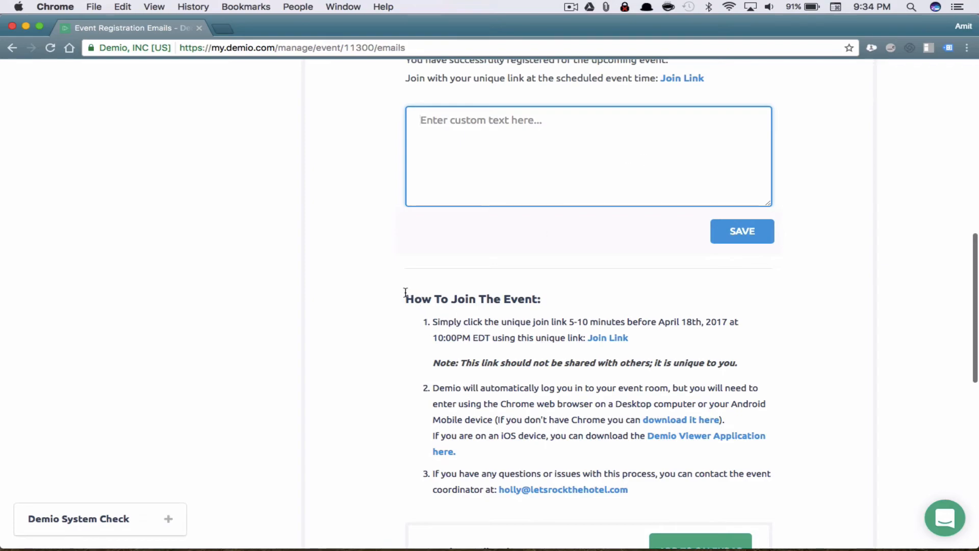
Read the How To Join The Event instructions and scroll down to the 24 Hours Before reminder
left_click_drag(405, 293, 557, 369)
scroll(562, 400, "down", 3)
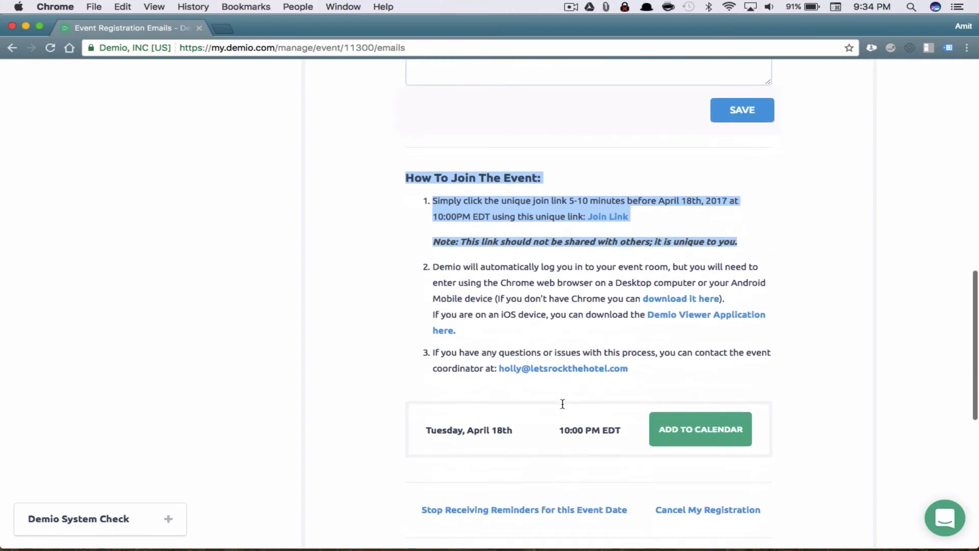
left_click(560, 311)
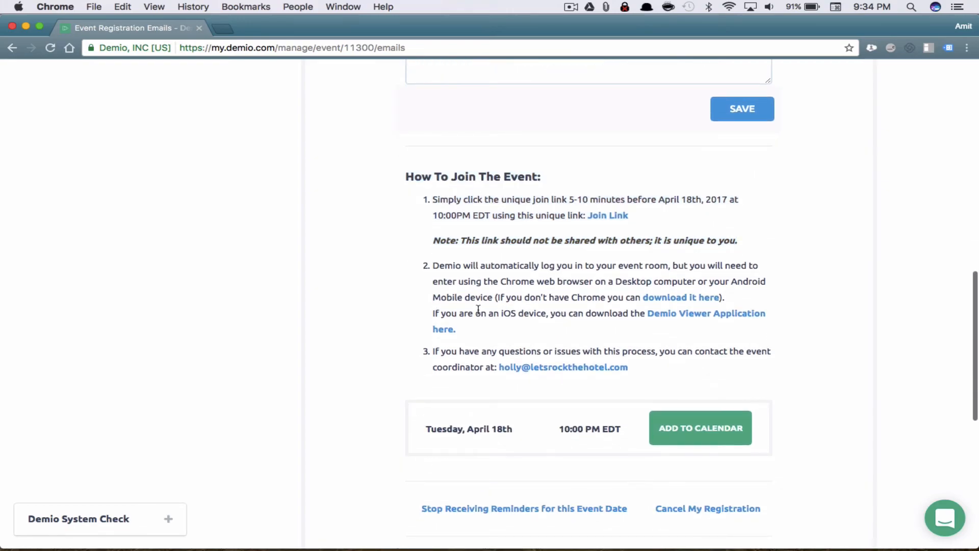
left_click_drag(478, 309, 553, 310)
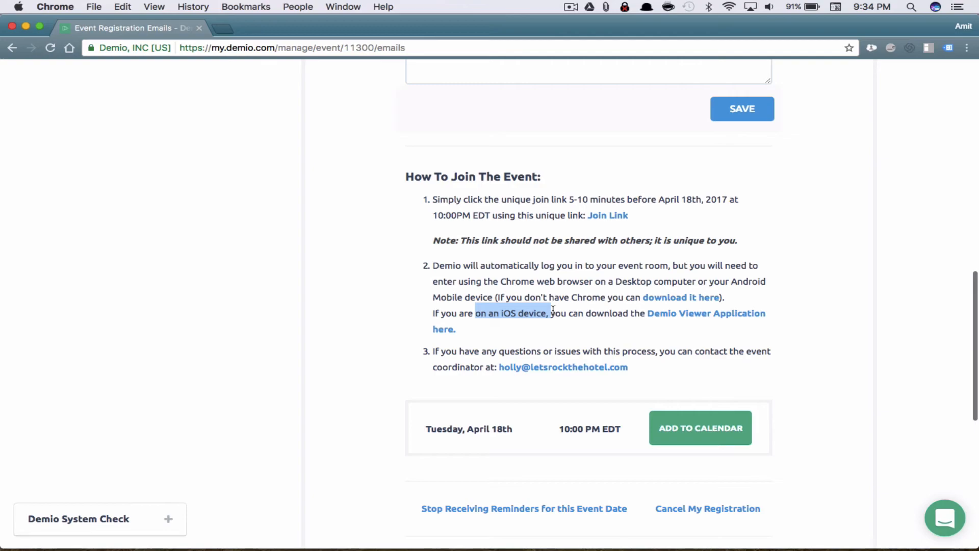
left_click(602, 324)
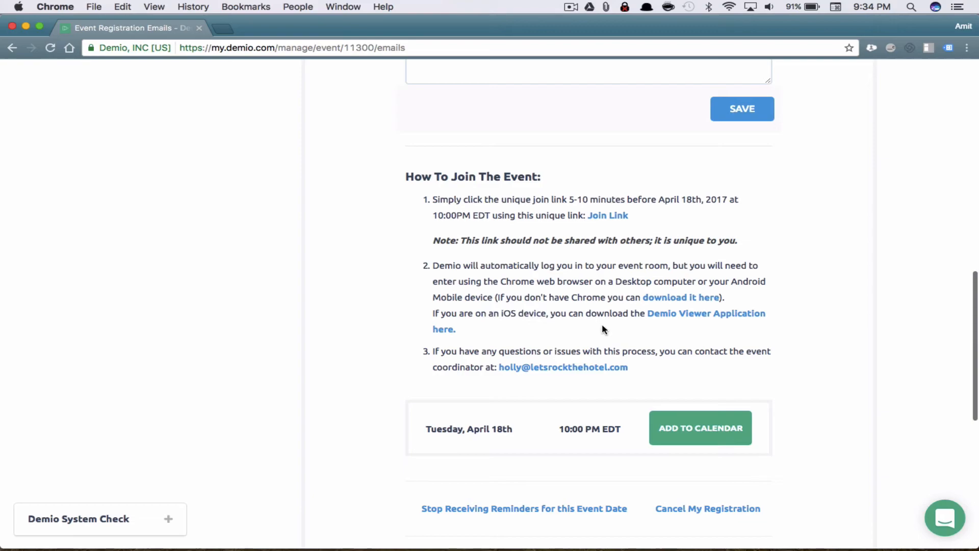
scroll(606, 298, "down", 3)
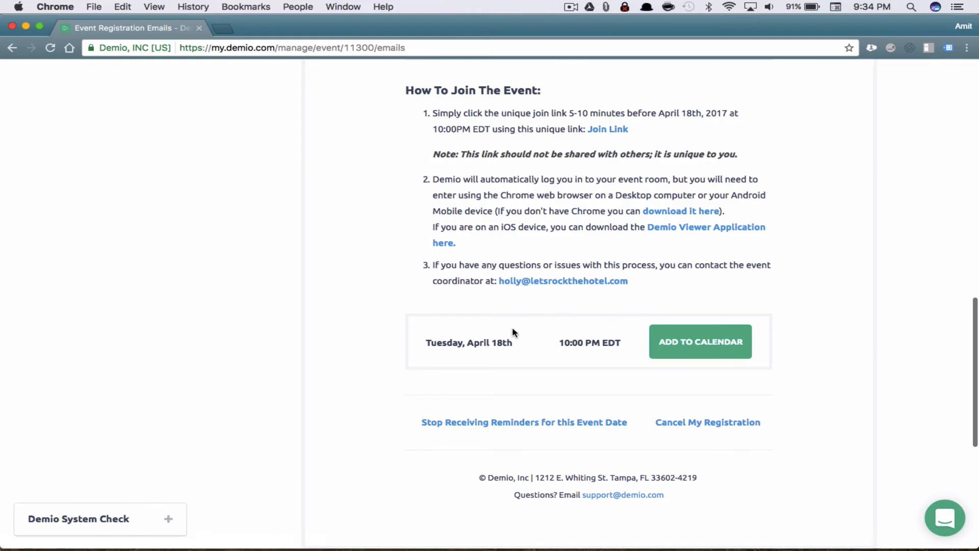
scroll(513, 330, "down", 3)
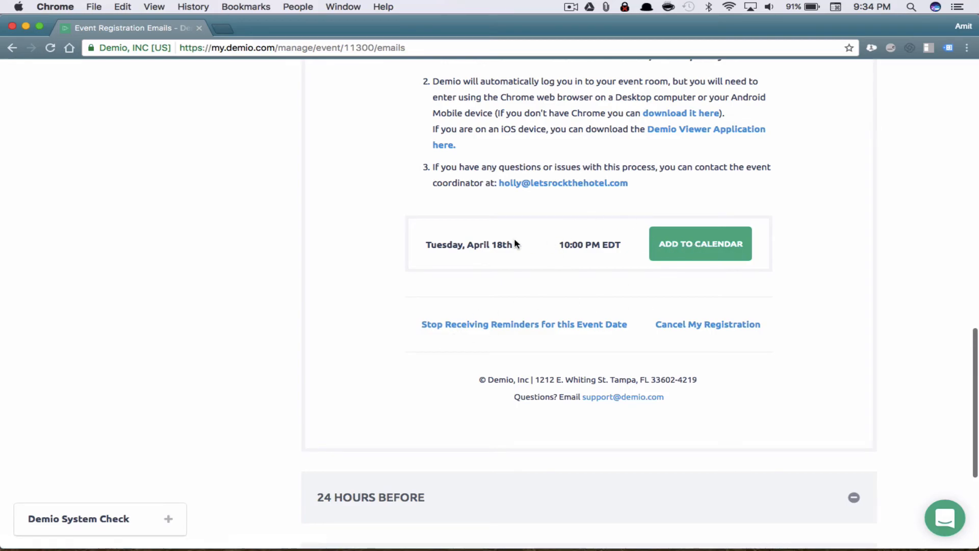
scroll(765, 255, "down", 5)
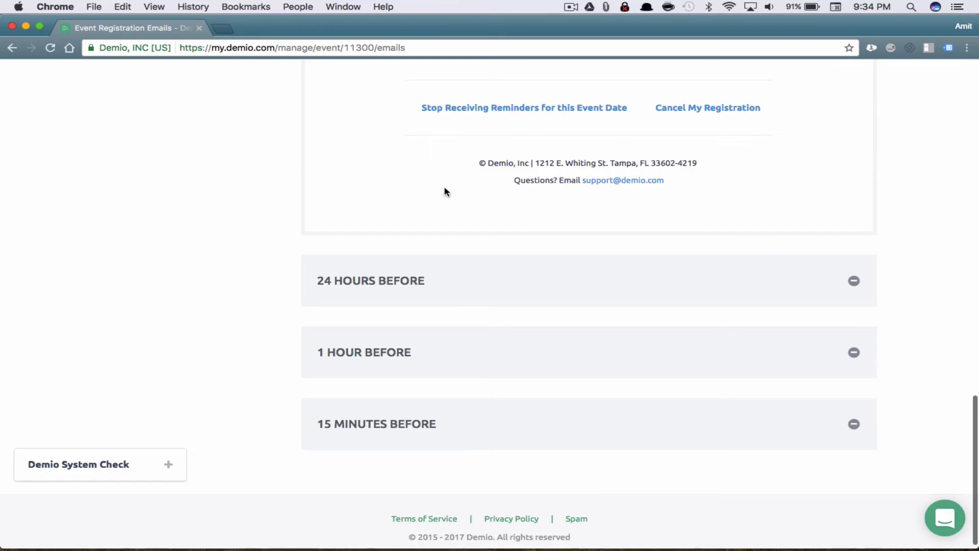
Expand and preview the 24 Hours, 1 Hour and 15 Minutes Before reminder emails
left_click(449, 287)
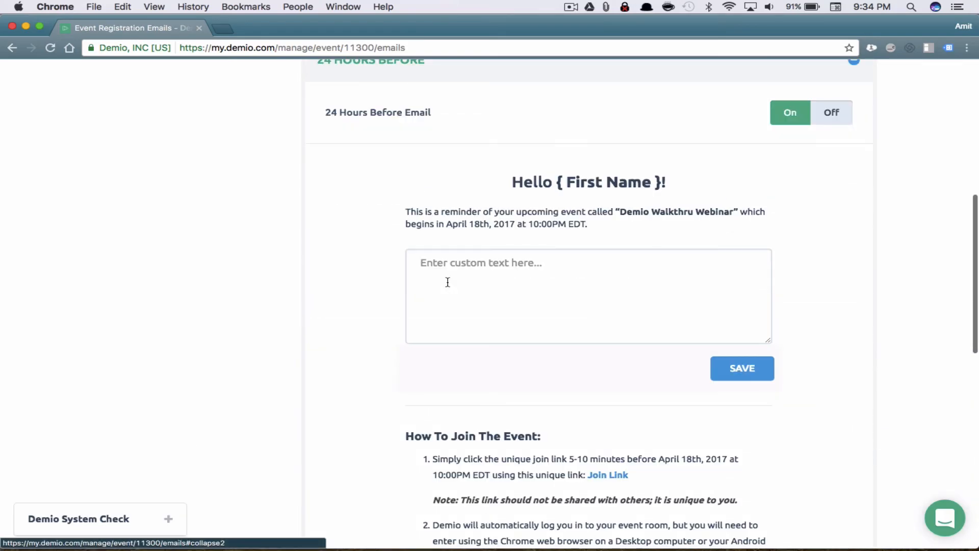
scroll(710, 251, "down", 2)
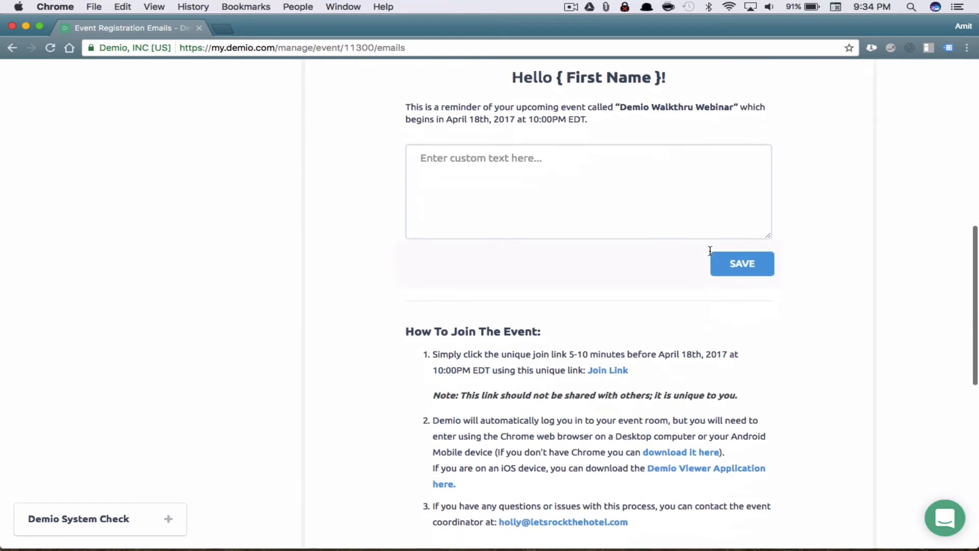
scroll(708, 158, "down", 4)
scroll(708, 157, "down", 5)
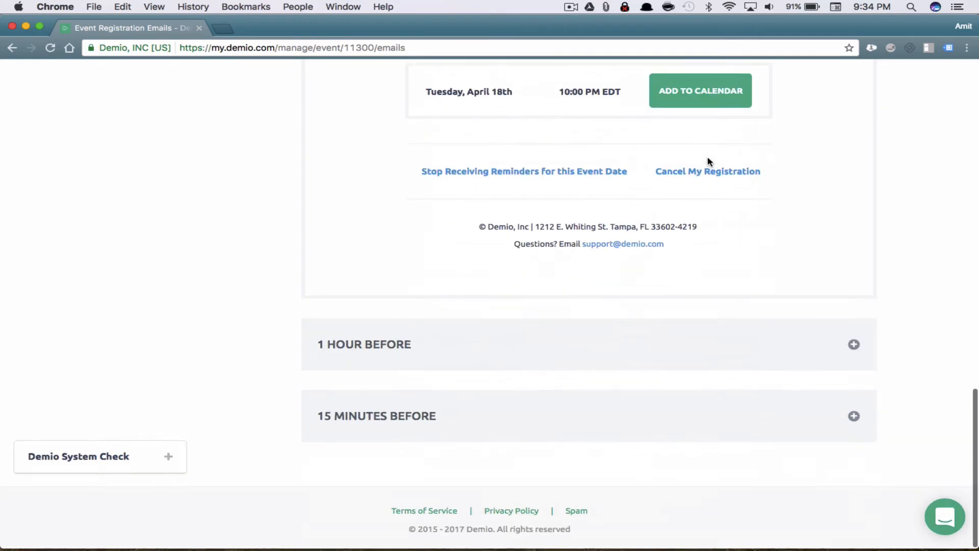
left_click(575, 337)
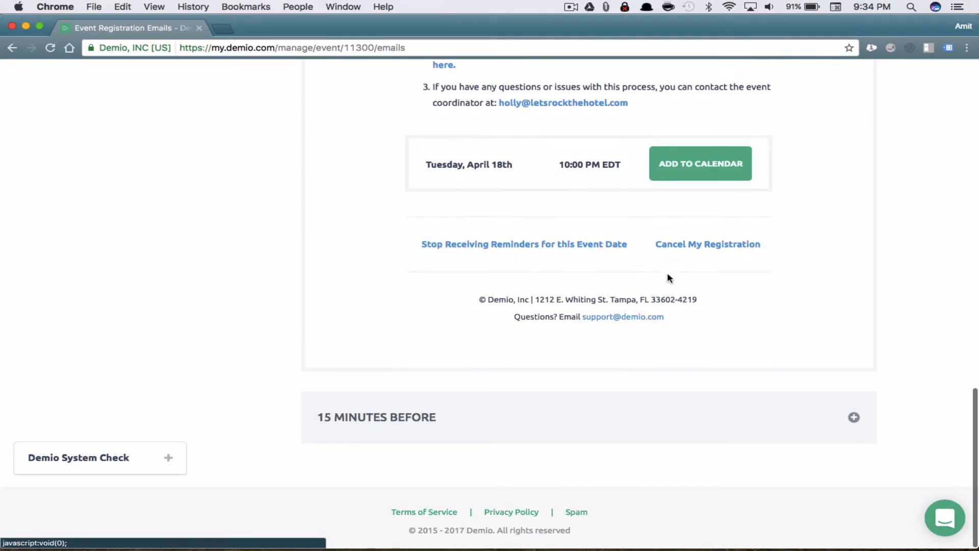
scroll(706, 272, "up", 6)
scroll(706, 272, "down", 5)
scroll(706, 272, "down", 2)
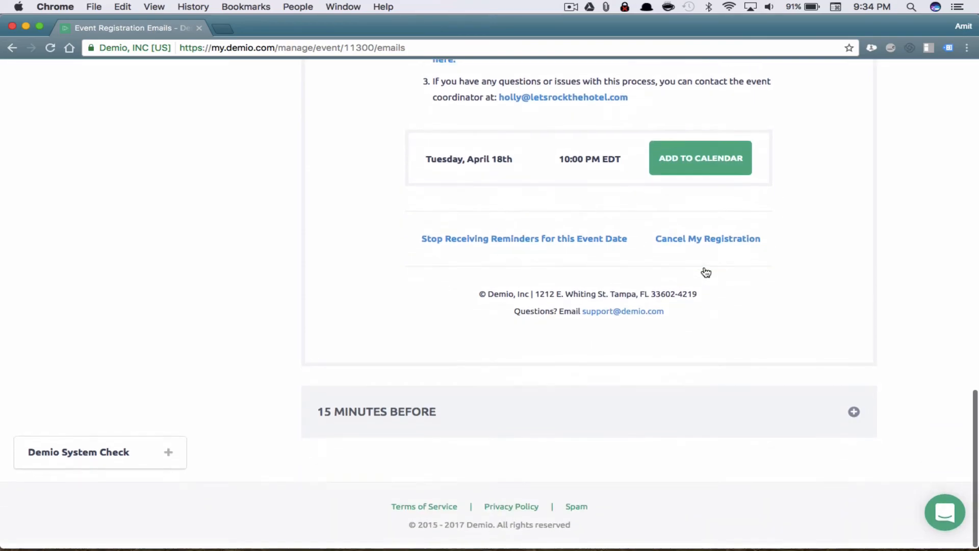
left_click(461, 411)
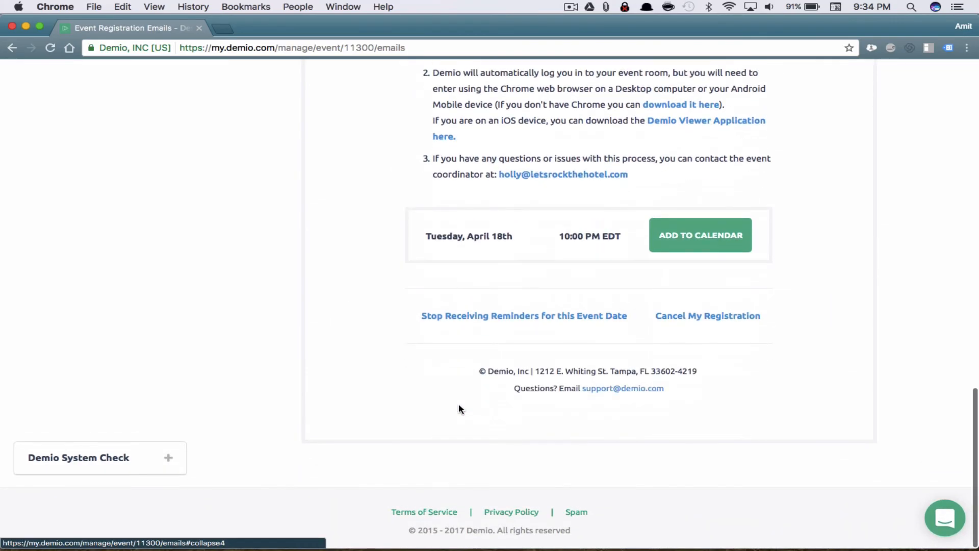
scroll(818, 322, "up", 15)
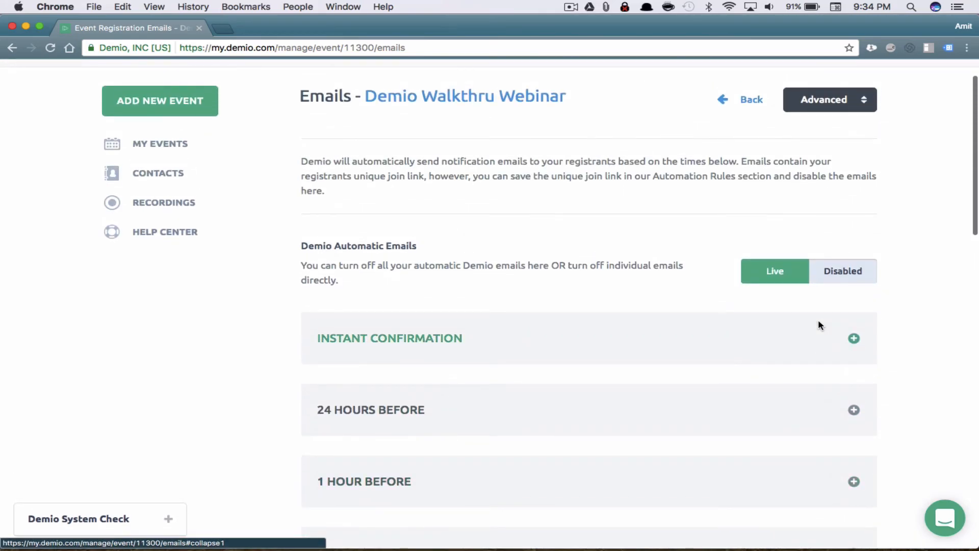
Enter 'Add your own custom text.' in the Instant Confirmation email and save the template
left_click(742, 346)
scroll(713, 400, "down", 5)
left_click(476, 316)
type("I")
key("BackSpace")
type("Add your ow")
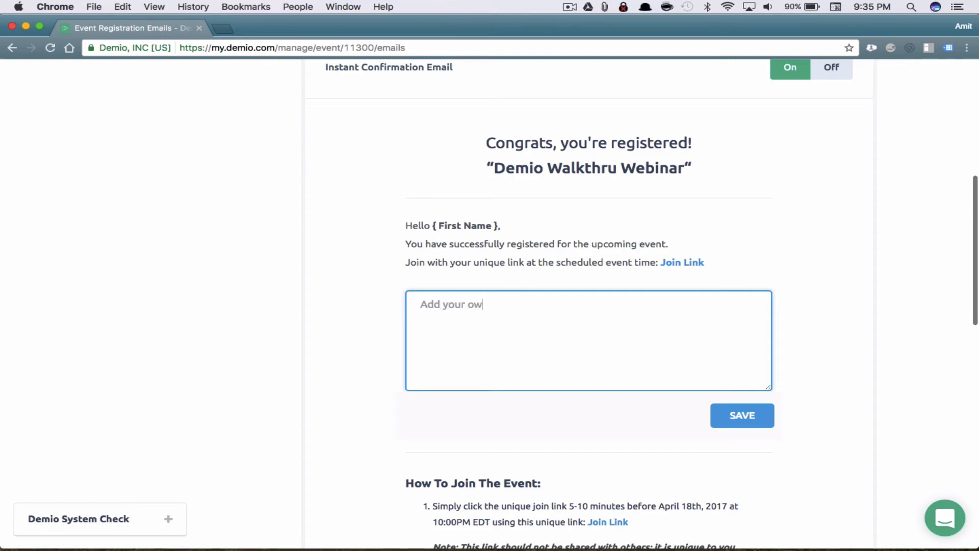
type("n custom text.")
left_click(746, 422)
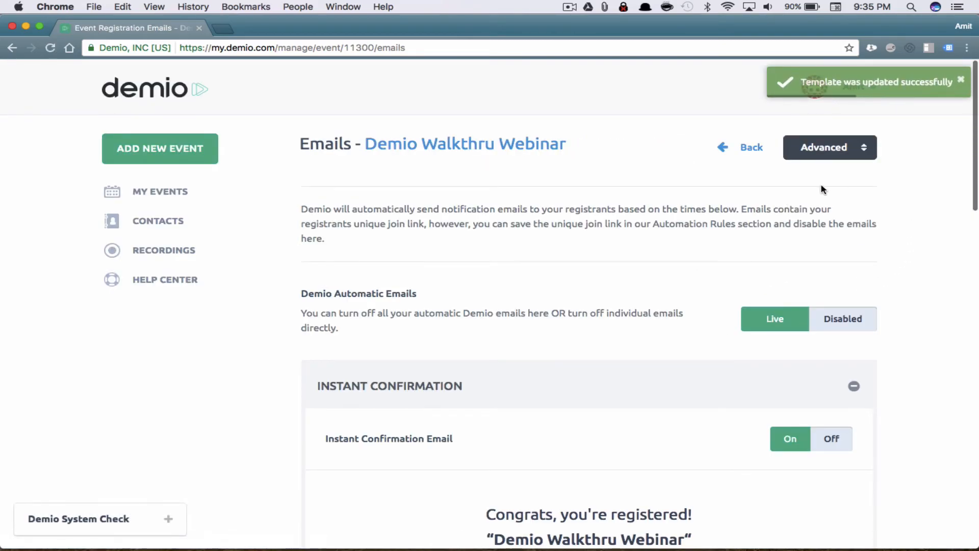
Toggle the Instant Confirmation email Off and back On
scroll(648, 306, "down", 4)
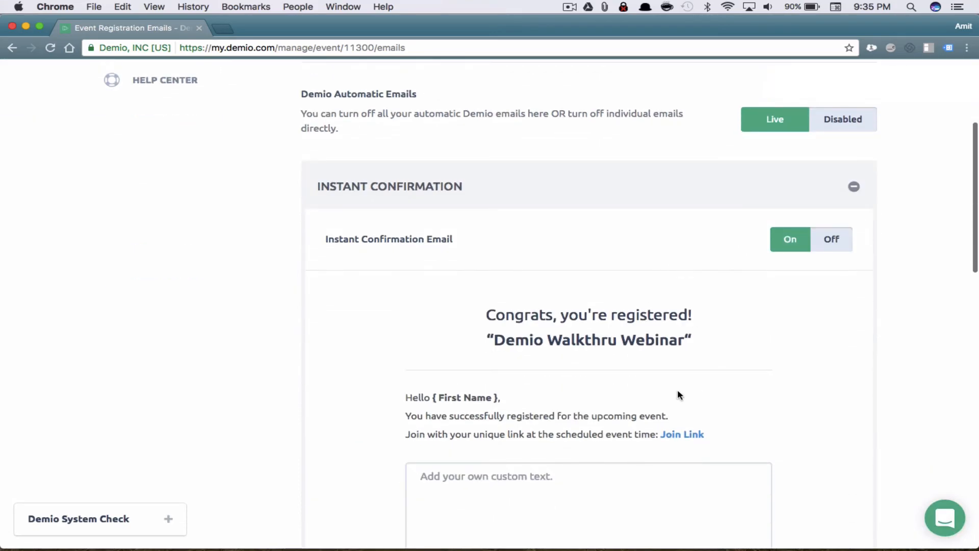
scroll(678, 389, "down", 2)
left_click_drag(558, 367, 391, 362)
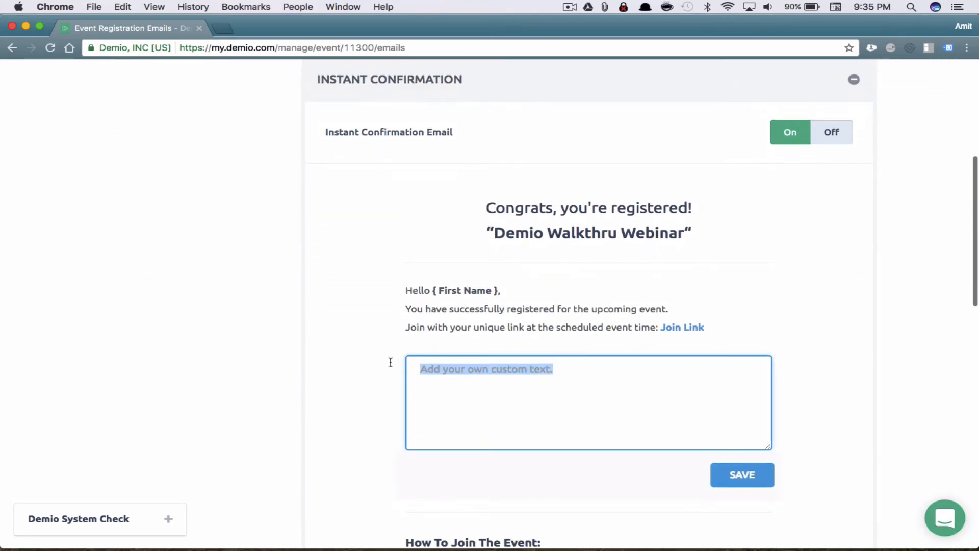
left_click(812, 300)
scroll(815, 302, "up", 5)
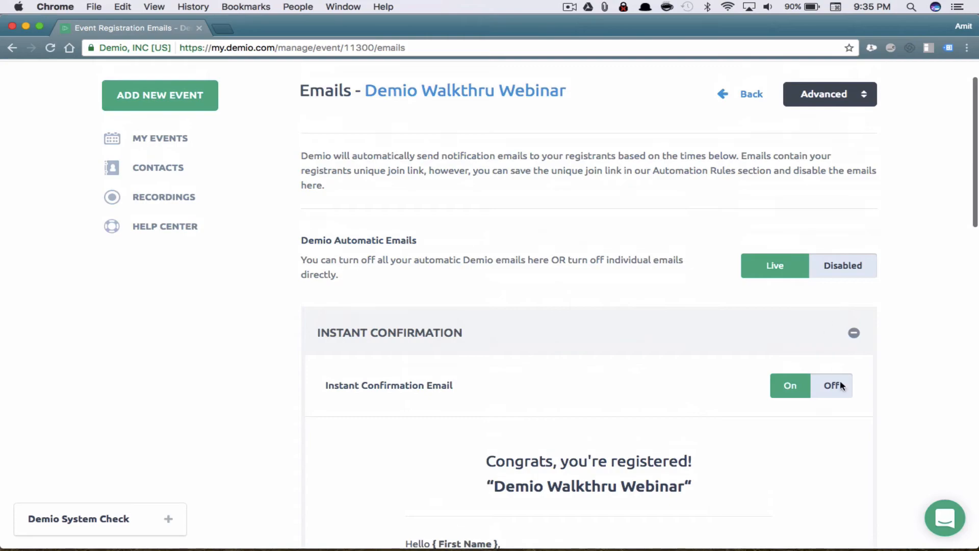
left_click(819, 383)
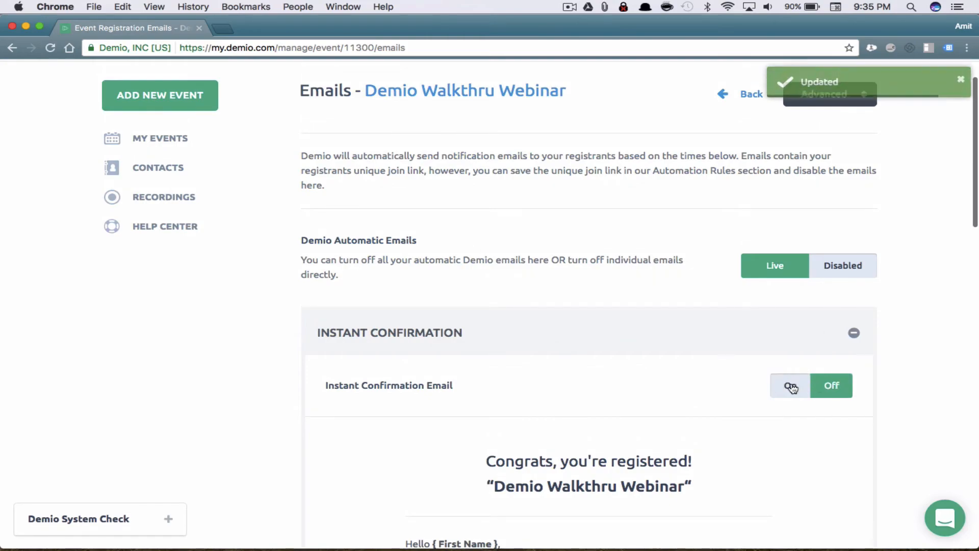
left_click(792, 387)
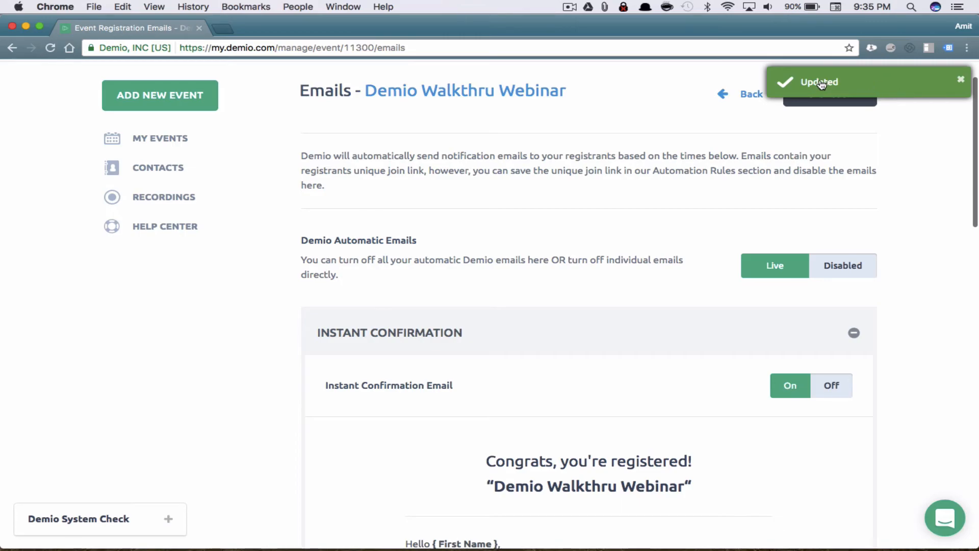
scroll(938, 252, "down", 5)
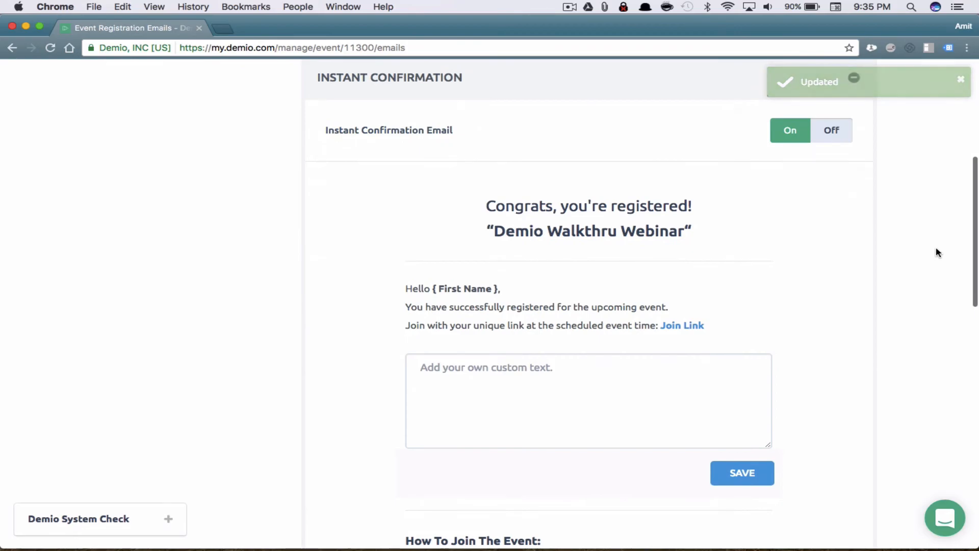
scroll(937, 250, "up", 5)
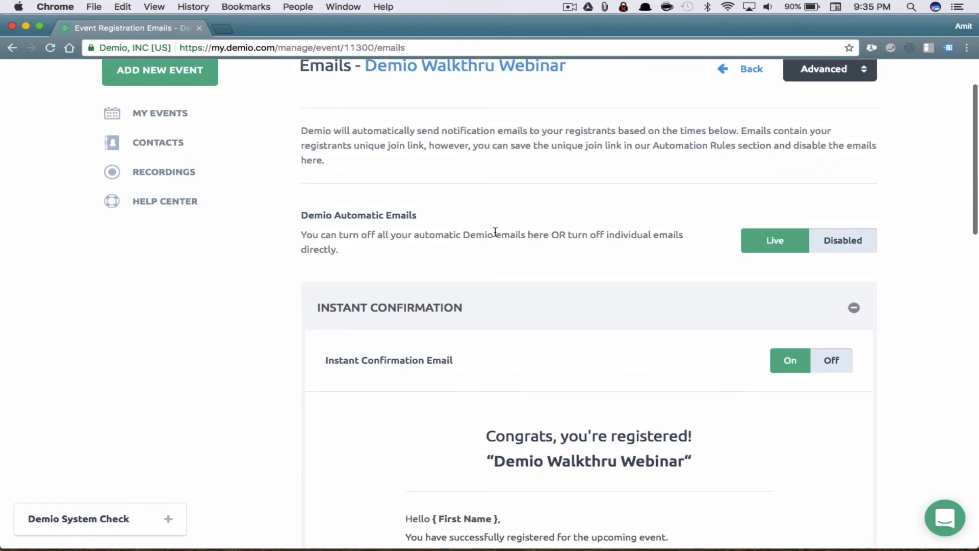
Set Demio Automatic Emails to Disabled, switch on the 24 Hours Before email, then restore Live
left_click(831, 240)
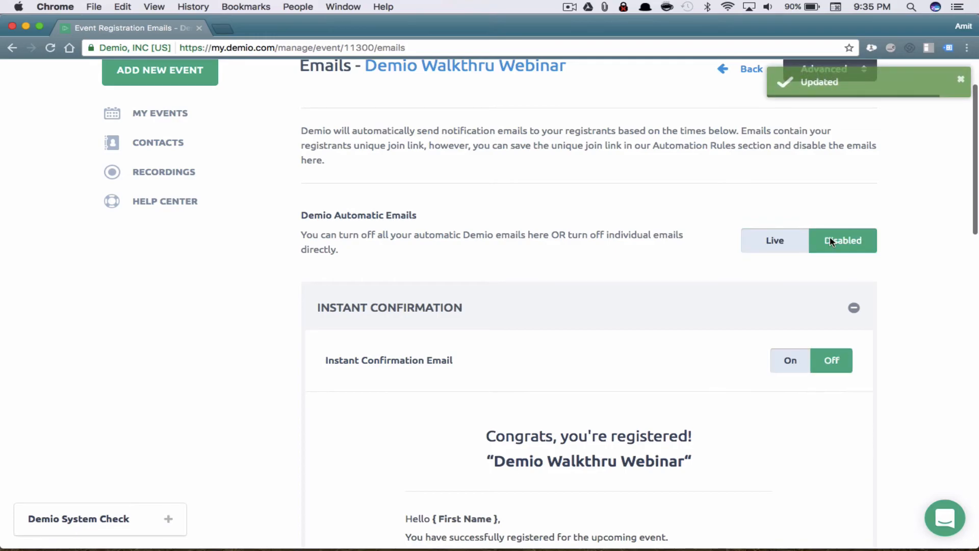
scroll(881, 378, "down", 15)
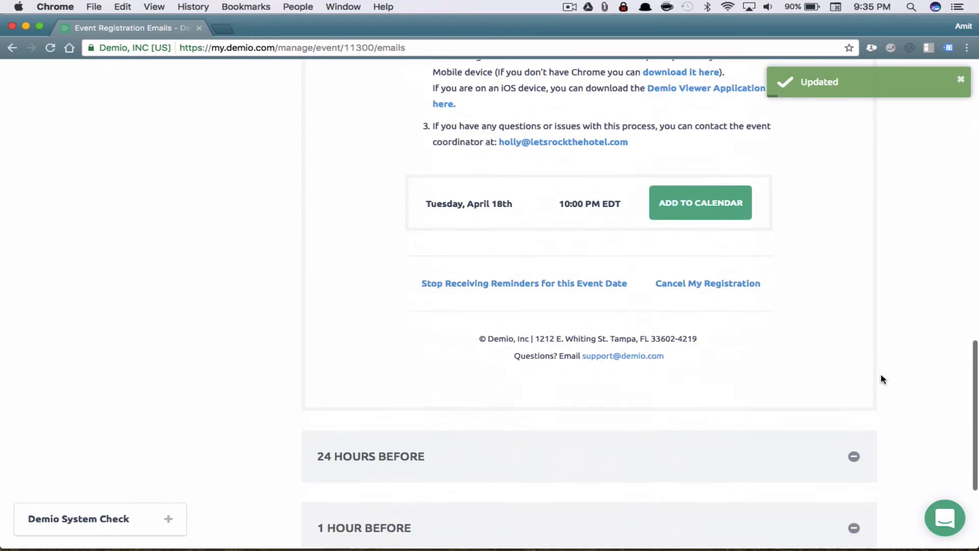
left_click(829, 302)
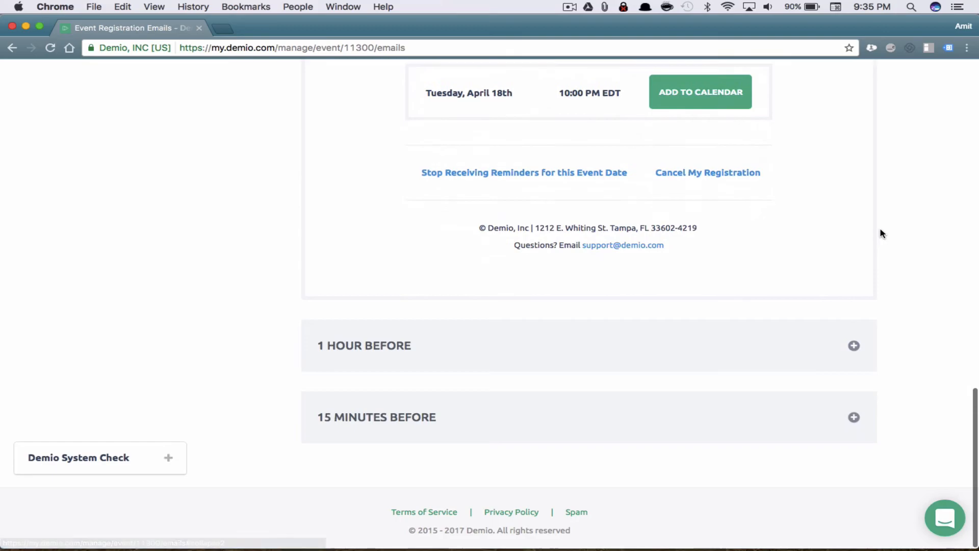
scroll(881, 233, "up", 14)
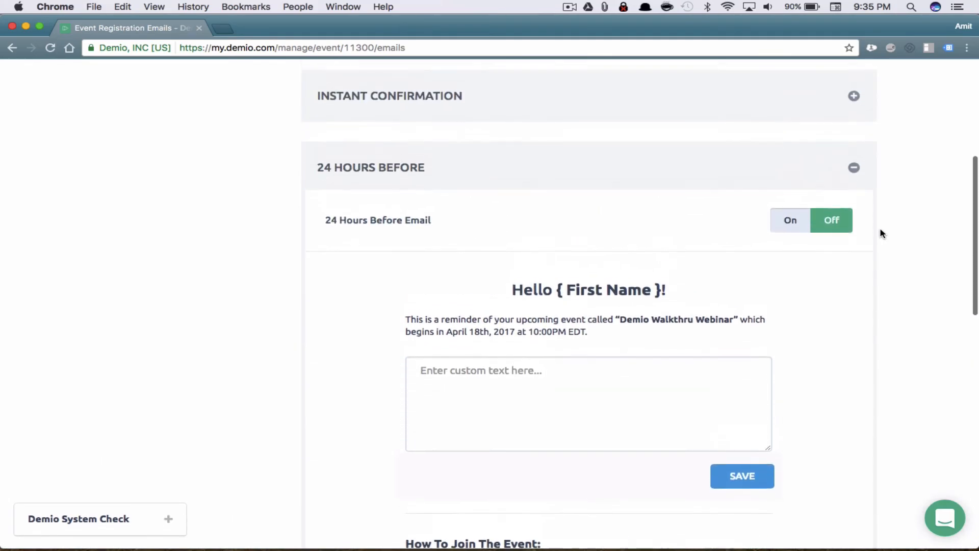
scroll(881, 234, "up", 3)
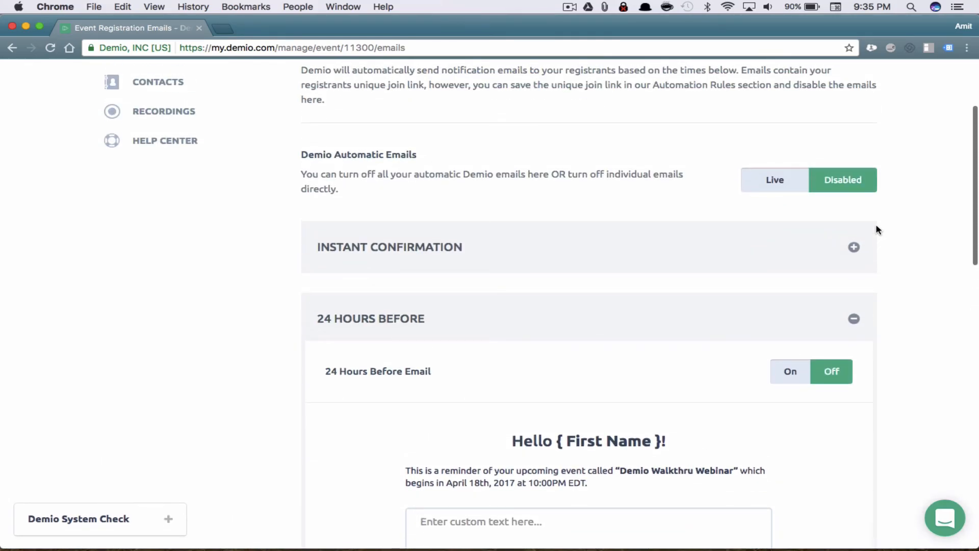
left_click(794, 180)
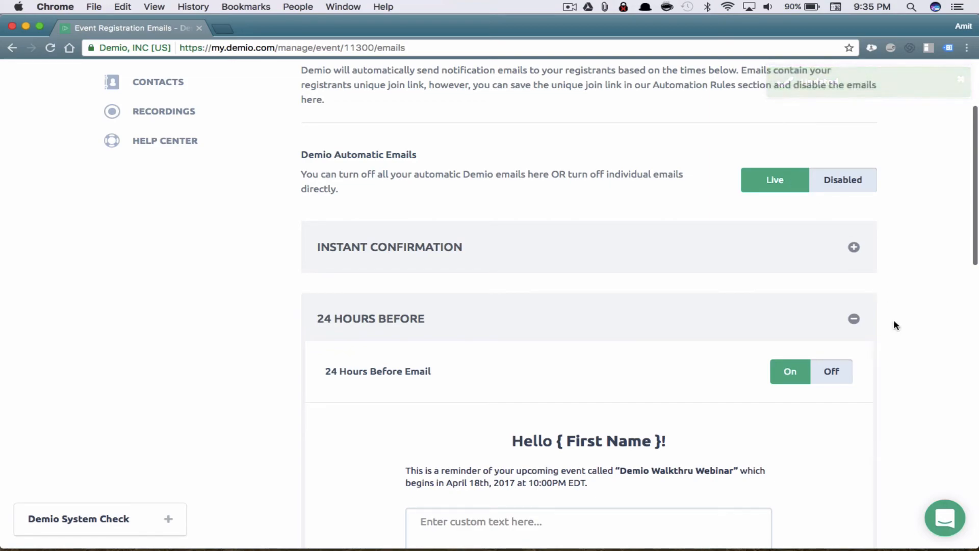
Open the Advanced dropdown listing the event's settings pages
right_click(926, 348)
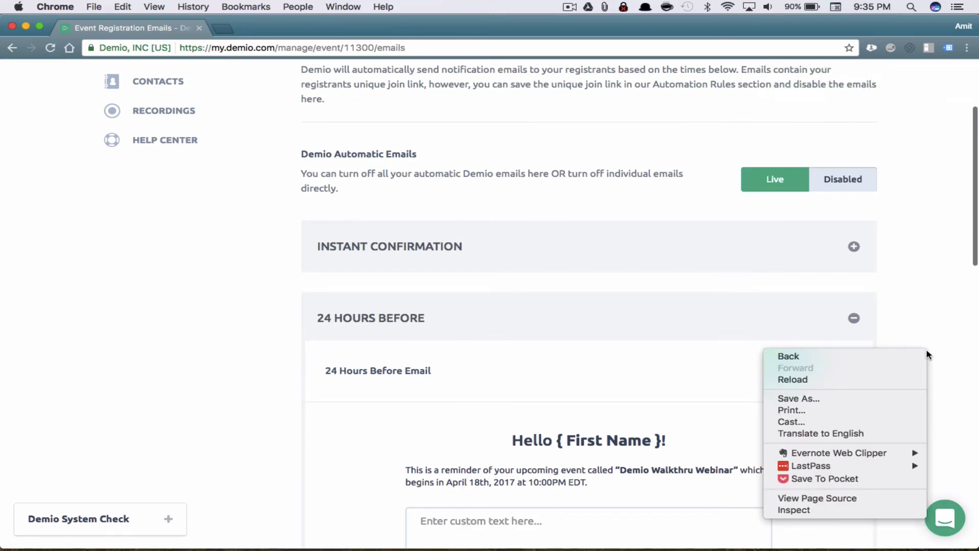
left_click(931, 294)
scroll(931, 294, "down", 10)
scroll(932, 295, "down", 8)
scroll(931, 295, "up", 13)
scroll(931, 295, "up", 5)
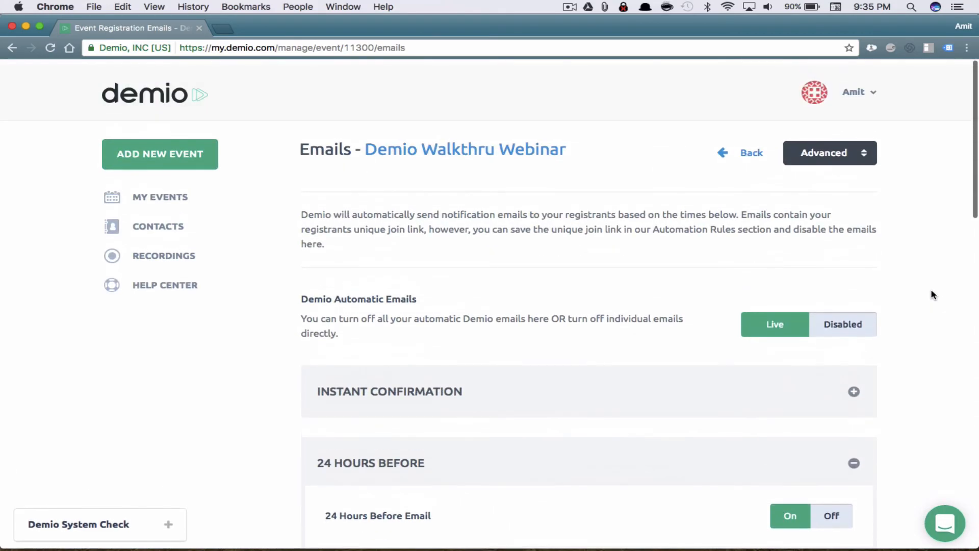
left_click(844, 157)
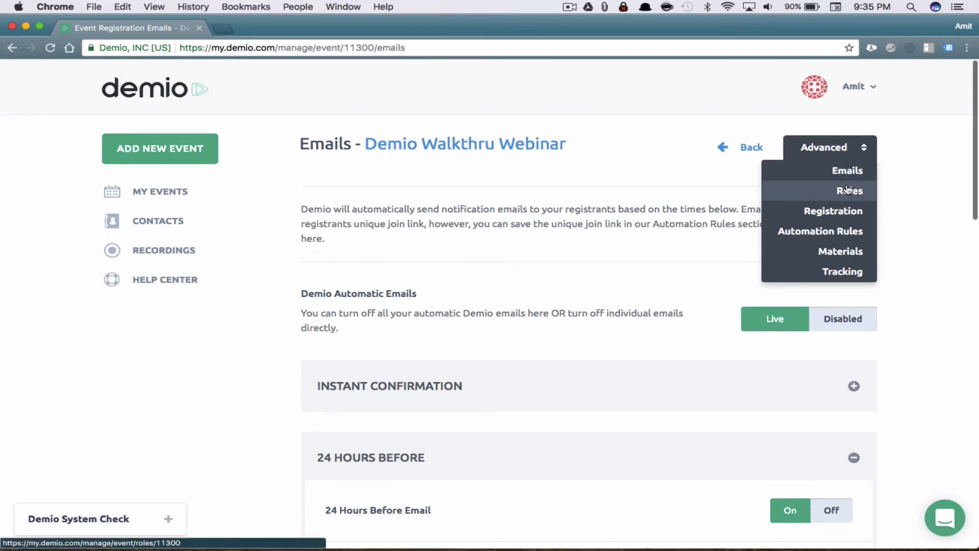
Go to the Roles page and inspect the new role's type list, Name and Email fields
left_click(850, 191)
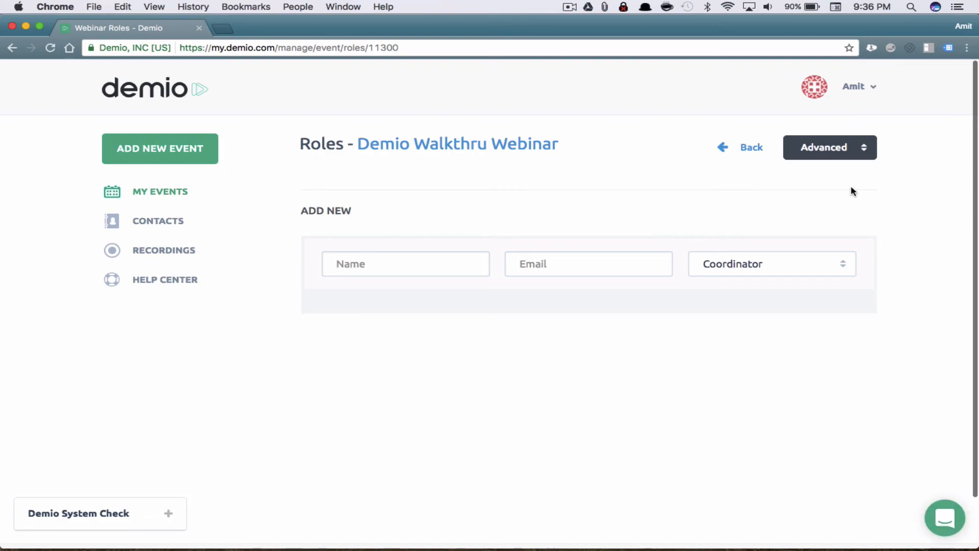
left_click(811, 264)
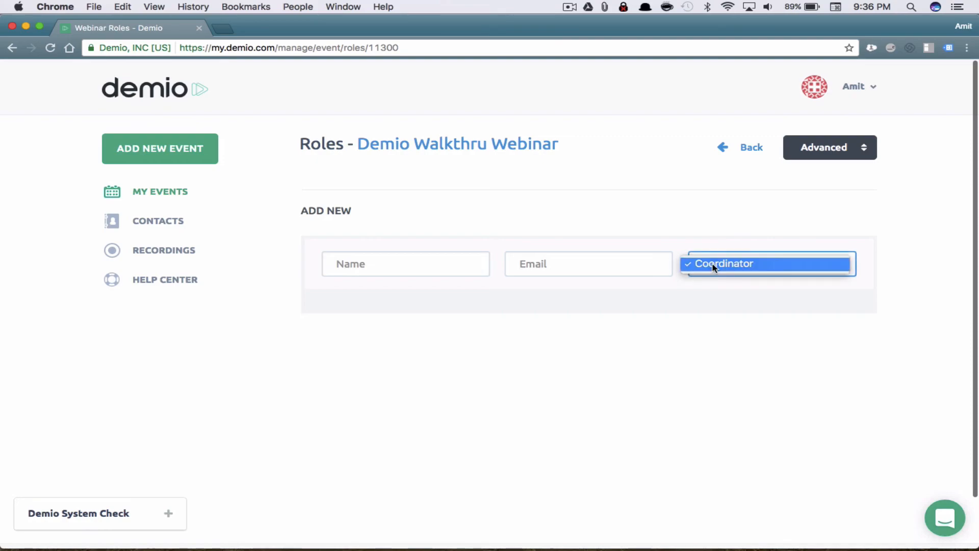
left_click(423, 267)
left_click(423, 269)
left_click(558, 270)
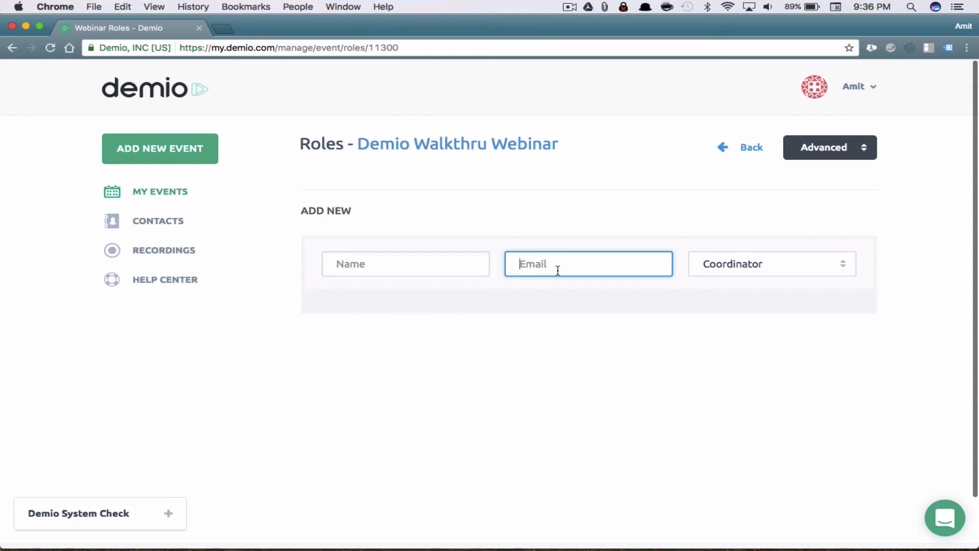
left_click(389, 264)
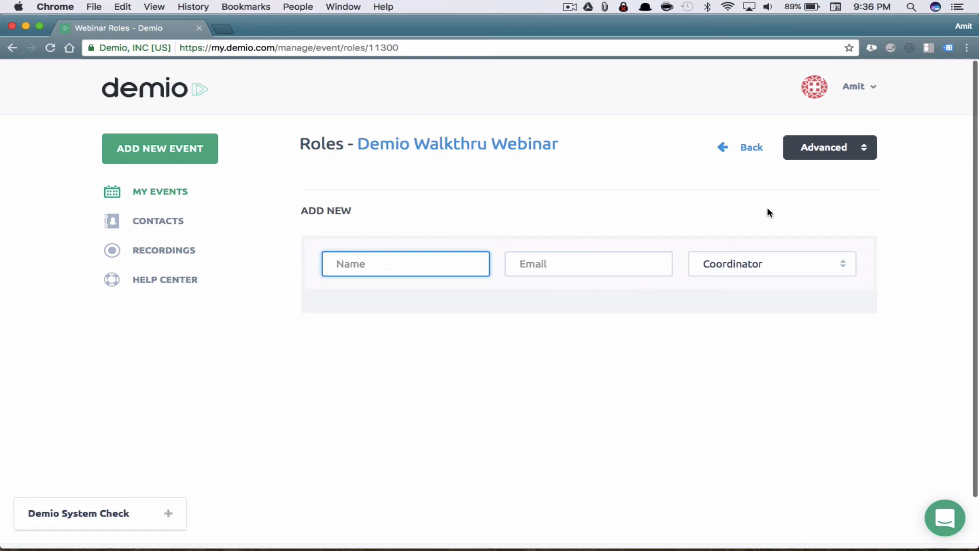
left_click(835, 149)
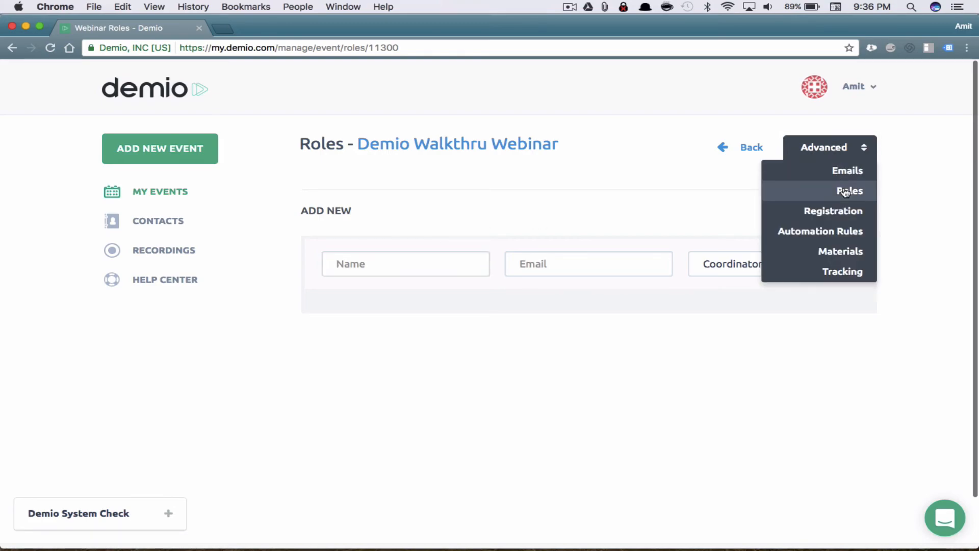
left_click(836, 214)
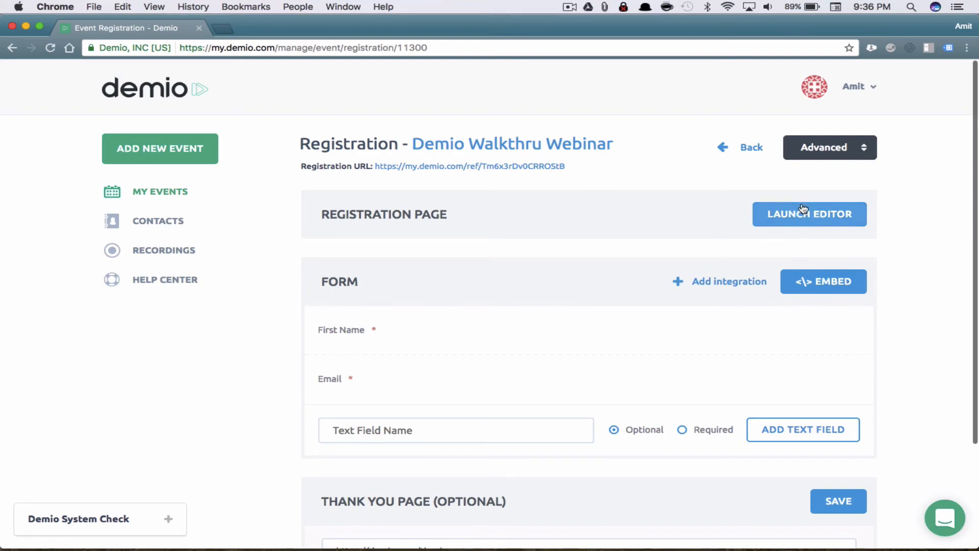
scroll(866, 301, "down", 3)
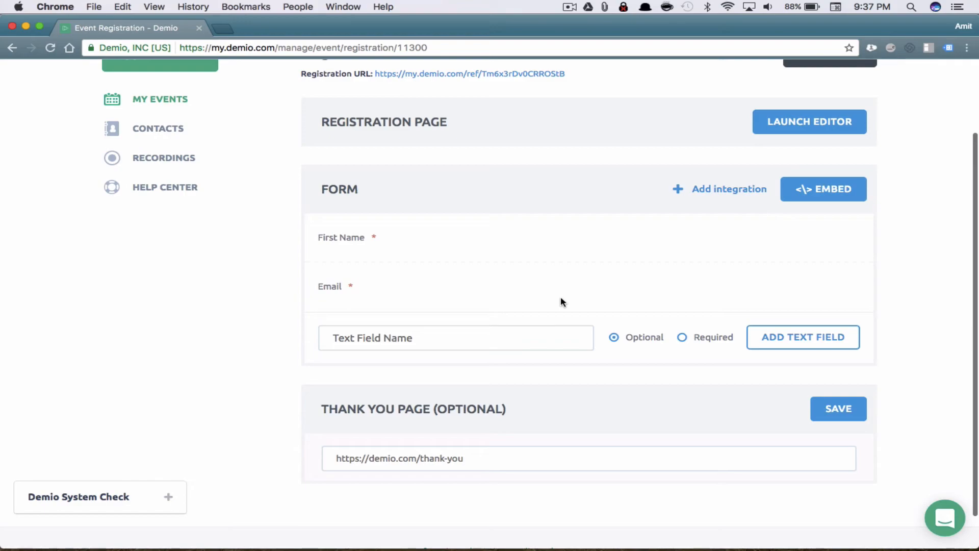
scroll(910, 317, "down", 2)
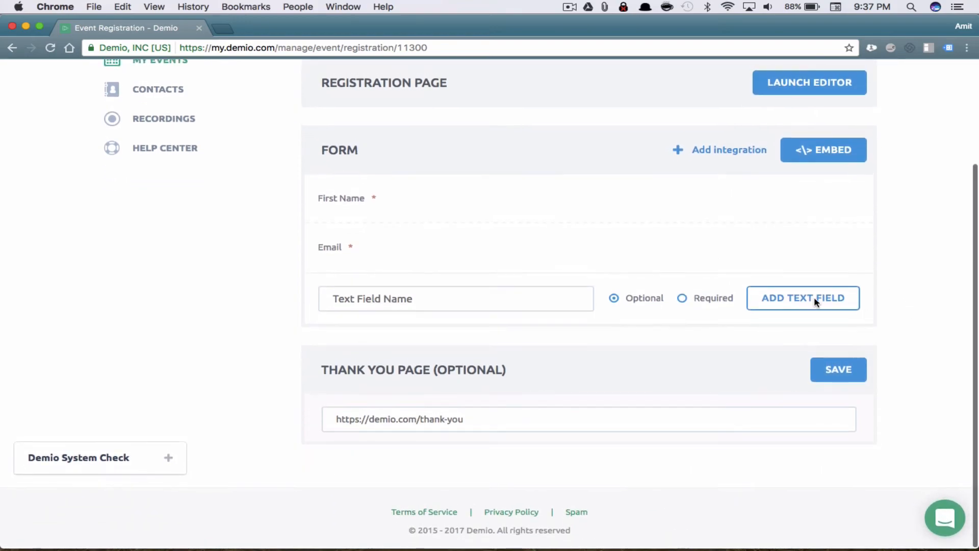
left_click(466, 306)
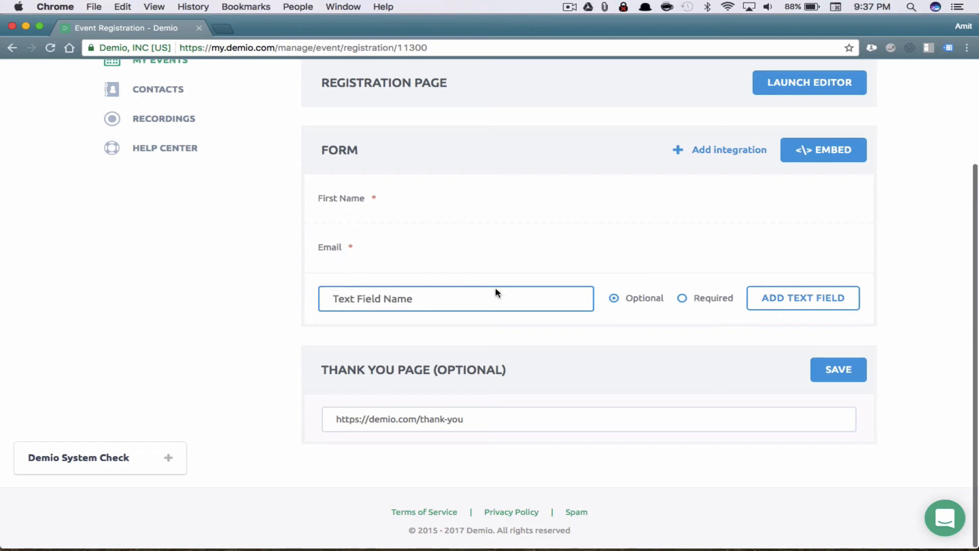
left_click(433, 423)
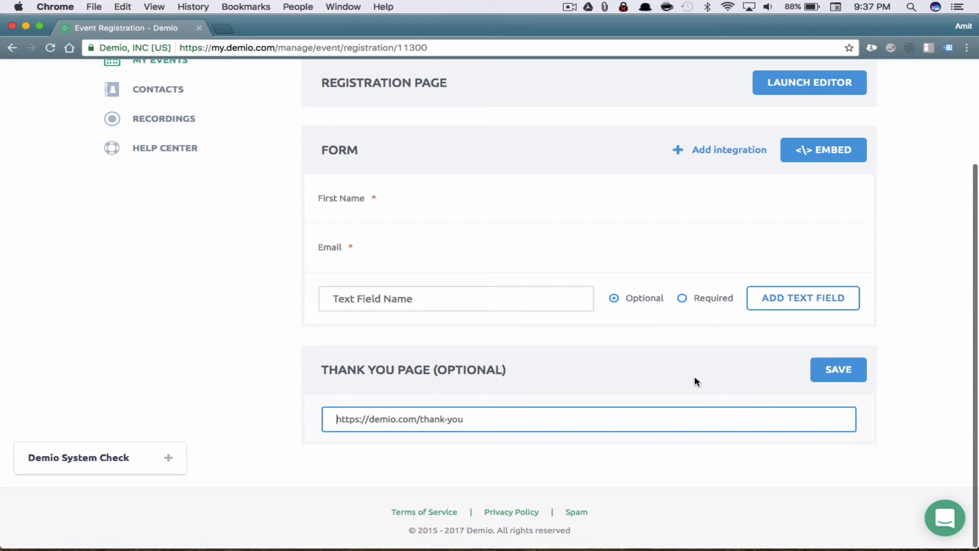
scroll(696, 381, "up", 3)
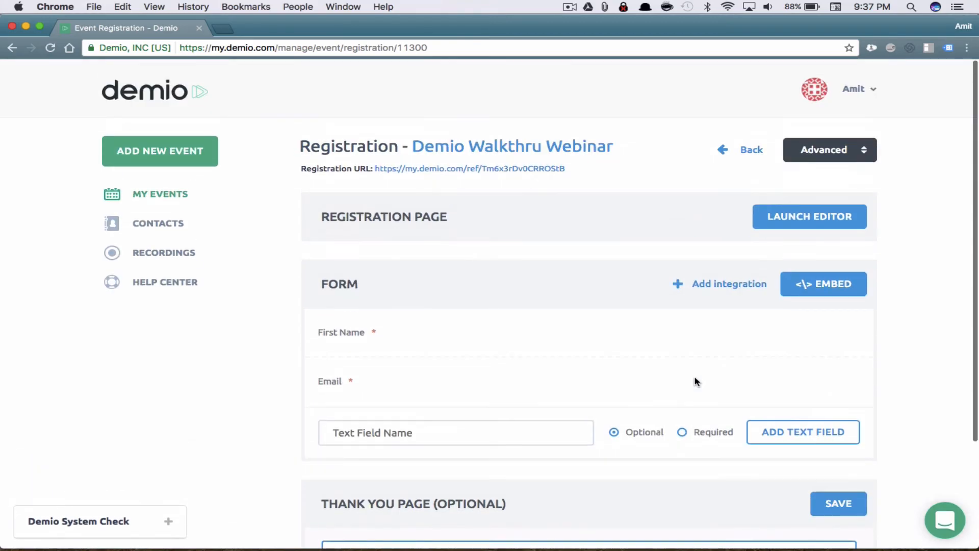
Launch the registration page editor and select the Demio Walkthru Webinar headline and subheadline text
left_click(810, 219)
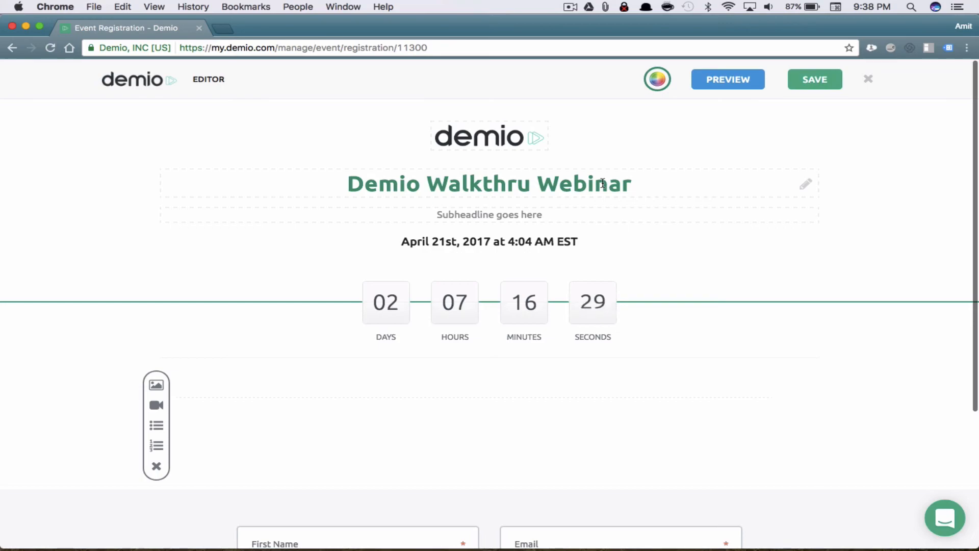
left_click(677, 186)
left_click_drag(678, 186, 346, 183)
left_click(542, 215)
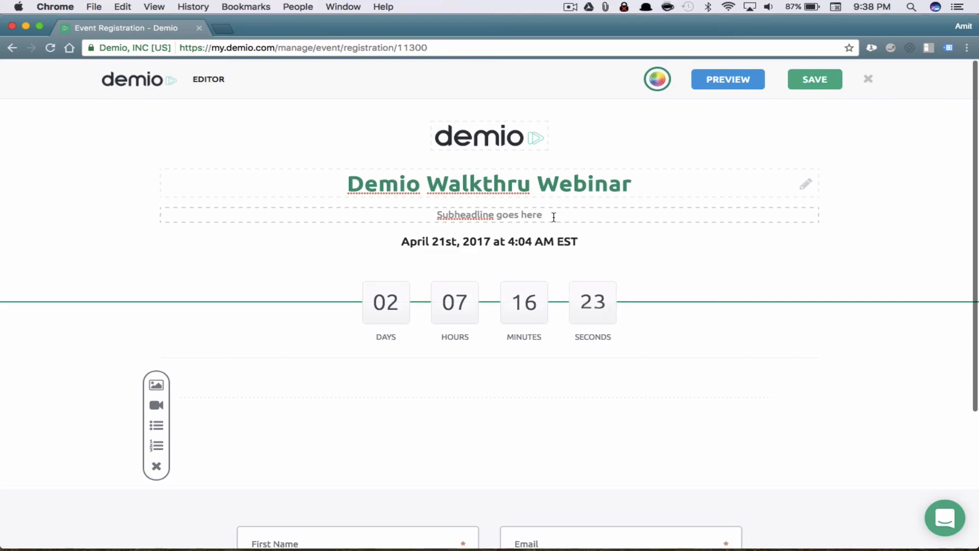
left_click_drag(553, 217, 427, 216)
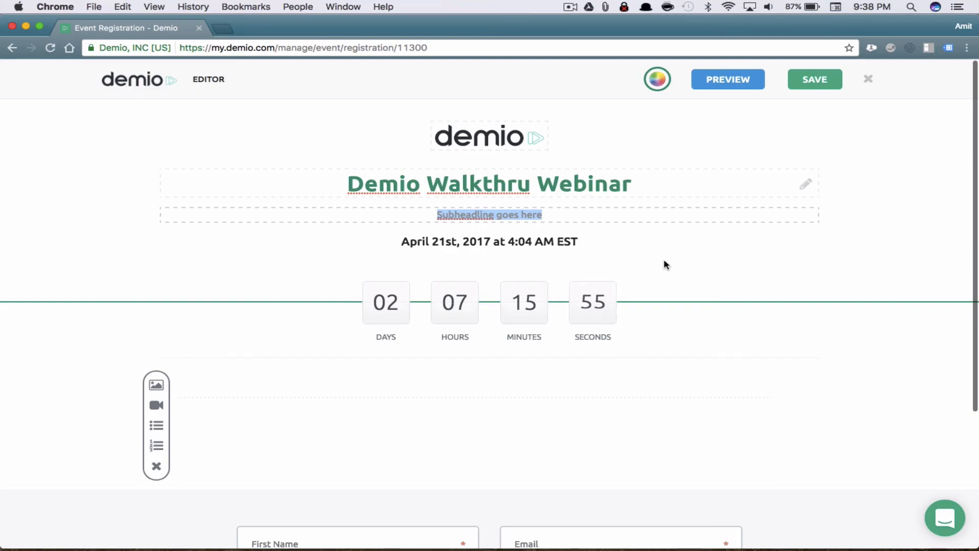
scroll(666, 265, "down", 5)
scroll(666, 265, "up", 5)
left_click(587, 212)
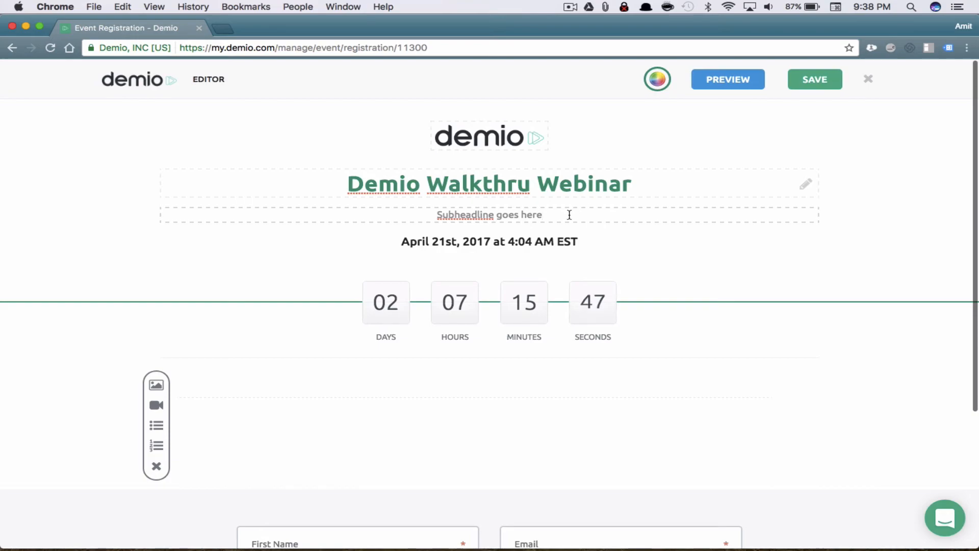
triple_click(569, 215)
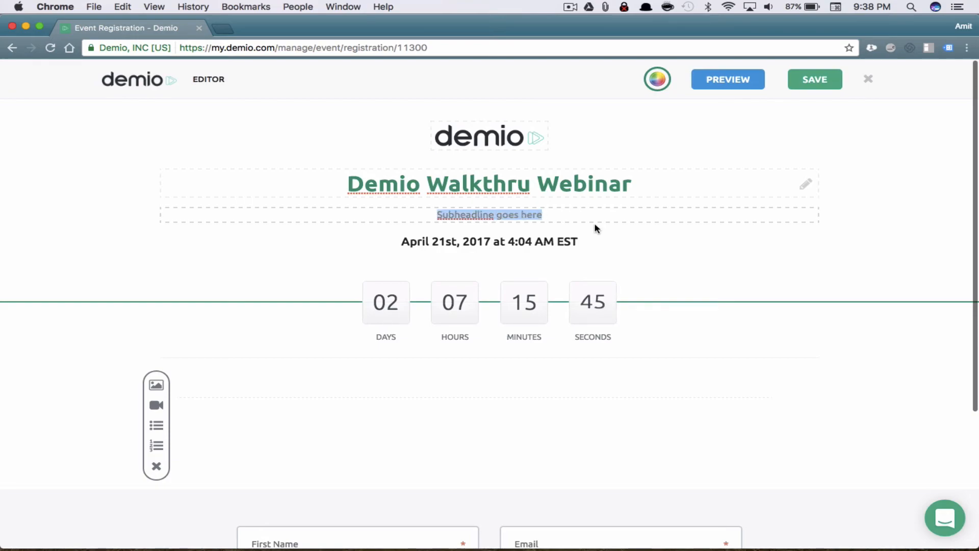
left_click(566, 209)
mouse_move(566, 208)
left_mouse_down()
mouse_move(516, 213)
mouse_move(594, 119)
mouse_move(641, 94)
left_mouse_up()
Try the colour picker and logo replacement, cancelling both, and select the headline
left_click(657, 79)
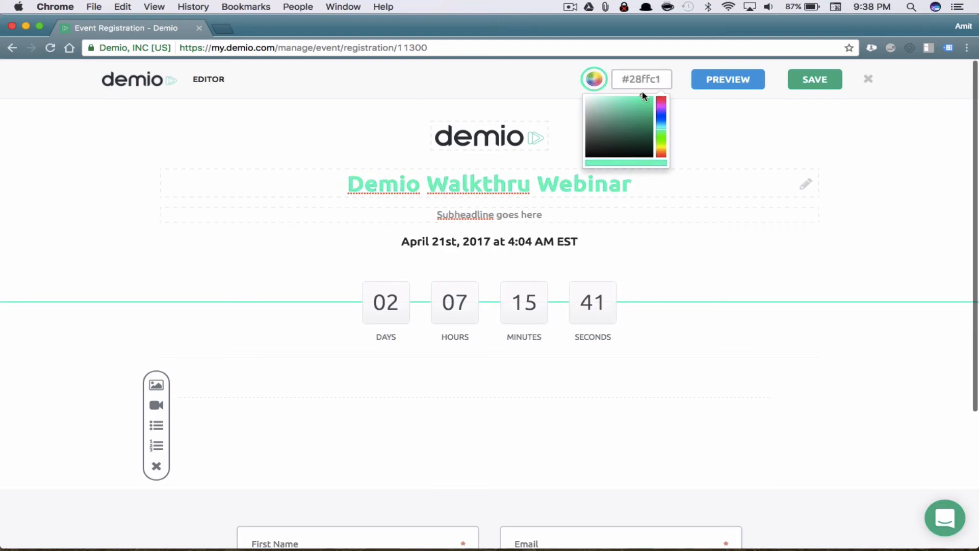
left_click(535, 137)
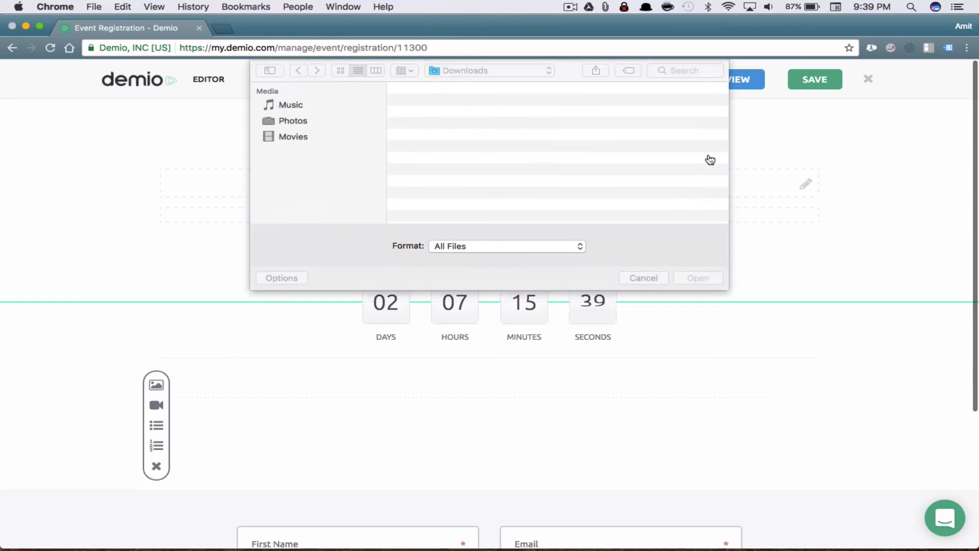
left_click(644, 278)
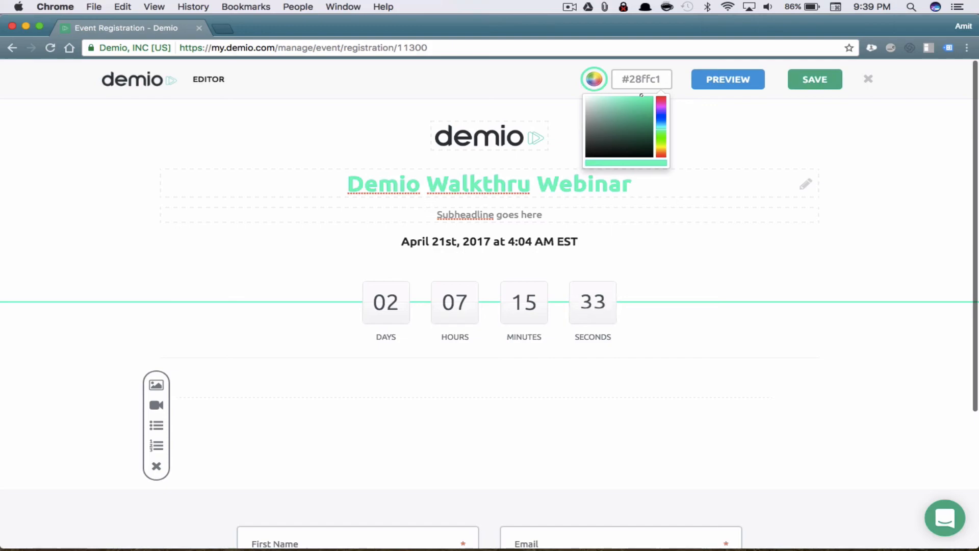
left_click(655, 180)
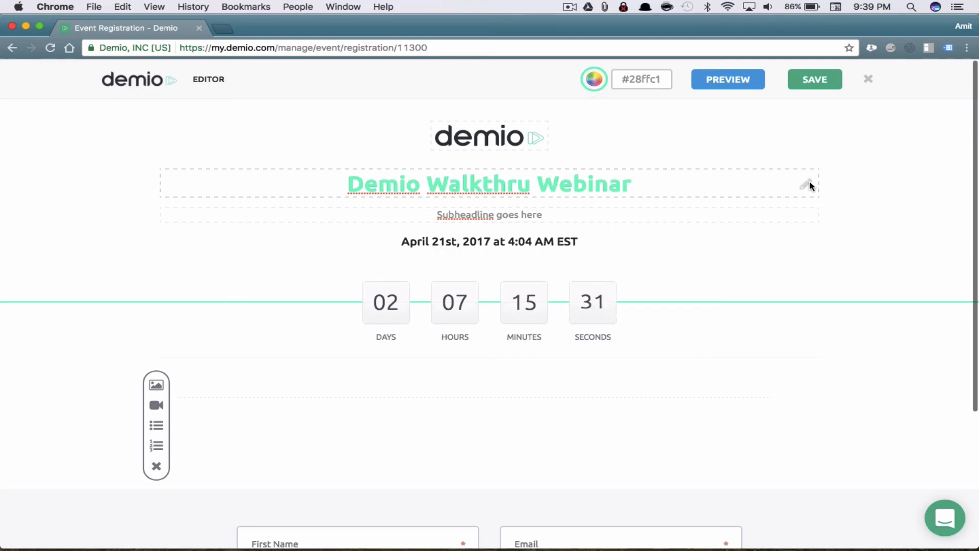
mouse_move(636, 184)
left_mouse_down()
mouse_move(499, 183)
mouse_move(546, 161)
mouse_move(652, 186)
mouse_move(317, 182)
left_mouse_up()
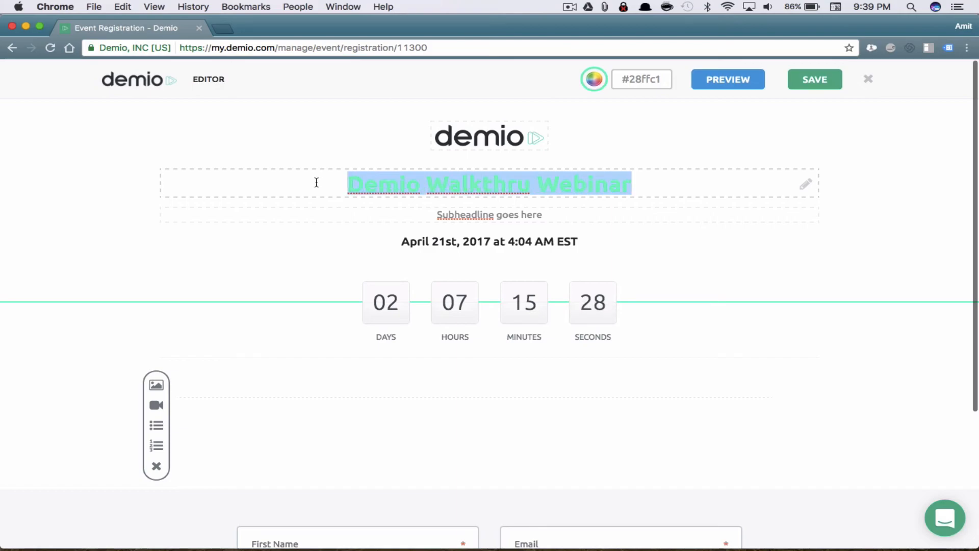
left_click(591, 85)
Change the page accent colour to dark green #19362e and check the countdown
left_click(657, 79)
left_click_drag(645, 113, 621, 145)
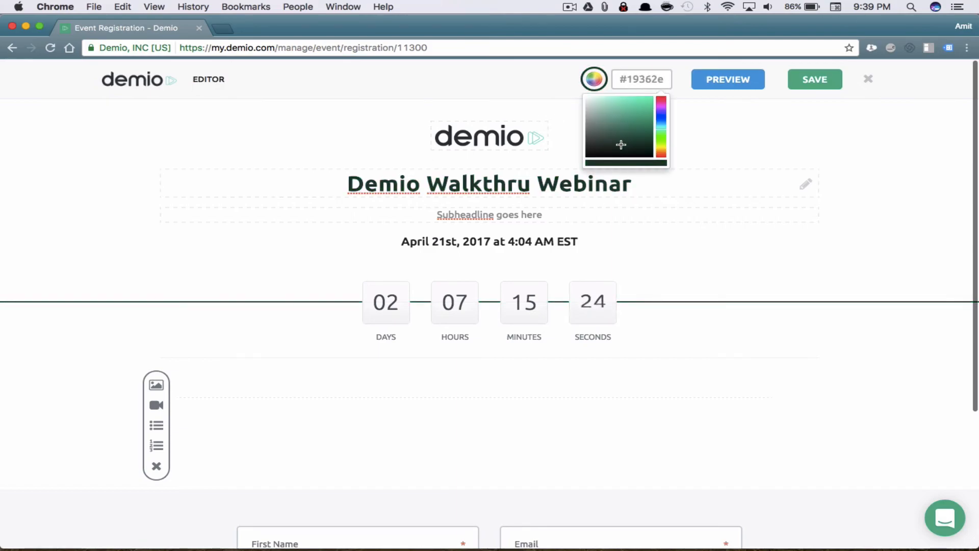
left_click(618, 215)
left_click_drag(399, 308, 628, 335)
left_click(671, 305)
scroll(672, 303, "down", 2)
scroll(671, 303, "up", 2)
scroll(671, 303, "down", 2)
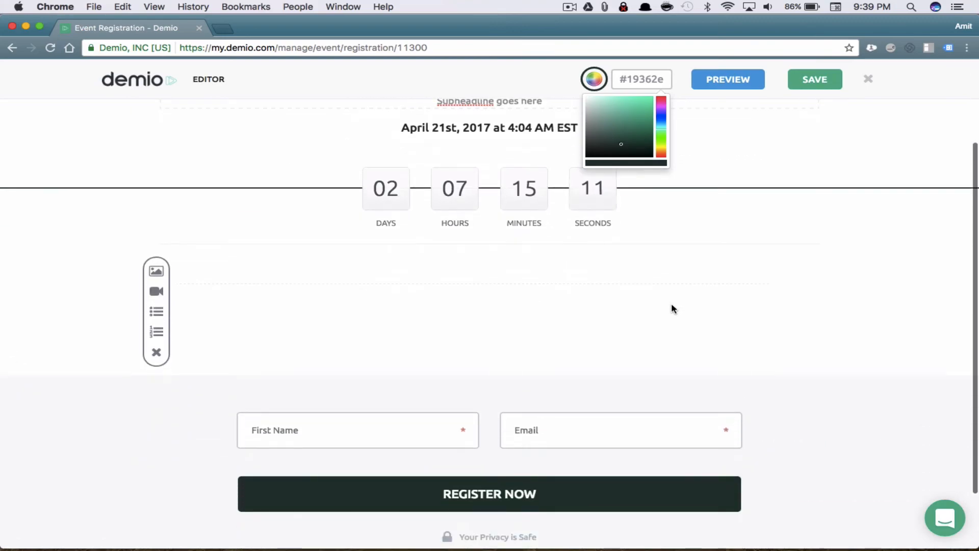
Insert an image block, a video embed field and a second image block below the countdown
left_click(158, 273)
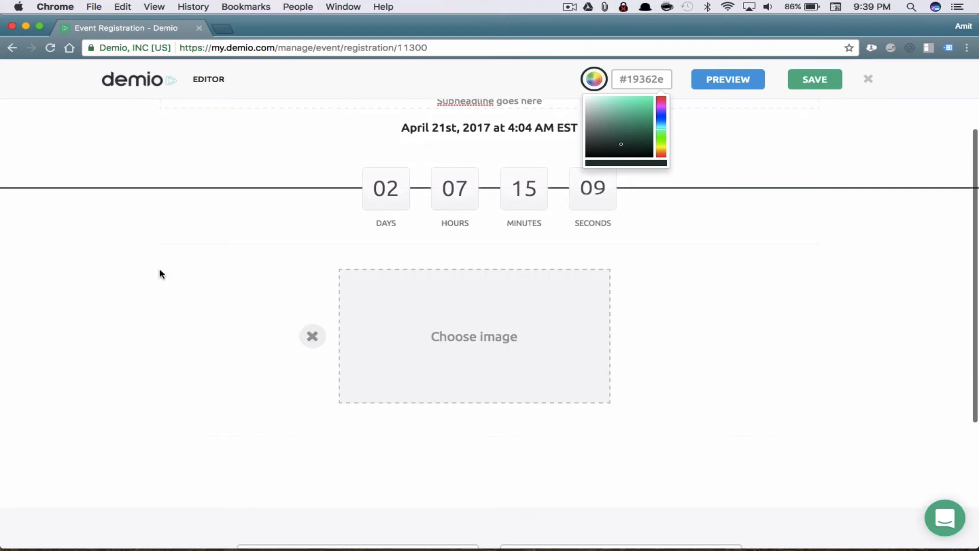
scroll(367, 457, "down", 4)
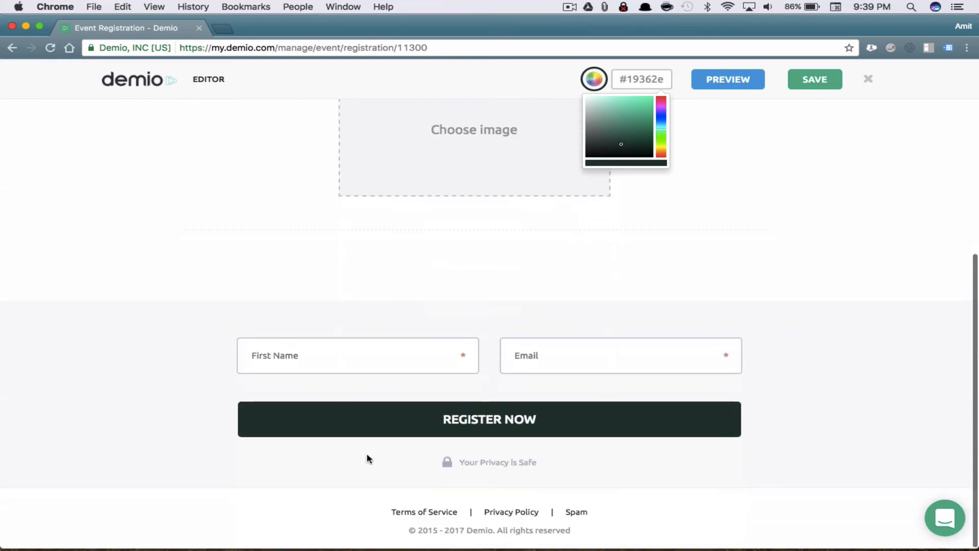
left_click(390, 230)
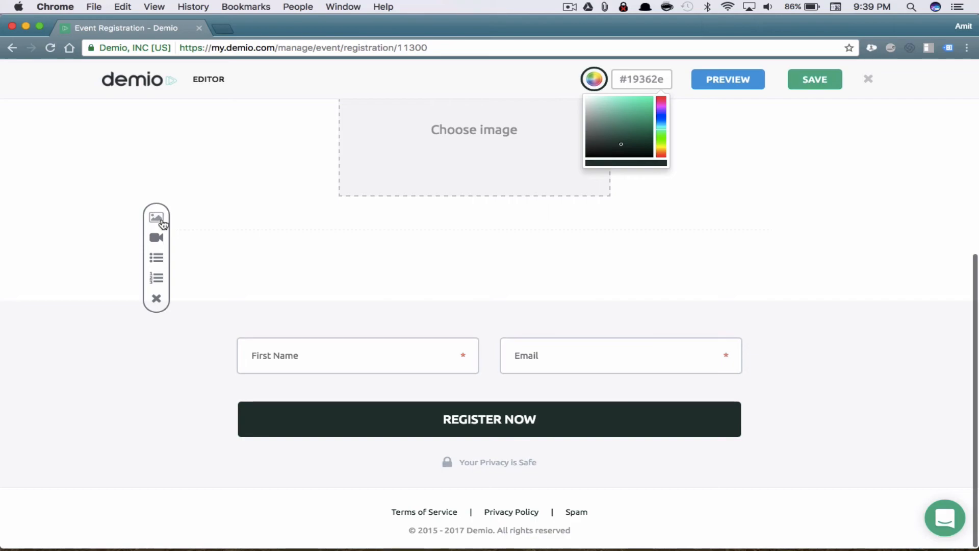
left_click(158, 237)
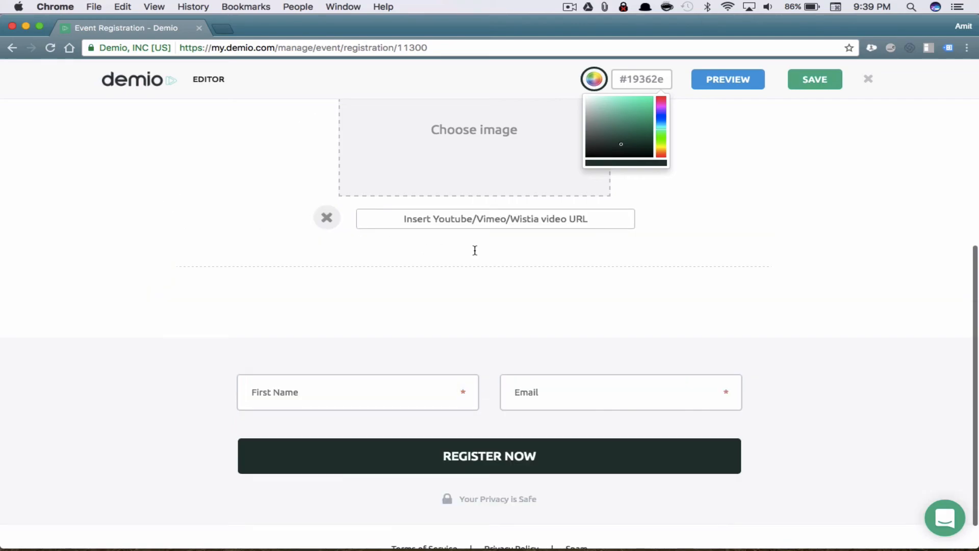
left_click(421, 256)
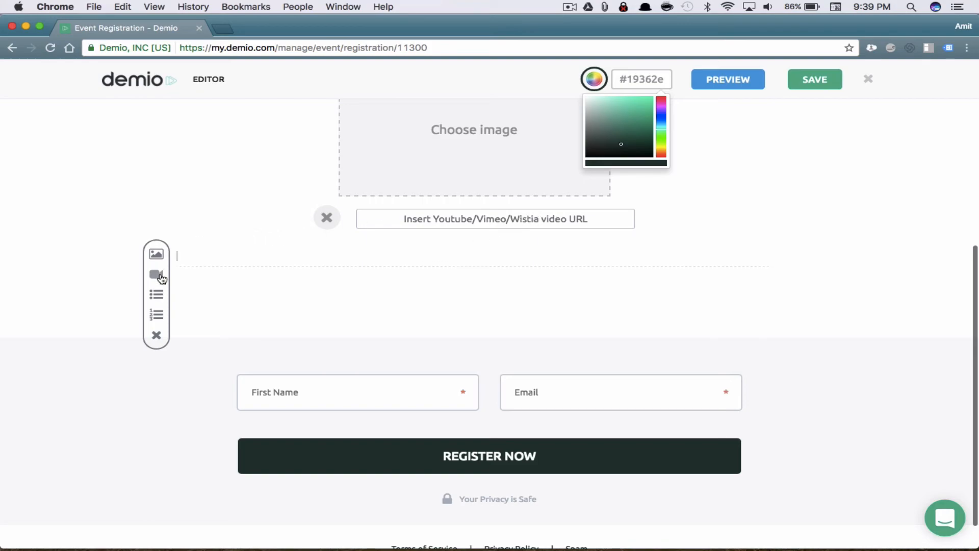
left_click(156, 254)
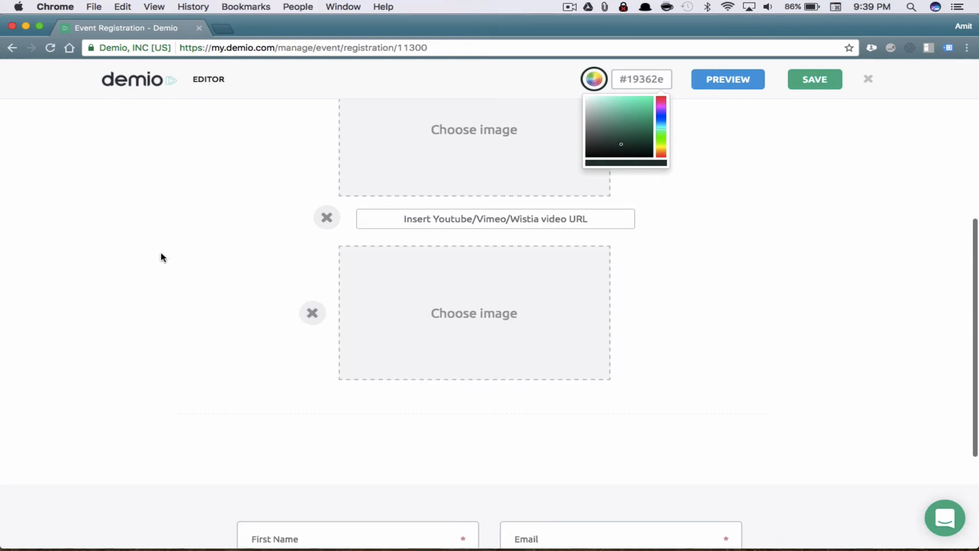
scroll(602, 338, "down", 4)
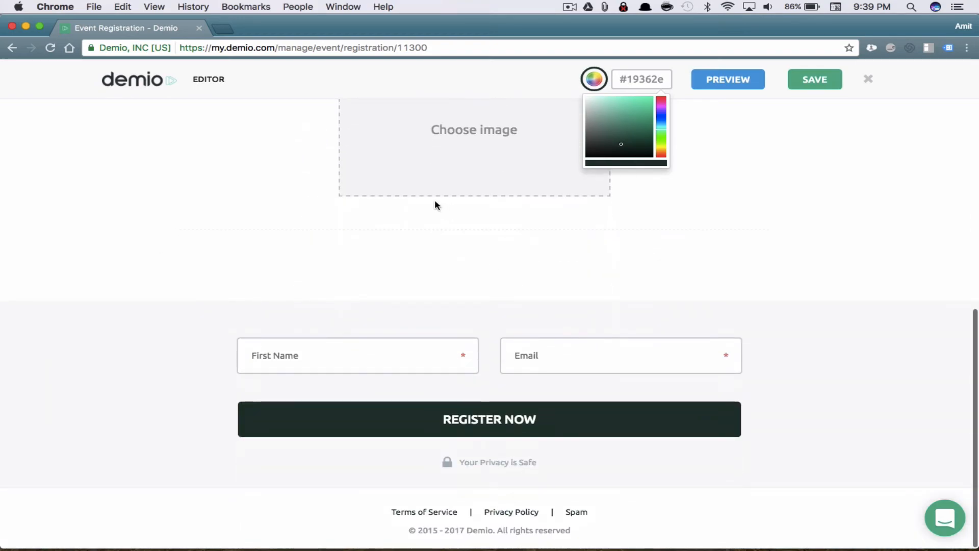
Add a bulleted list with items 1, 2, 3 and 4
left_click(436, 224)
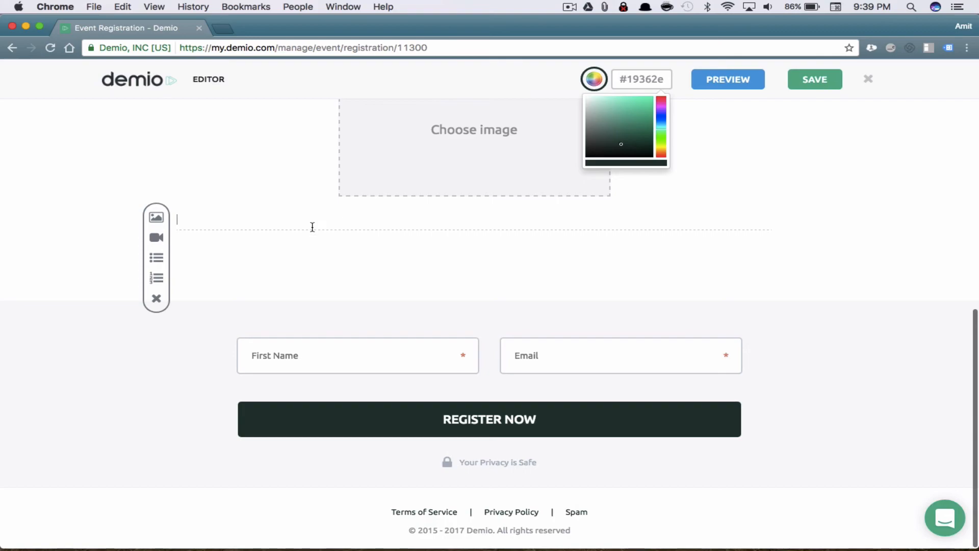
left_click(157, 260)
type("1")
key("Return")
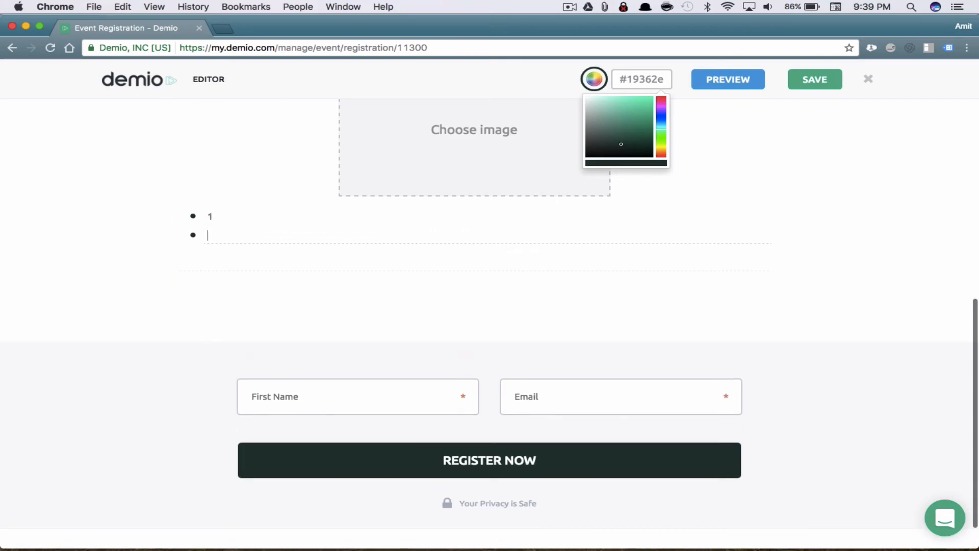
type("2")
key("Return")
type("3")
key("Return")
type("4")
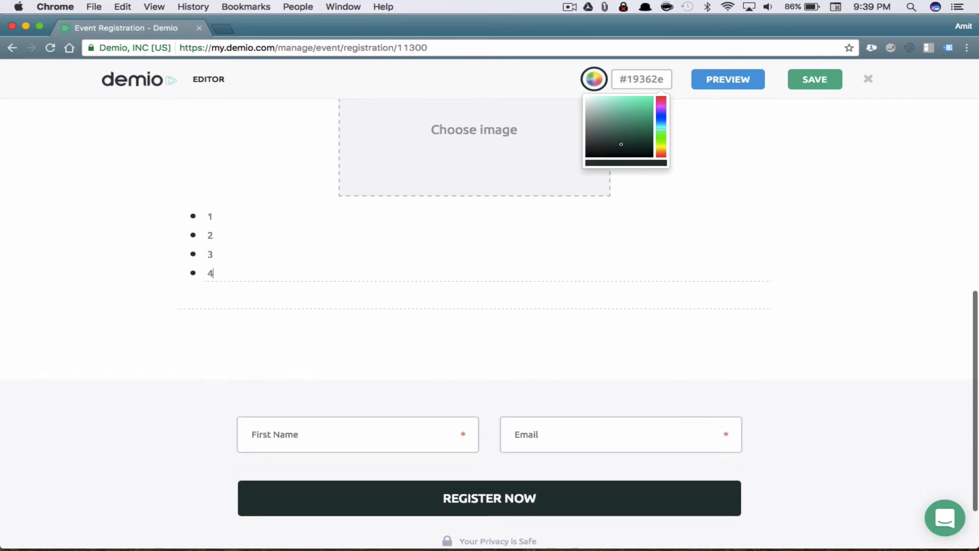
key("Return")
scroll(374, 256, "down", 3)
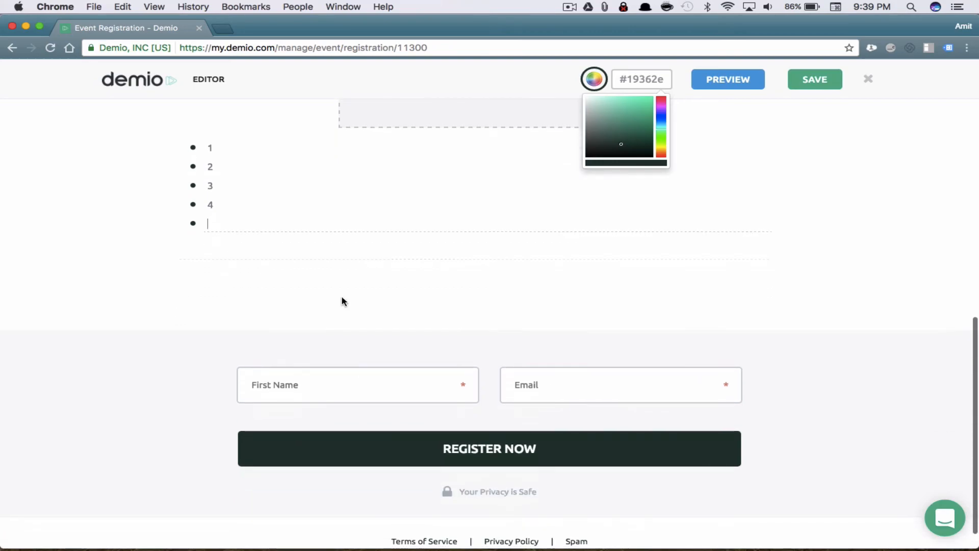
Add plain lines 1, 2, 3 and 4 below the bulleted list
left_click(375, 257)
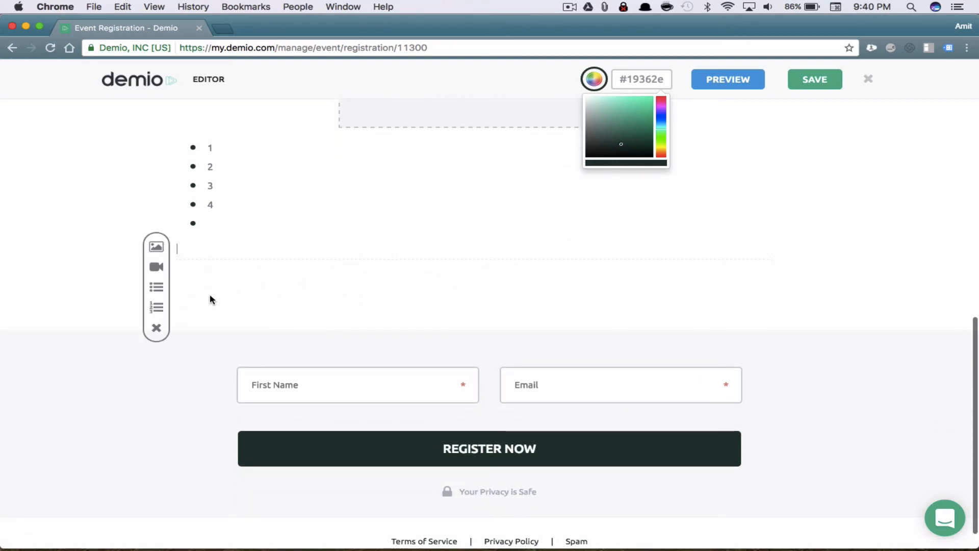
left_click(156, 307)
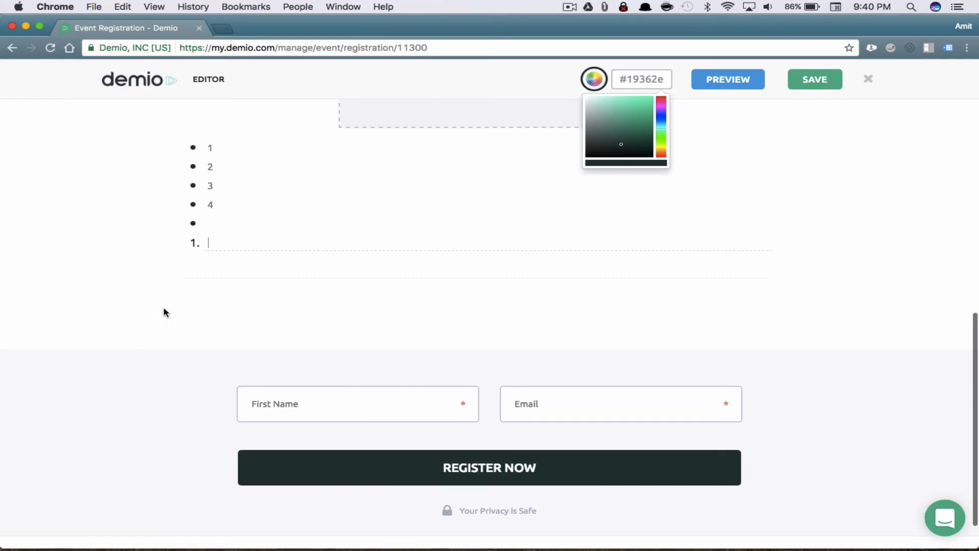
key("BackSpace")
type("2")
key("BackSpace")
type("1")
key("Return")
type("2")
key("Return")
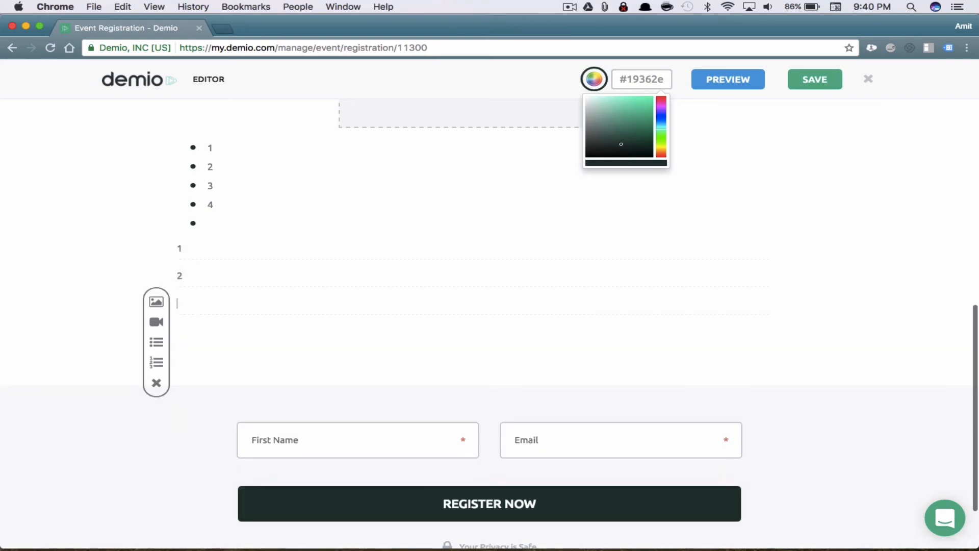
type("3")
key("Return")
type("4")
key("Return")
Save, remove the empty image and video blocks, and save the registration page again
scroll(253, 343, "down", 3)
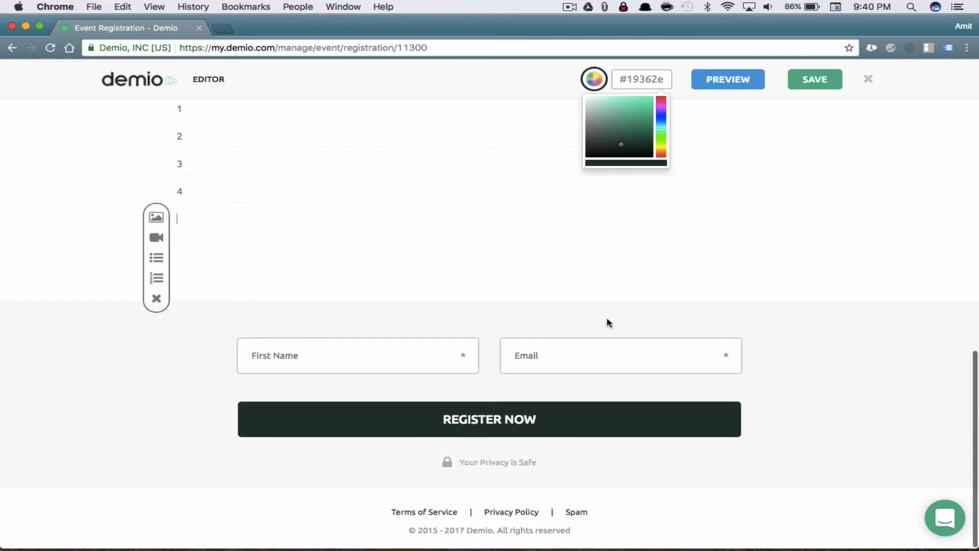
scroll(562, 278, "up", 2)
scroll(561, 278, "up", 10)
left_click(815, 79)
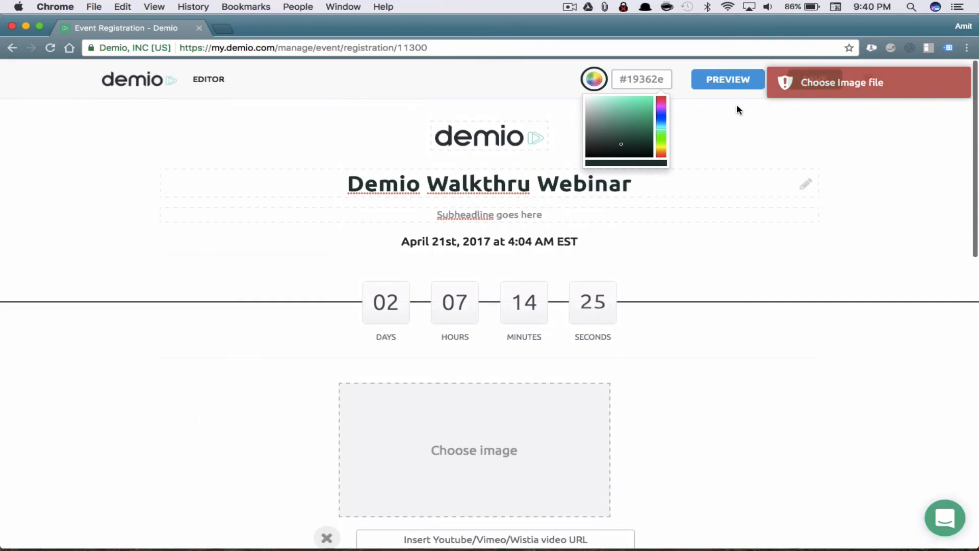
mouse_move(458, 426)
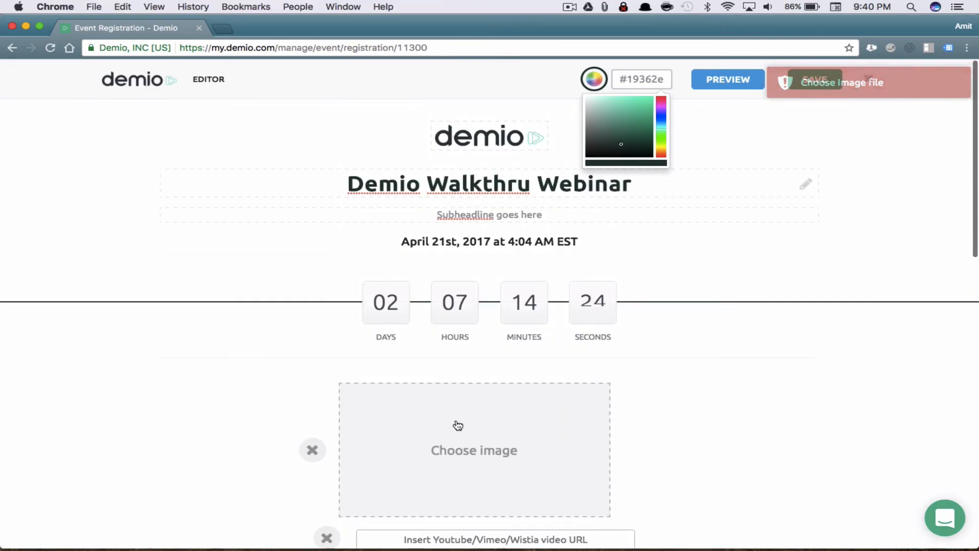
left_click(312, 450)
left_click(324, 391)
left_click(312, 450)
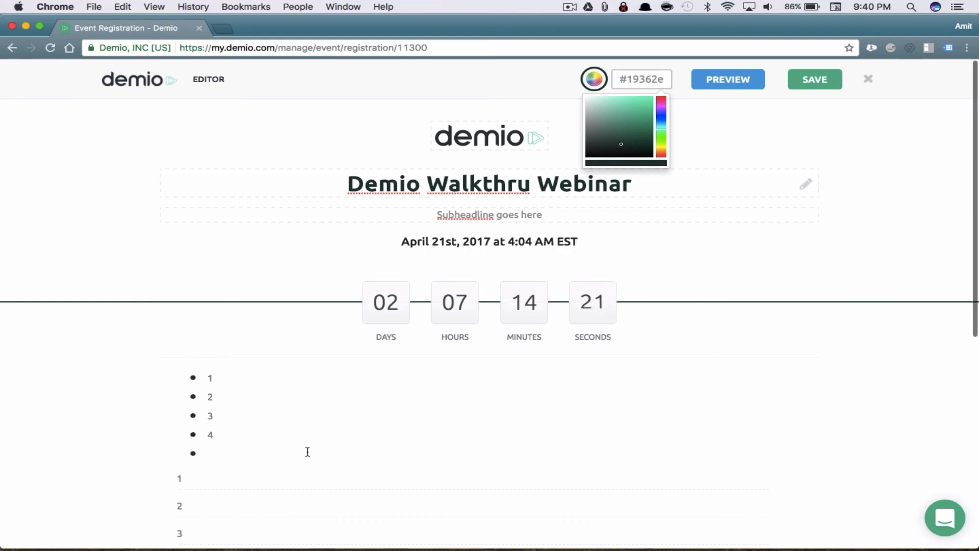
left_click(810, 80)
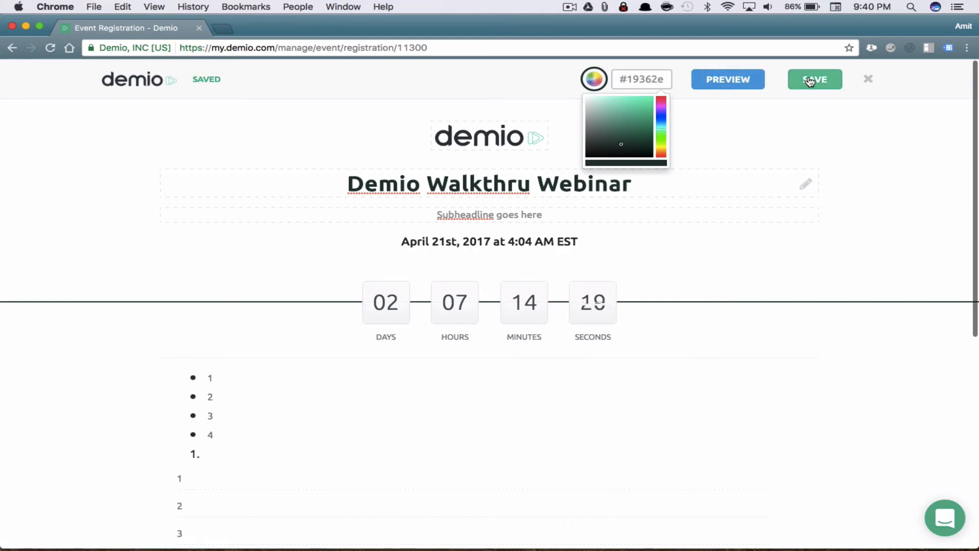
Preview the registration page in a new tab and look over the countdown and lists
left_click(709, 82)
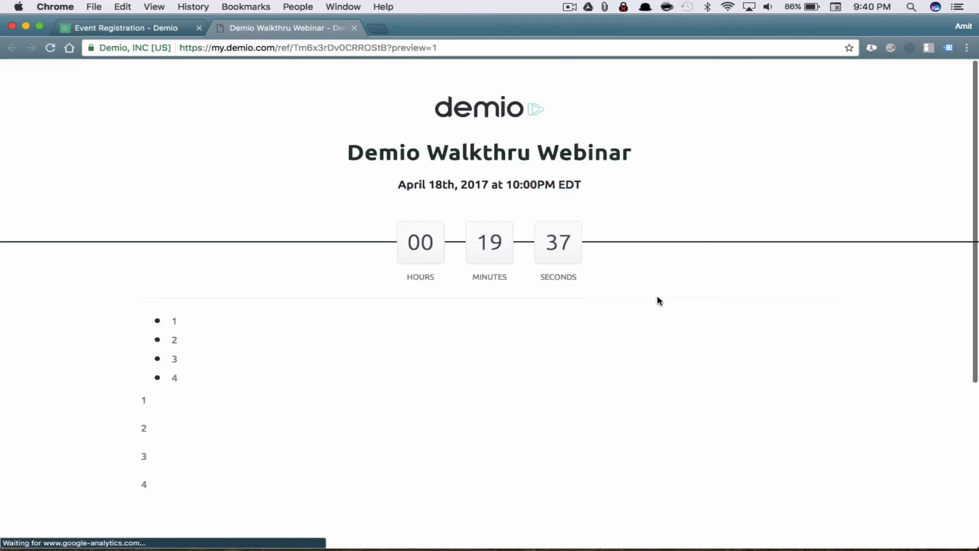
scroll(657, 296, "down", 5)
scroll(657, 296, "up", 4)
scroll(658, 297, "down", 1)
scroll(657, 295, "up", 1)
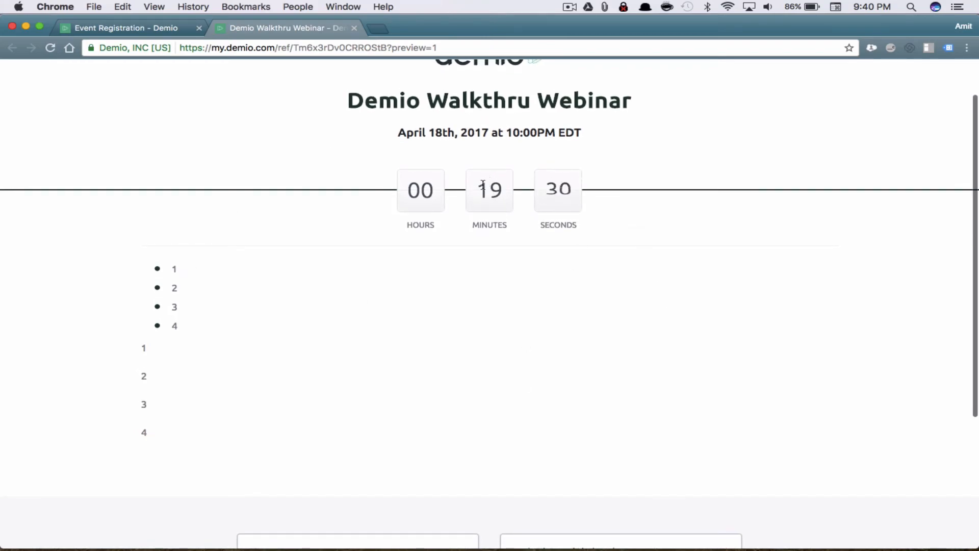
left_click_drag(480, 185, 597, 190)
left_click(616, 210)
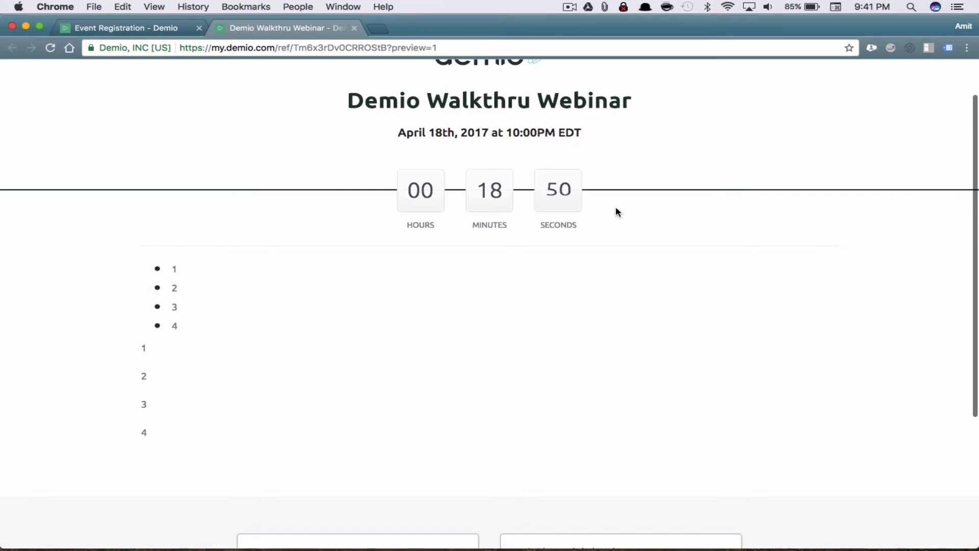
Close the webinar preview and the registration page editor to return to Registration settings
left_click(354, 28)
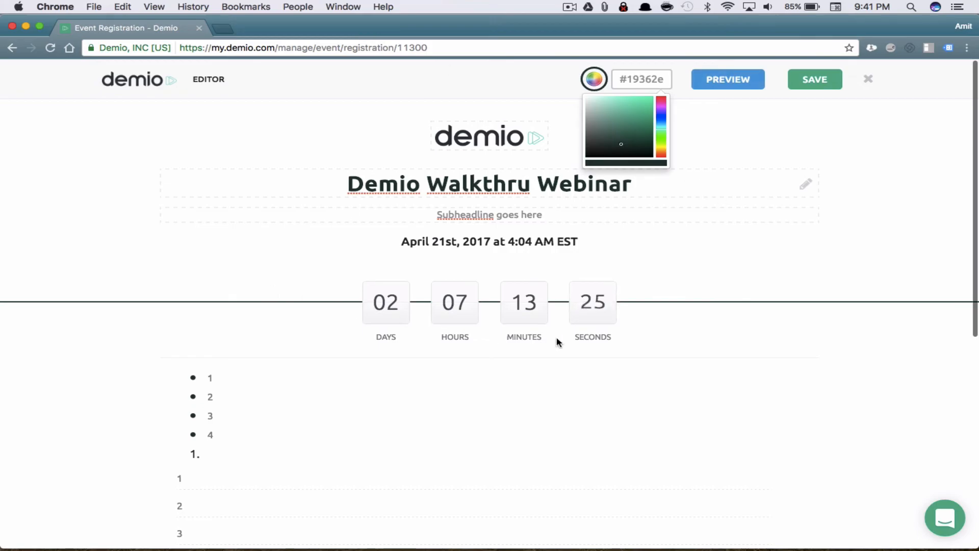
scroll(557, 342, "down", 10)
scroll(556, 339, "up", 10)
left_click(869, 80)
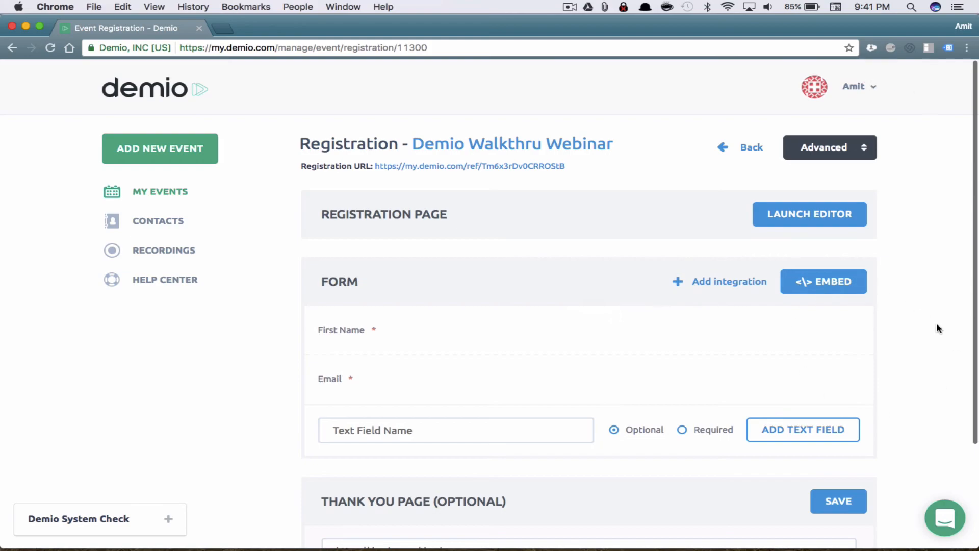
scroll(937, 328, "down", 3)
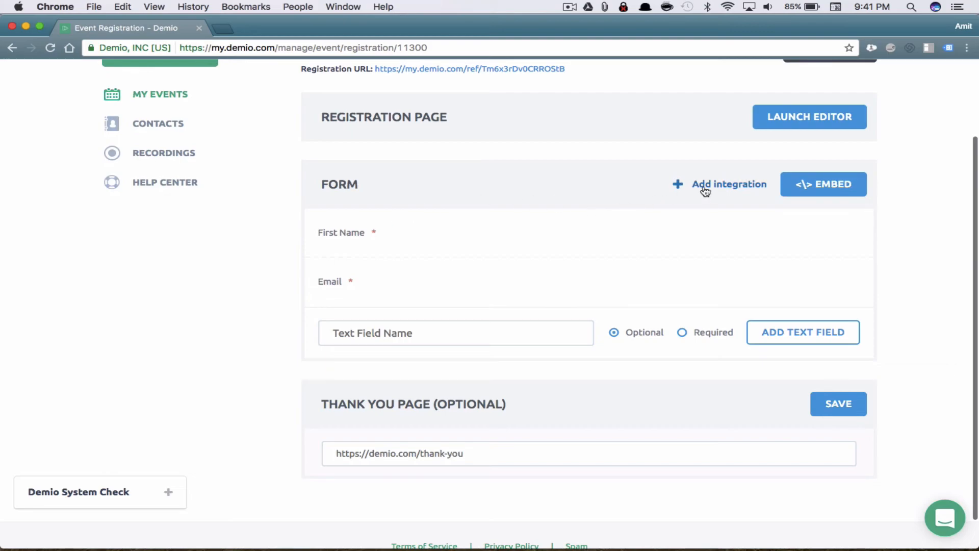
scroll(705, 192, "up", 2)
scroll(705, 191, "up", 2)
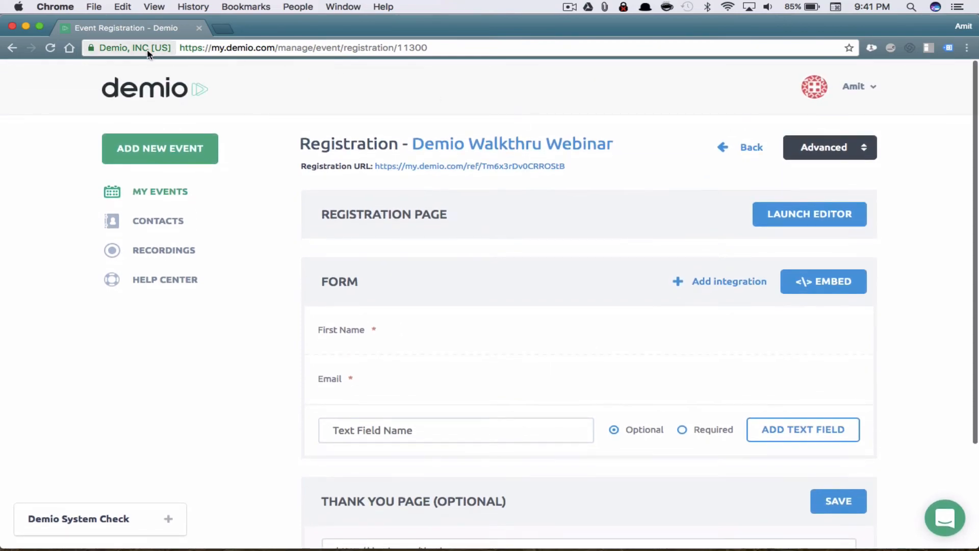
Start an ActiveCampaign integration, browse its tags, cancel without attaching, then open the account menu
left_click(718, 284)
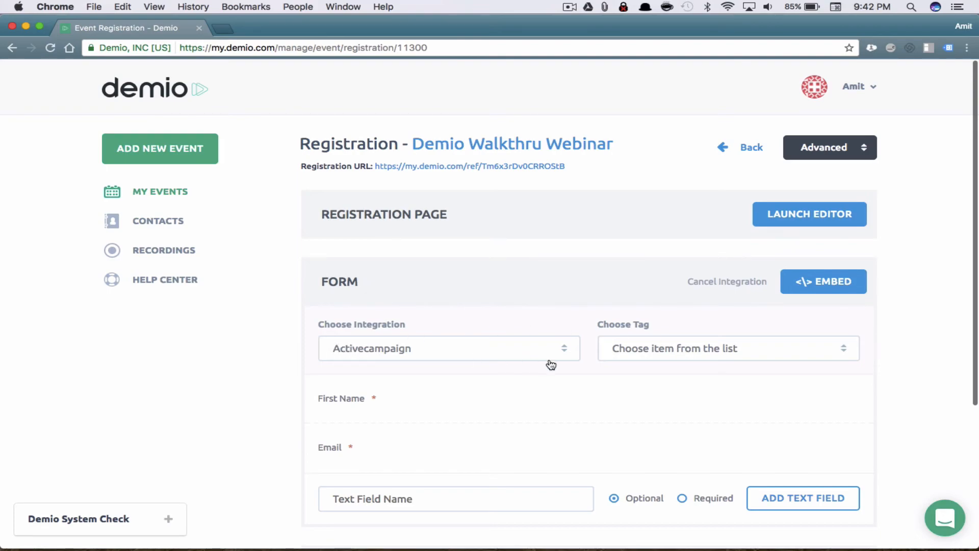
left_click(656, 350)
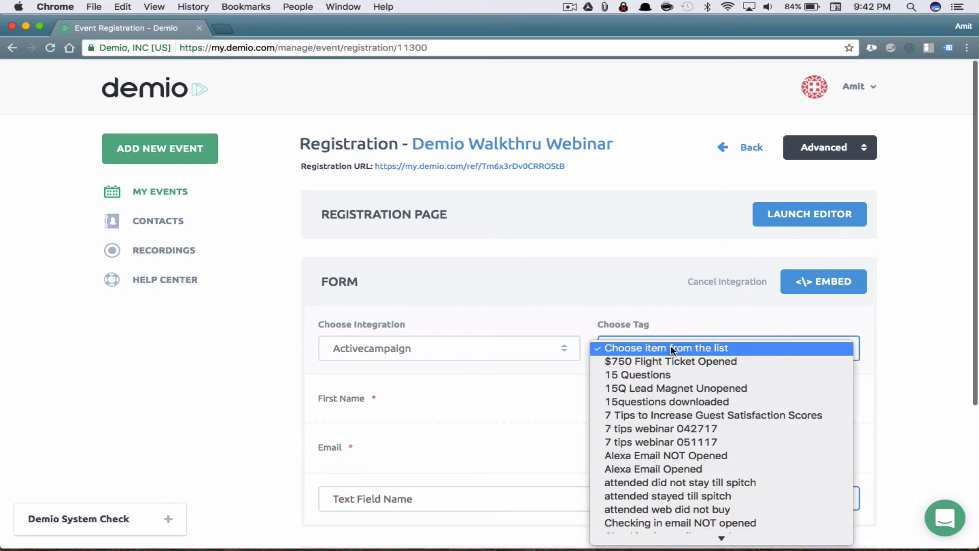
mouse_move(698, 543)
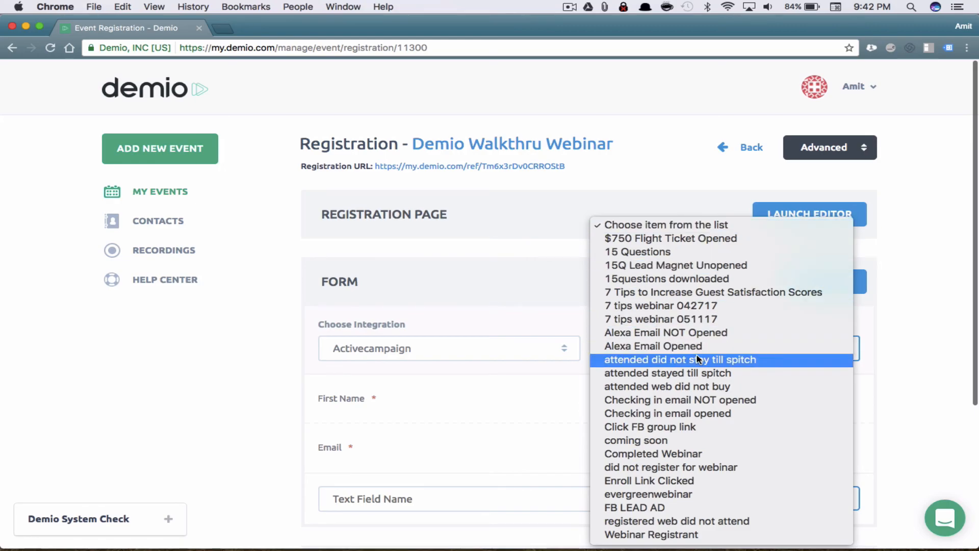
left_click(577, 303)
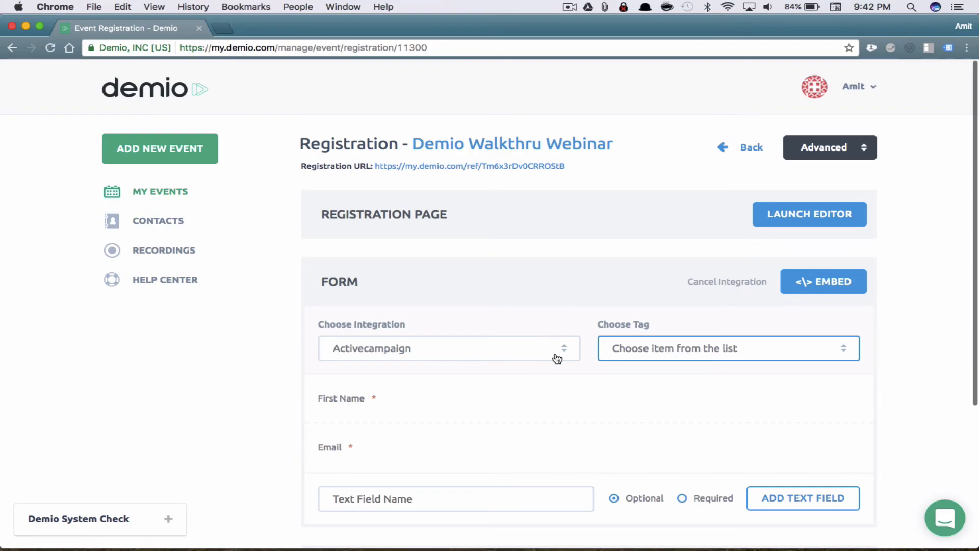
left_click(743, 284)
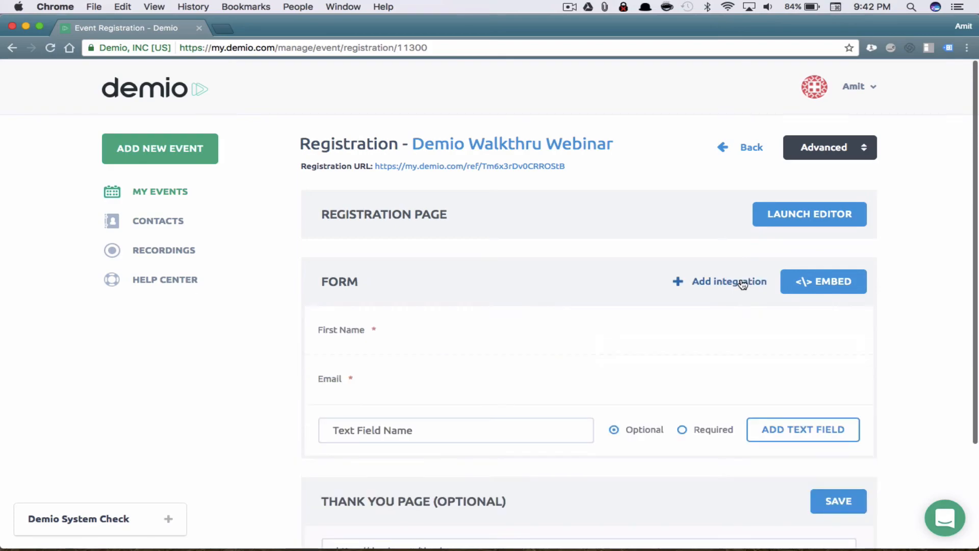
left_click(739, 282)
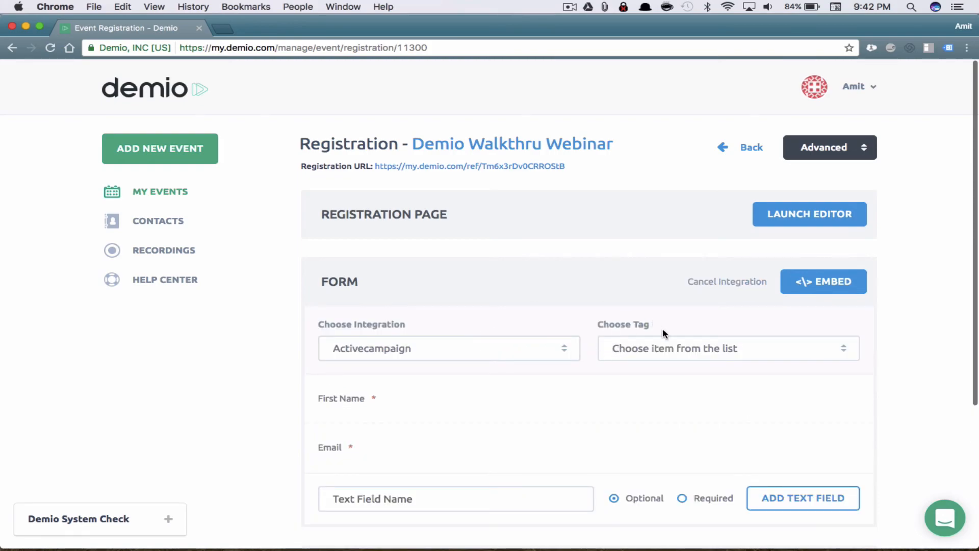
scroll(659, 326, "down", 3)
scroll(666, 344, "up", 3)
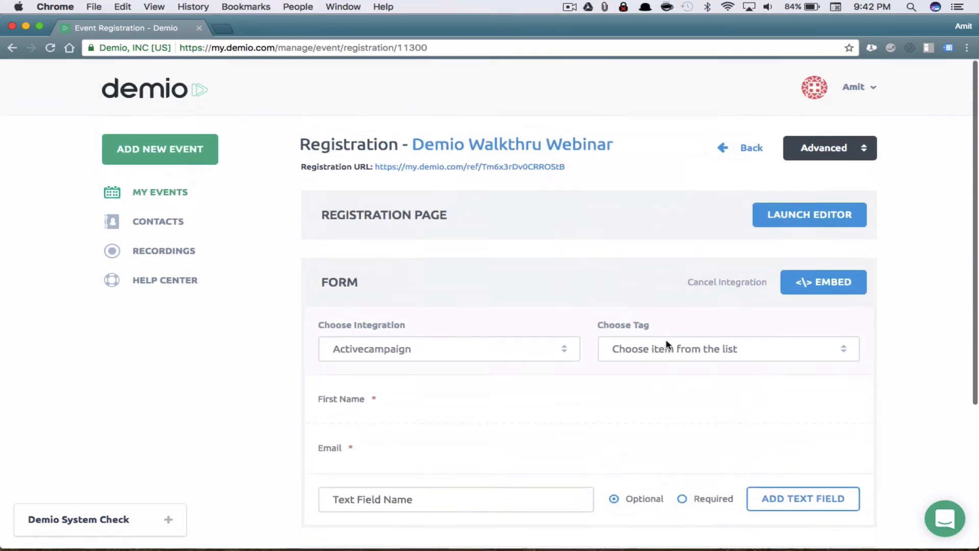
left_click(716, 283)
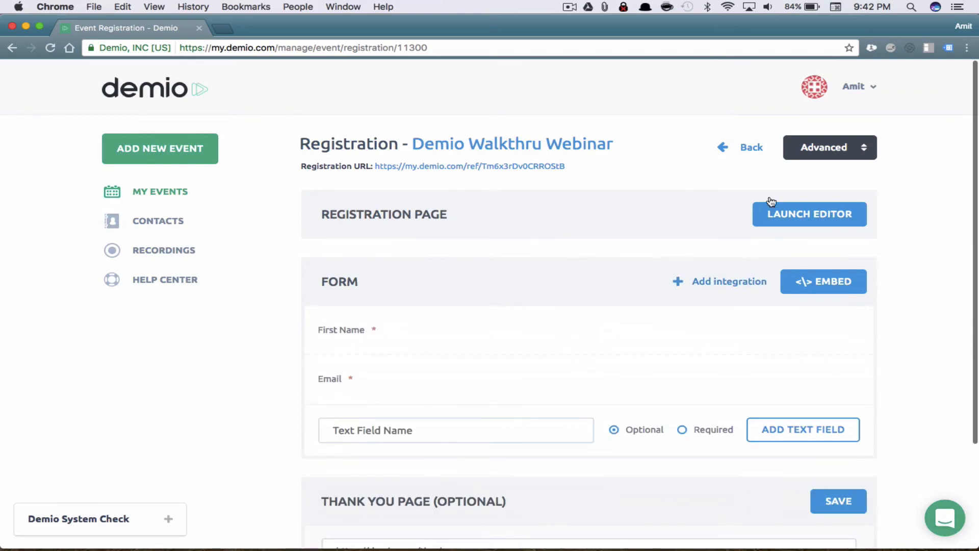
left_click(875, 91)
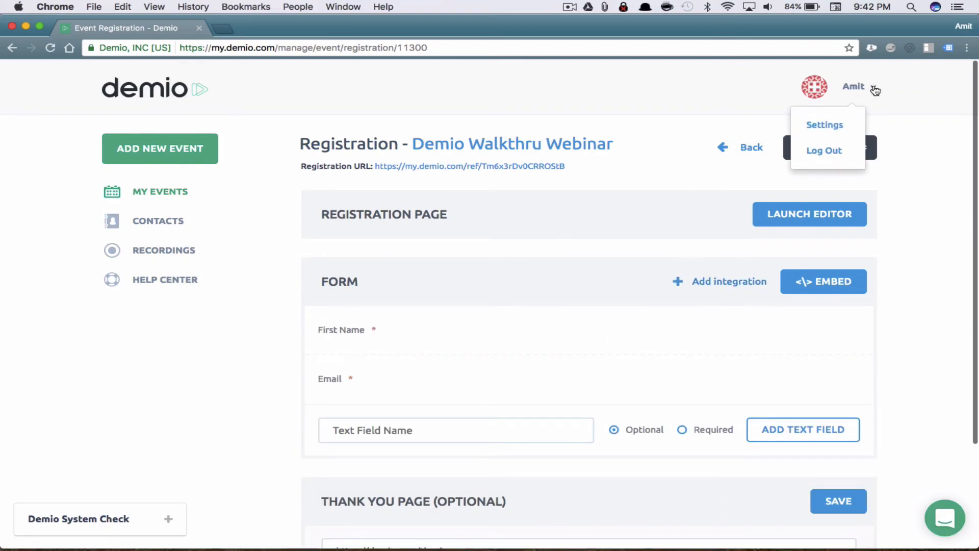
Open account Settings in the new tab and review Integrations listing Zapier and ActiveCampaign
left_click(832, 124)
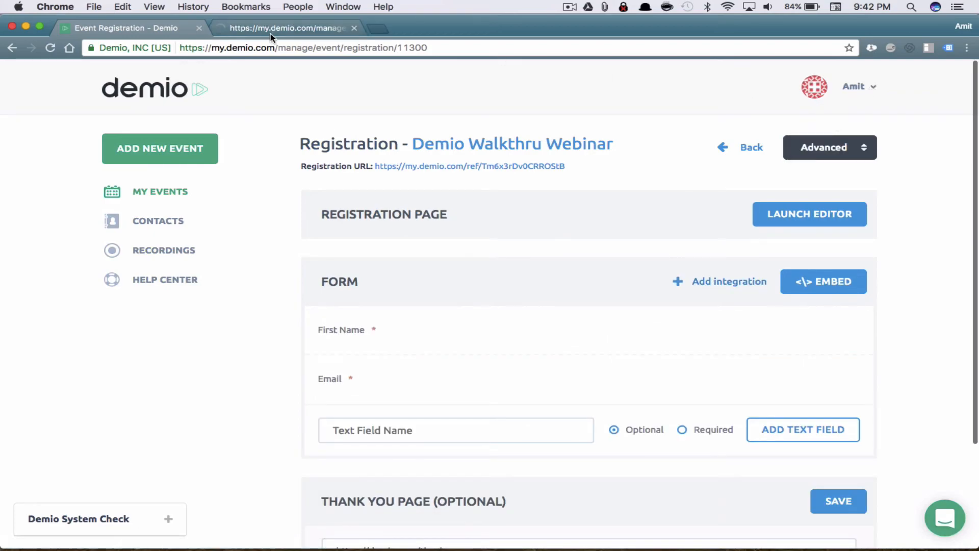
left_click(270, 31)
left_click(706, 152)
scroll(678, 387, "down", 1)
scroll(679, 387, "down", 2)
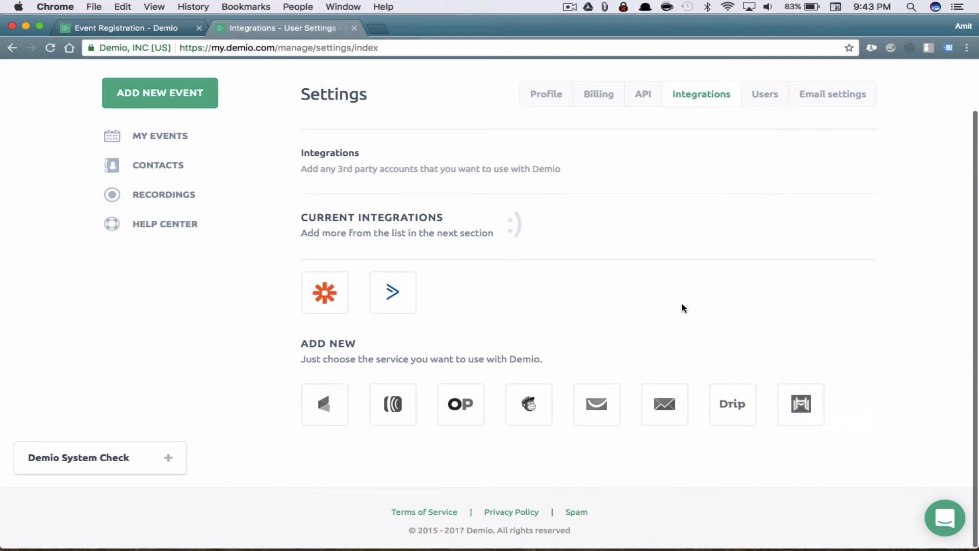
scroll(683, 306, "up", 2)
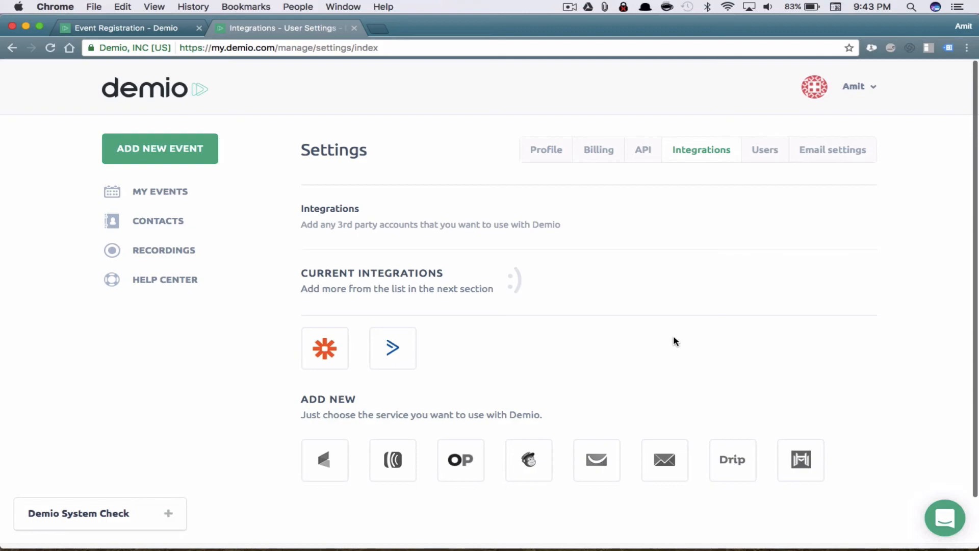
Open the support conversations panel and look through it
left_click(945, 518)
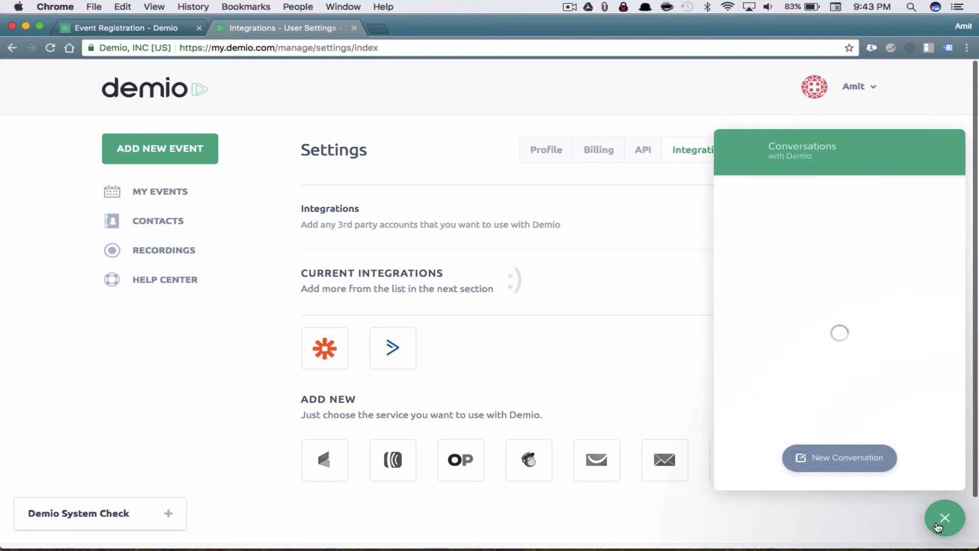
scroll(858, 288, "down", 10)
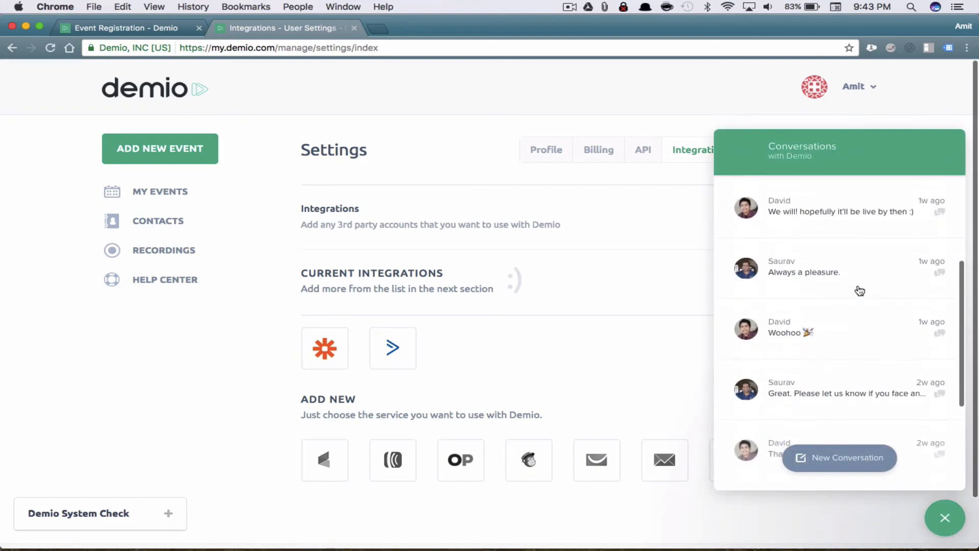
scroll(860, 291, "down", 5)
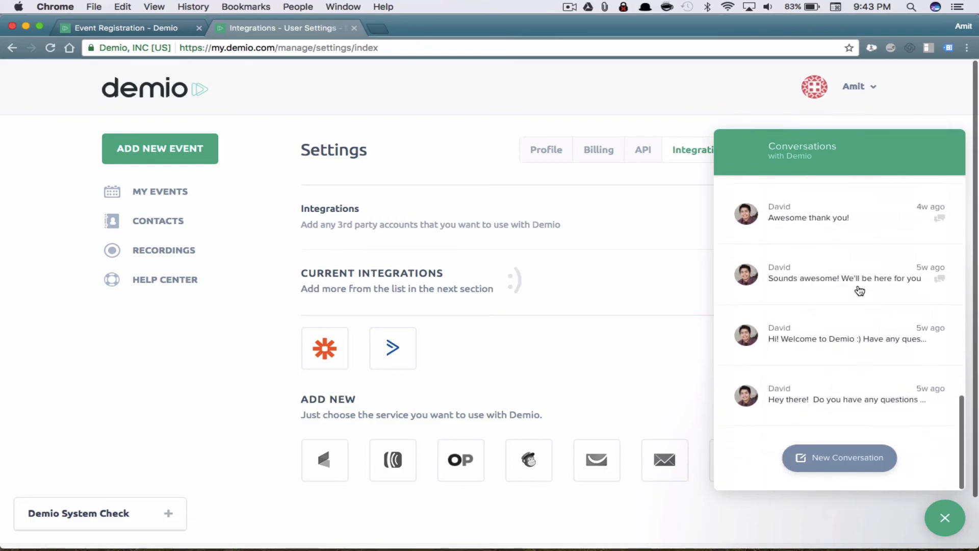
scroll(860, 290, "up", 15)
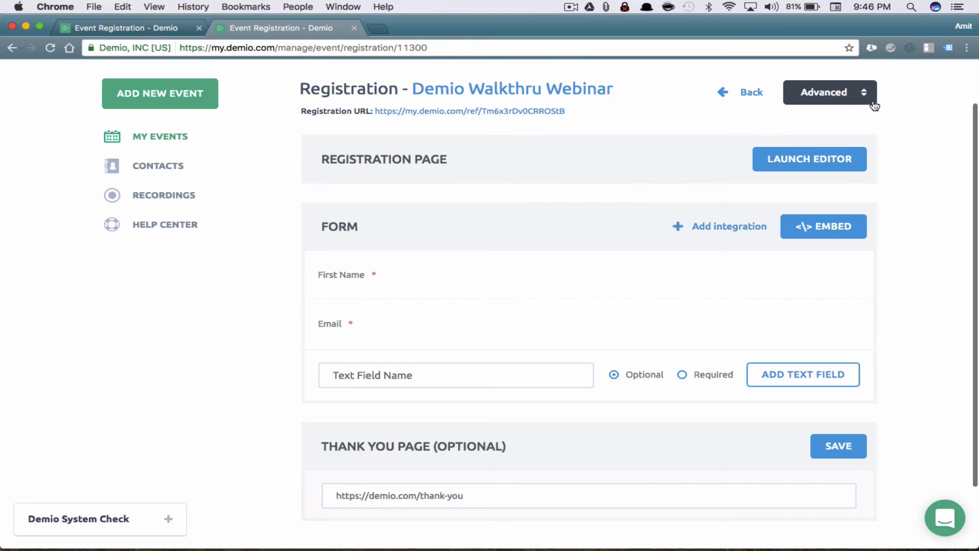
Attach ActiveCampaign to the registration form, tagging registrants with the Webinar Registrant tag
left_click(850, 93)
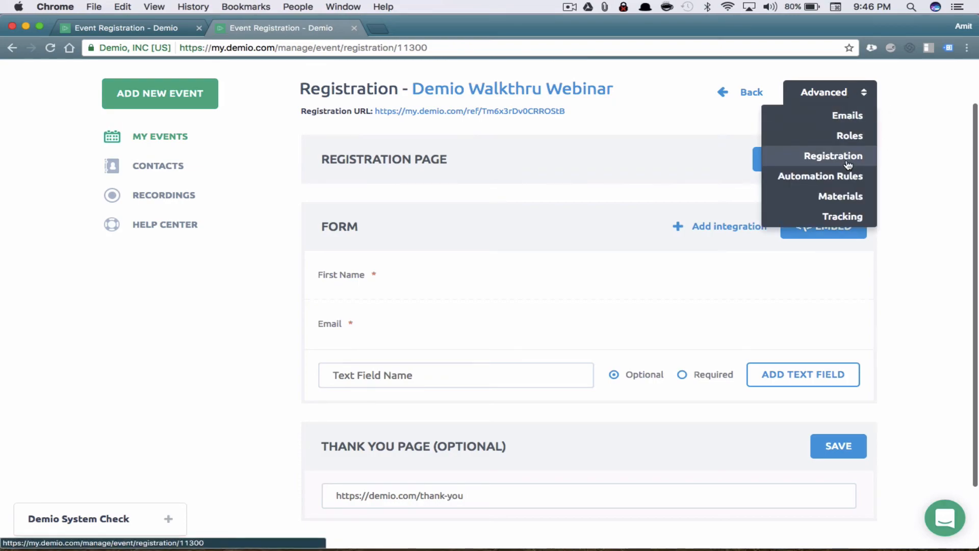
left_click(906, 184)
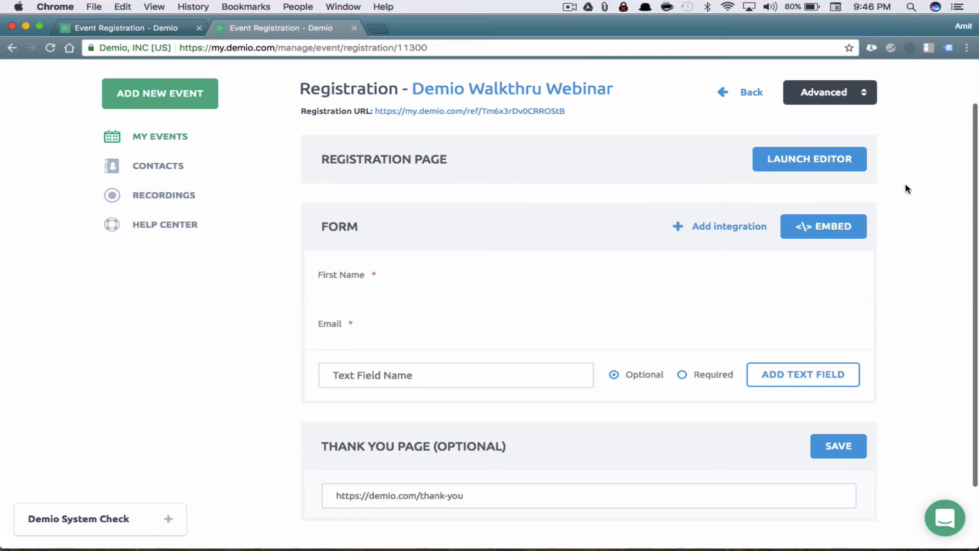
left_click(706, 227)
left_click(653, 306)
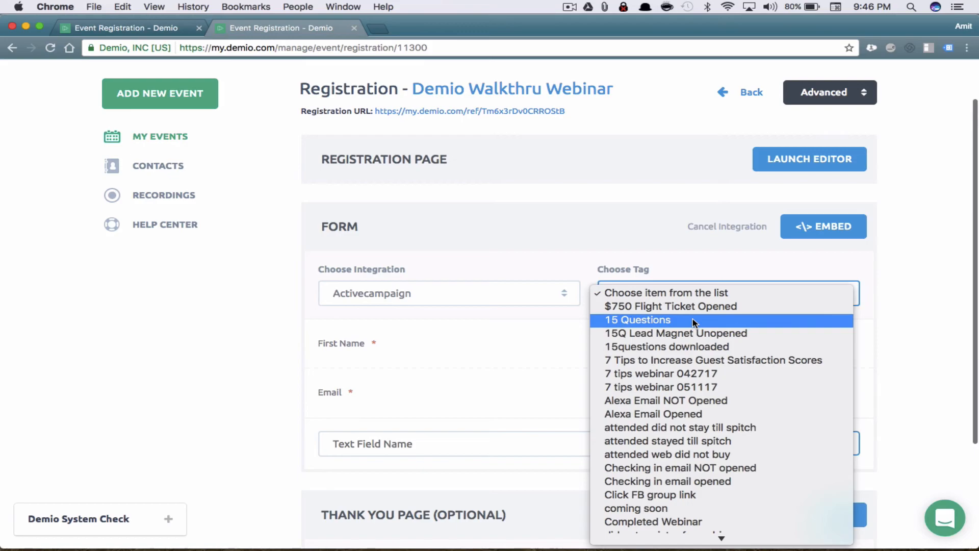
scroll(694, 322, "down", 3)
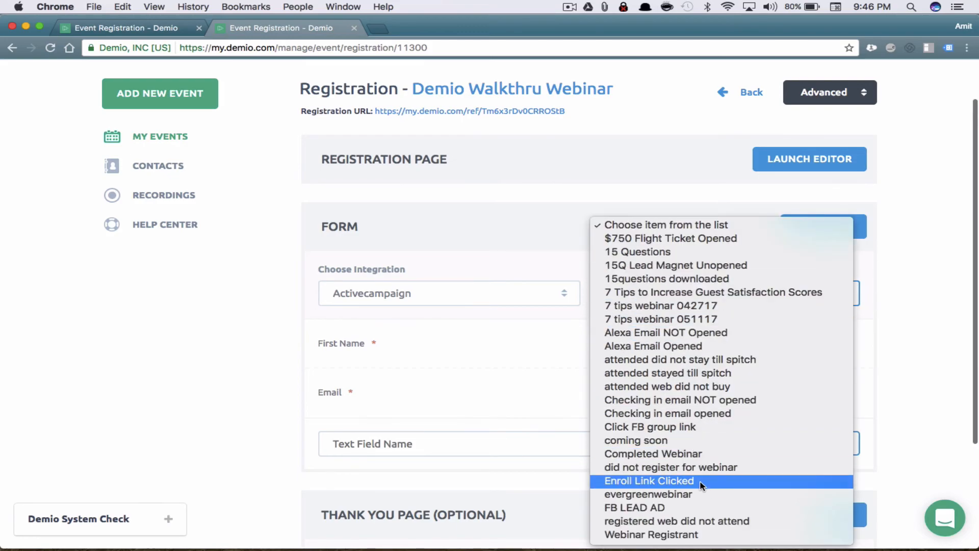
left_click(697, 536)
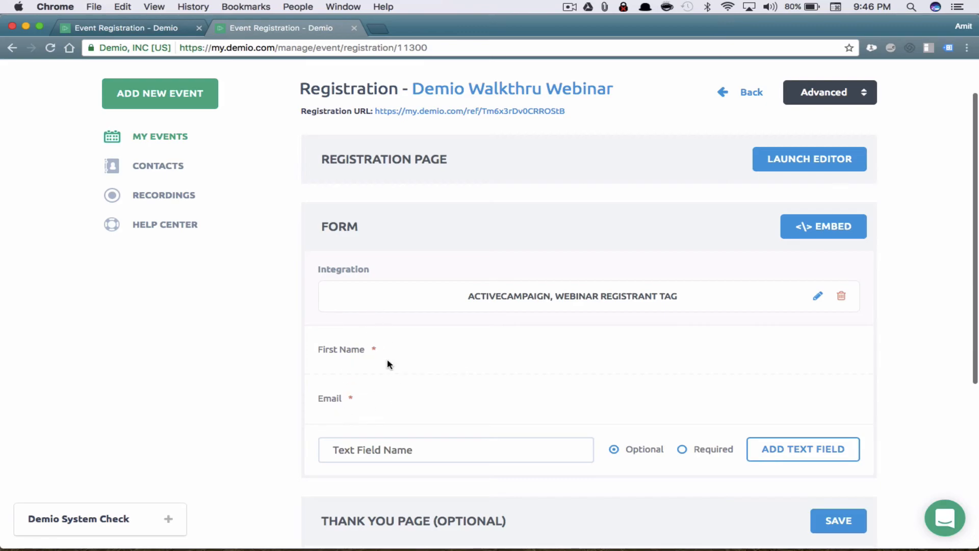
Add a 'Job Title' text field to the form and map it to ActiveCampaign's Job Title
scroll(440, 352, "down", 3)
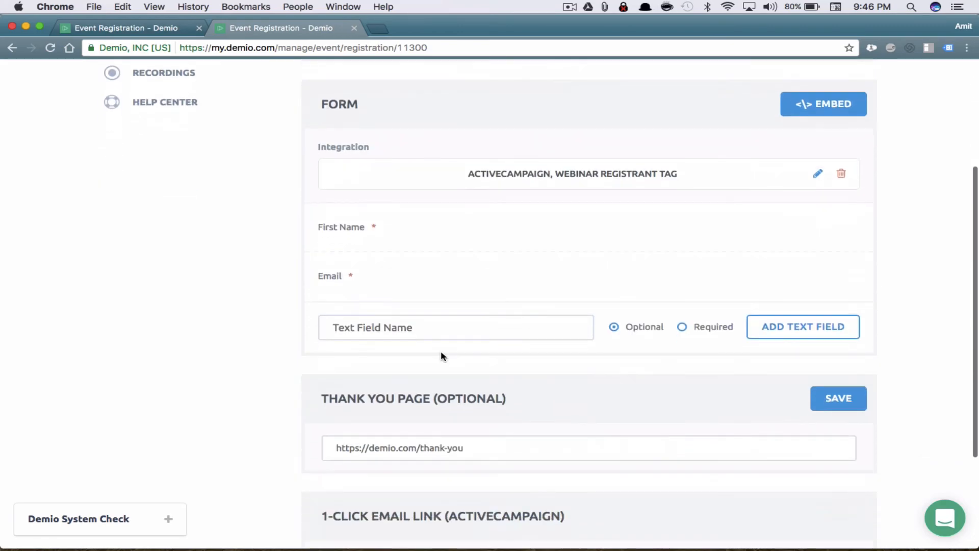
left_click(391, 338)
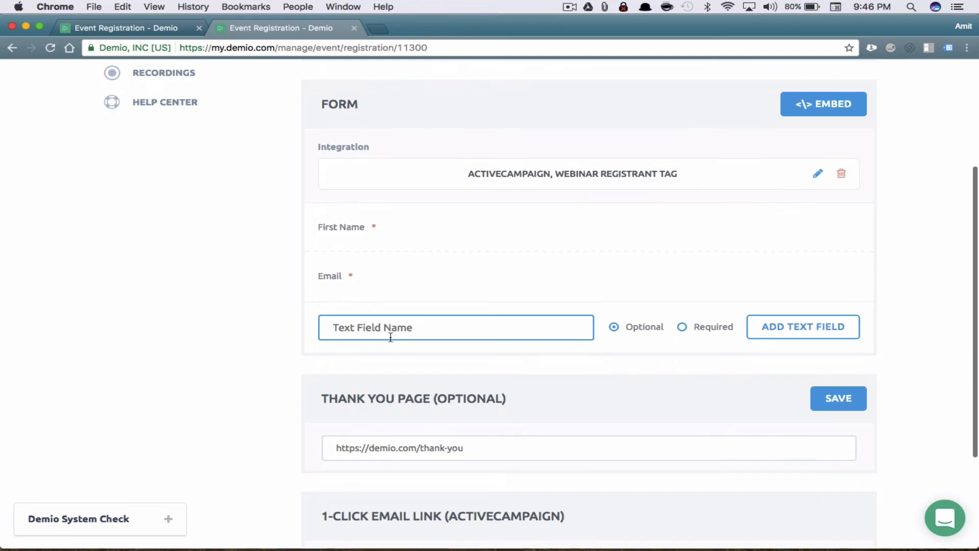
type("Job Title")
left_click(813, 332)
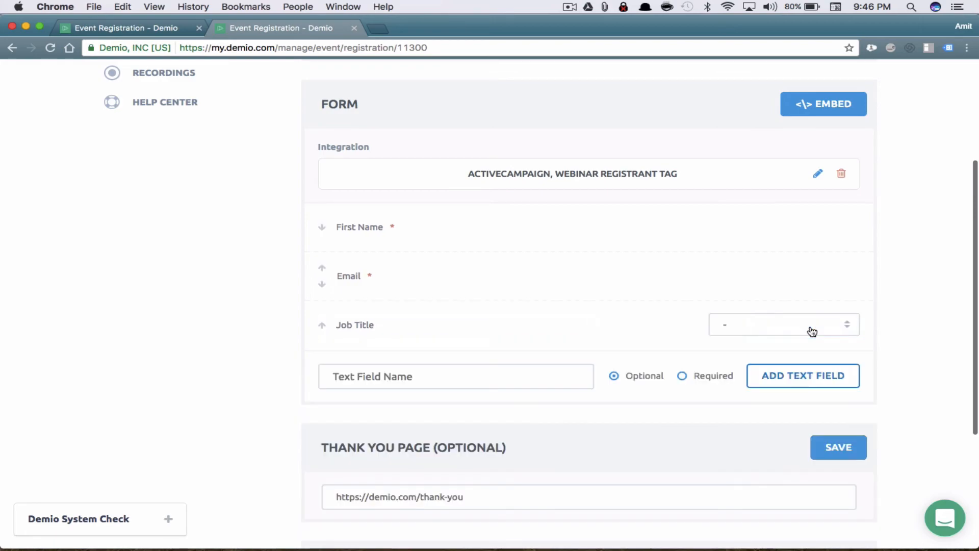
left_click(750, 327)
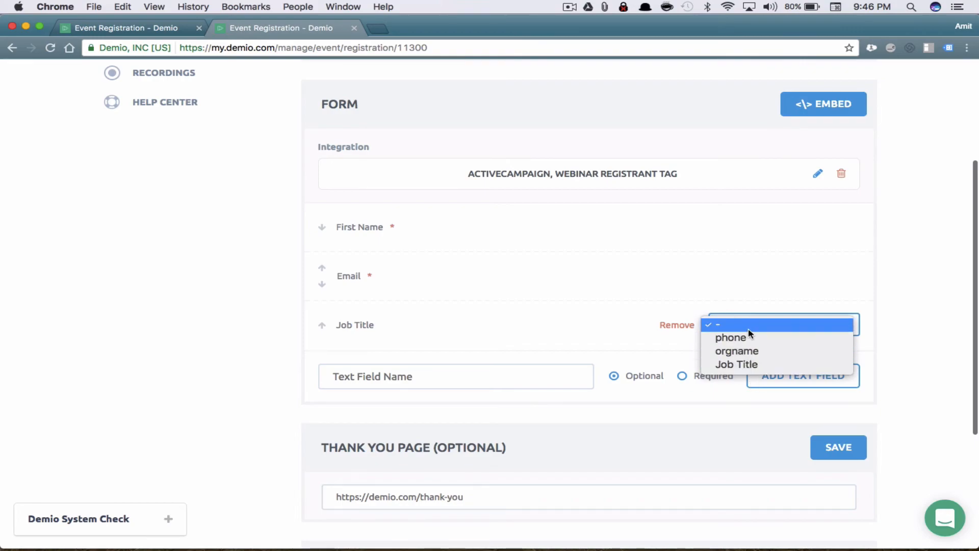
left_click(760, 365)
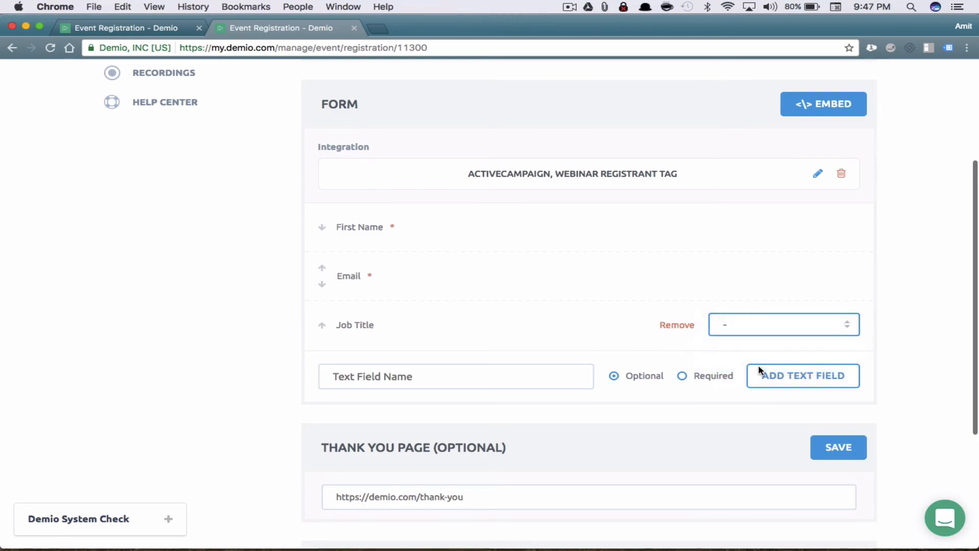
left_click_drag(347, 322, 400, 322)
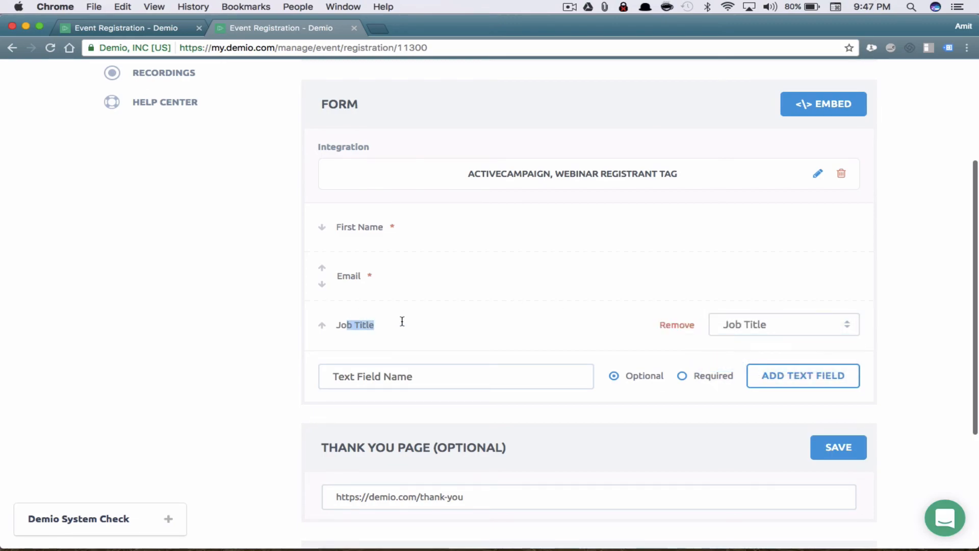
left_click(760, 329)
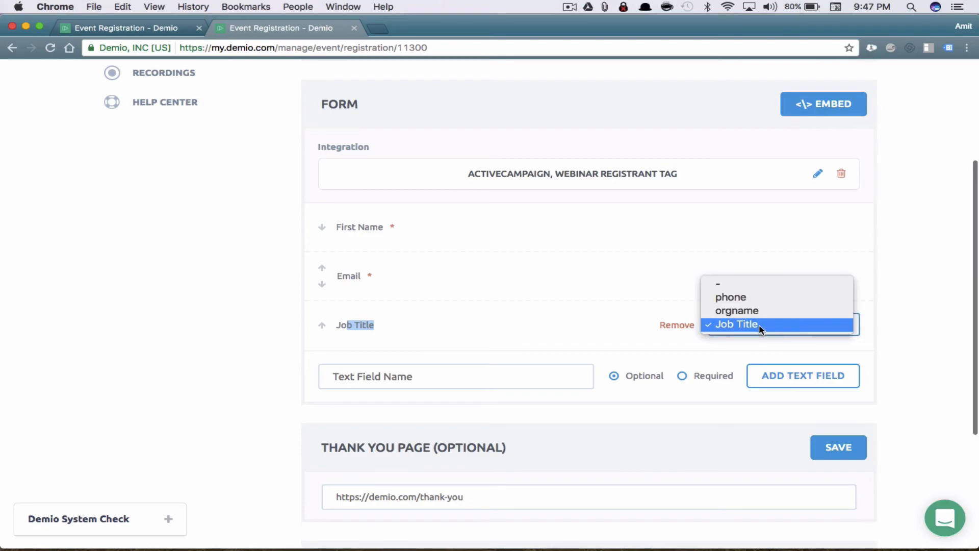
left_click(794, 331)
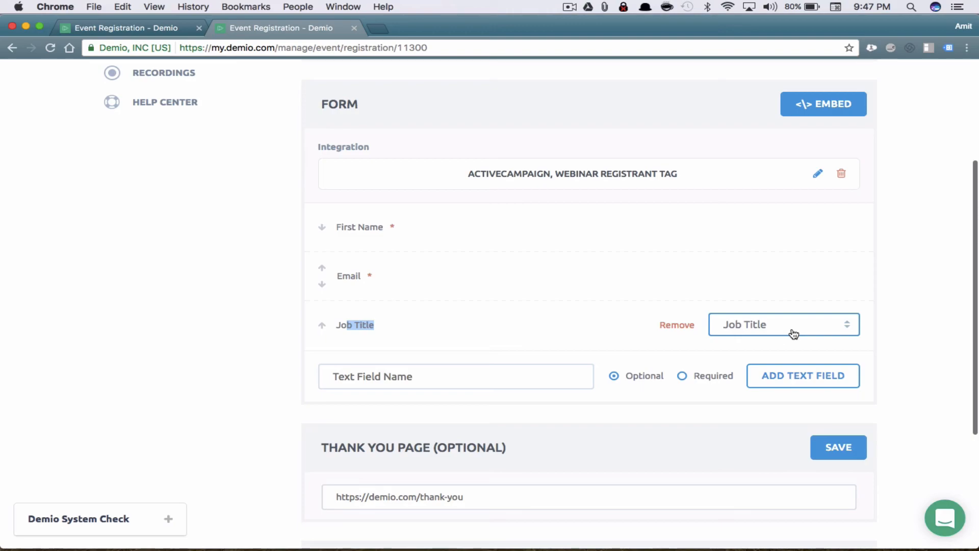
Save the registration form changes
left_click(841, 448)
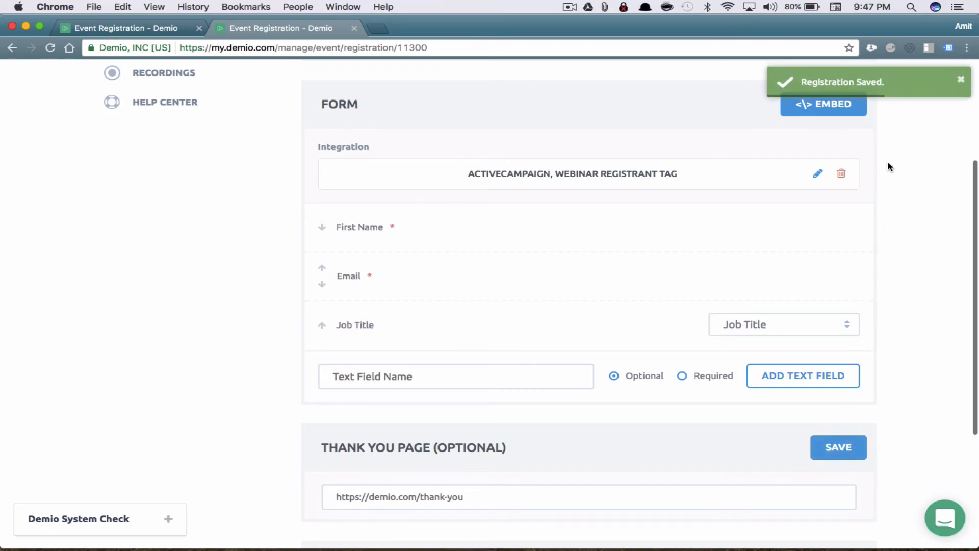
scroll(888, 160, "down", 3)
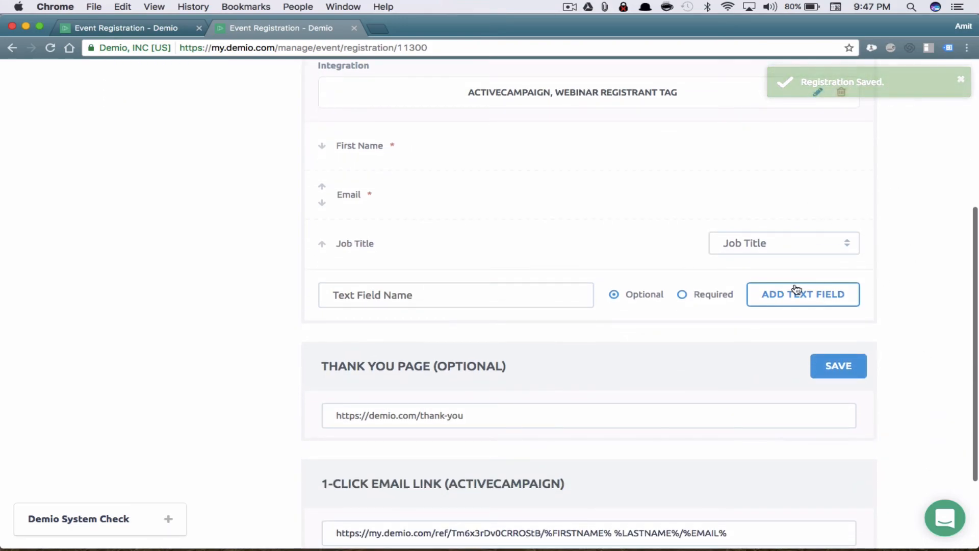
scroll(811, 214, "down", 4)
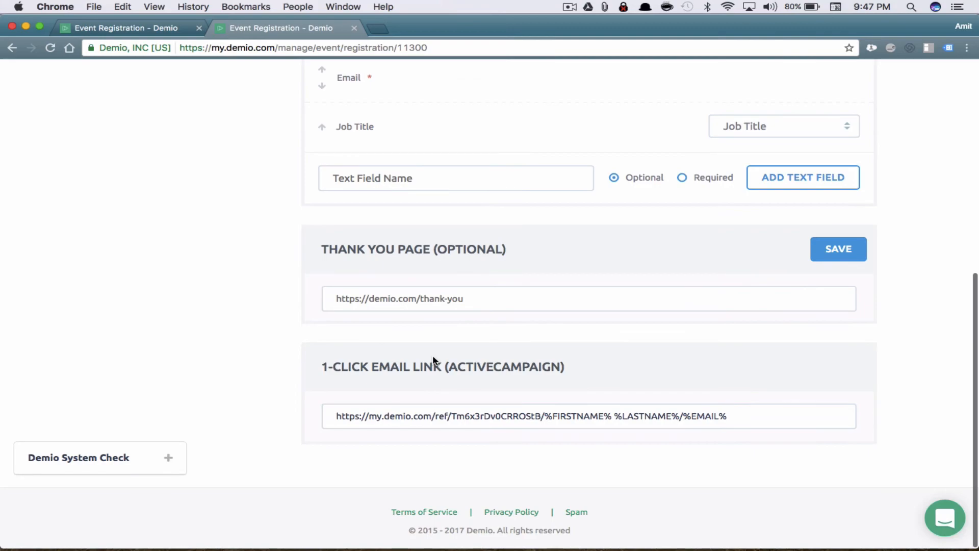
Inspect the 1-Click Email Link and its %FIRSTNAME%, %LASTNAME%, %EMAIL% placeholders
left_click(517, 411)
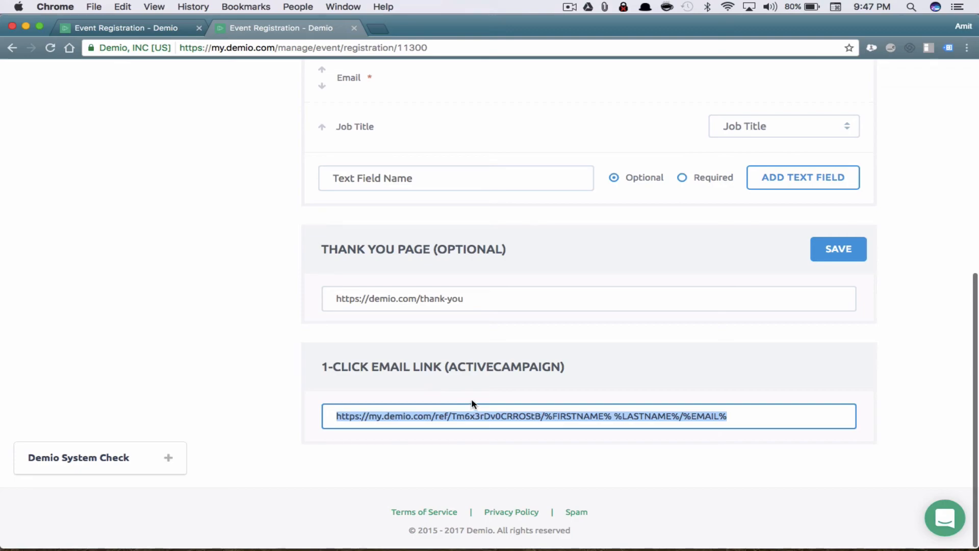
left_click(561, 410)
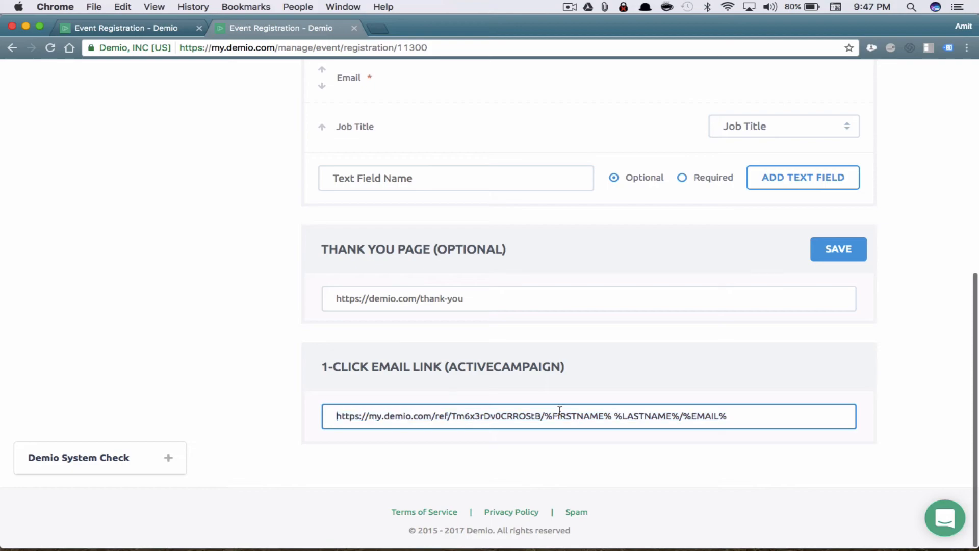
left_click_drag(552, 416, 604, 416)
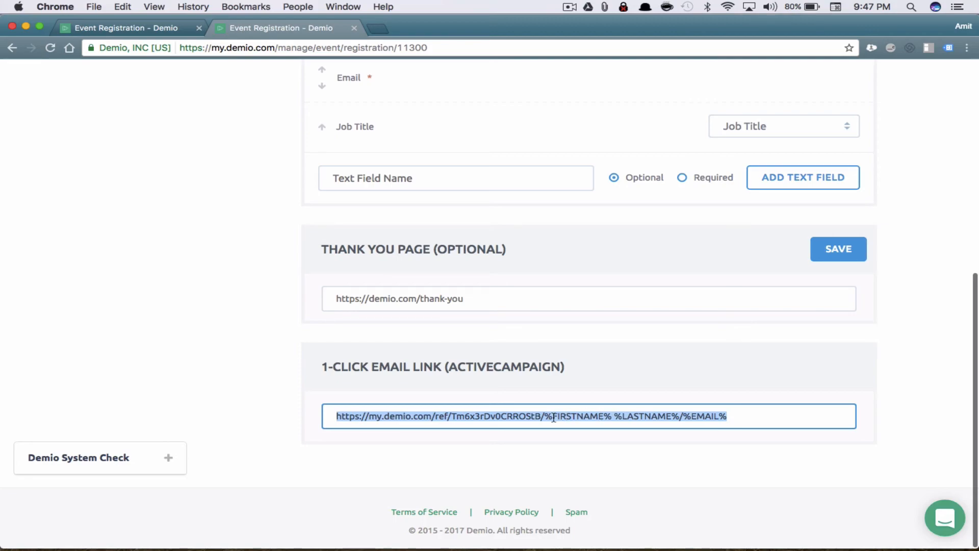
left_click(700, 417)
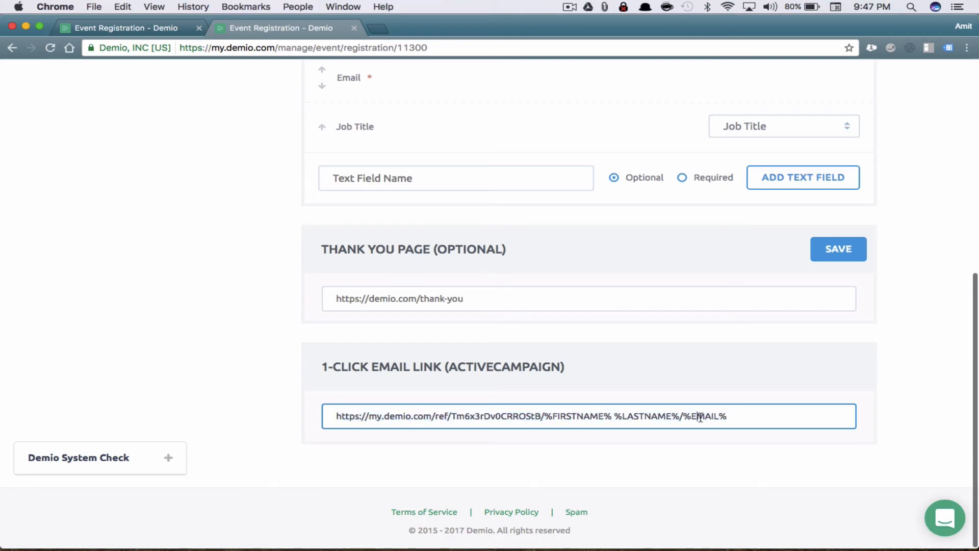
scroll(700, 417, "up", 3)
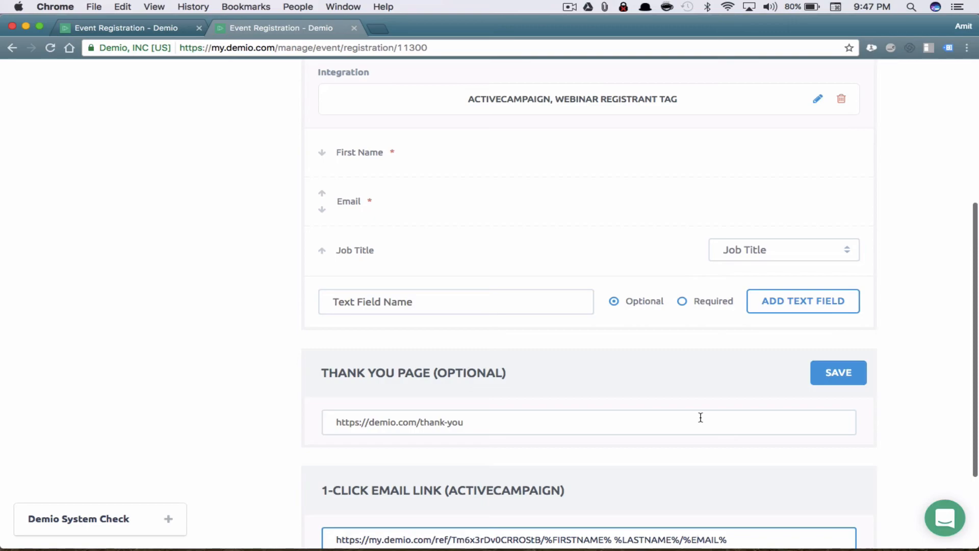
scroll(701, 417, "down", 3)
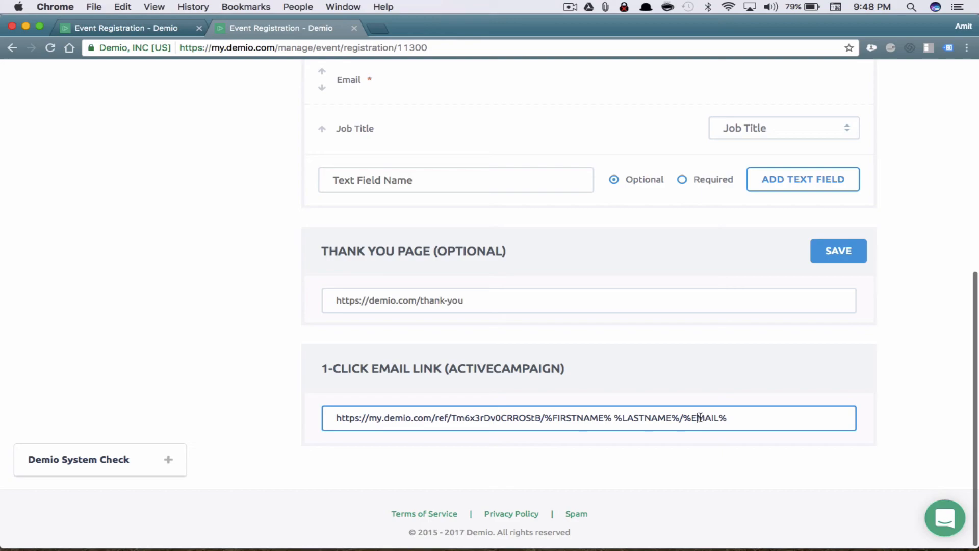
left_click_drag(753, 420, 297, 406)
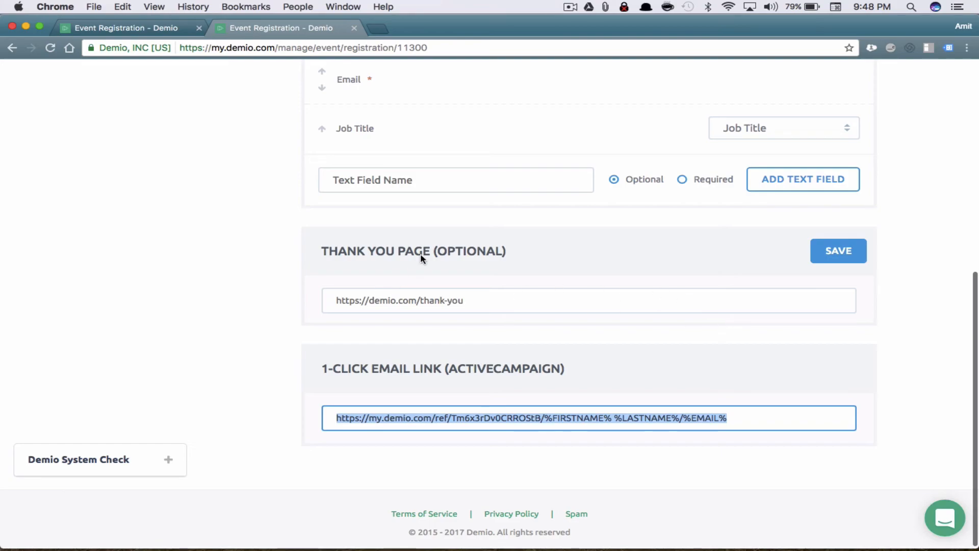
left_click(465, 300)
left_click(322, 300)
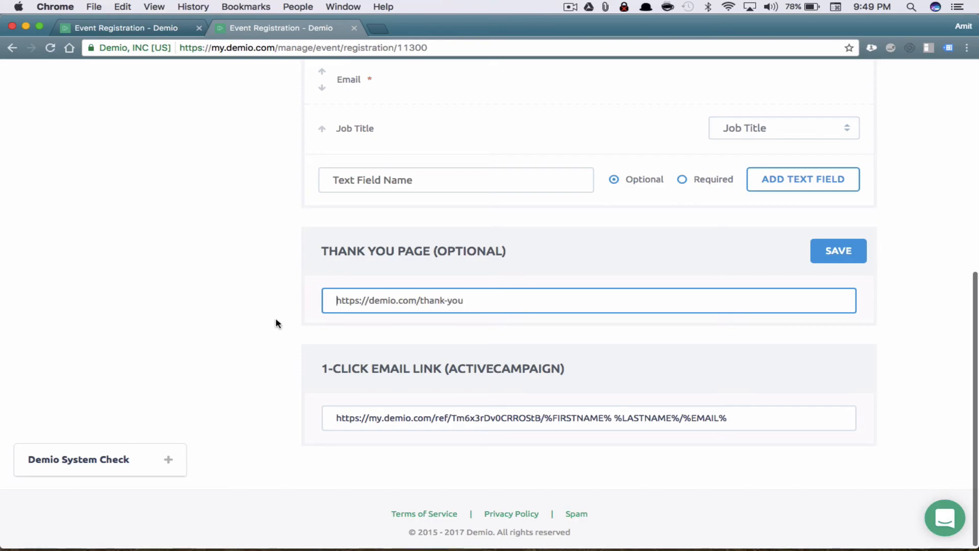
Go to Advanced > Automation Rules, then open and dismiss Copy Rules without copying anything
scroll(937, 295, "up", 10)
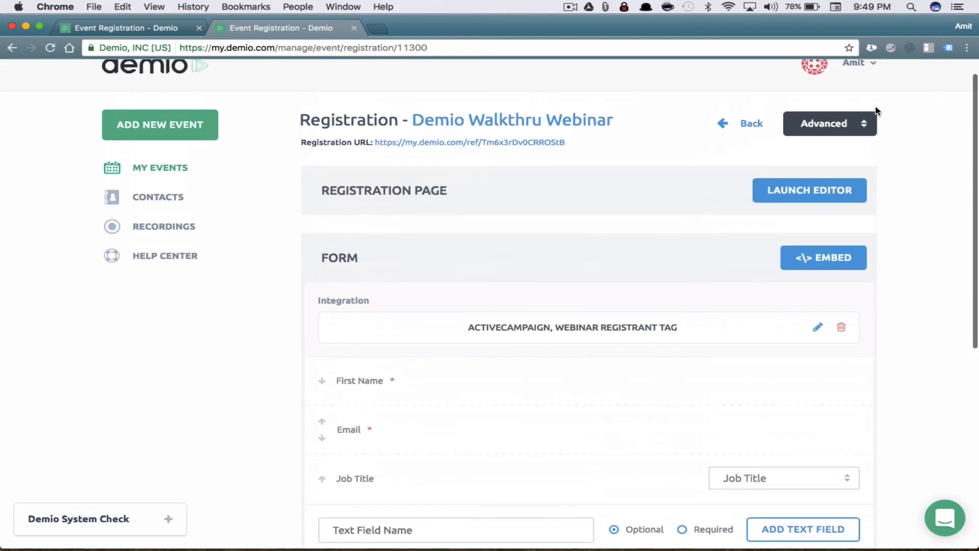
left_click(829, 125)
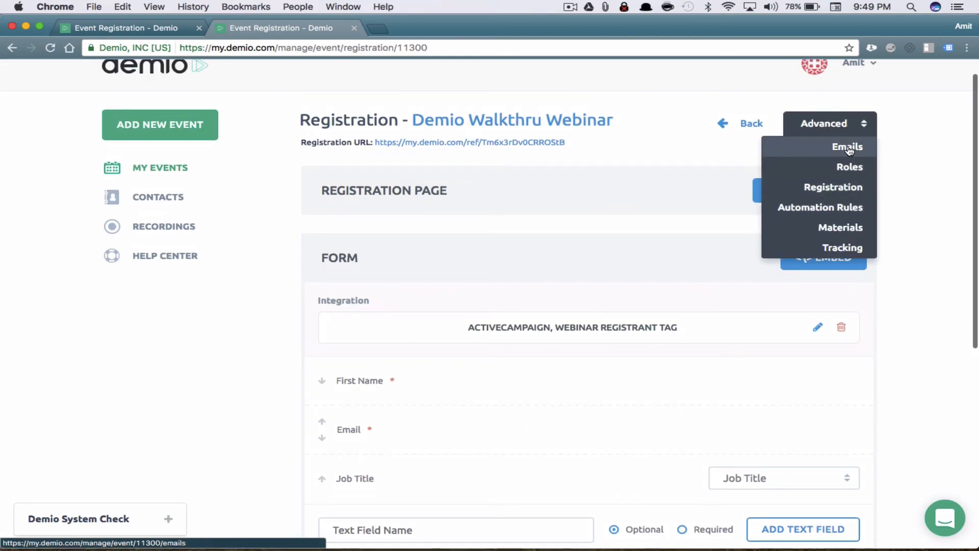
left_click(847, 207)
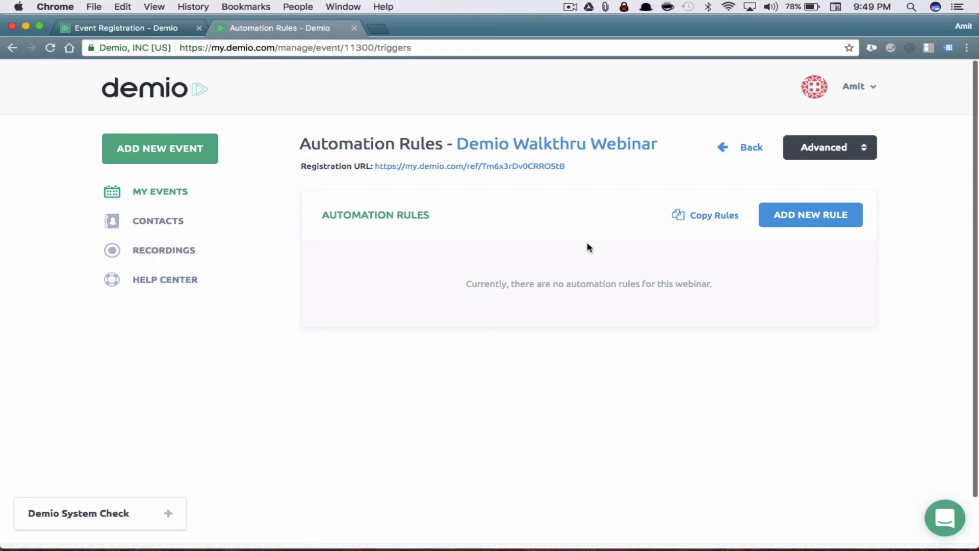
left_click(716, 222)
left_click(529, 159)
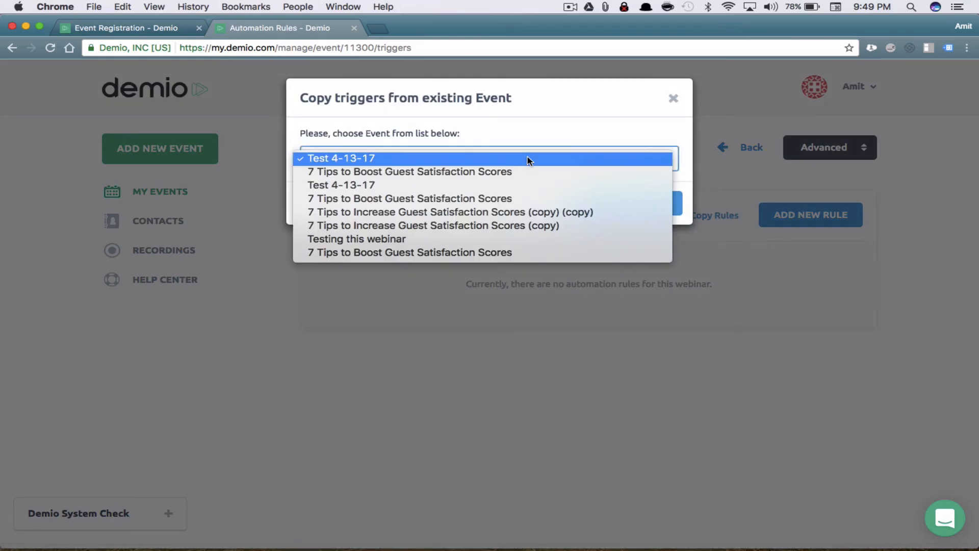
left_click(514, 329)
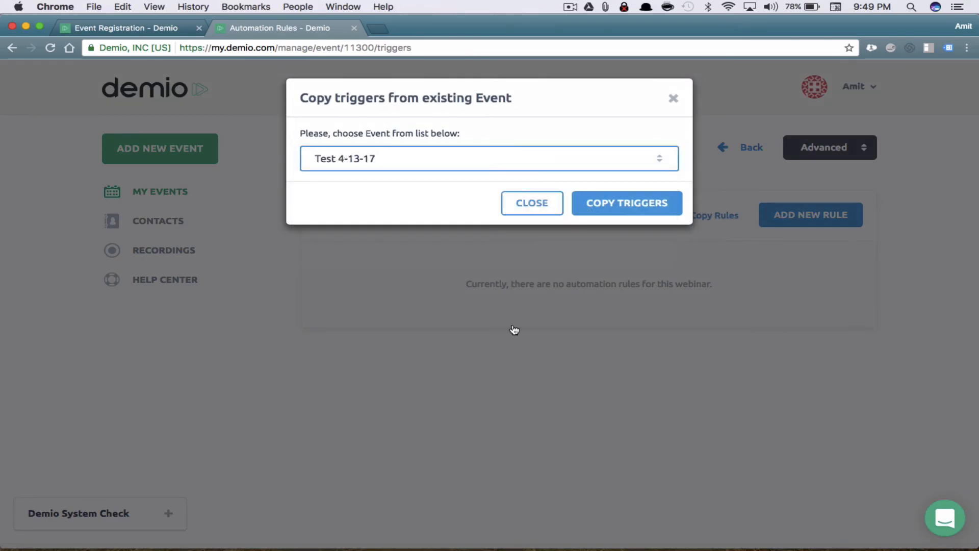
left_click(536, 200)
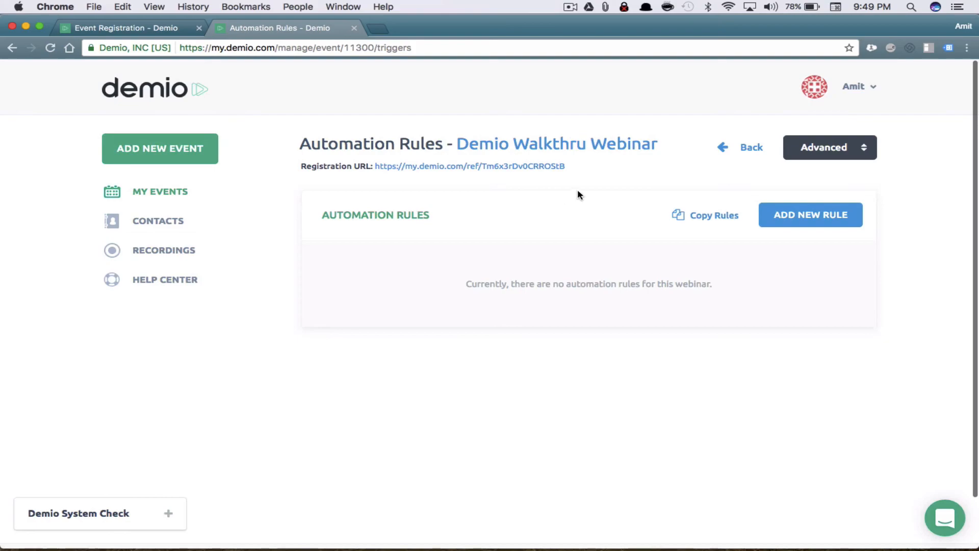
Create a new automation rule with Registers as its trigger
left_click(833, 214)
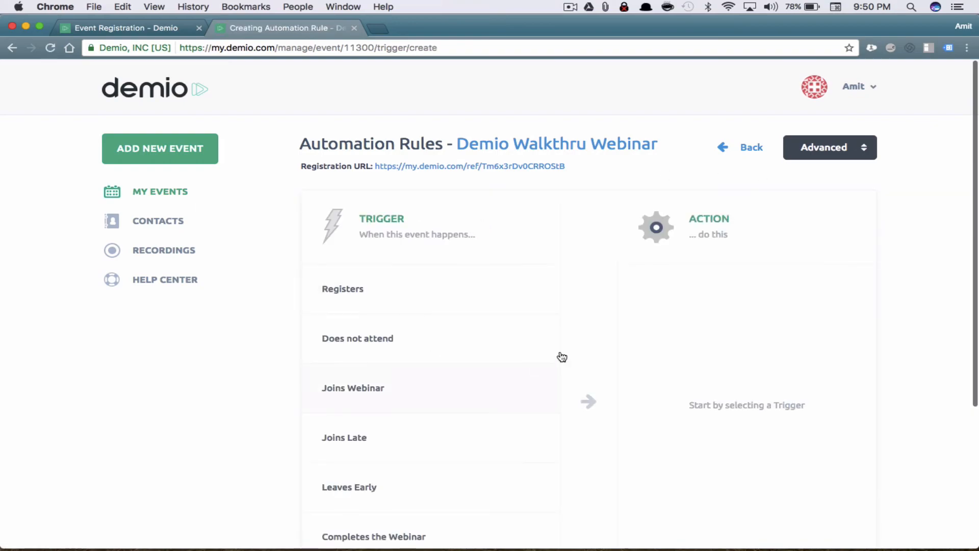
scroll(485, 378, "down", 5)
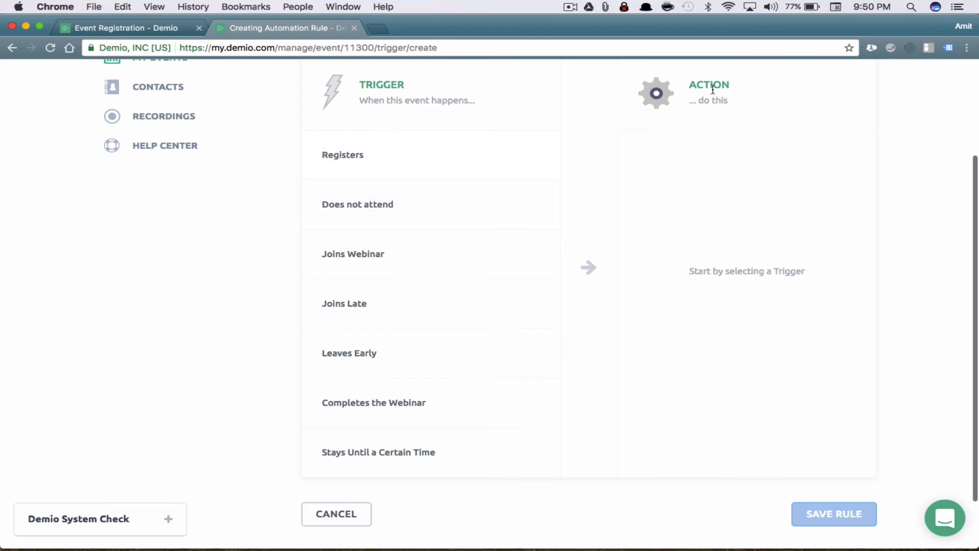
left_click(452, 145)
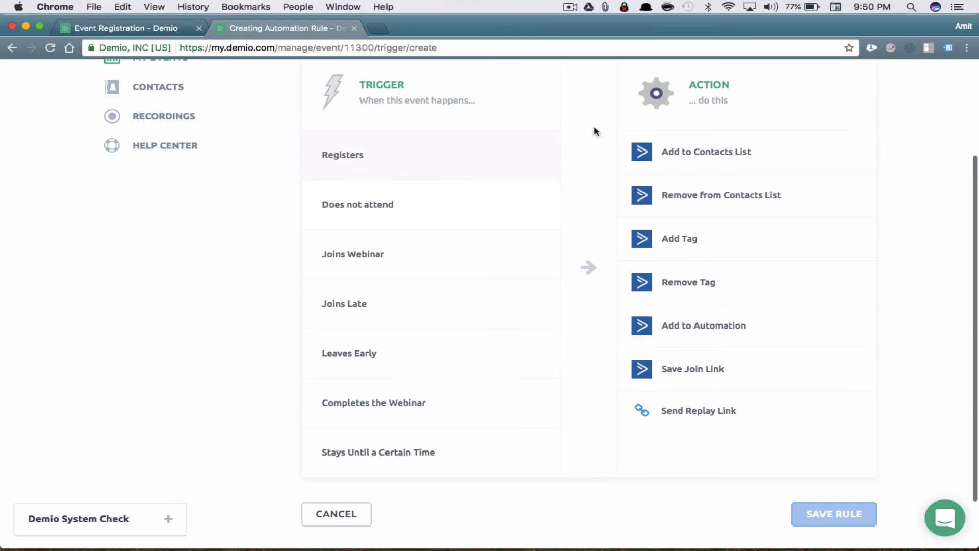
Add actions tagging Webinar Registrant and enrolling in the 9 Word Email Follow Up automation
left_click(715, 250)
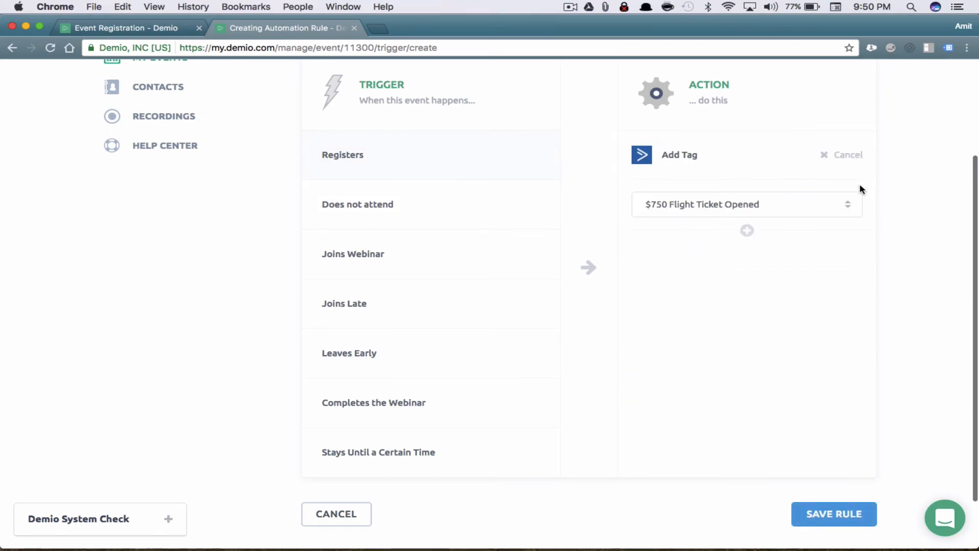
left_click(795, 210)
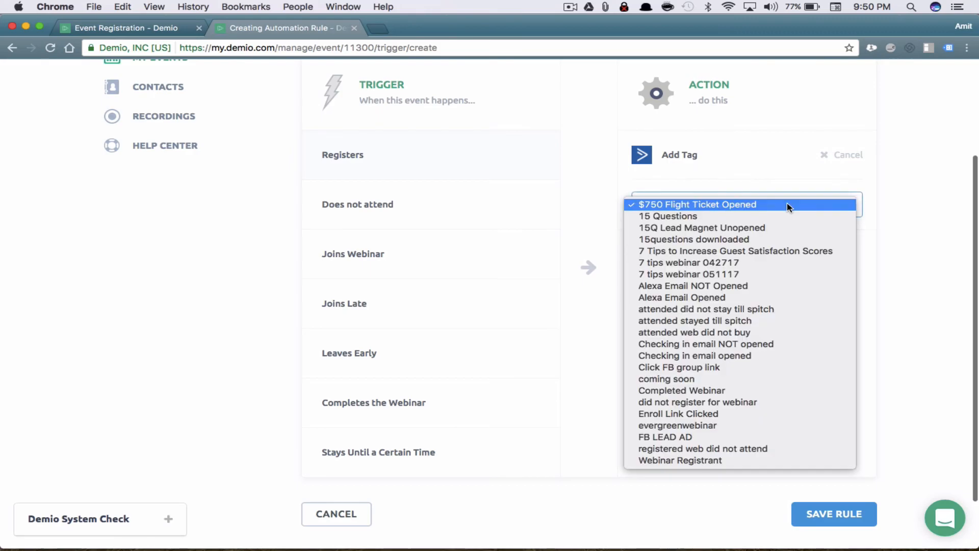
left_click(717, 460)
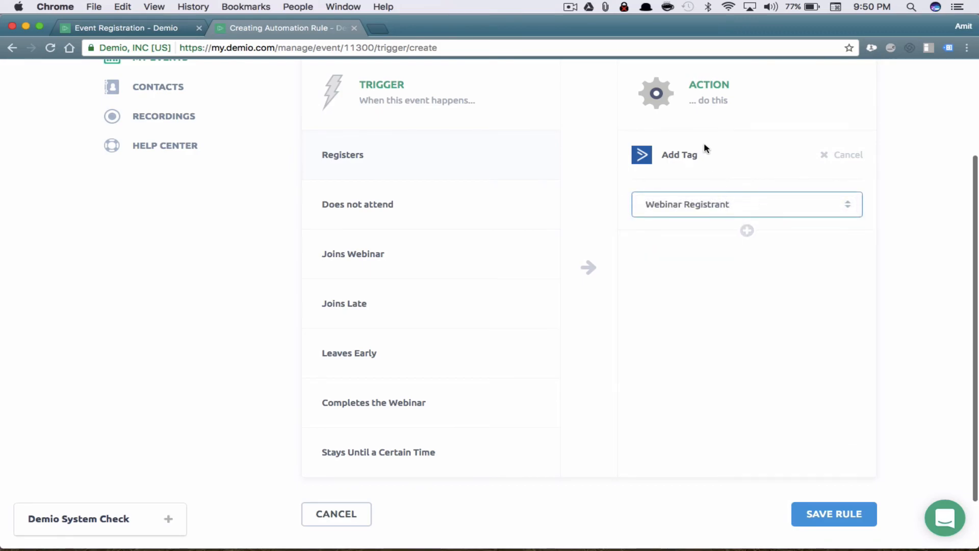
left_click(748, 231)
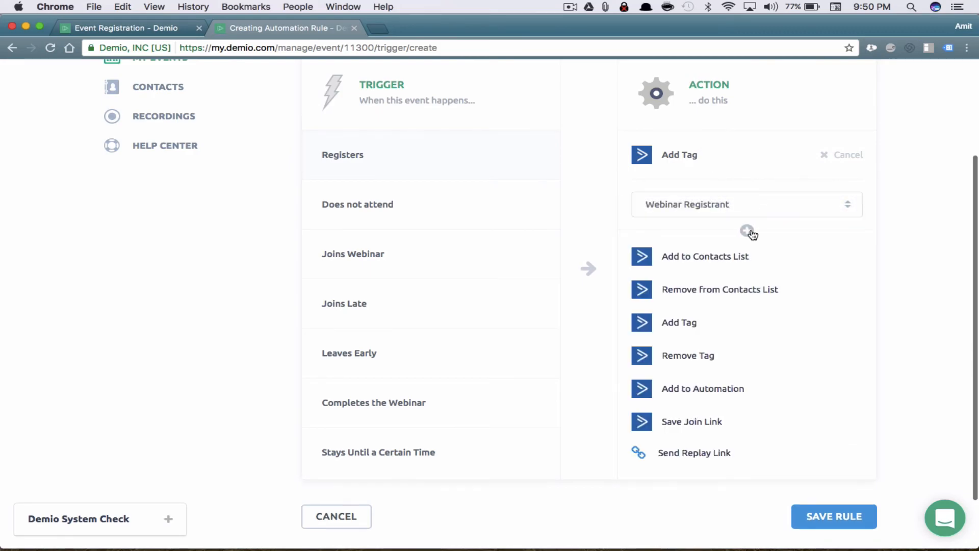
left_click(705, 391)
left_click(766, 309)
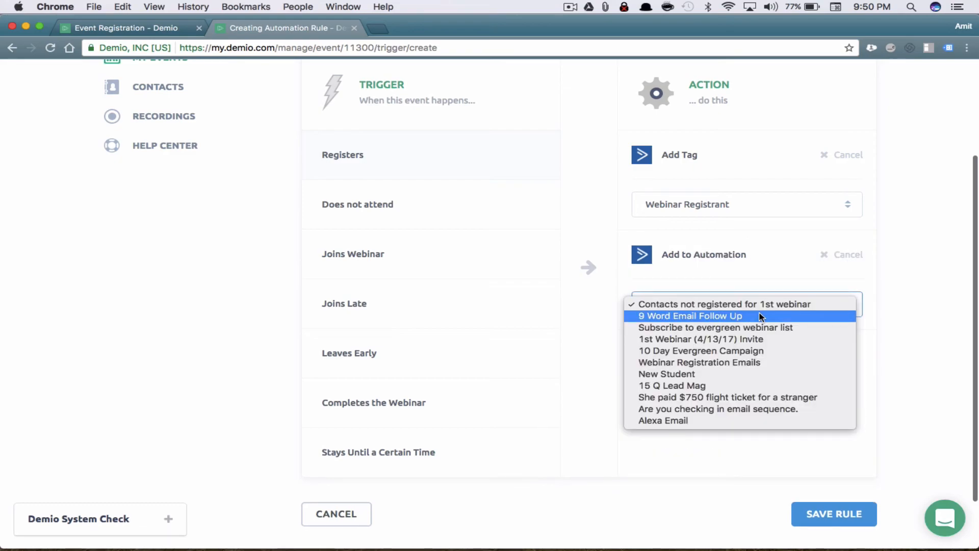
left_click(760, 317)
Add a Send Replay Link action sent immediately with custom text 'Special text here.'
left_click(748, 331)
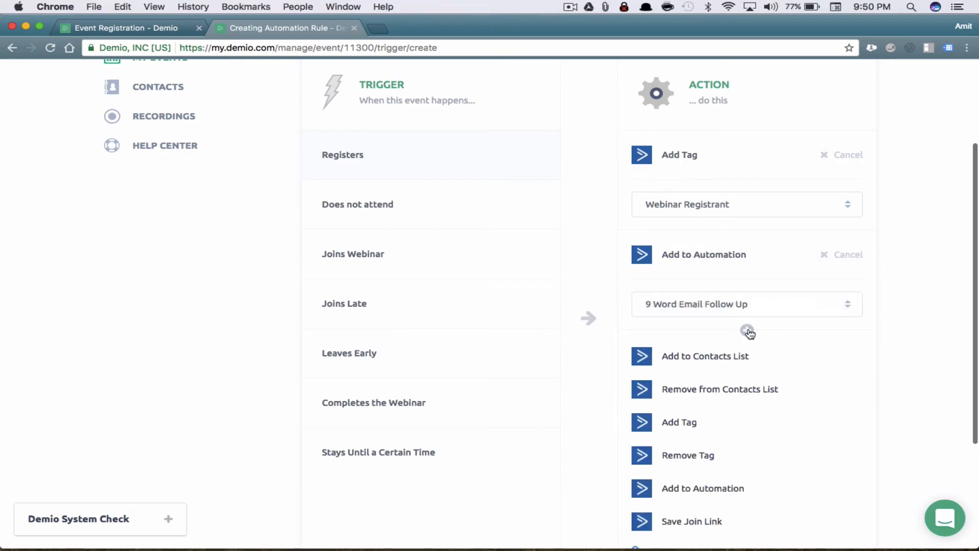
scroll(750, 396, "down", 3)
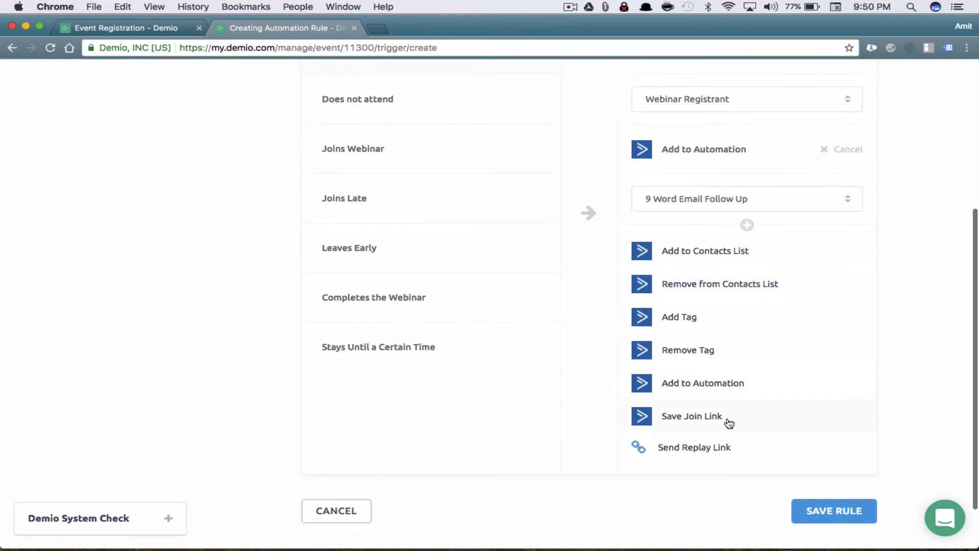
left_click(719, 448)
left_click(751, 309)
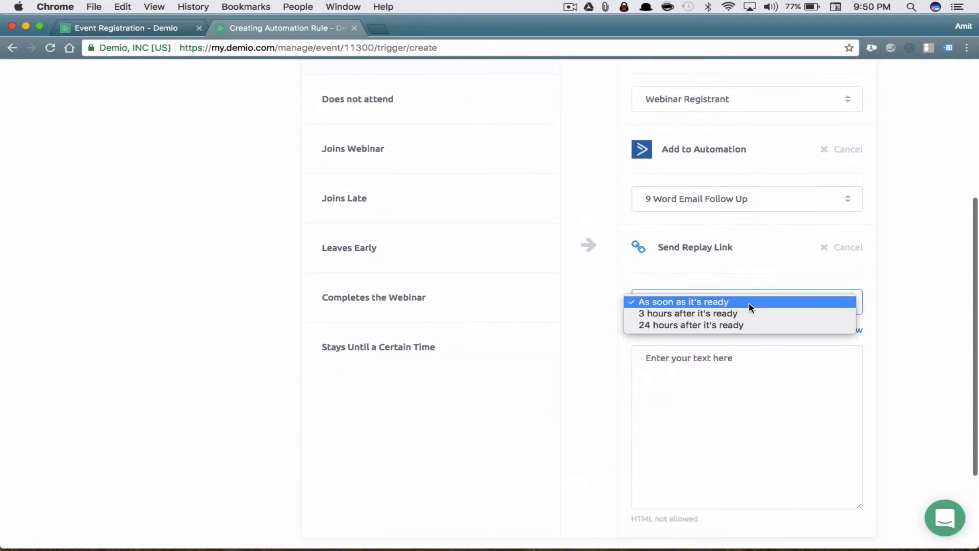
left_click(751, 307)
left_click(730, 371)
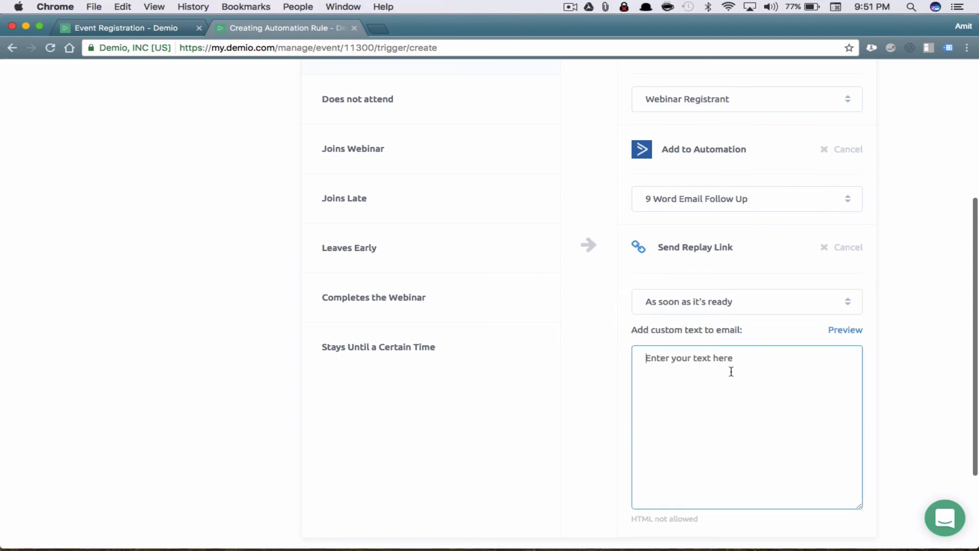
type("S")
left_click_drag(712, 520, 623, 519)
left_click(733, 412)
type("pecial text here.")
Preview the 'Replay Now Available!' email with the custom text, then close the preview
left_click(833, 339)
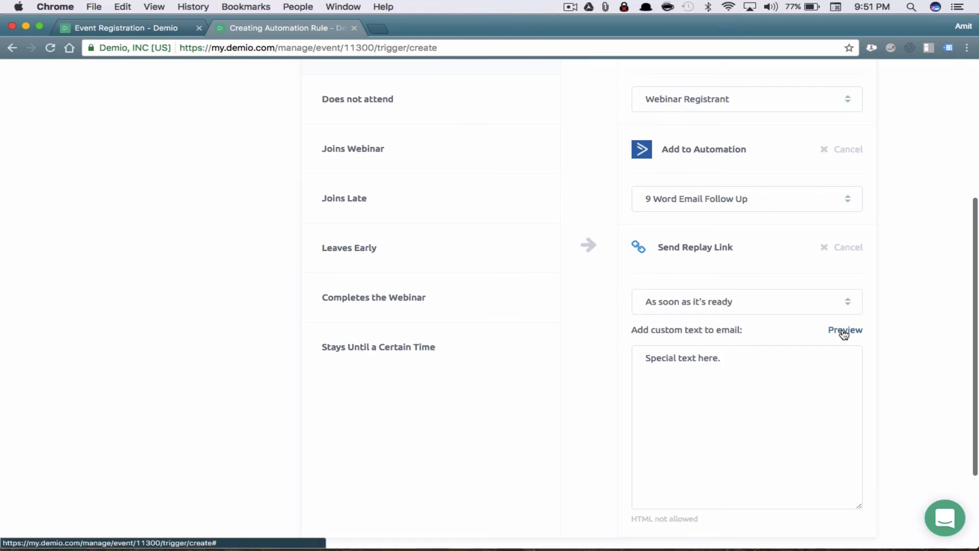
left_click(845, 330)
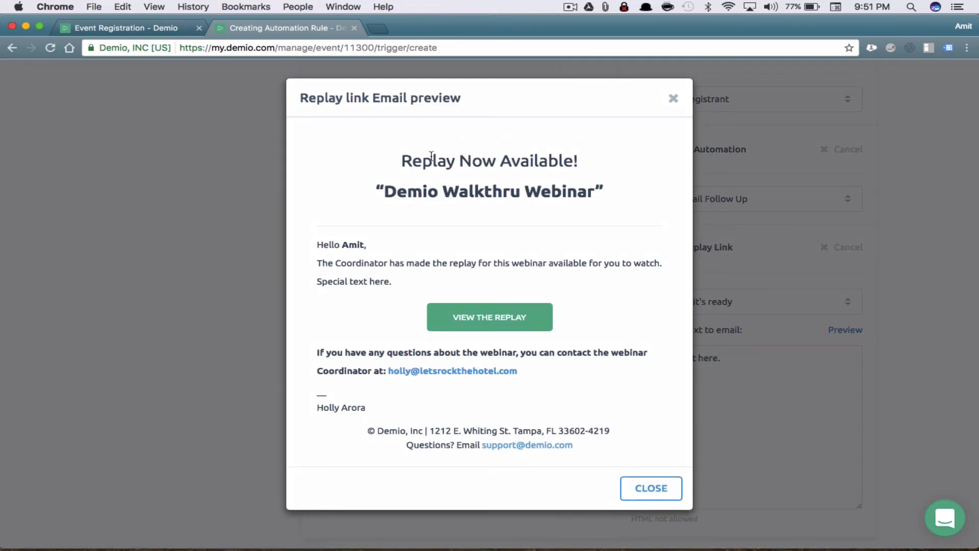
left_click_drag(403, 163, 595, 167)
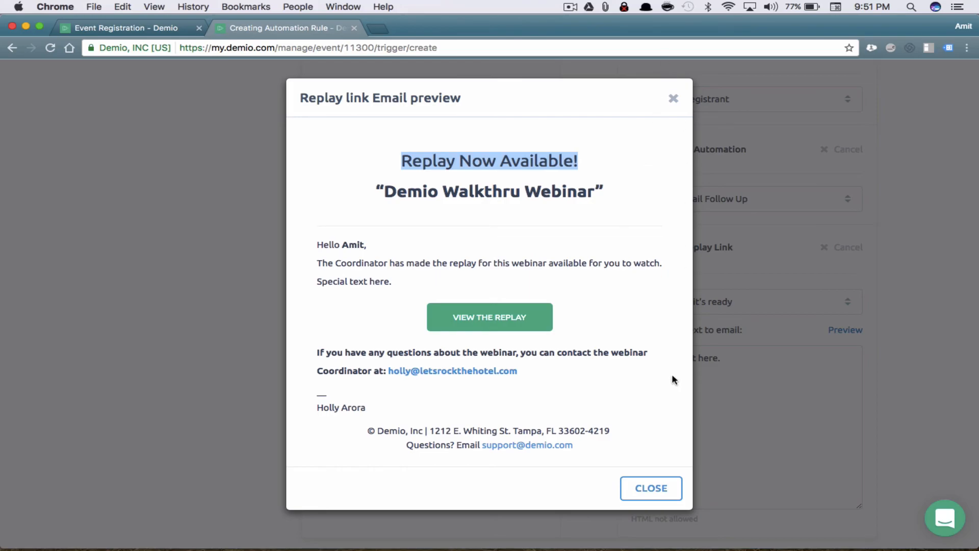
left_click(648, 487)
Remove the Send Replay Link action from the Registers rule
scroll(689, 219, "up", 3)
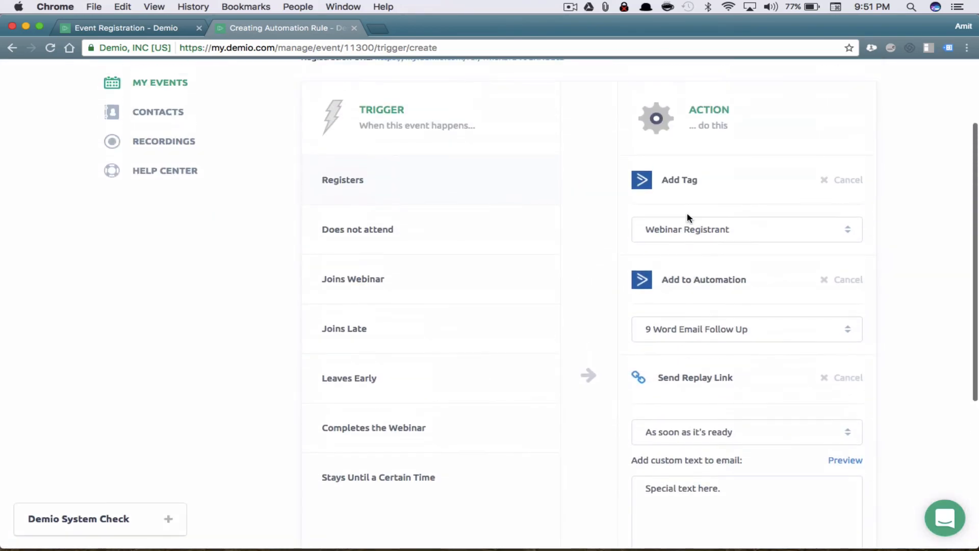
scroll(591, 306, "down", 2)
scroll(590, 306, "down", 1)
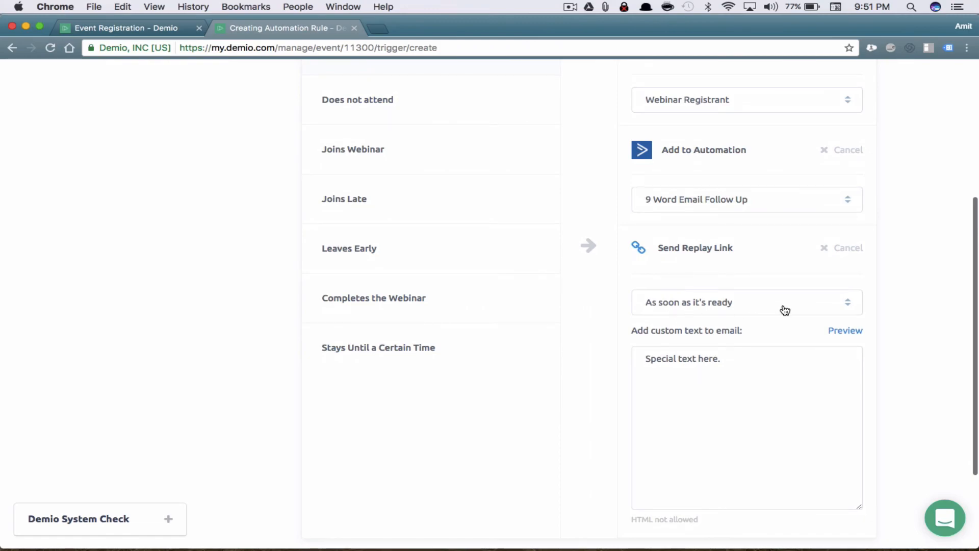
scroll(885, 330, "down", 3)
scroll(886, 332, "up", 5)
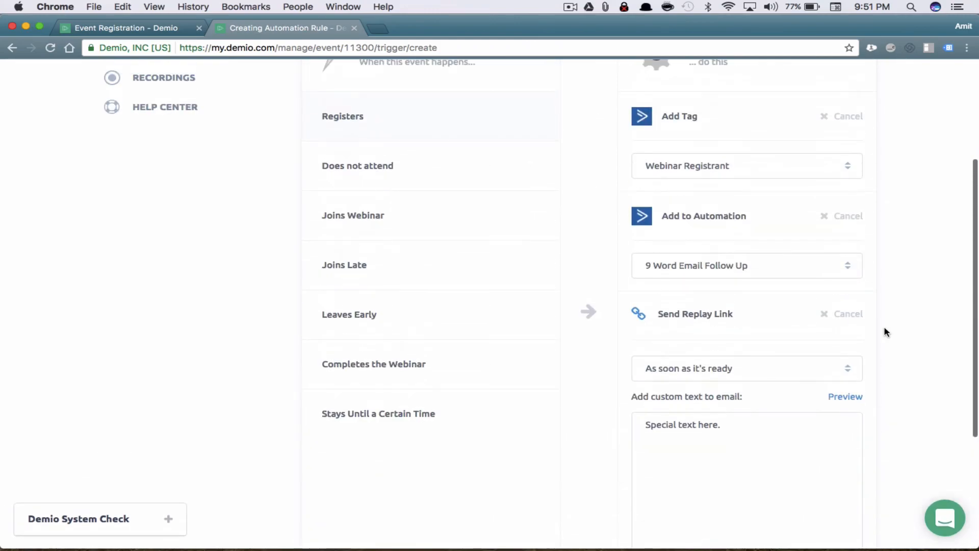
left_click(847, 315)
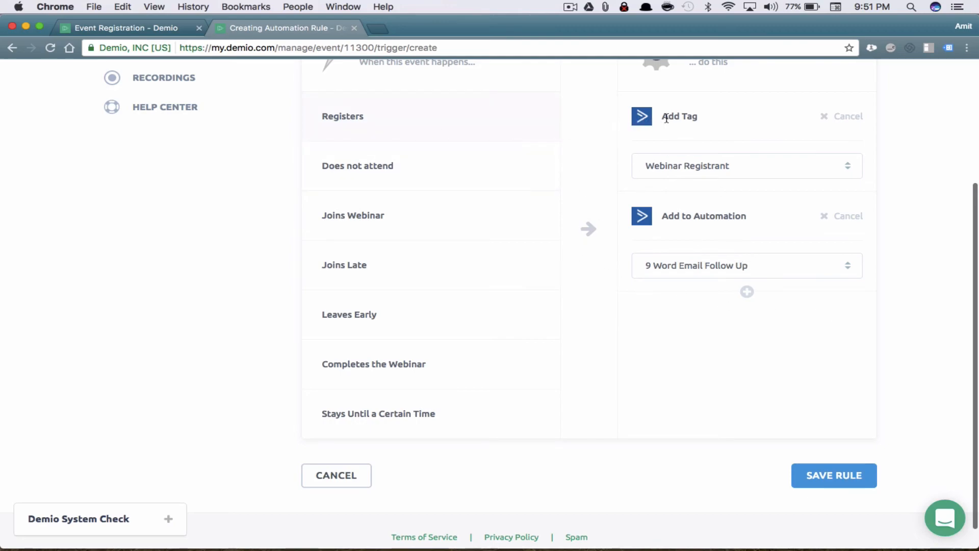
Save the Registers rule with its Webinar Registrant tag and 9 Word Email Follow Up actions
left_click_drag(707, 119, 669, 120)
left_click(760, 212)
left_click_drag(661, 214, 737, 214)
left_click(743, 209)
left_click(841, 475)
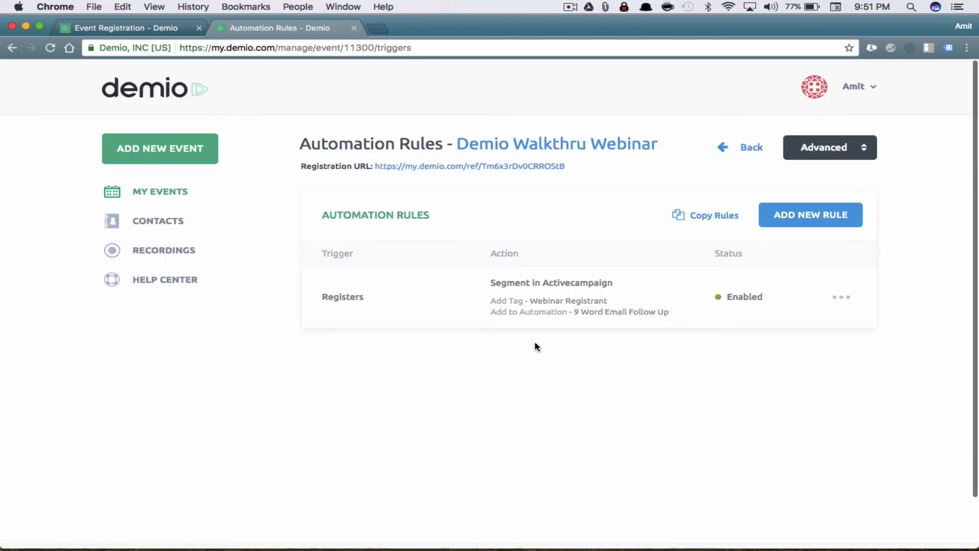
Create a Completes the Webinar rule that sends the replay link 24 hours after it's ready
left_click(802, 219)
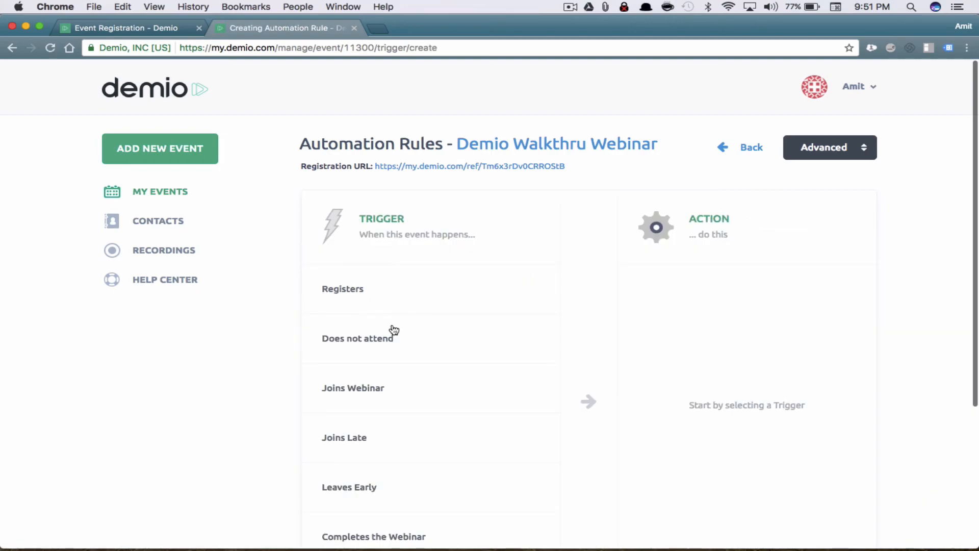
scroll(394, 329, "down", 5)
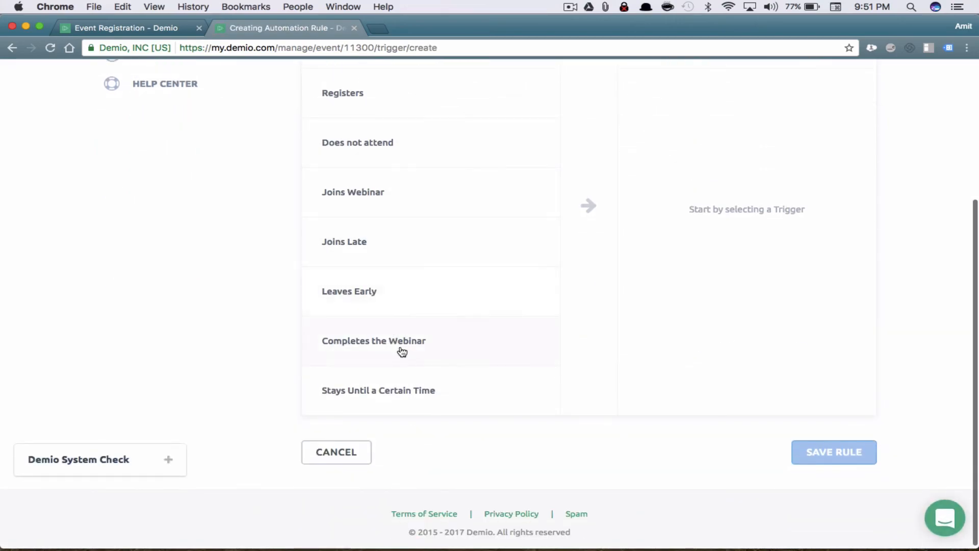
left_click(399, 350)
scroll(804, 258, "up", 2)
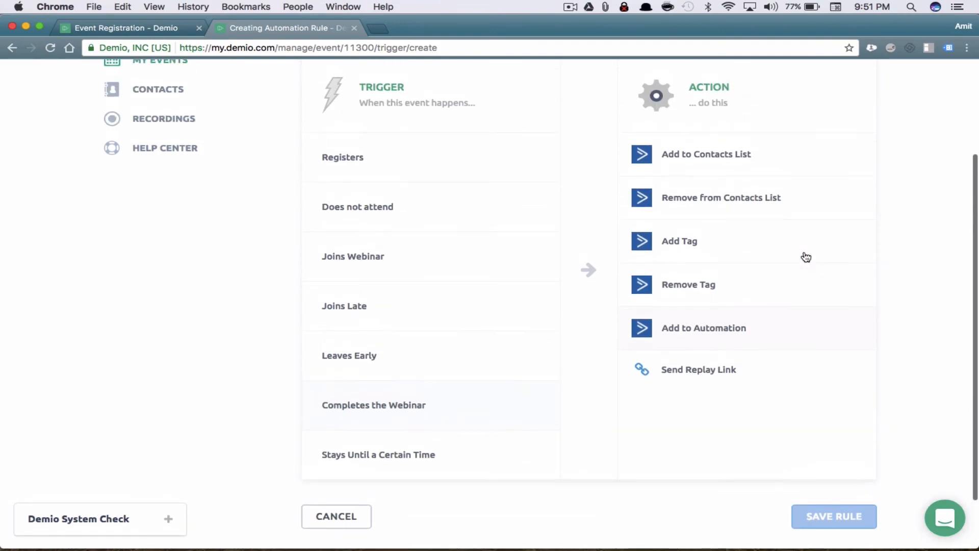
left_click(726, 374)
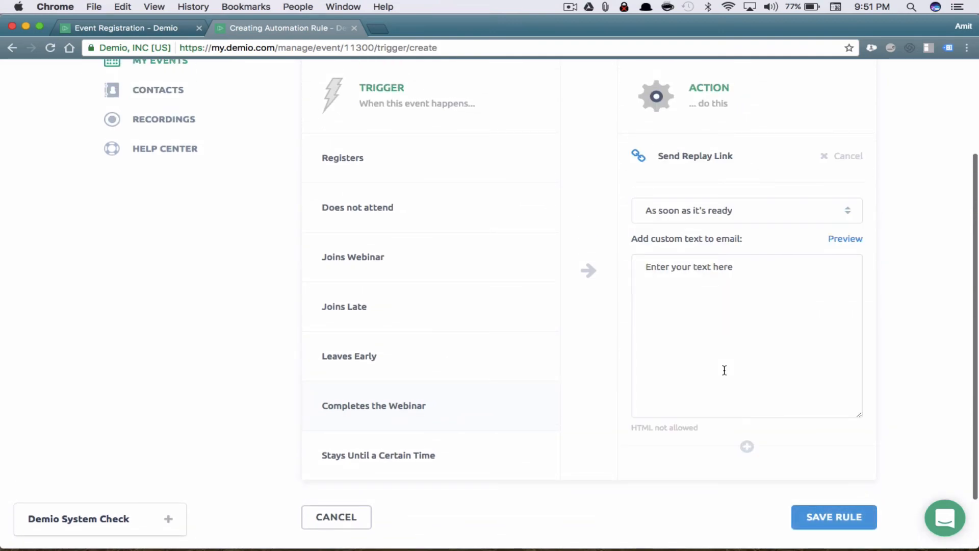
left_click(726, 213)
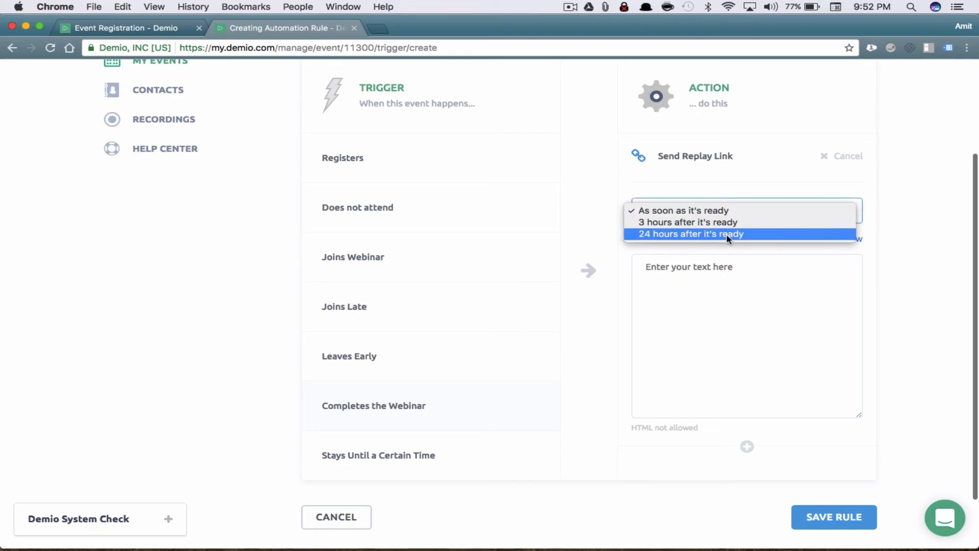
left_click(726, 233)
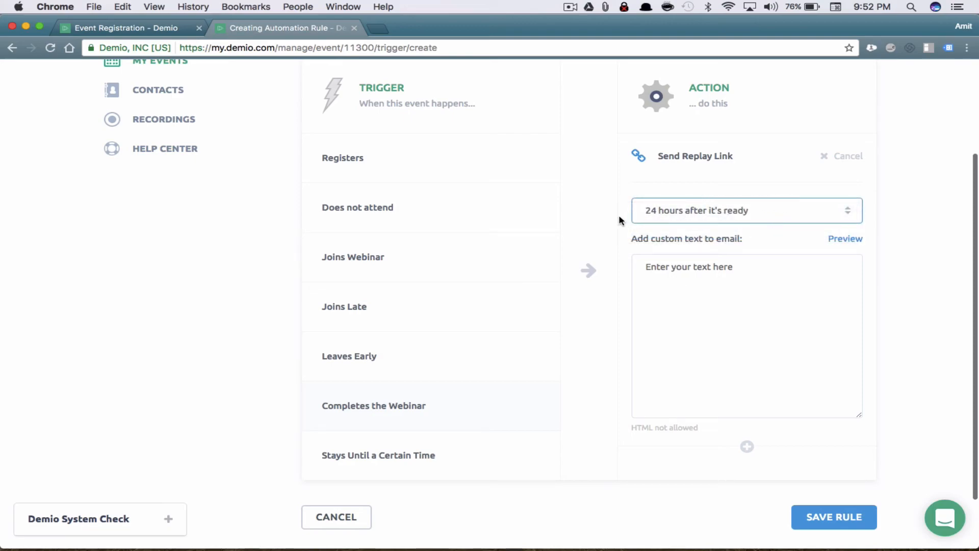
Leave the custom email text empty and save the replay link rule
left_click(756, 267)
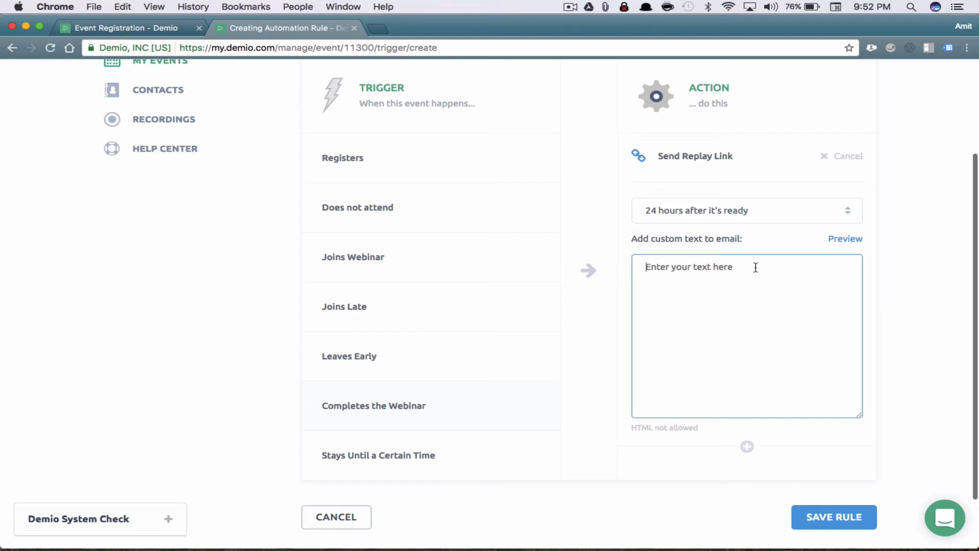
type("of oenfeofneojbohb gohbfe")
type("fdf")
key("ctrl+a")
key("BackSpace")
left_click(840, 516)
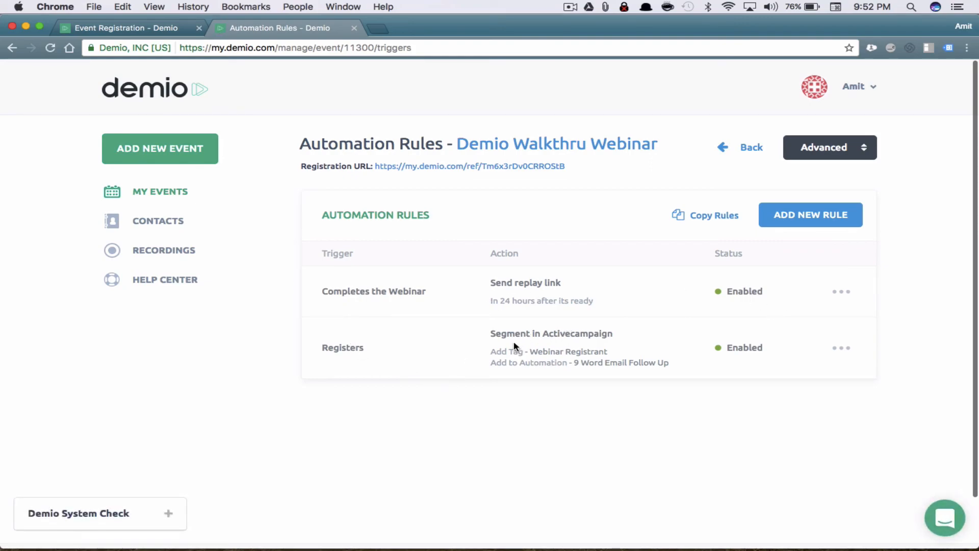
Review the Registers and Completes the Webinar rules' triggers, timing and actions
left_click_drag(515, 334, 581, 337)
left_click_drag(518, 351, 598, 360)
left_click(325, 287)
left_click_drag(325, 288, 428, 288)
left_click_drag(493, 301, 570, 302)
left_click_drag(491, 283, 544, 282)
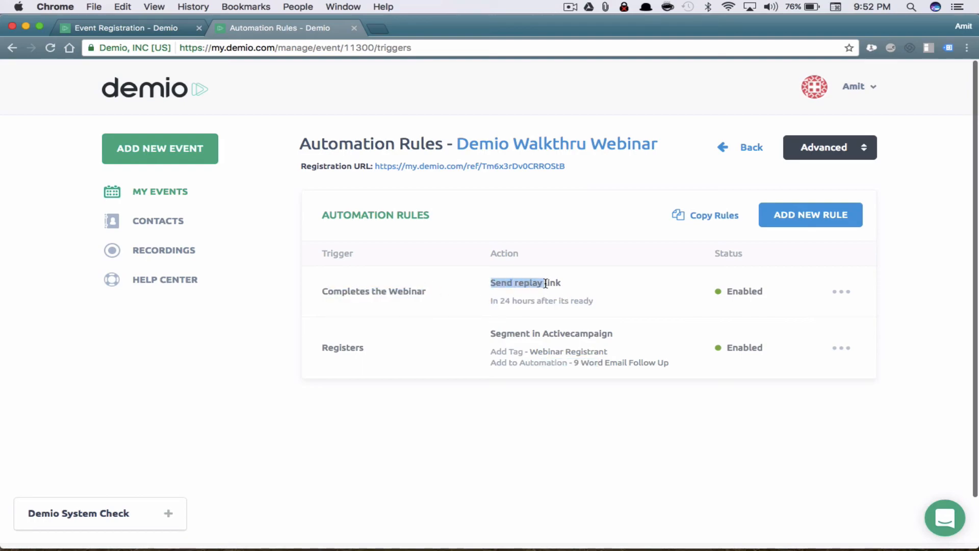
Disable the Completes the Webinar replay-link rule, then open it for editing
left_click(847, 292)
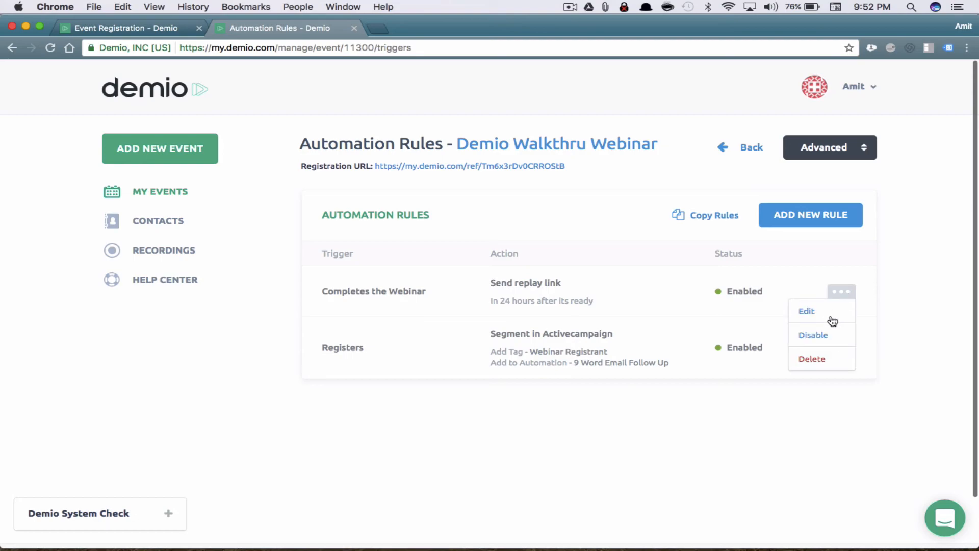
left_click(816, 335)
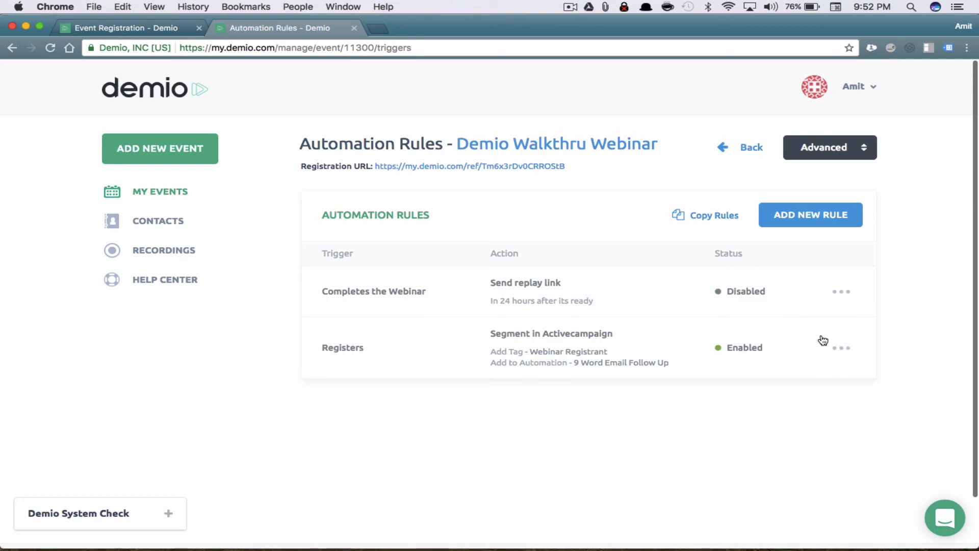
left_click(847, 293)
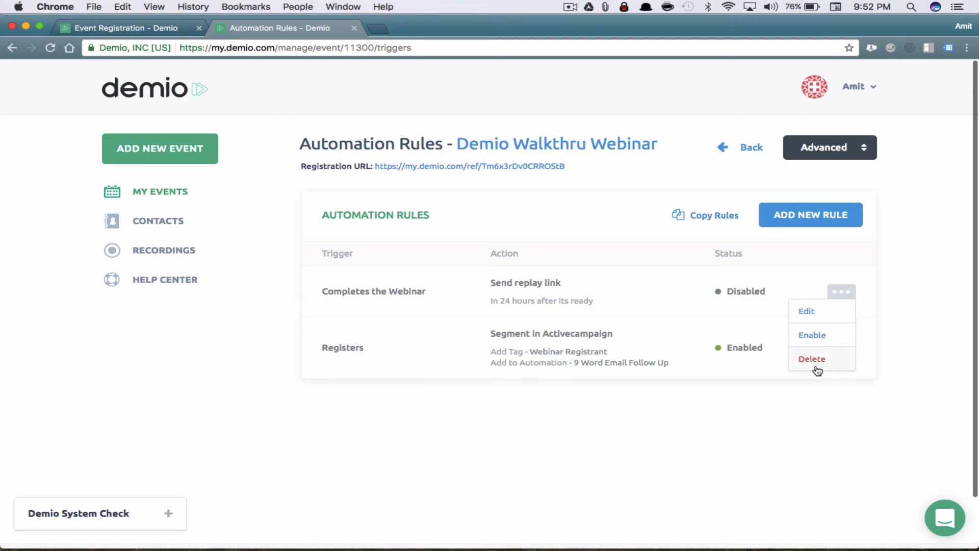
left_click(815, 312)
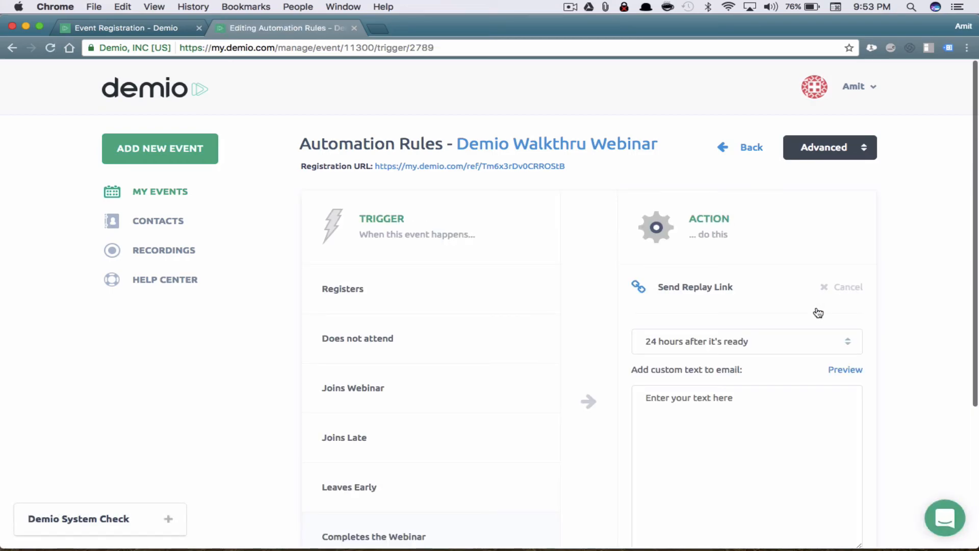
scroll(564, 411, "down", 3)
scroll(563, 411, "down", 3)
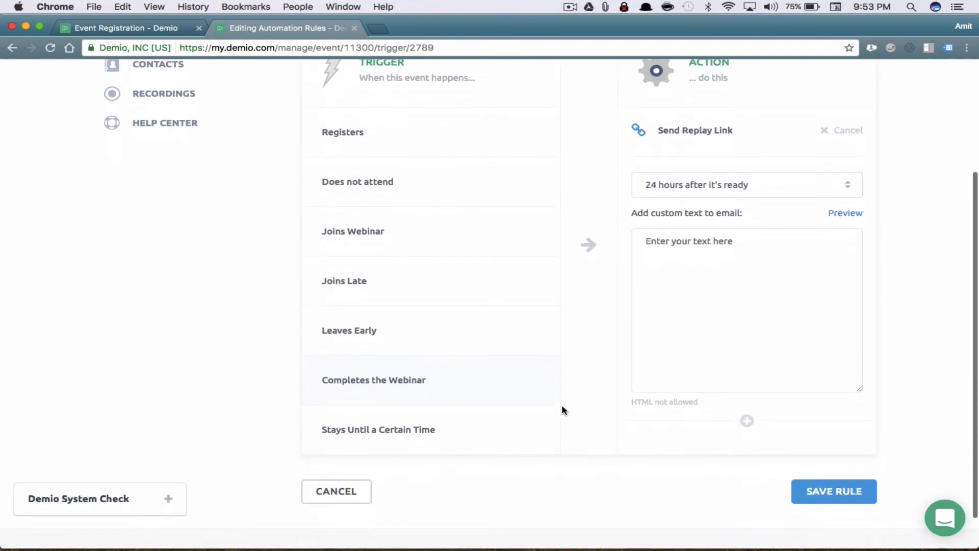
scroll(564, 411, "up", 5)
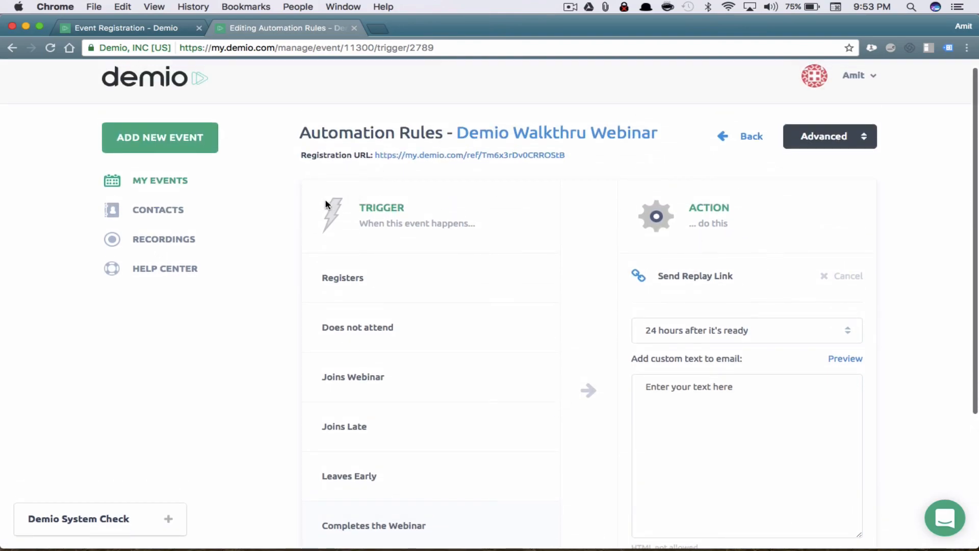
left_click(842, 138)
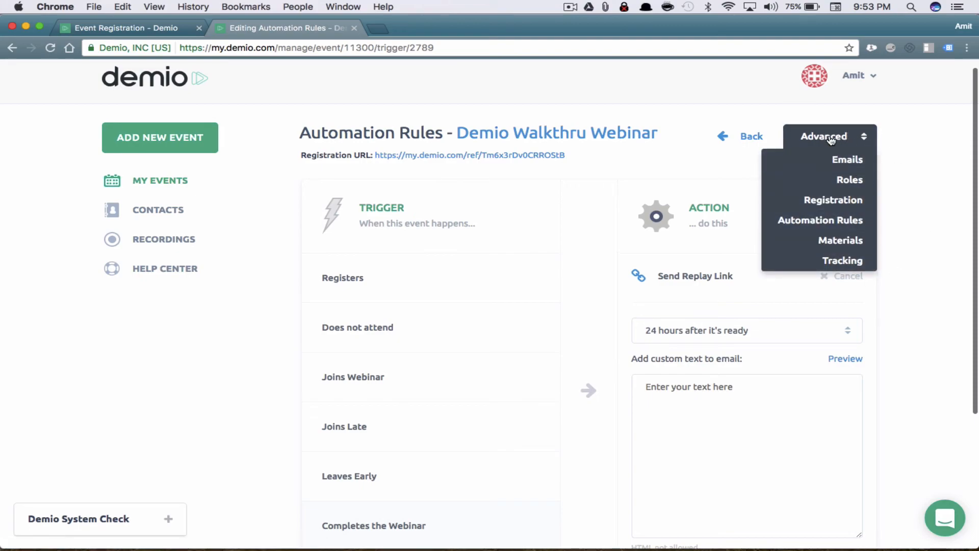
Open Materials and start a new Presentation material named 'Webinar Slides'
left_click(842, 240)
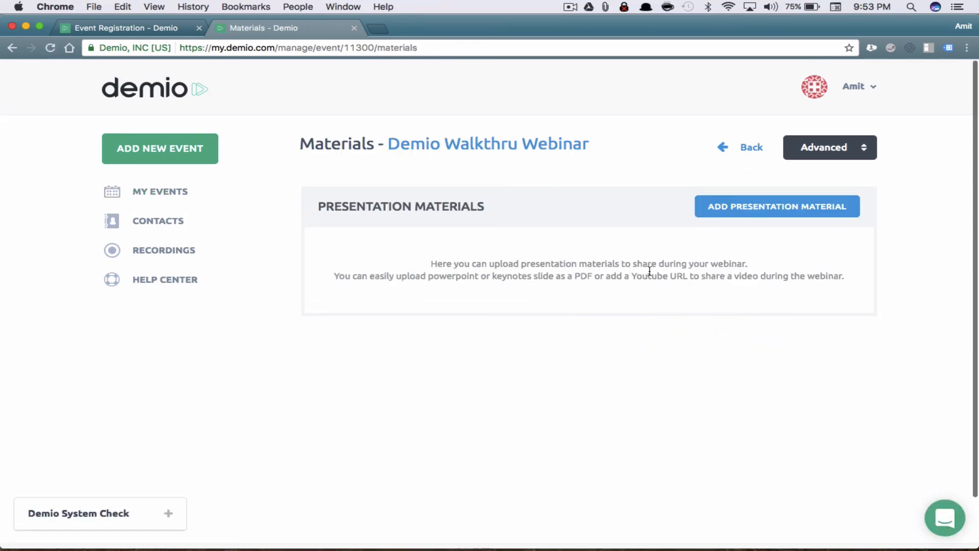
left_click(752, 213)
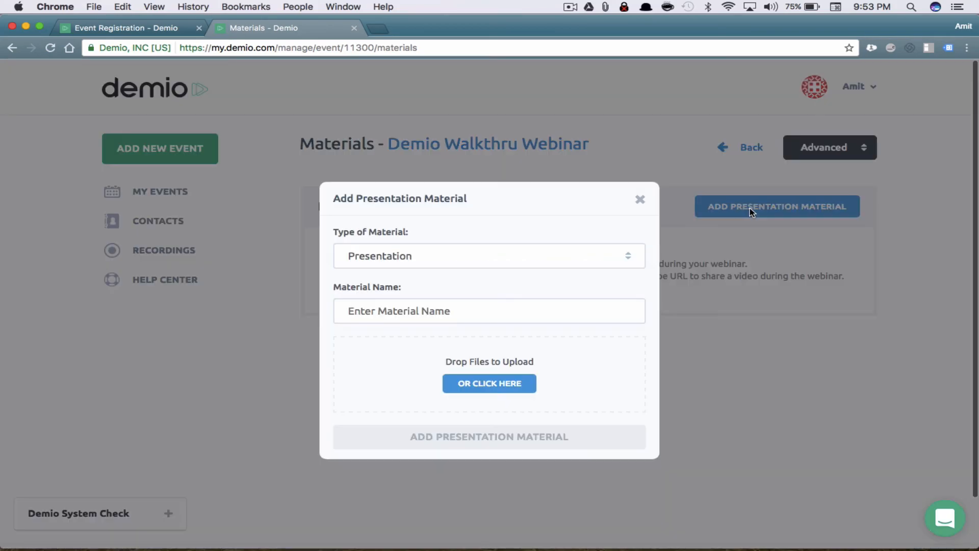
left_click(448, 261)
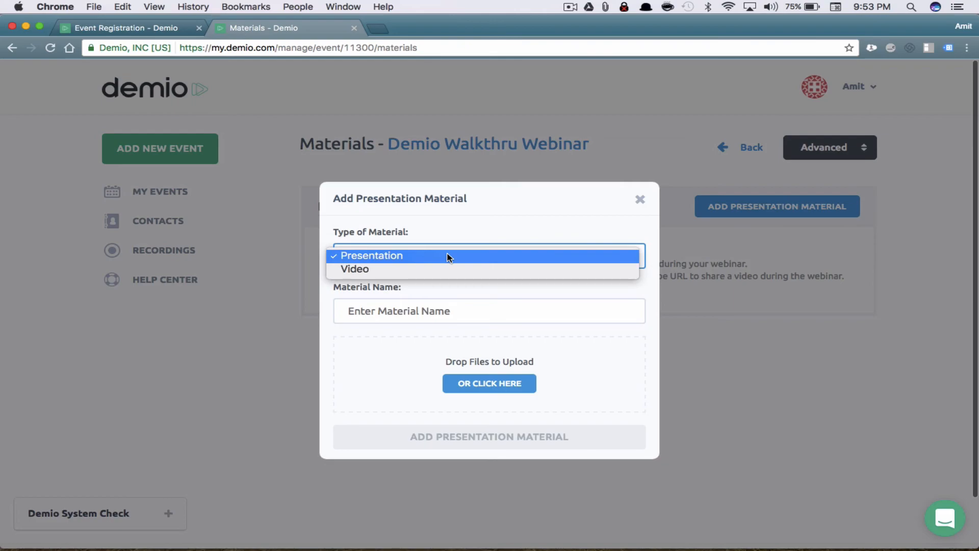
left_click(449, 256)
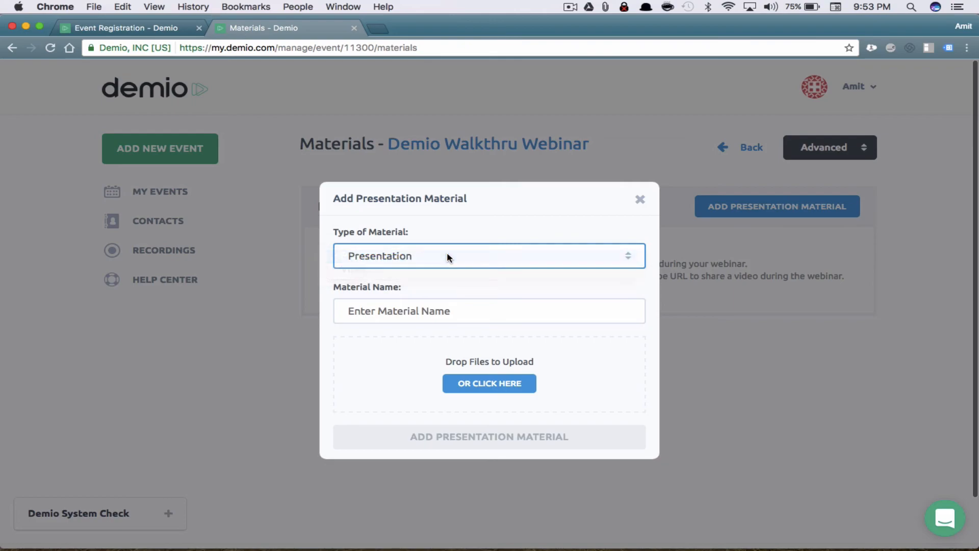
left_click(433, 316)
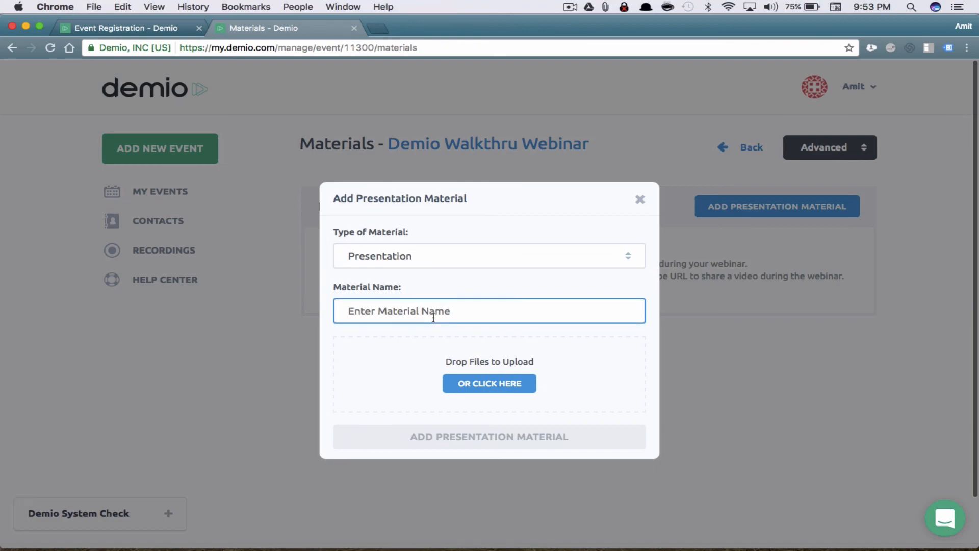
type("Webinar Slides")
Upload Webinar_041317_V5.pdf from the Webinar folder and add it as the Webinar Slides material
left_click(518, 386)
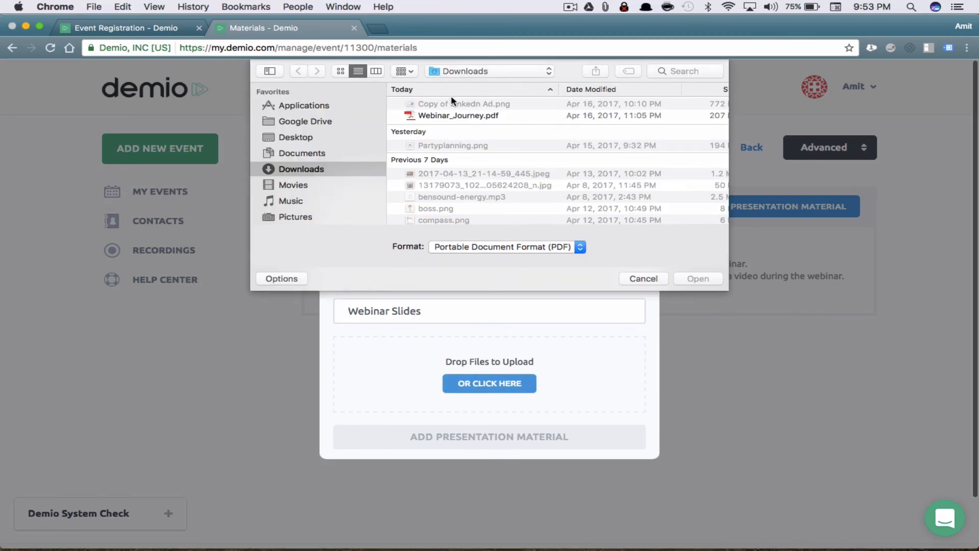
left_click(492, 117)
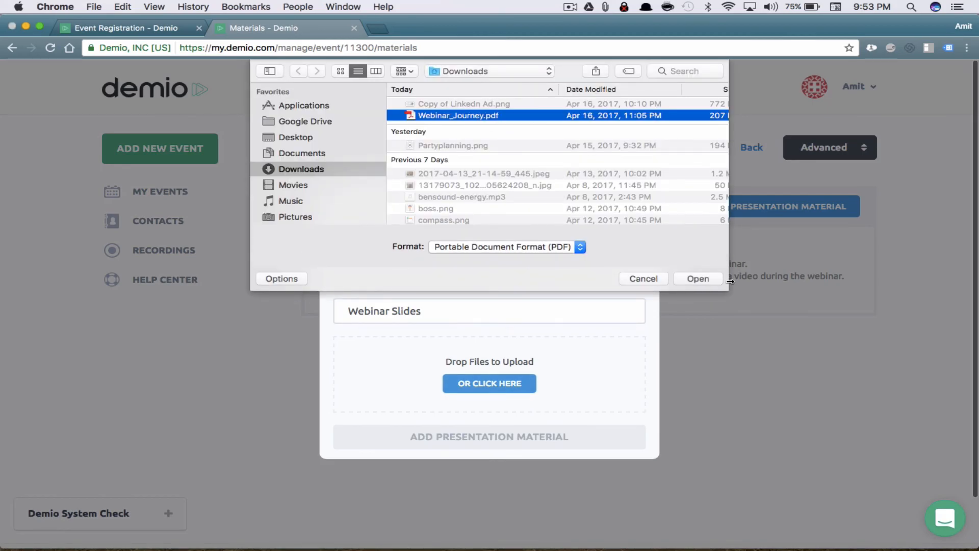
key("space")
key("space")
scroll(331, 179, "down", 3)
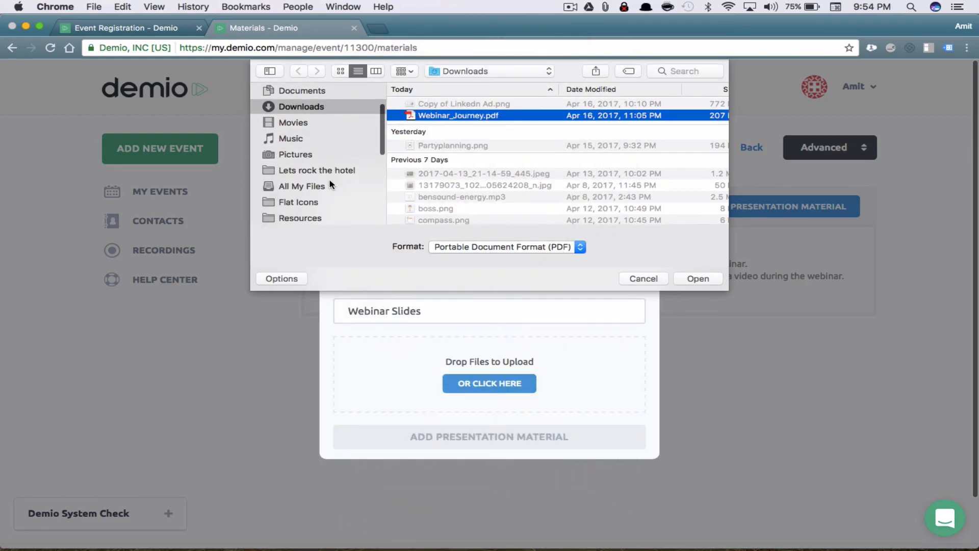
left_click(332, 171)
left_click(519, 105)
double_click(518, 104)
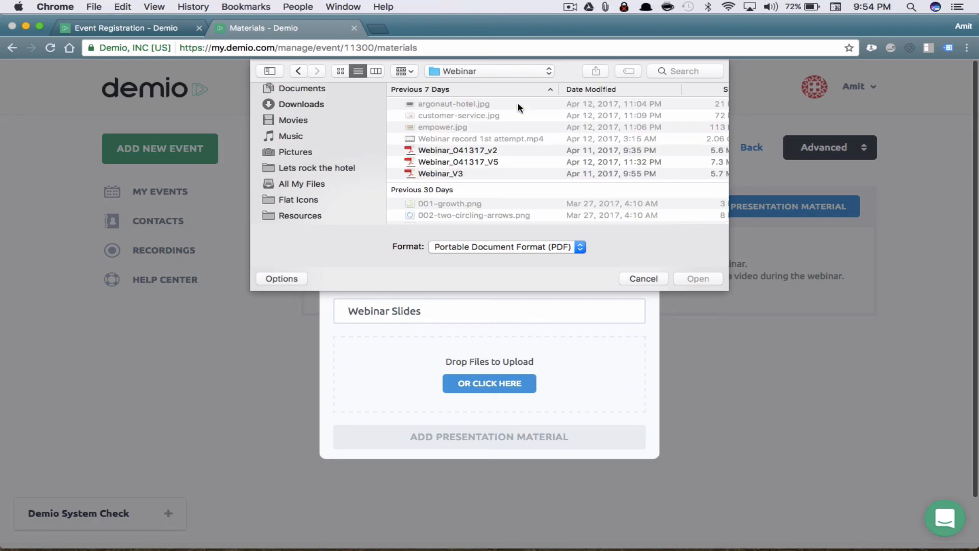
left_click(510, 163)
left_click(691, 279)
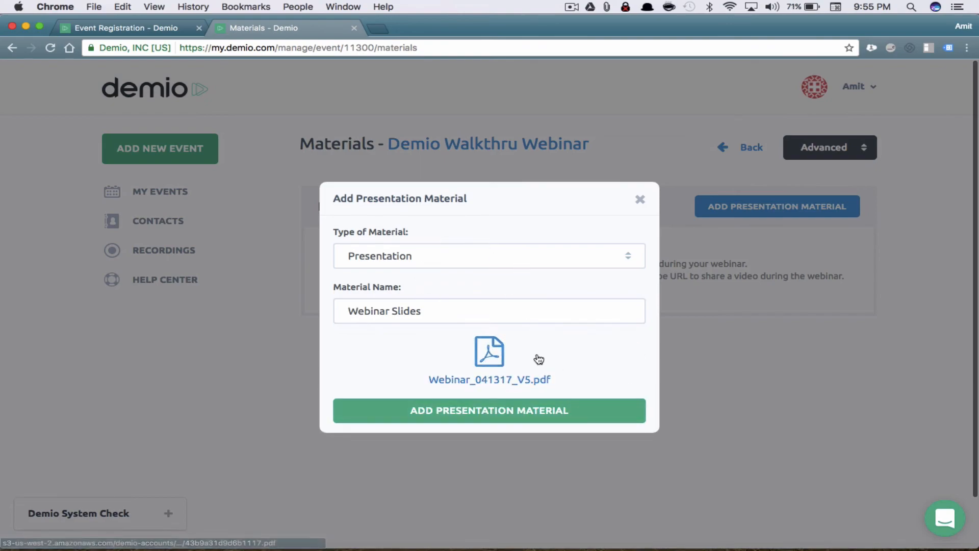
left_click(542, 416)
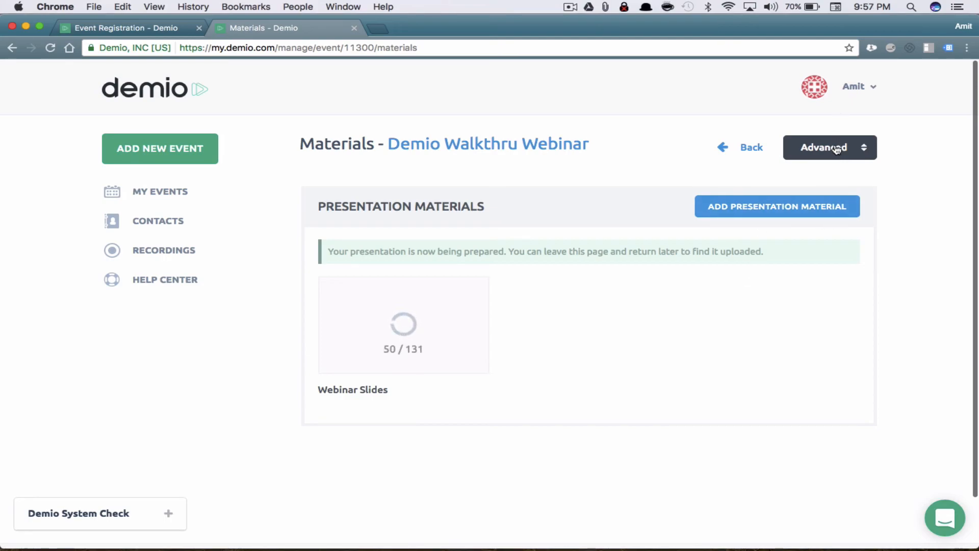
left_click(807, 149)
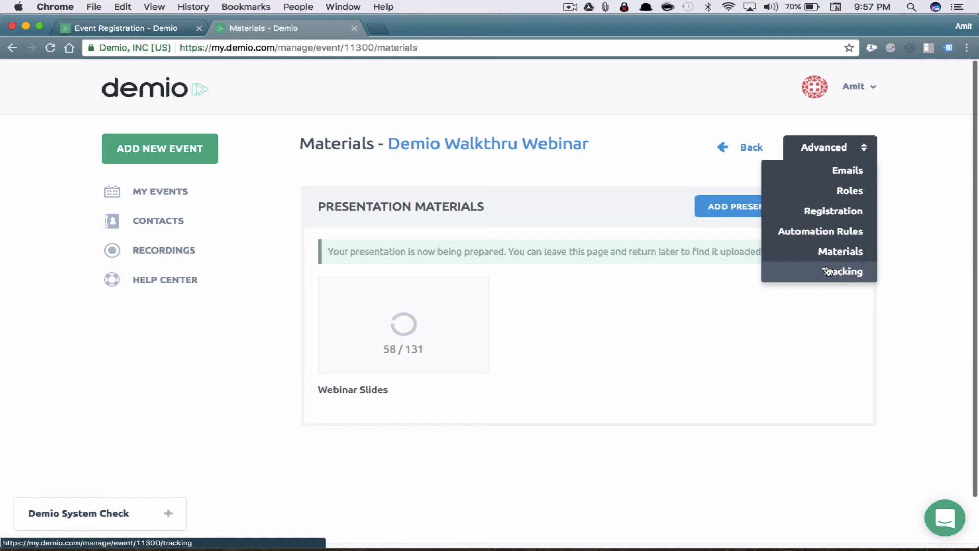
Open the Tracking page and expand the Registration, Thank You and Webinar Room head sections
left_click(827, 271)
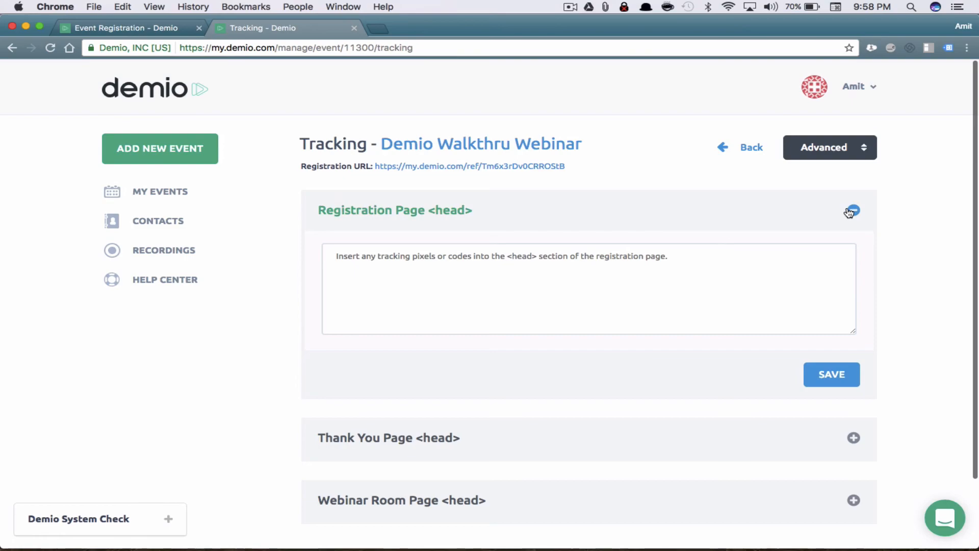
scroll(700, 455, "down", 3)
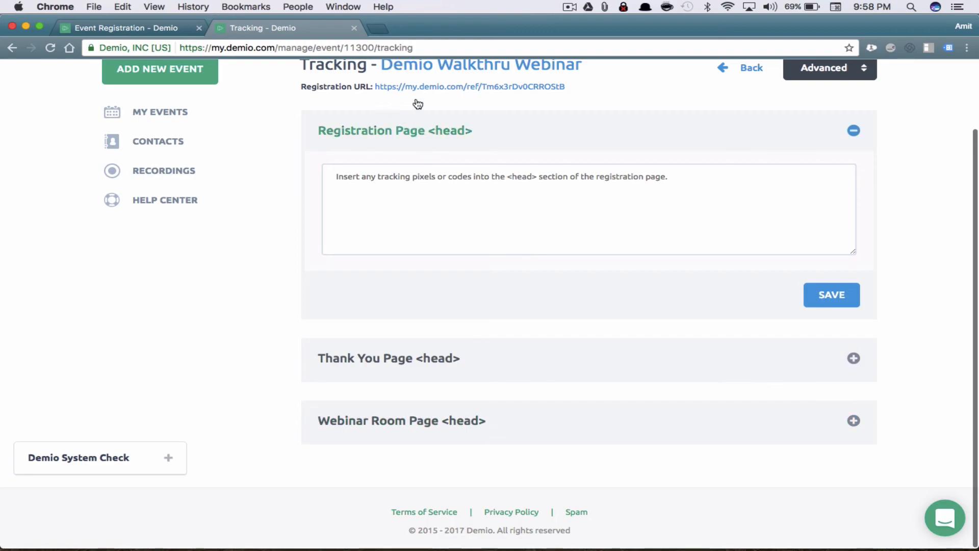
left_click(409, 200)
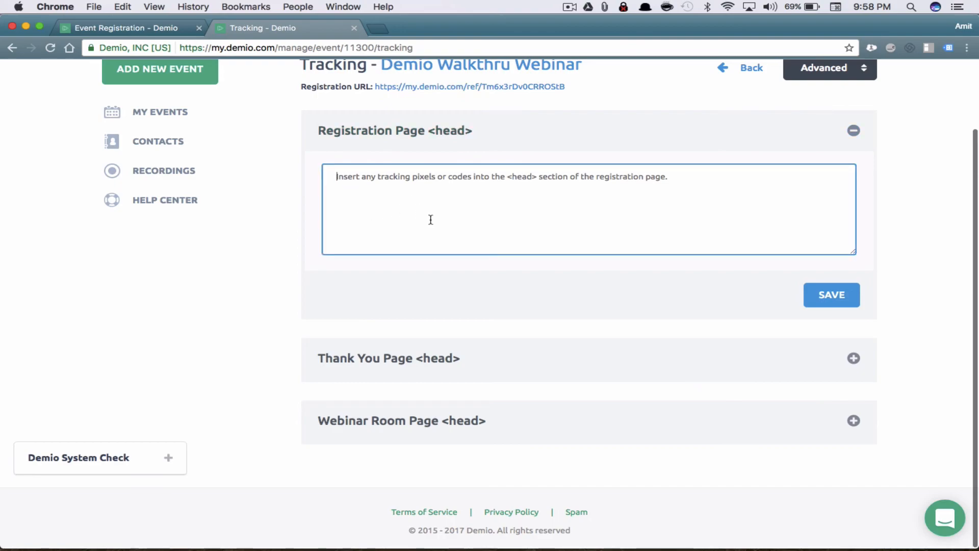
left_click(500, 354)
left_click(503, 243)
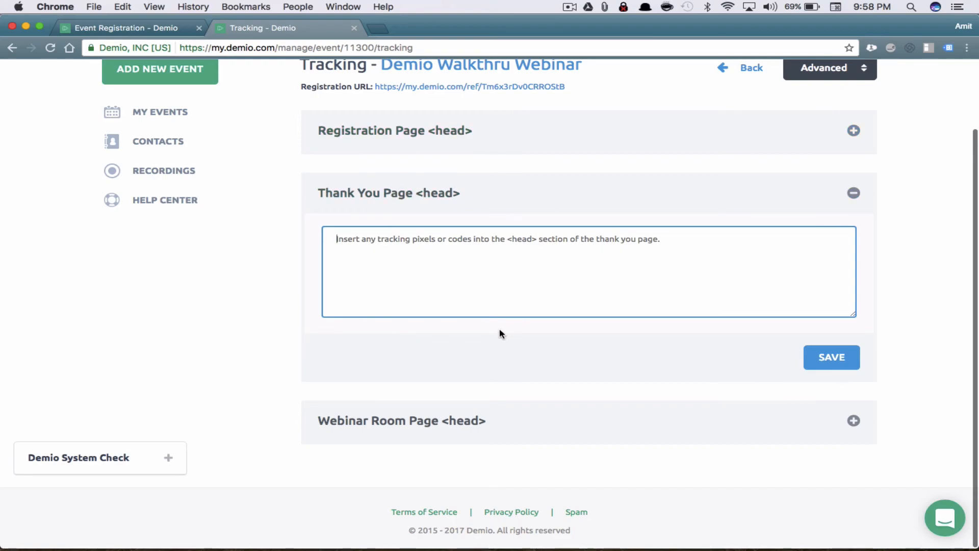
left_click(520, 433)
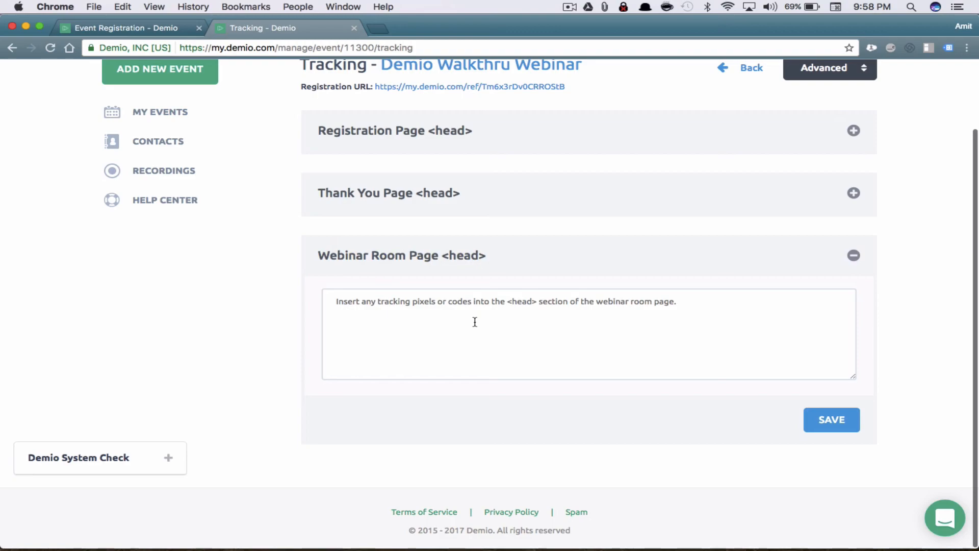
left_click(851, 257)
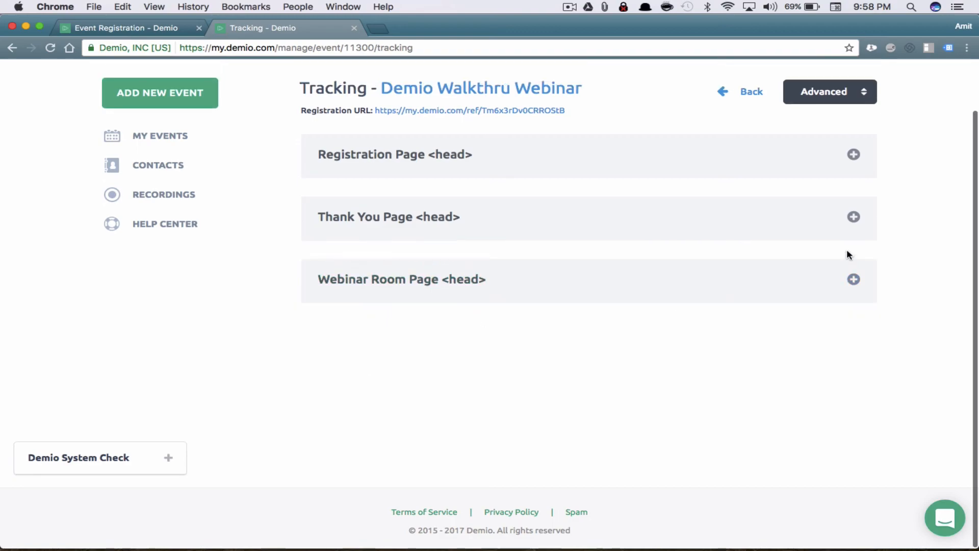
Expand the Registration Page head section and inspect its empty tracking-code box
left_click(495, 162)
left_click(485, 212)
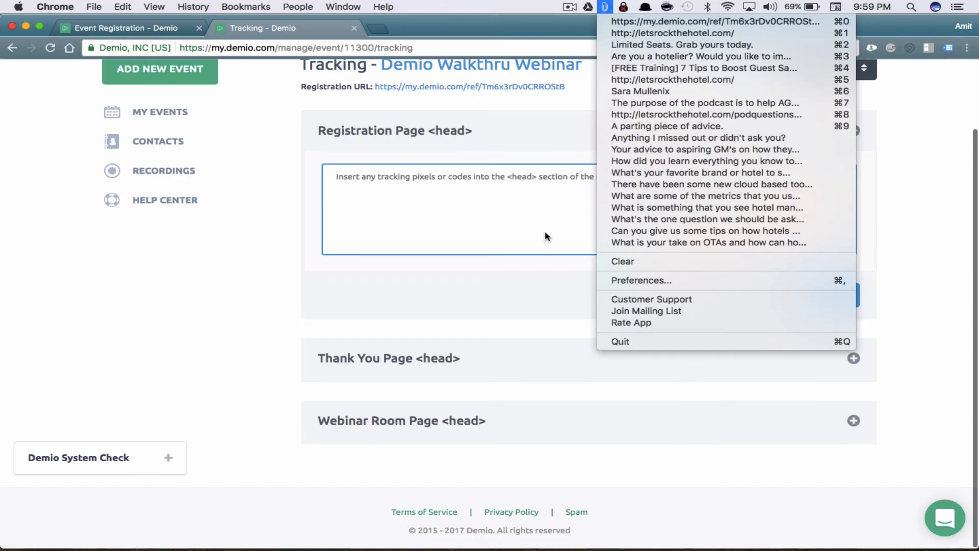
left_click(520, 224)
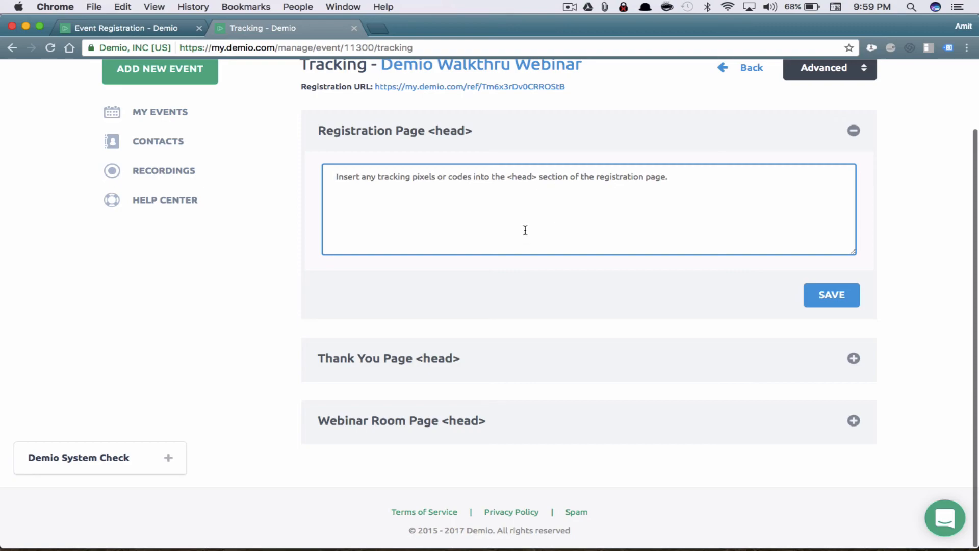
left_click(851, 71)
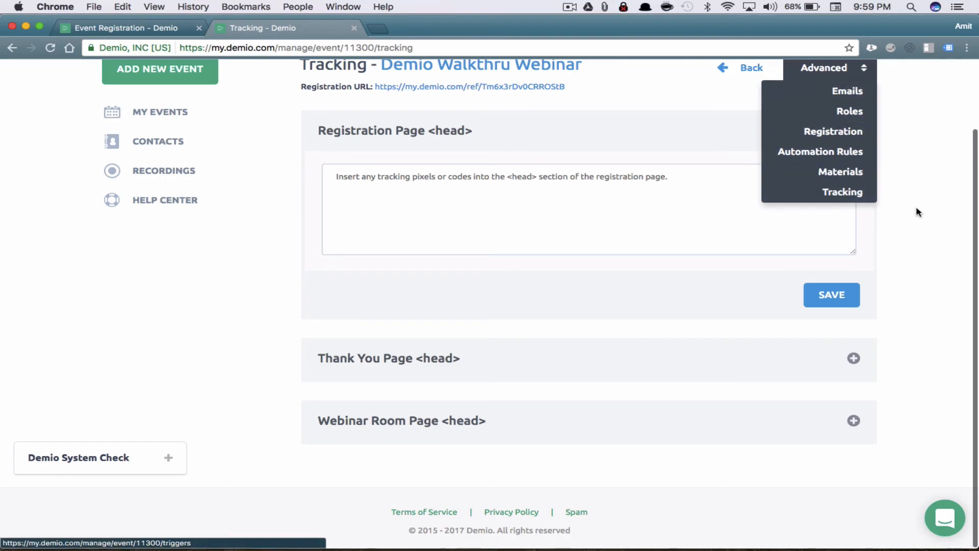
scroll(923, 150, "up", 3)
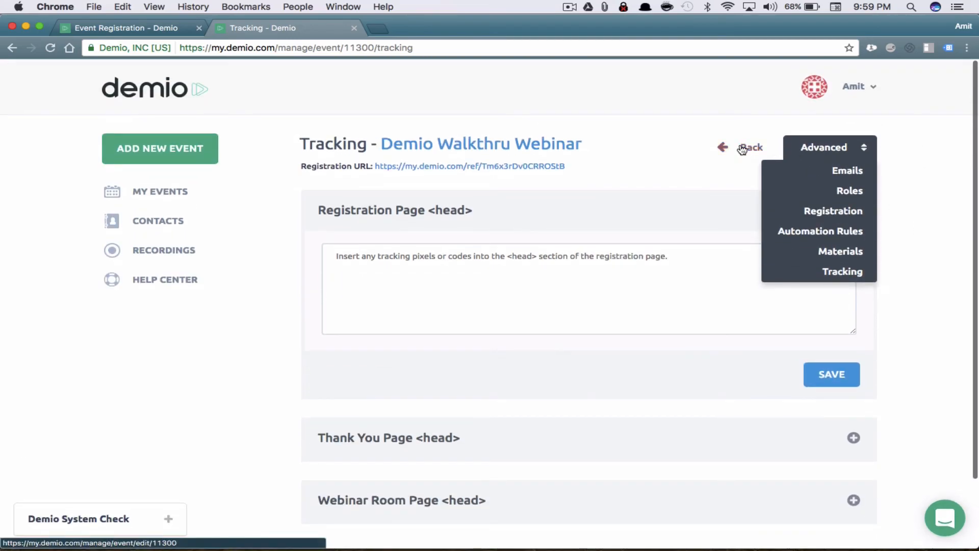
Open the webinar's registration URL in an incognito window
left_click(743, 151)
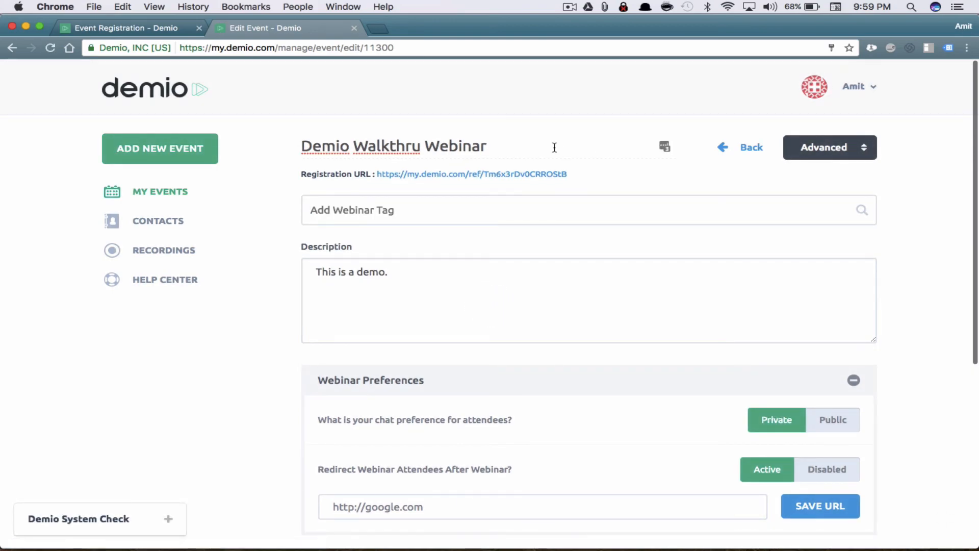
right_click(527, 177)
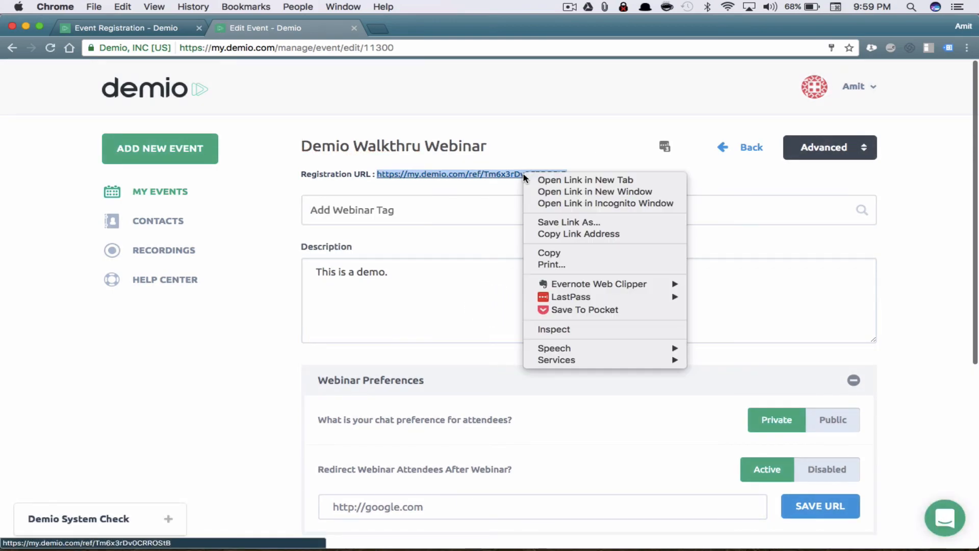
left_click(621, 203)
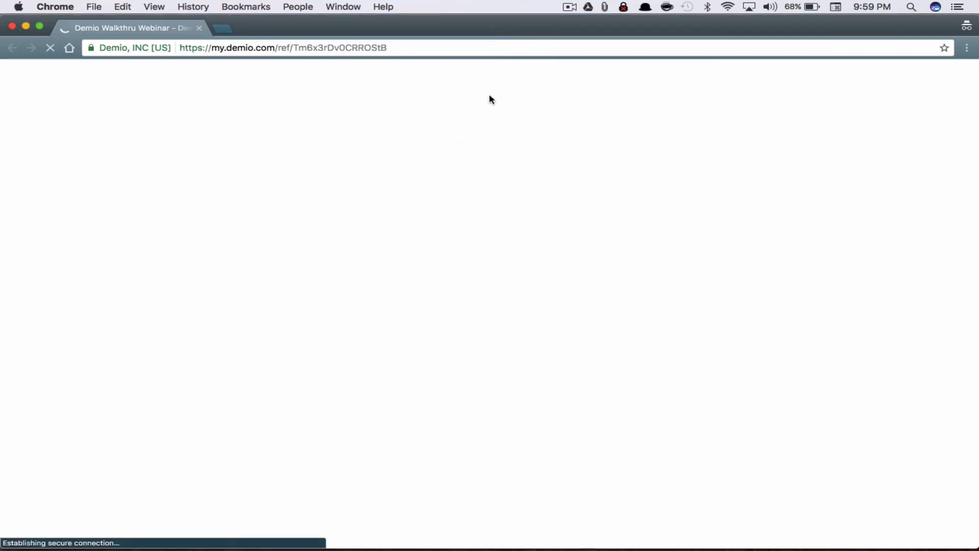
scroll(498, 291, "down", 10)
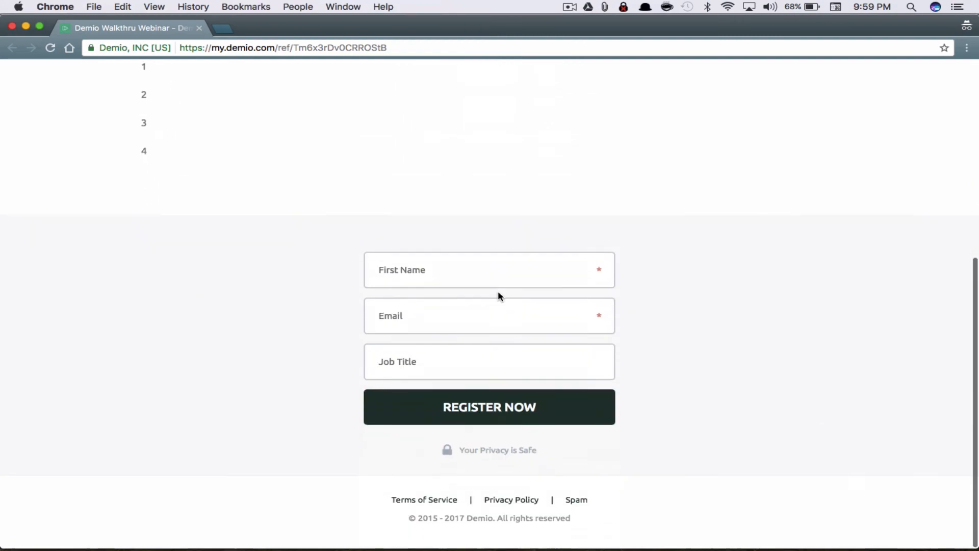
Fill in the registrant's first name, e-mail and job title AGM, then register
left_click(497, 281)
type("Amit")
key("Tab")
key("Down")
key("Tab")
type("A")
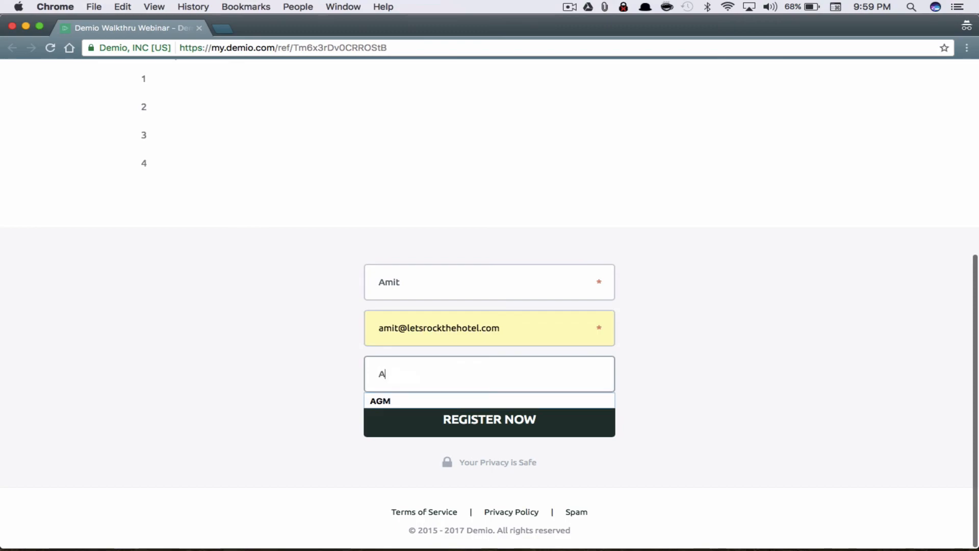
key("Down")
key("Tab")
left_click(498, 427)
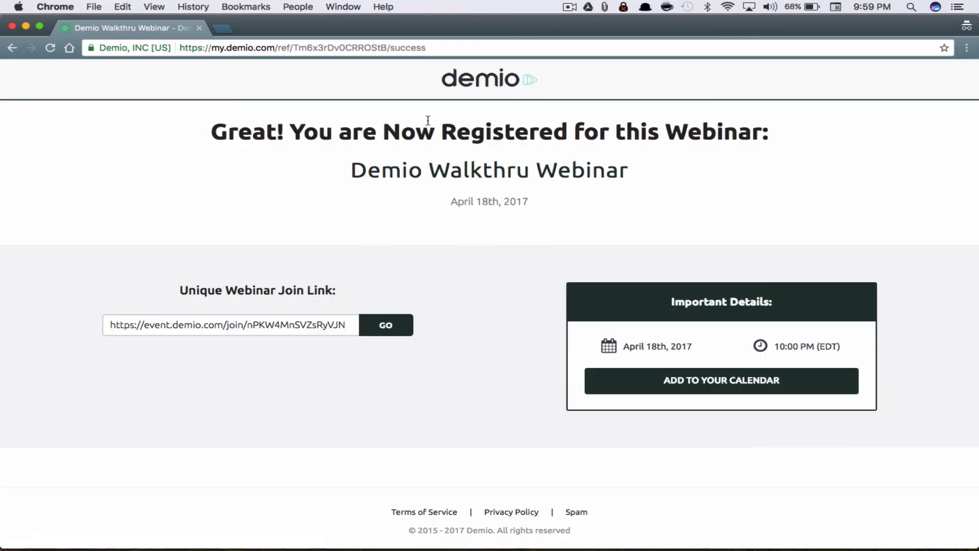
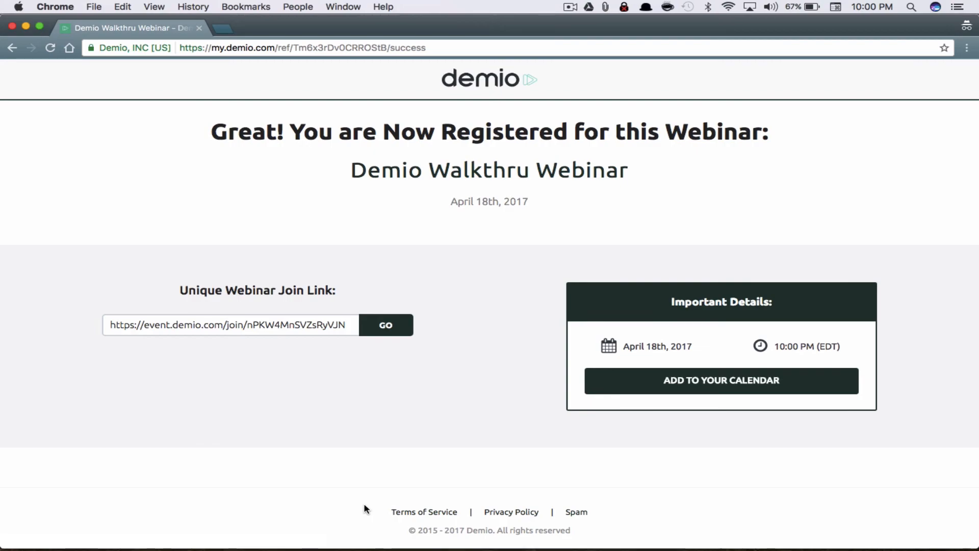
Open the unique webinar join link to reach the attendee's 'Webinar is starting soon' page
left_click_drag(408, 531, 448, 525)
left_click(420, 522)
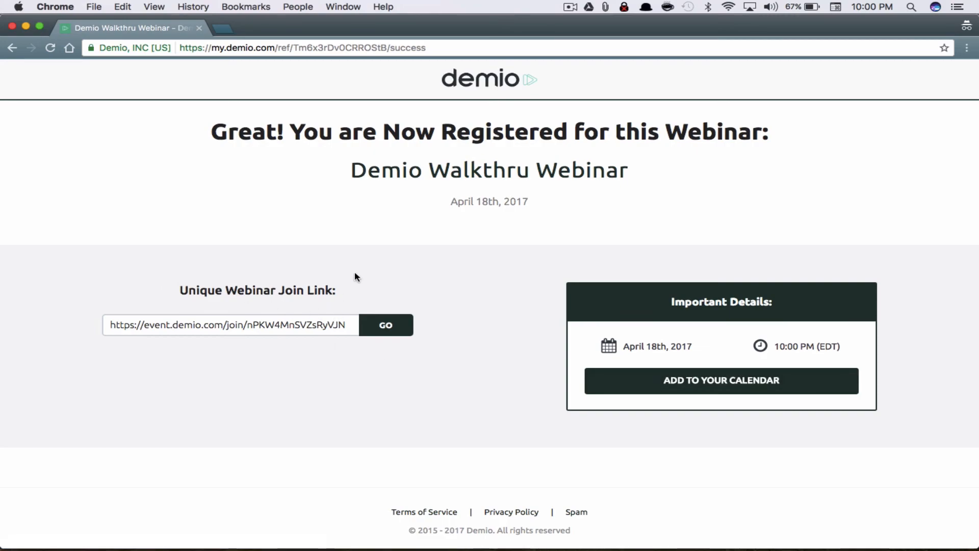
left_click(392, 334)
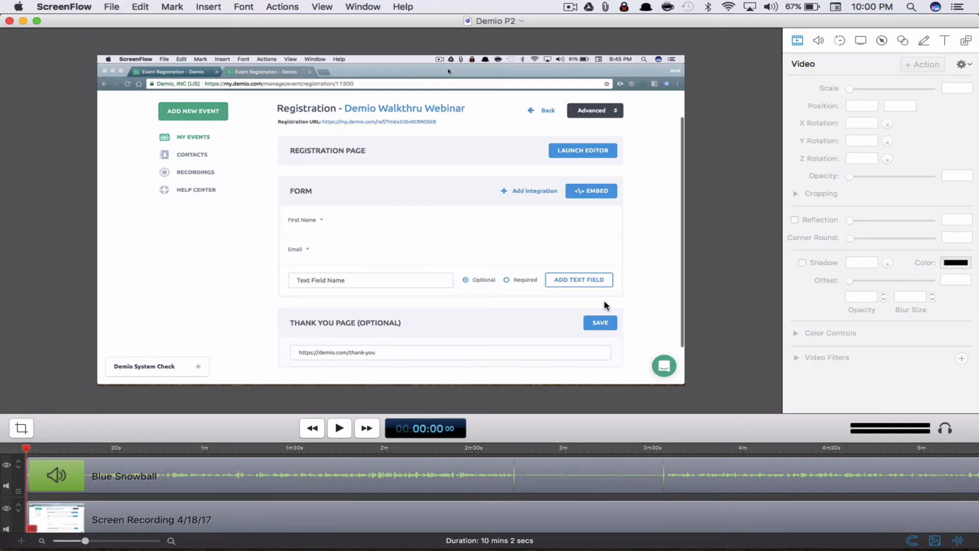
key("super+Tab")
key("ctrl+Up")
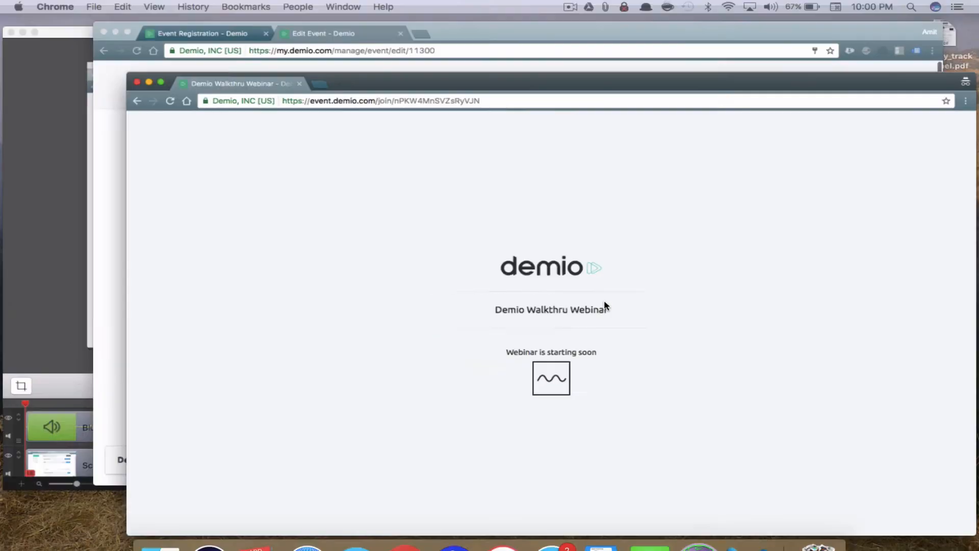
In the dashboard's My Events, open Demio Walkthru Webinar's registrations and the sole registrant's contact
left_click(526, 159)
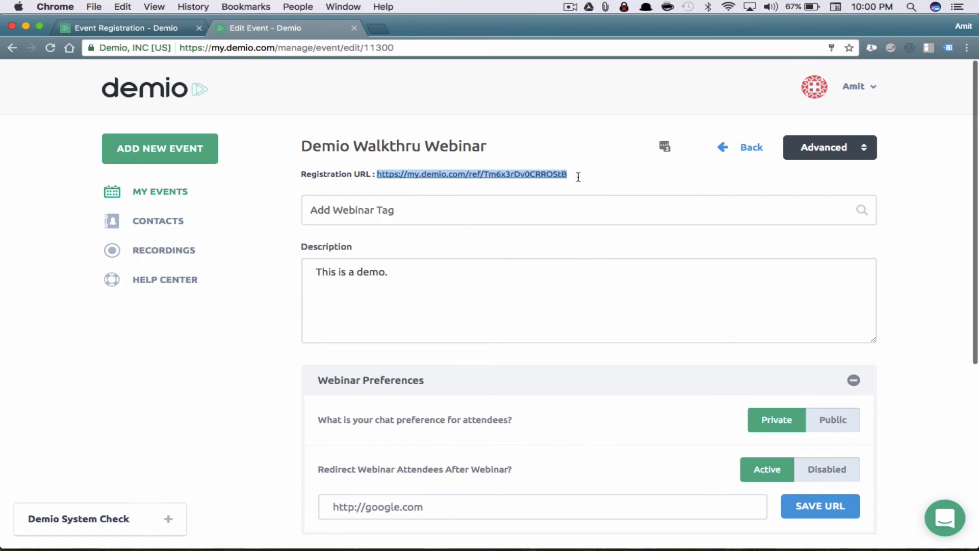
left_click(153, 191)
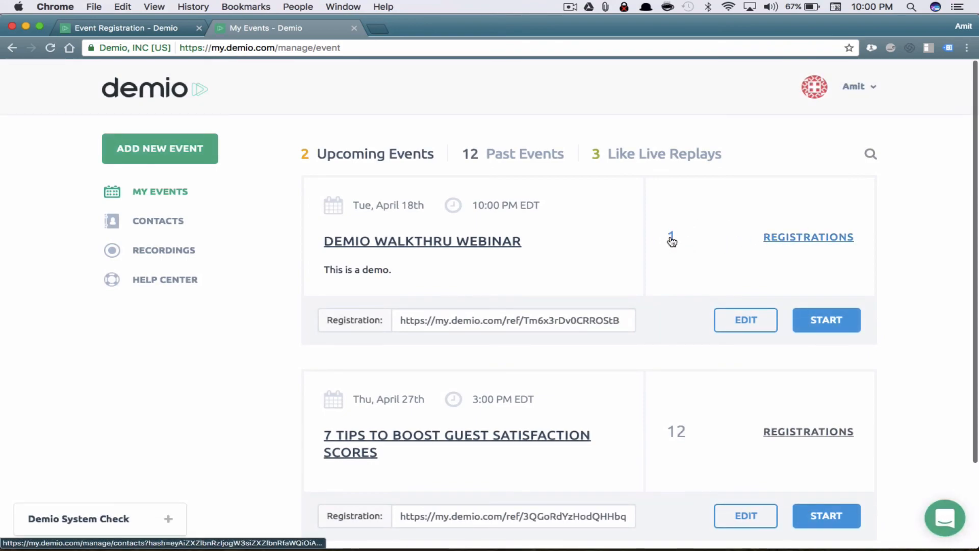
left_click(807, 238)
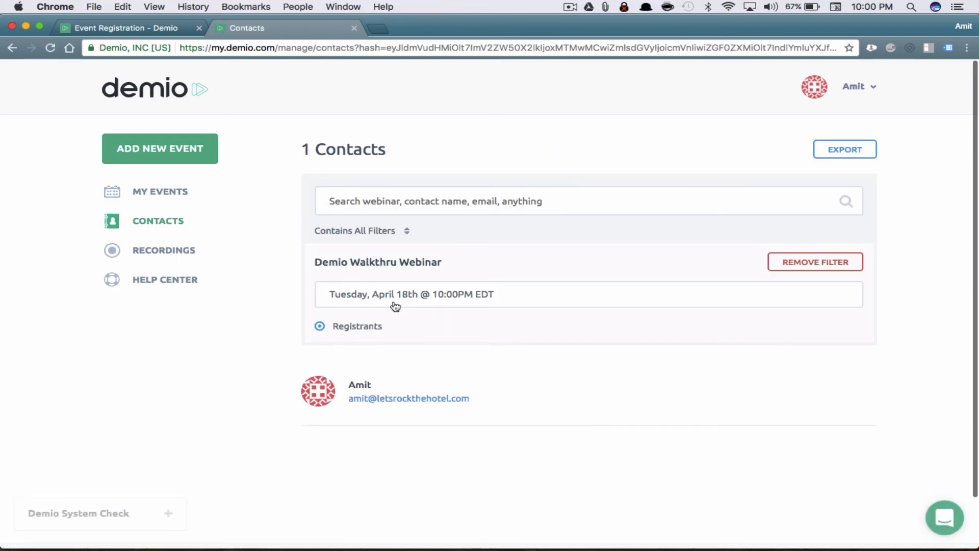
left_click(380, 385)
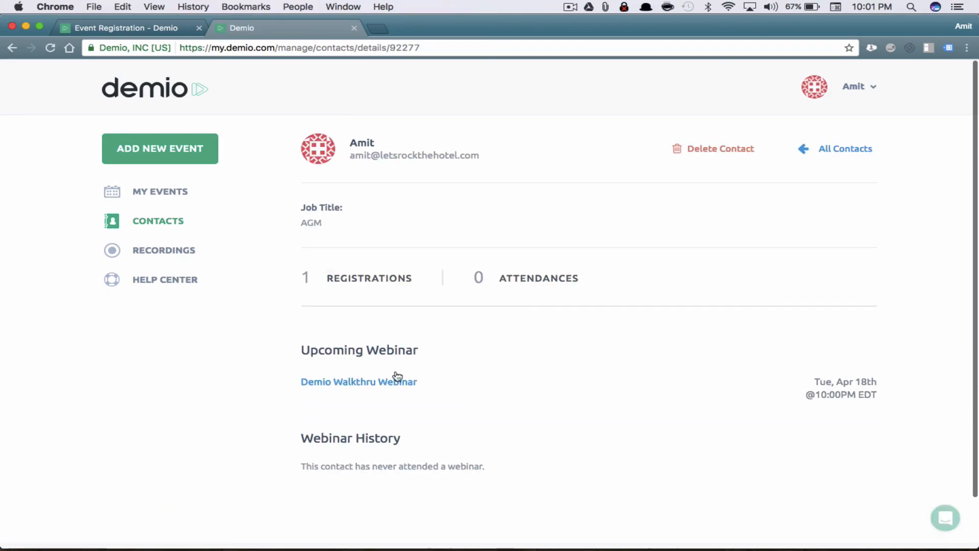
Review the contact's upcoming webinar date and the empty Webinar History section
left_click_drag(873, 392, 806, 379)
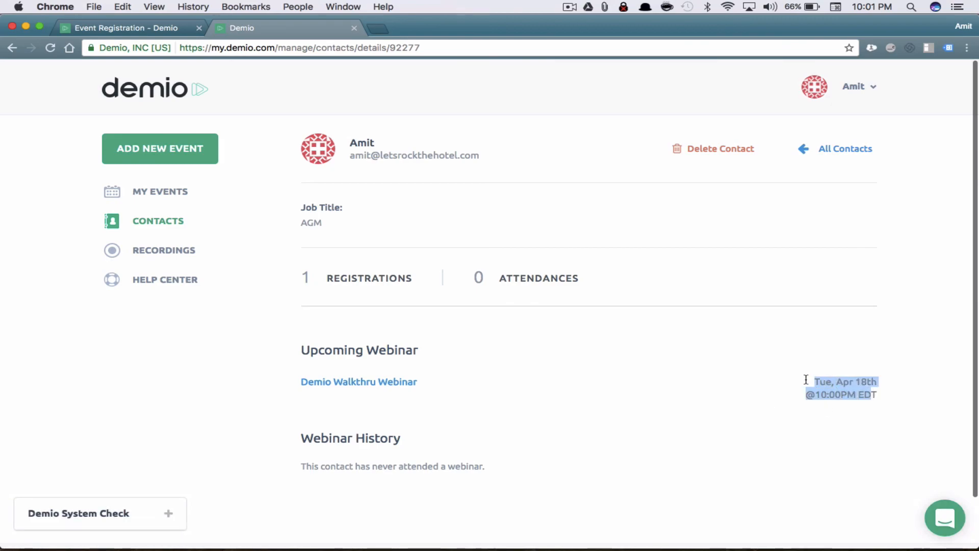
left_click(867, 392)
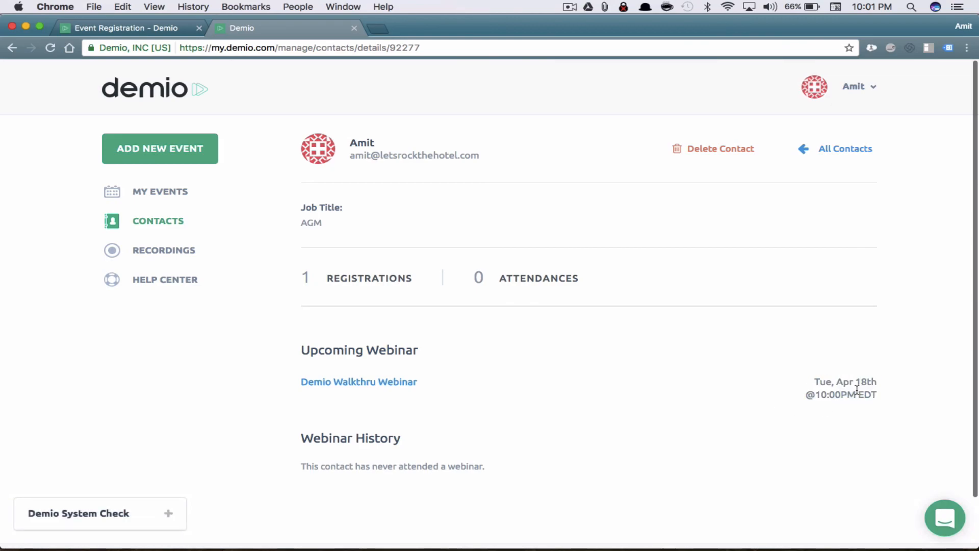
scroll(855, 389, "down", 2)
left_click_drag(480, 412, 281, 363)
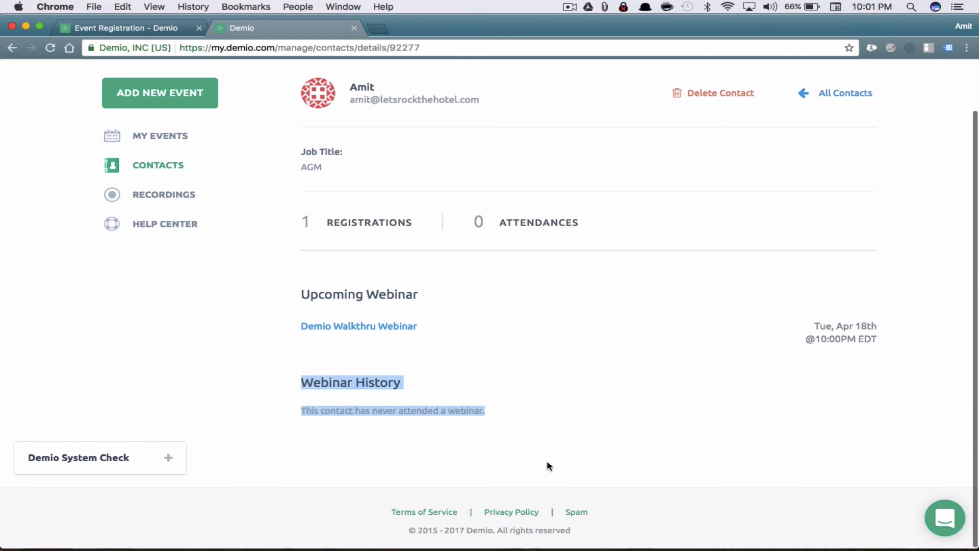
left_click(317, 418)
left_click_drag(312, 382, 476, 397)
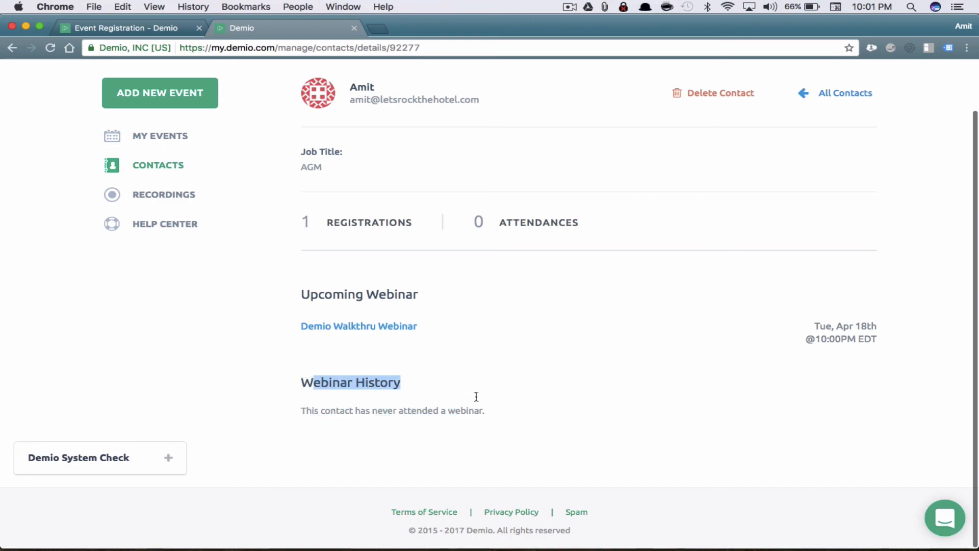
scroll(477, 397, "up", 3)
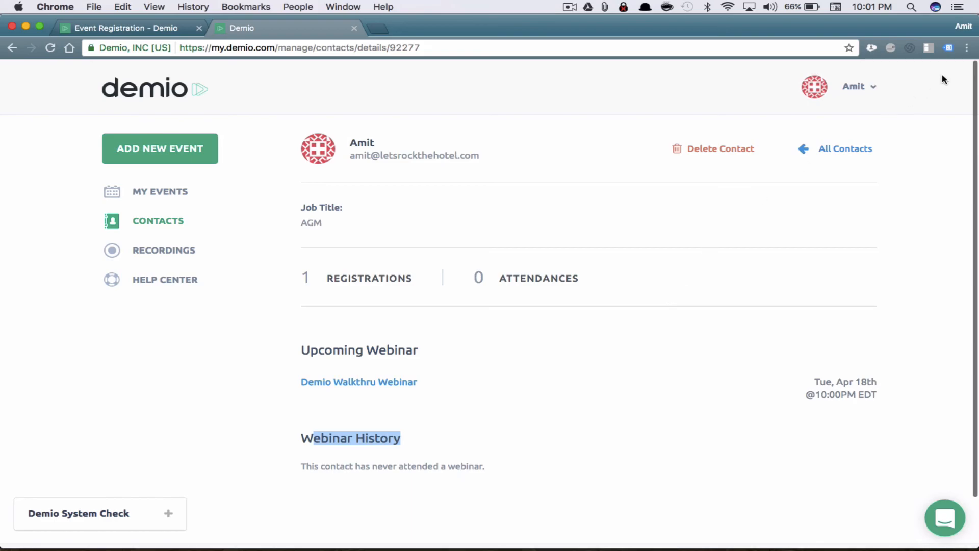
left_click(873, 88)
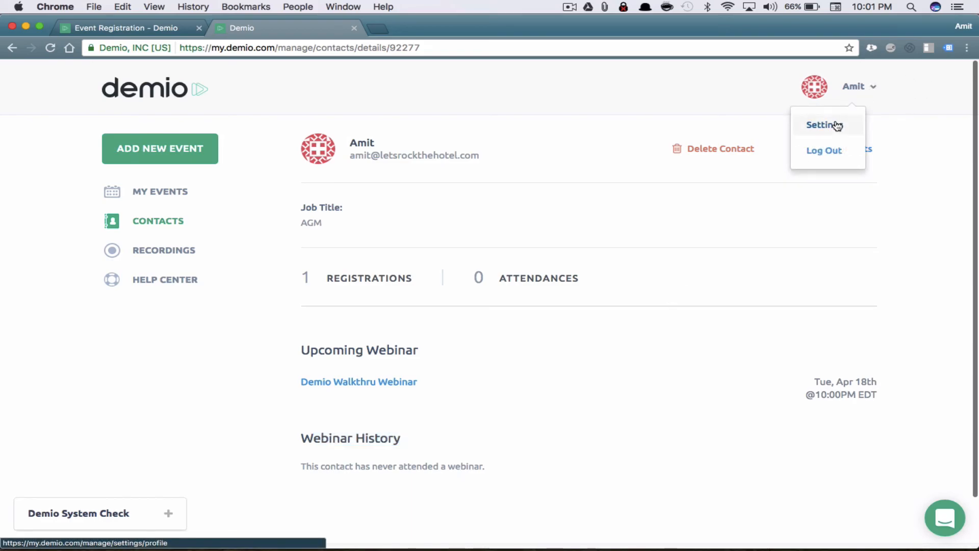
Look through the account Settings Profile tab, then return to the My Events list
left_click(837, 126)
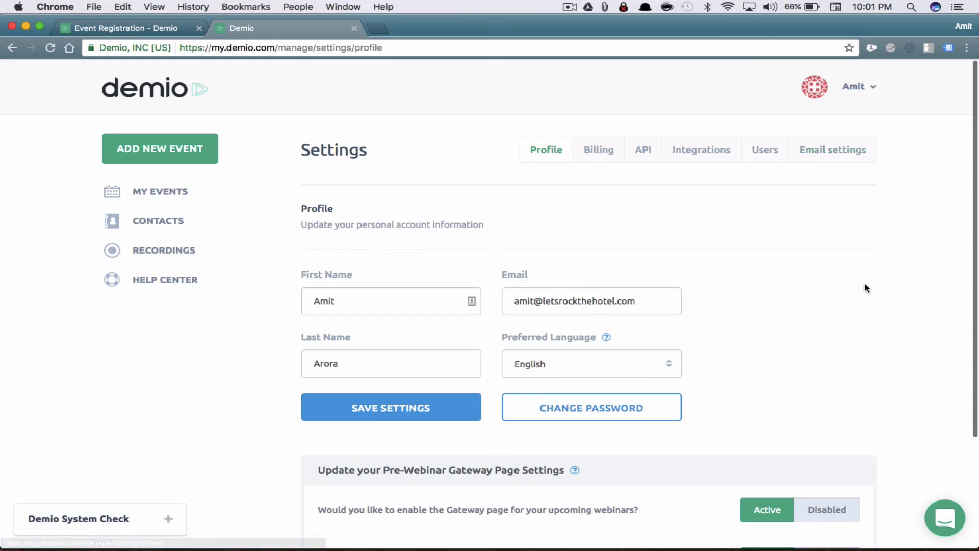
scroll(865, 287, "down", 3)
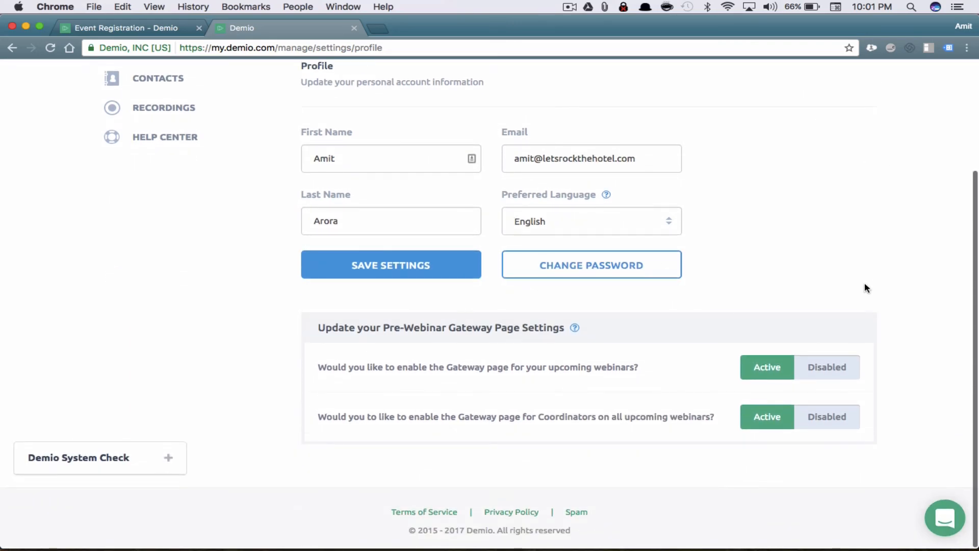
scroll(866, 287, "up", 3)
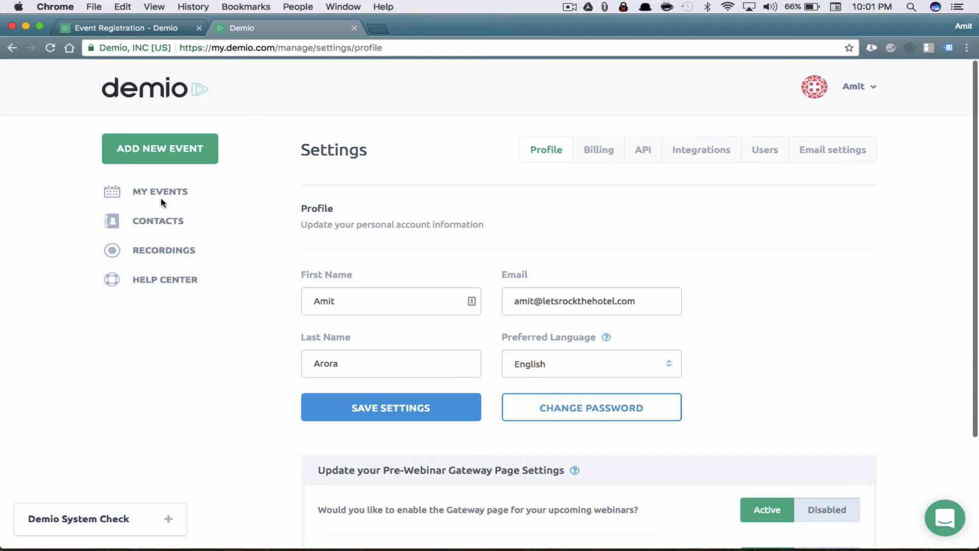
left_click(146, 193)
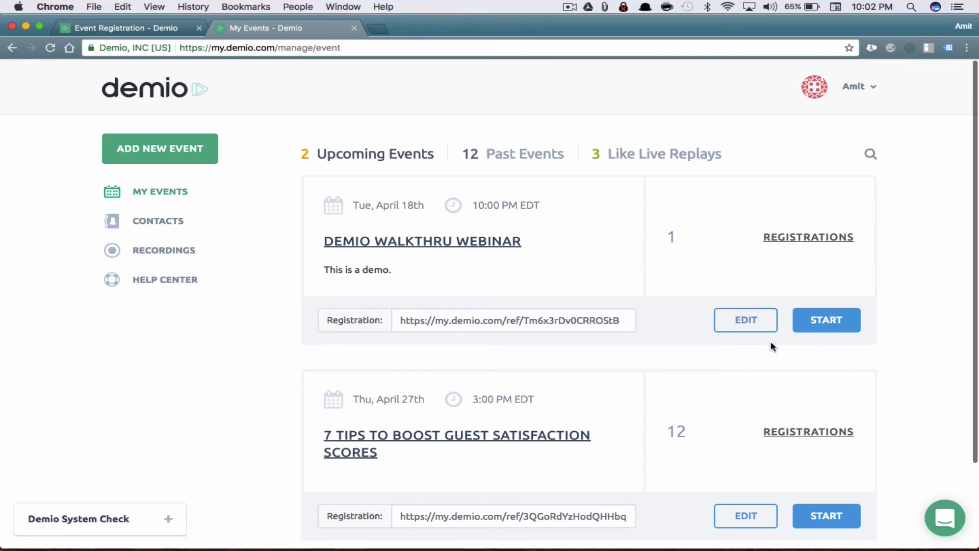
Start Demio Walkthru Webinar as host and try ticking and unticking the pre-login checklist items
left_click(838, 325)
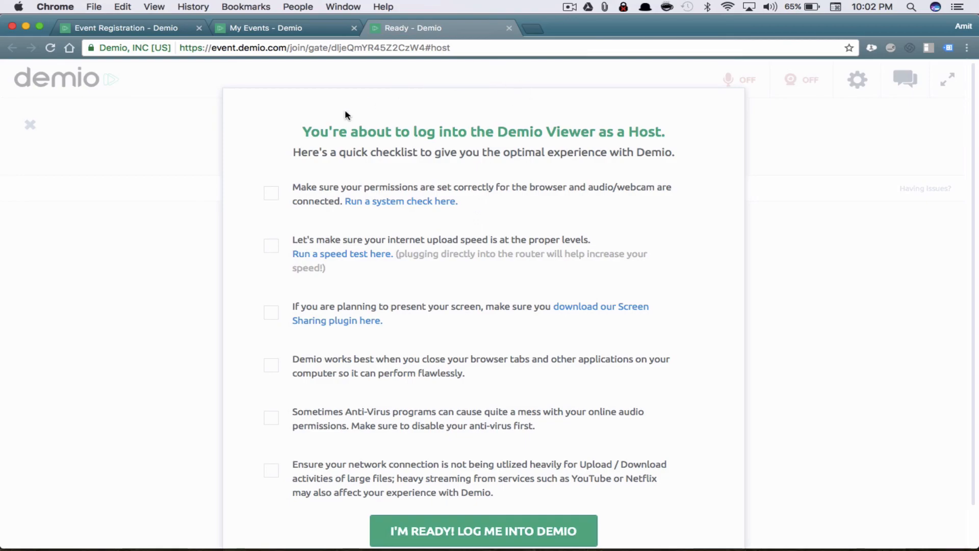
scroll(430, 359, "down", 2)
scroll(430, 358, "up", 2)
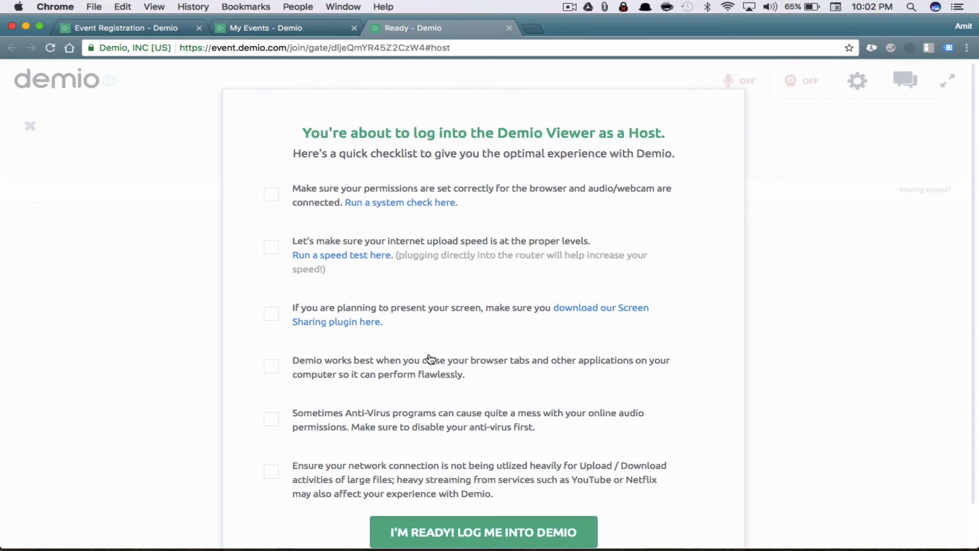
left_click(269, 194)
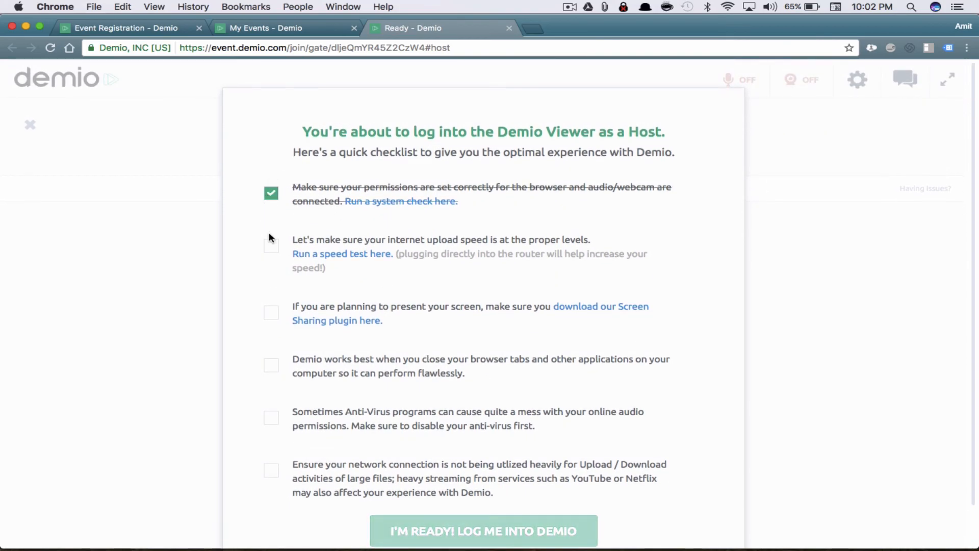
left_click(271, 244)
left_click(270, 245)
left_click(270, 195)
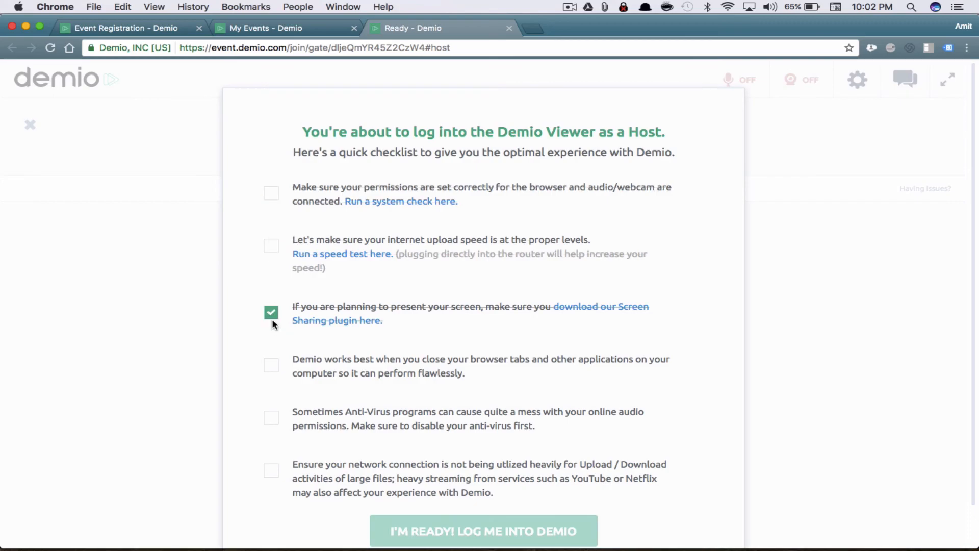
left_click(271, 313)
scroll(459, 353, "down", 2)
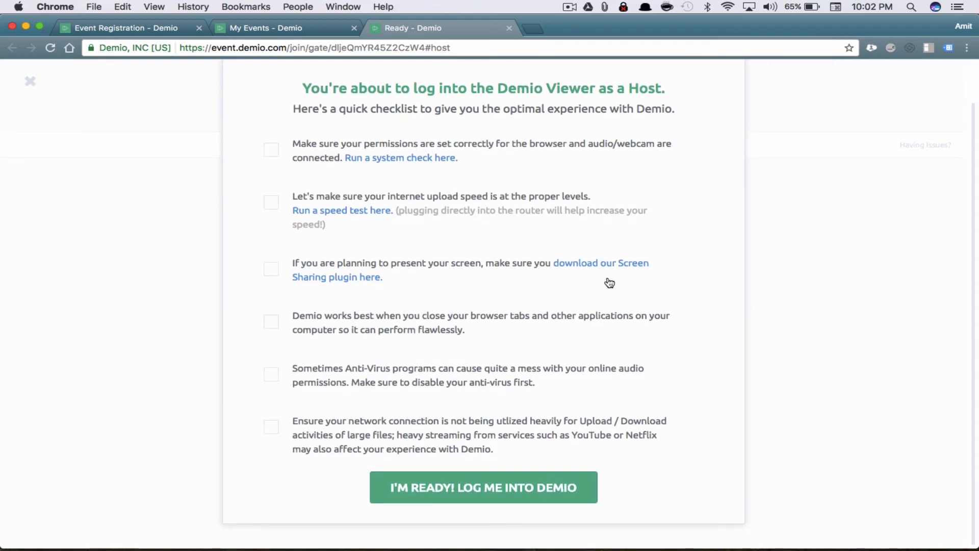
Run the system speed check (11.48 Mbps down, 5.87 Mbps up) and close its tab
left_click(358, 214)
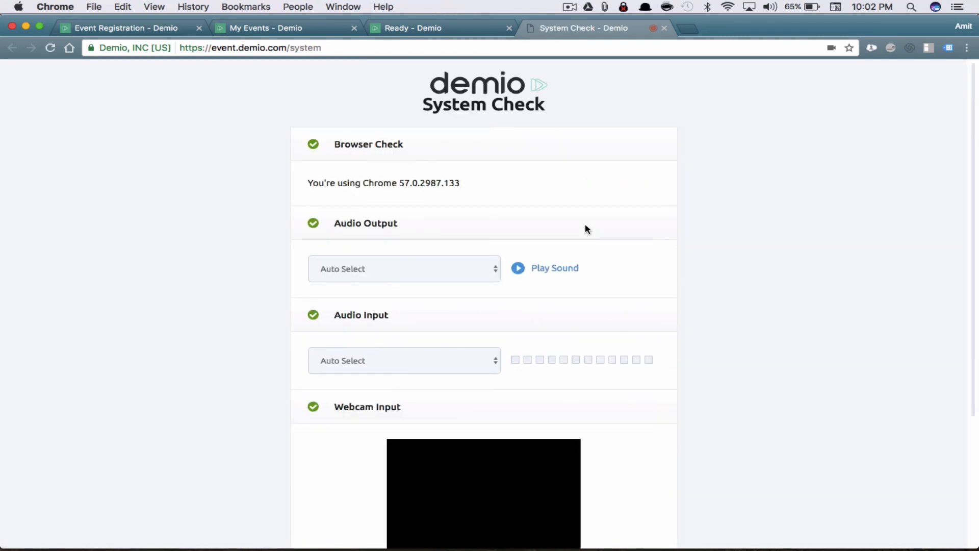
scroll(586, 227, "down", 5)
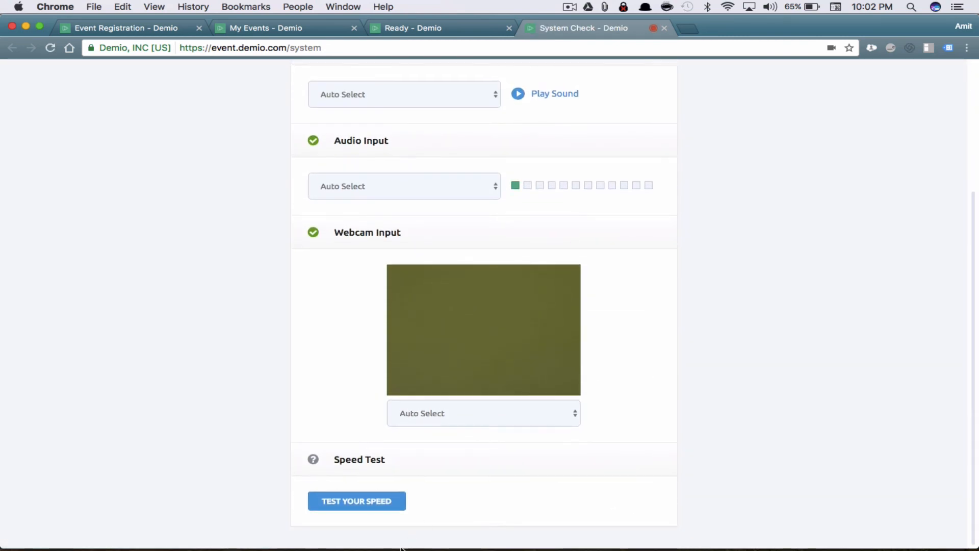
left_click(380, 500)
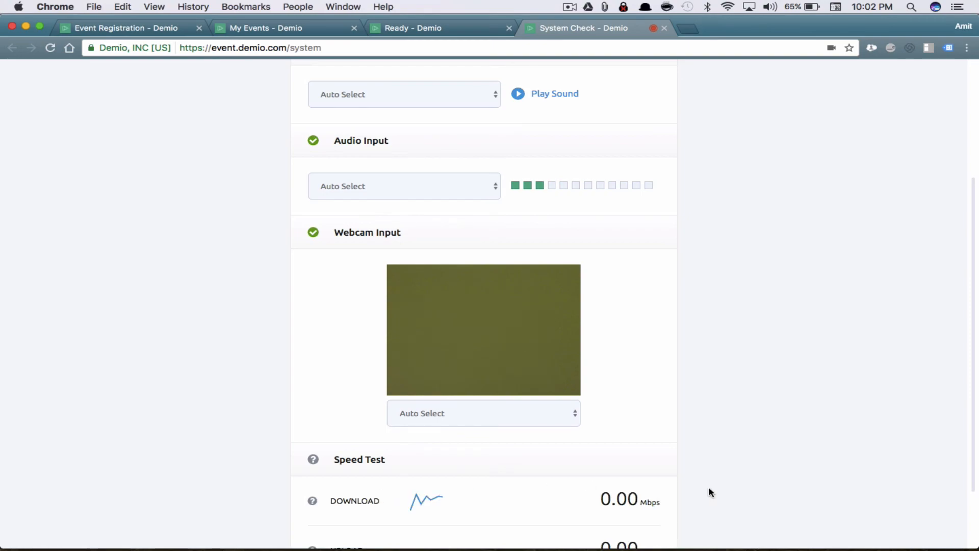
scroll(709, 491, "down", 3)
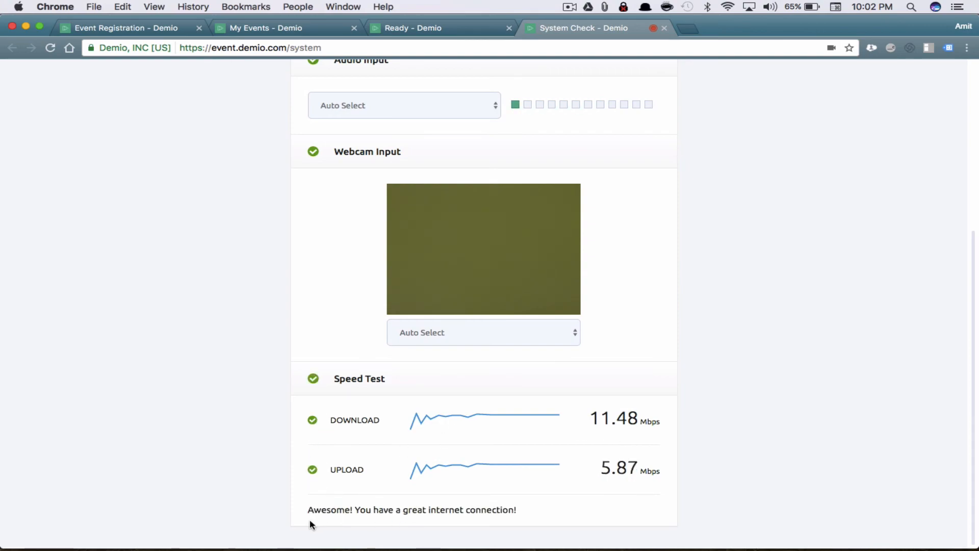
left_click_drag(310, 518, 466, 520)
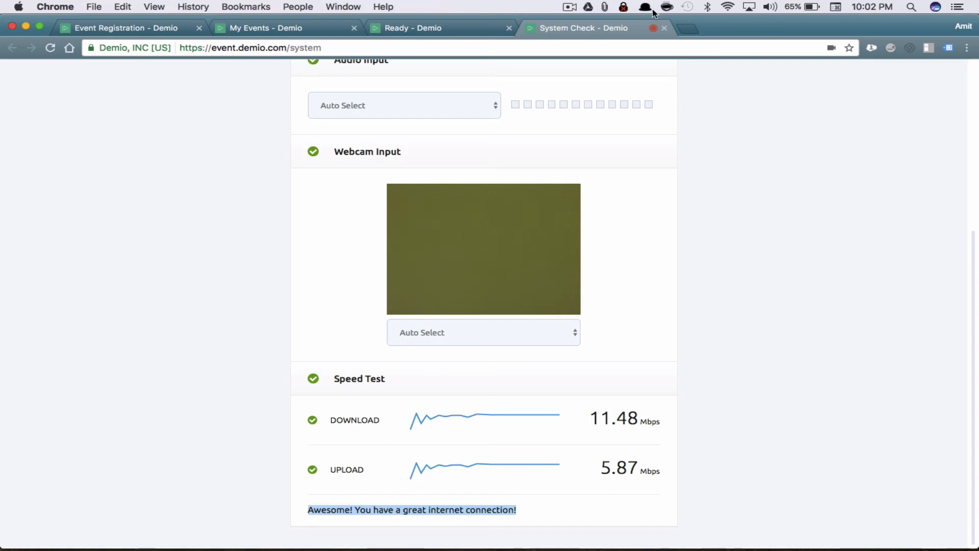
left_click(665, 28)
scroll(526, 157, "up", 2)
scroll(525, 153, "down", 2)
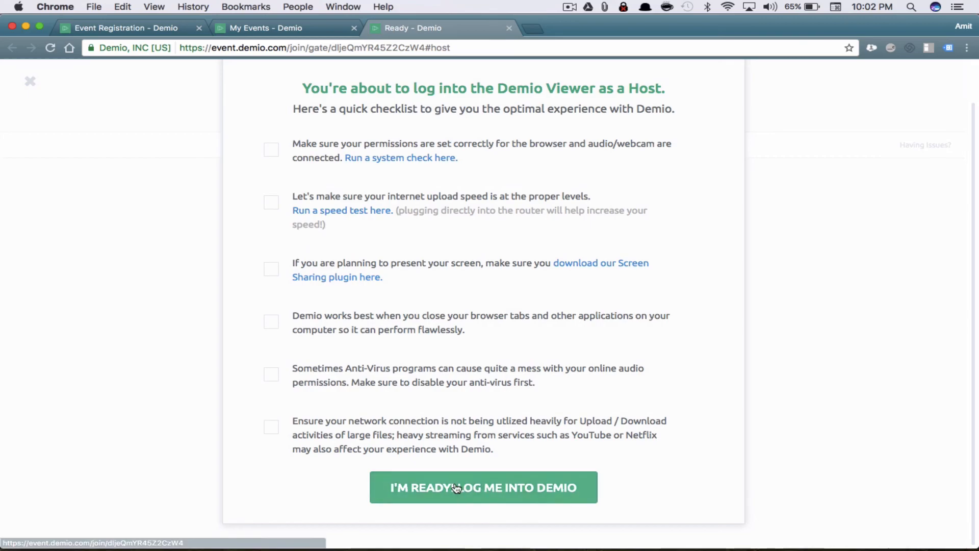
Log in as host, glance at the attendee's waiting page, then bring Webinar Backstage forward
left_click(485, 492)
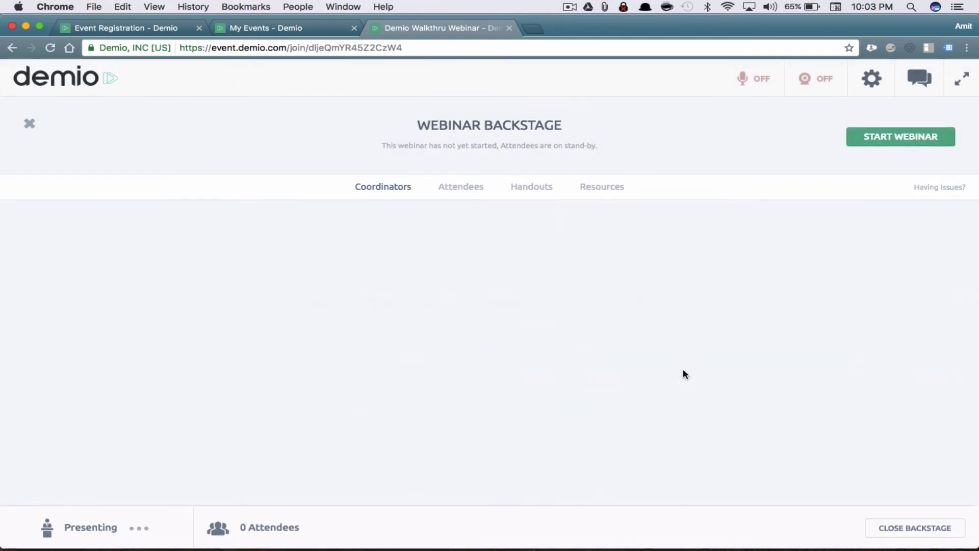
key("ctrl+Up")
left_click(617, 211)
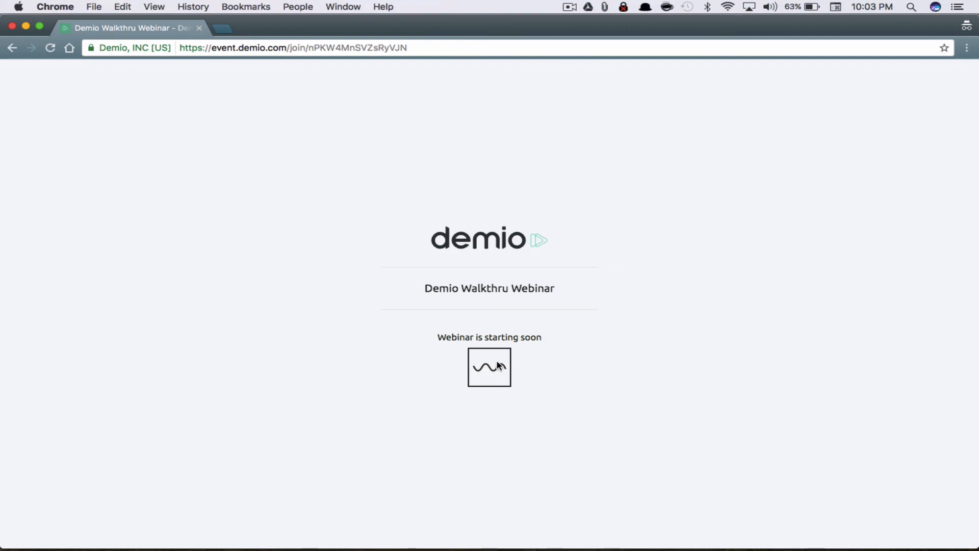
left_click_drag(438, 335, 568, 334)
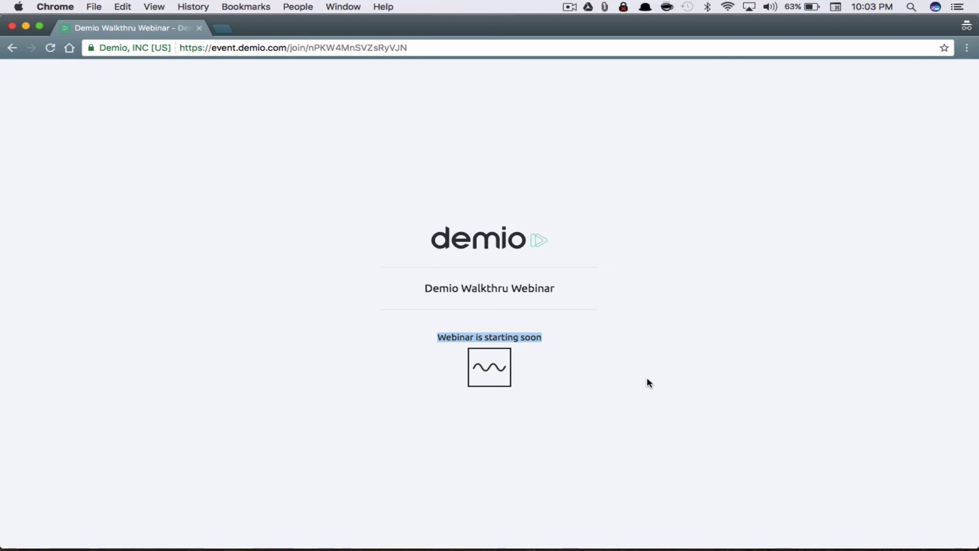
key("ctrl+Up")
left_click(611, 156)
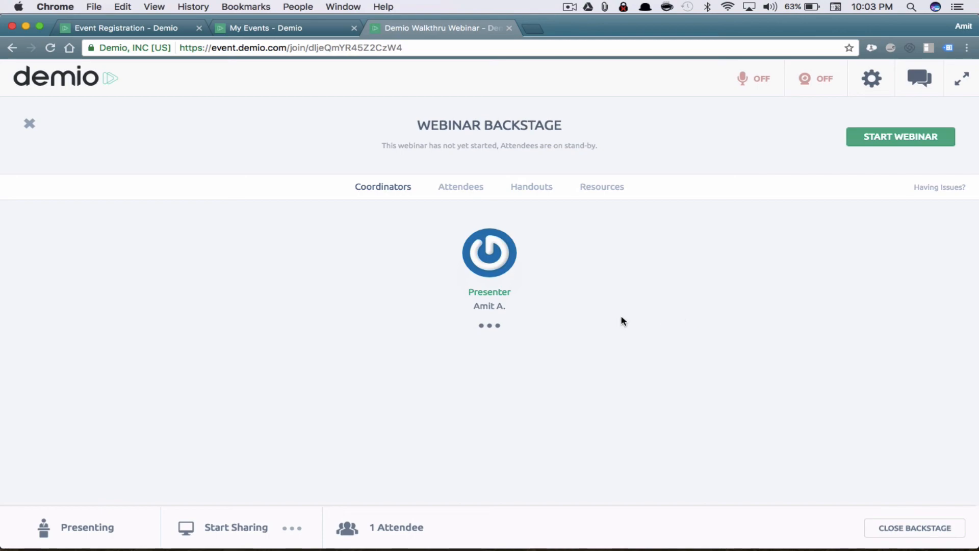
Show the extra screen-sharing options beside Start Sharing
left_click(299, 529)
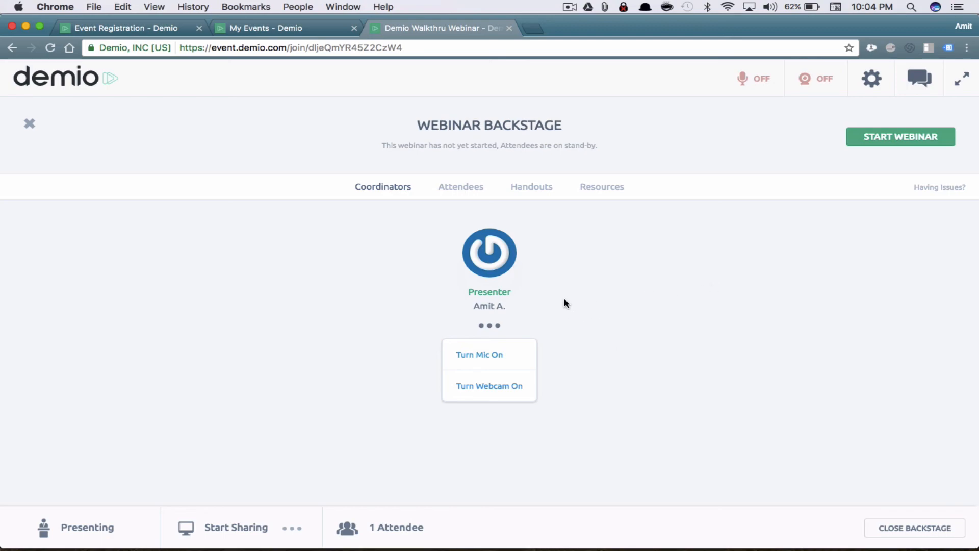
left_click(493, 355)
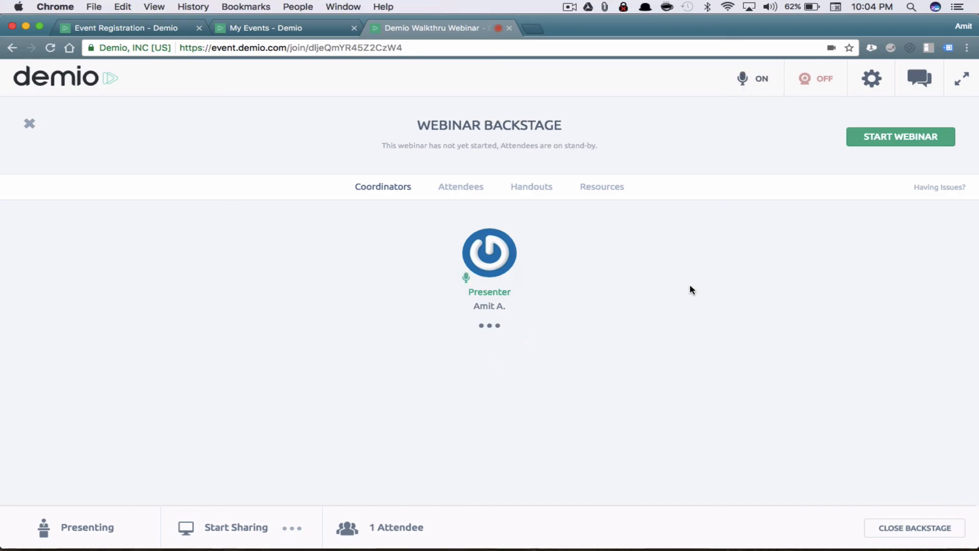
key("ctrl+Up")
key("ctrl+Up")
key("ctrl+Up")
left_click(589, 176)
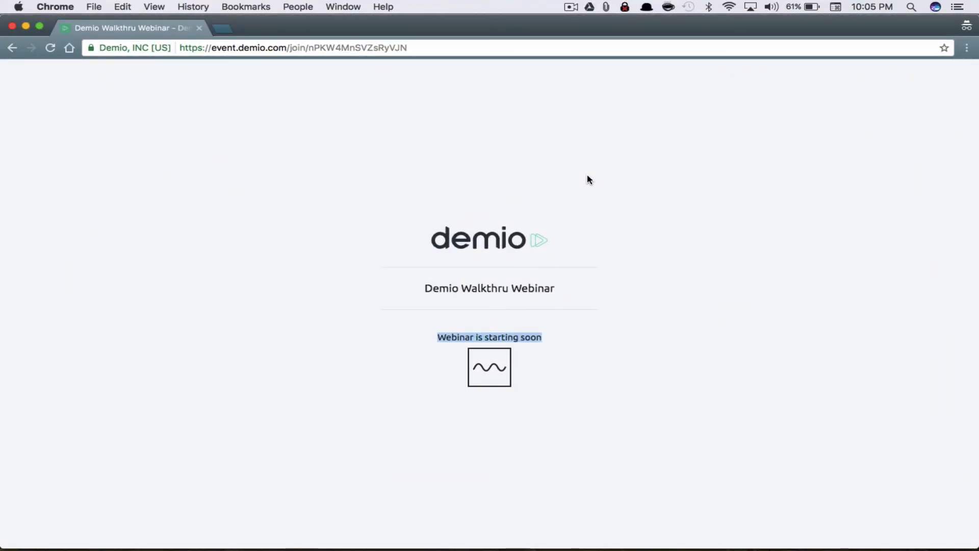
key("ctrl+Up")
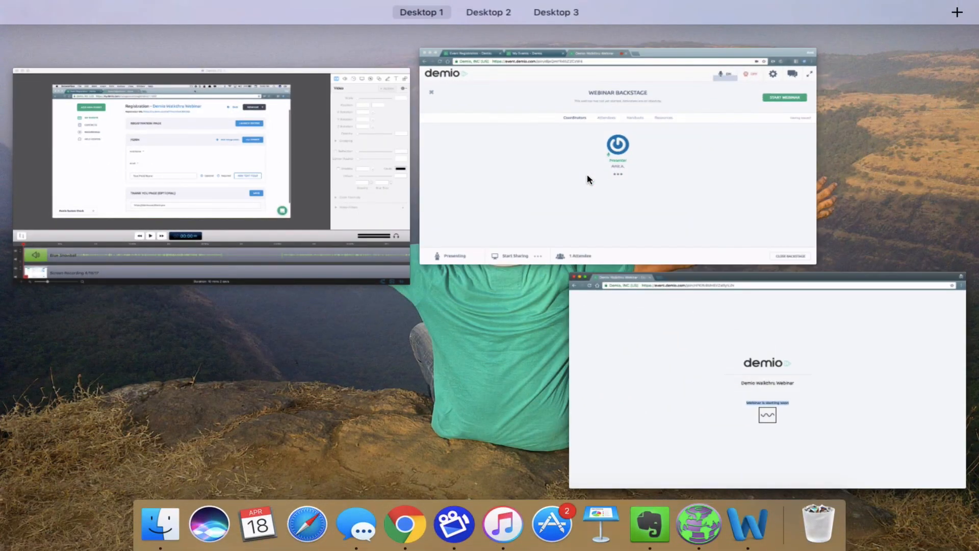
left_click(710, 173)
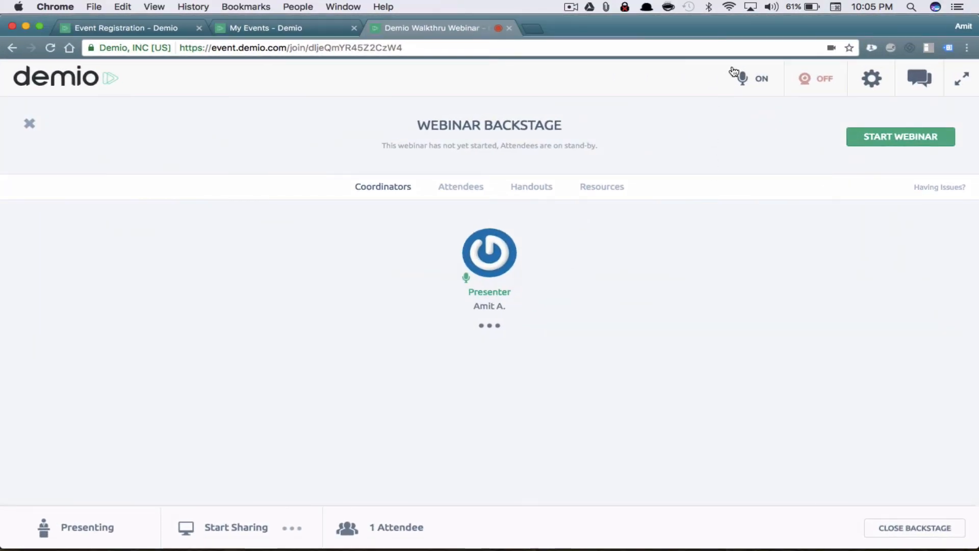
left_click(764, 87)
left_click(829, 83)
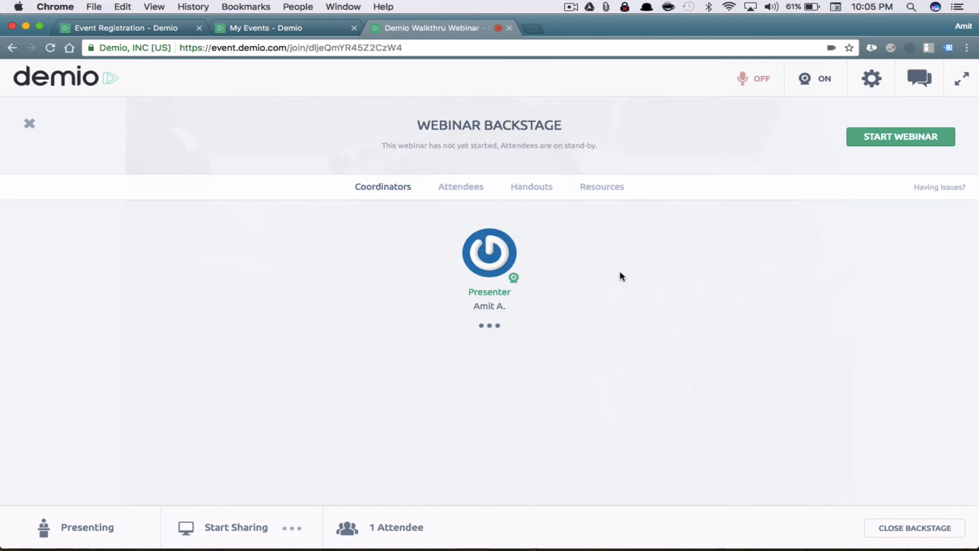
key("ctrl+Up")
left_click(602, 221)
key("ctrl+Up")
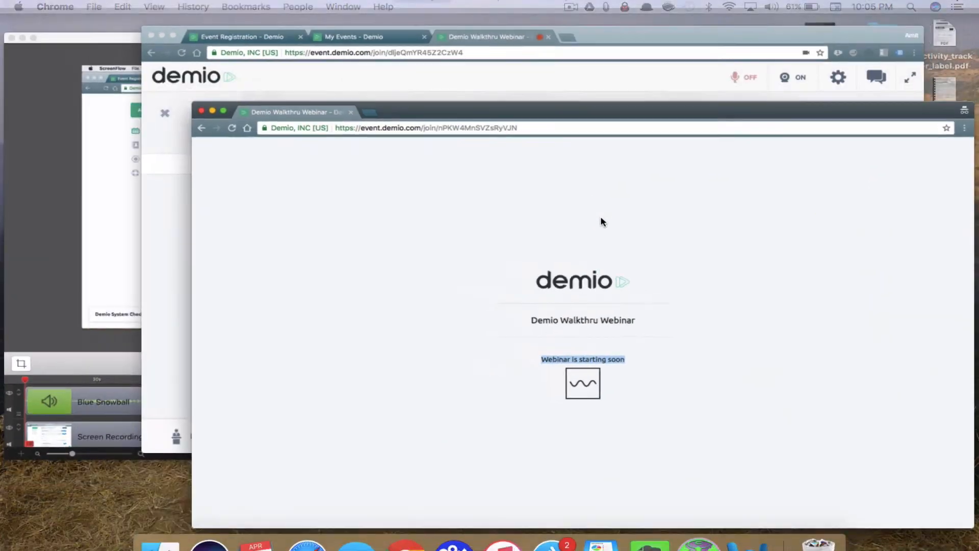
left_click(699, 128)
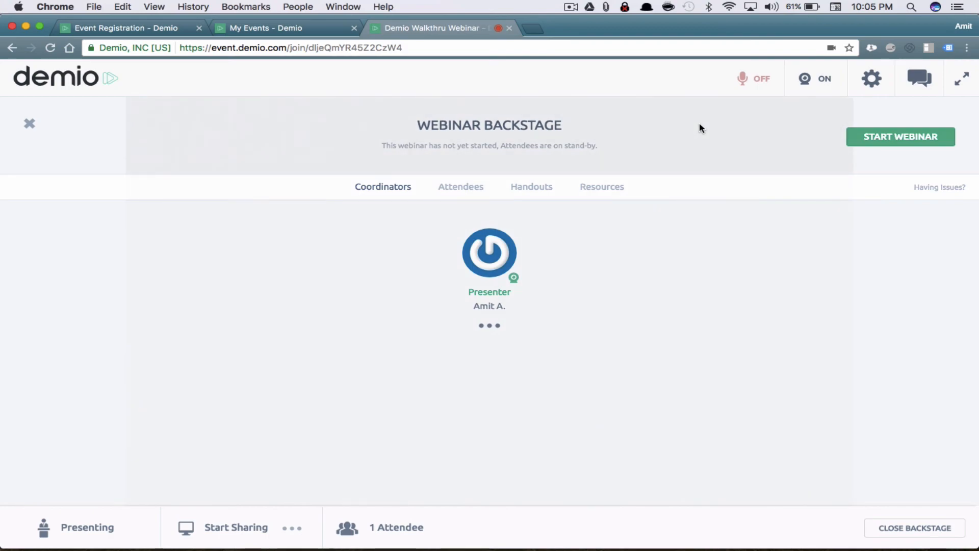
left_click(815, 95)
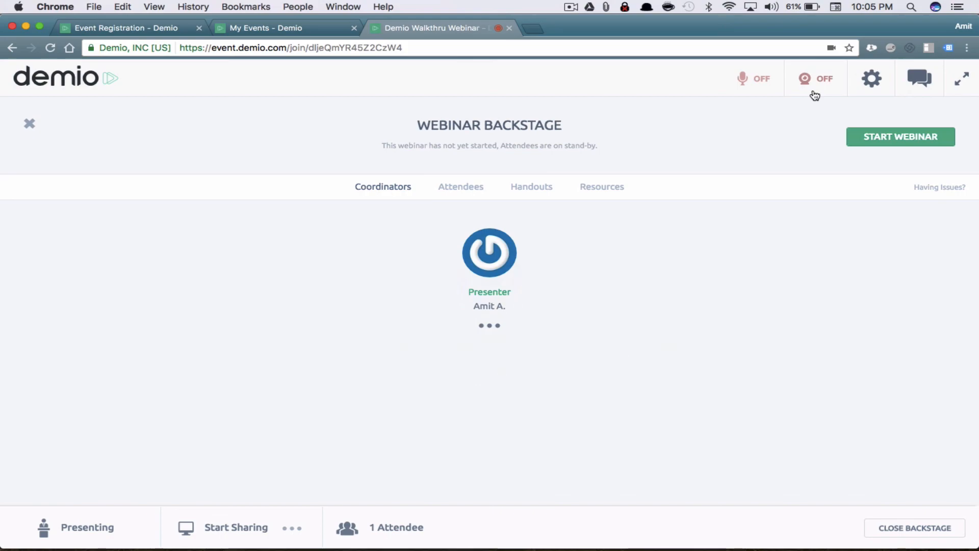
left_click(871, 81)
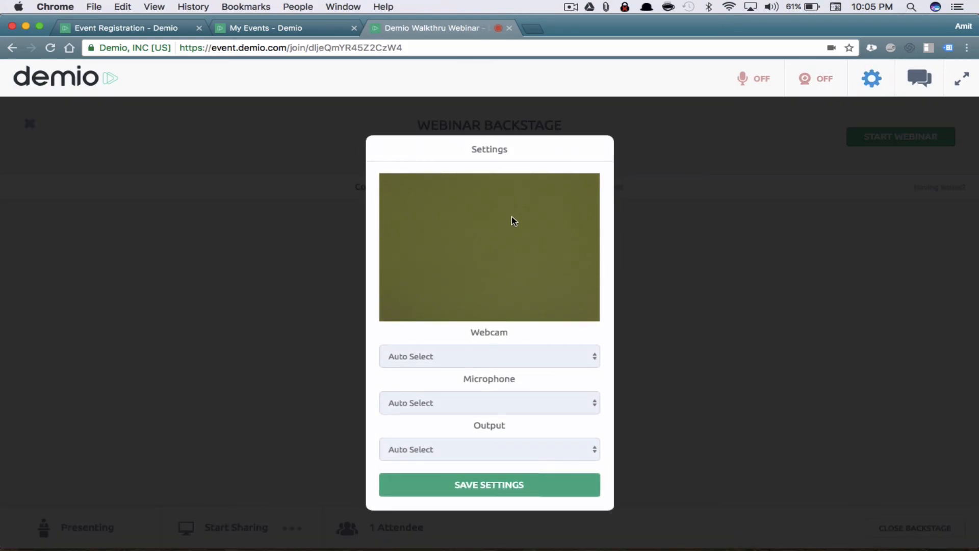
Set the microphone to Blue Snowball, leave webcam and output on Auto Select, and save
left_click(511, 355)
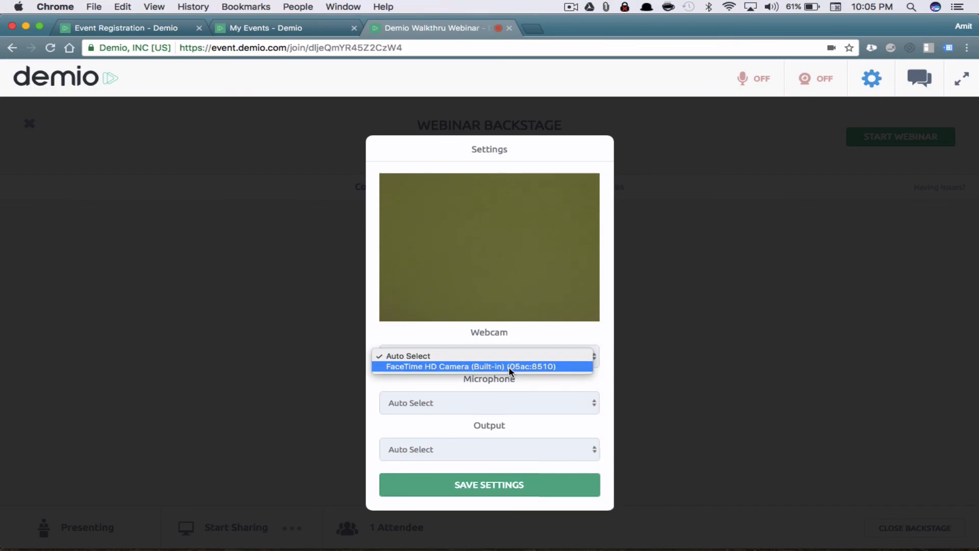
left_click(541, 339)
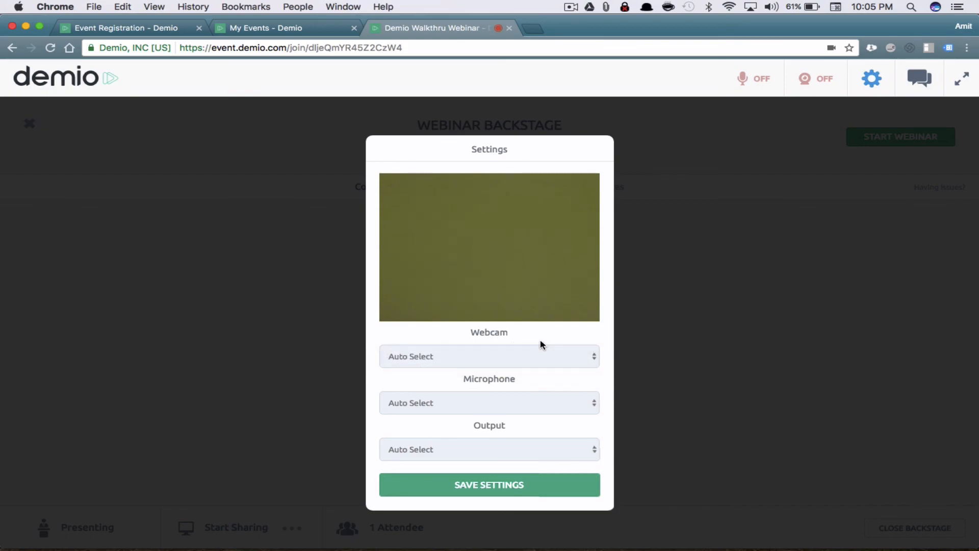
left_click(511, 450)
left_click(519, 422)
left_click(520, 394)
left_click(496, 433)
left_click(516, 490)
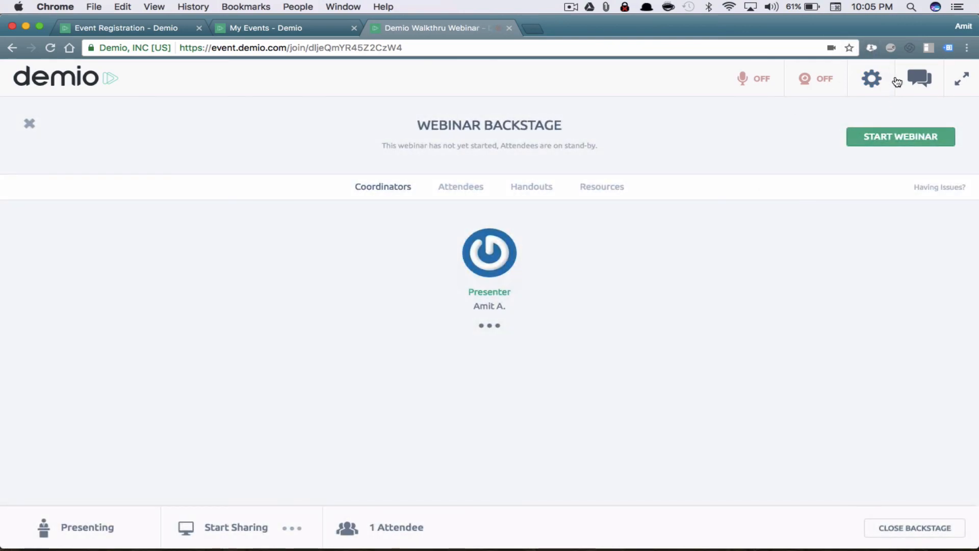
left_click(920, 80)
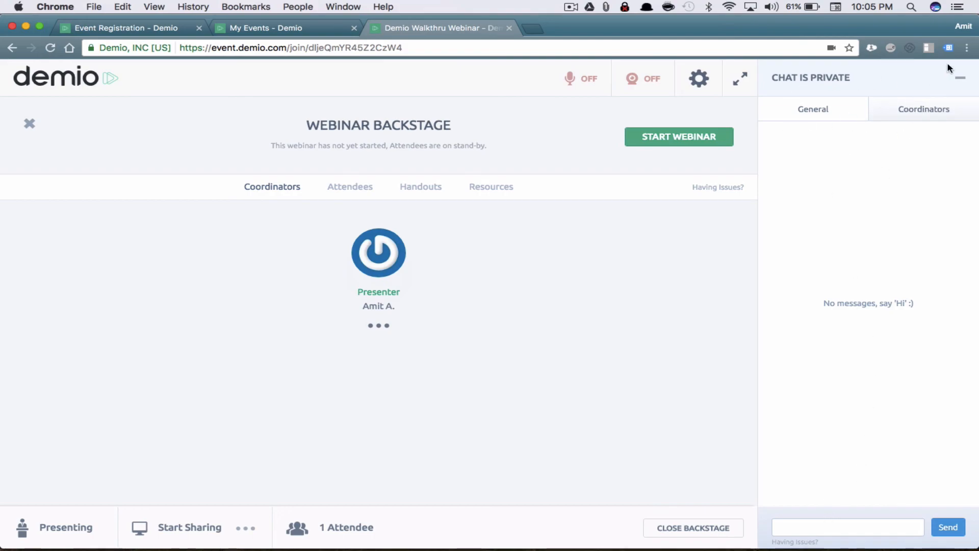
left_click(928, 118)
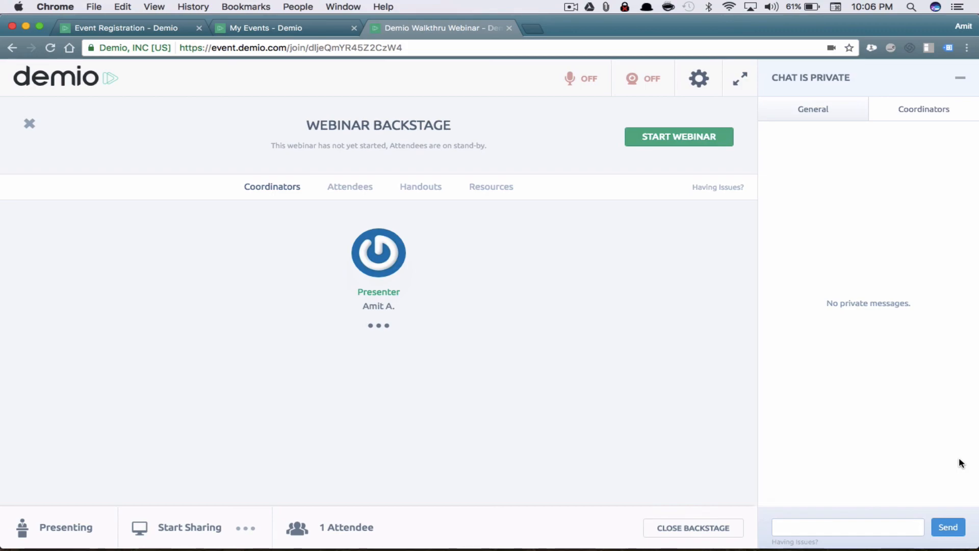
left_click(837, 115)
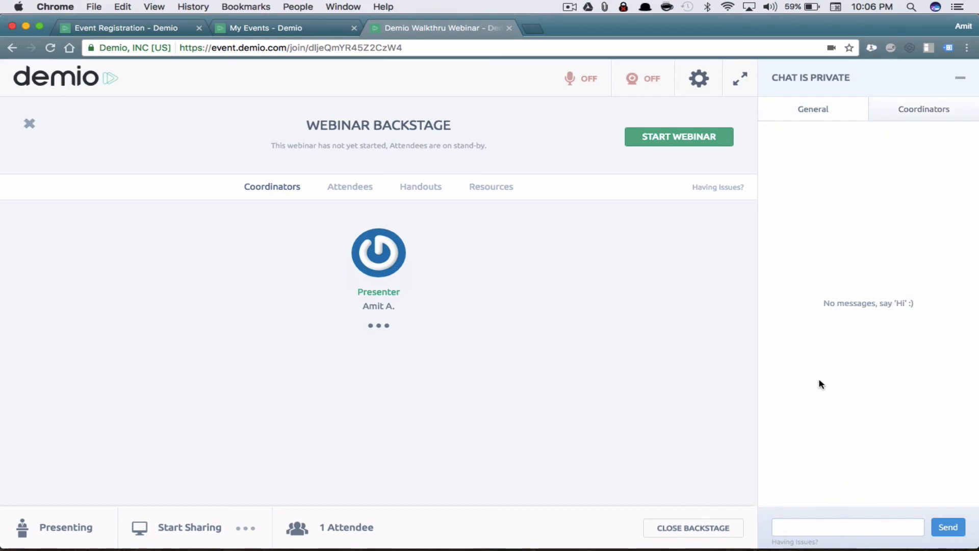
left_click(960, 79)
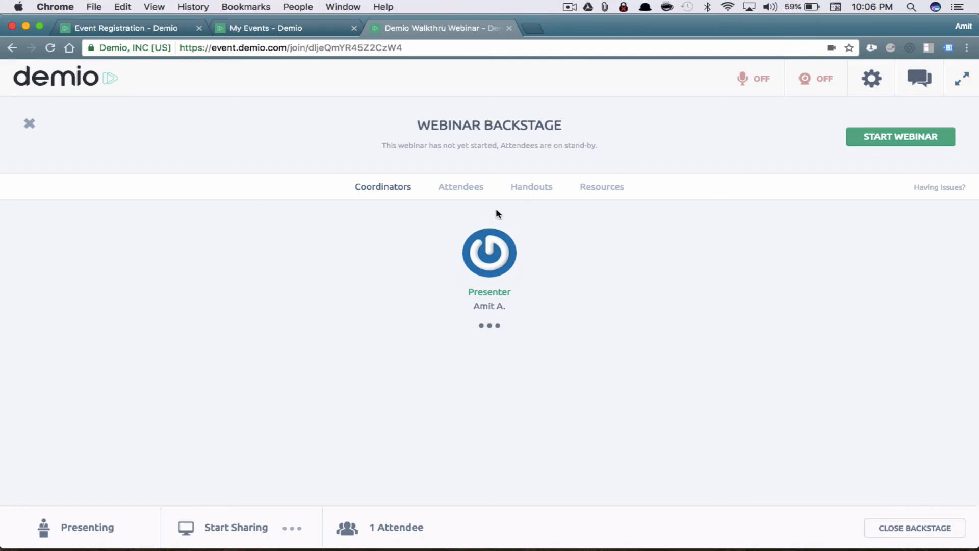
left_click(890, 146)
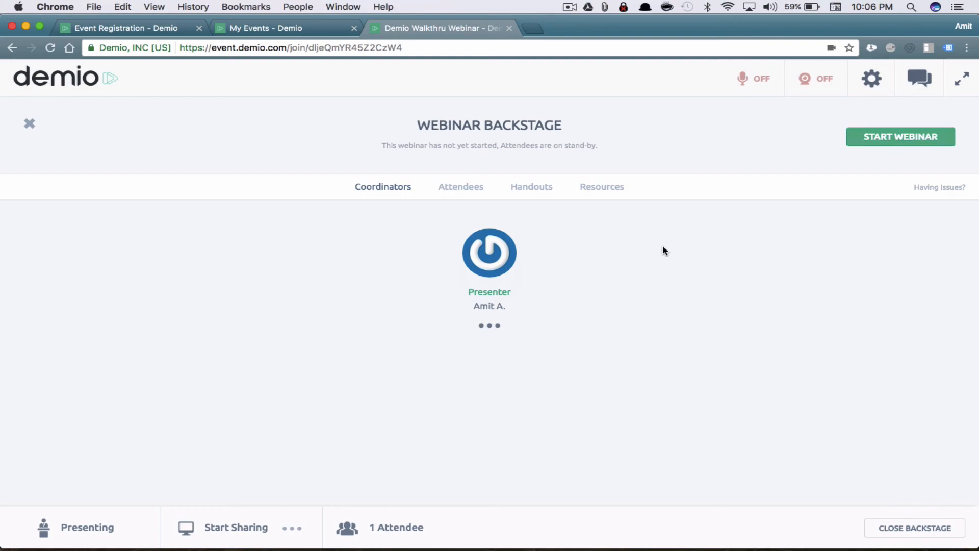
Check the Attendees list and the attendee's options menu, then move to the Handouts section
left_click(465, 188)
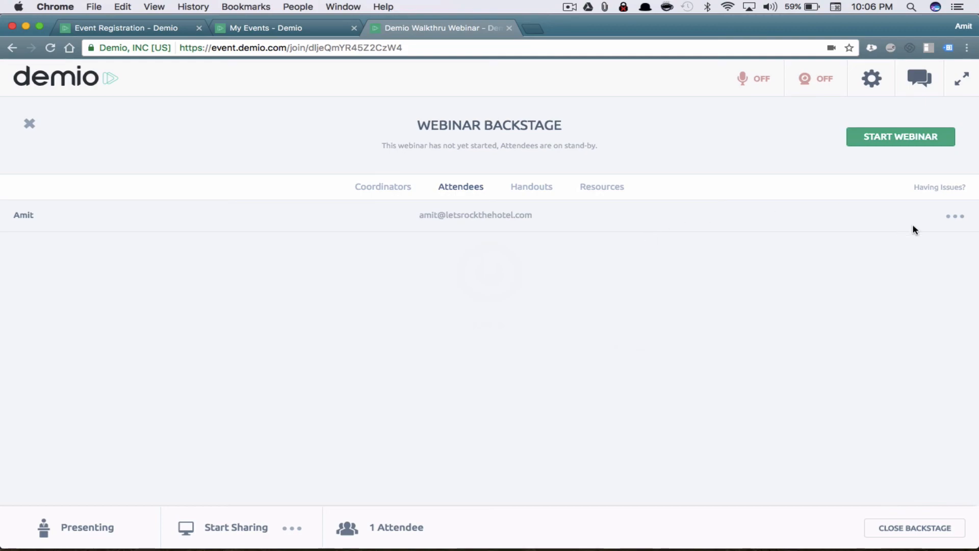
left_click(963, 221)
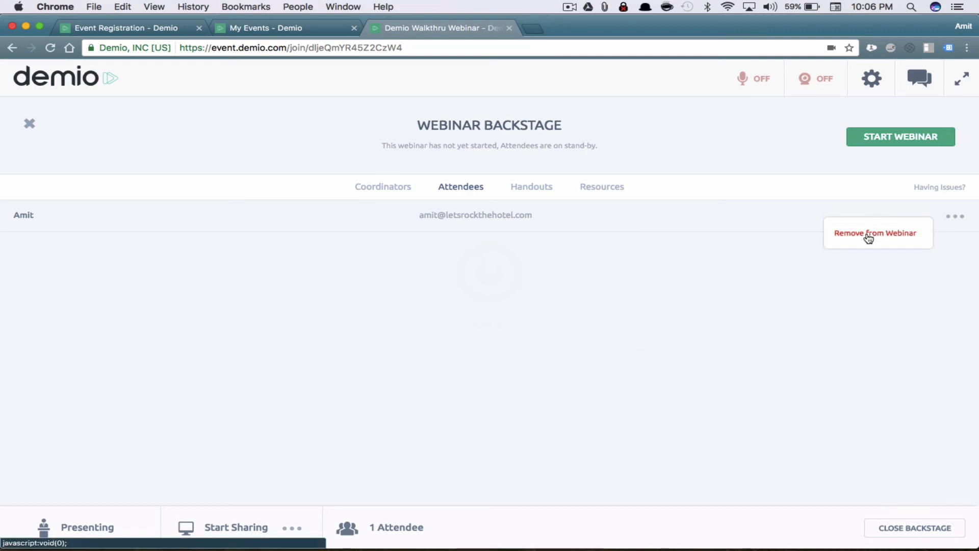
left_click(875, 307)
left_click(518, 184)
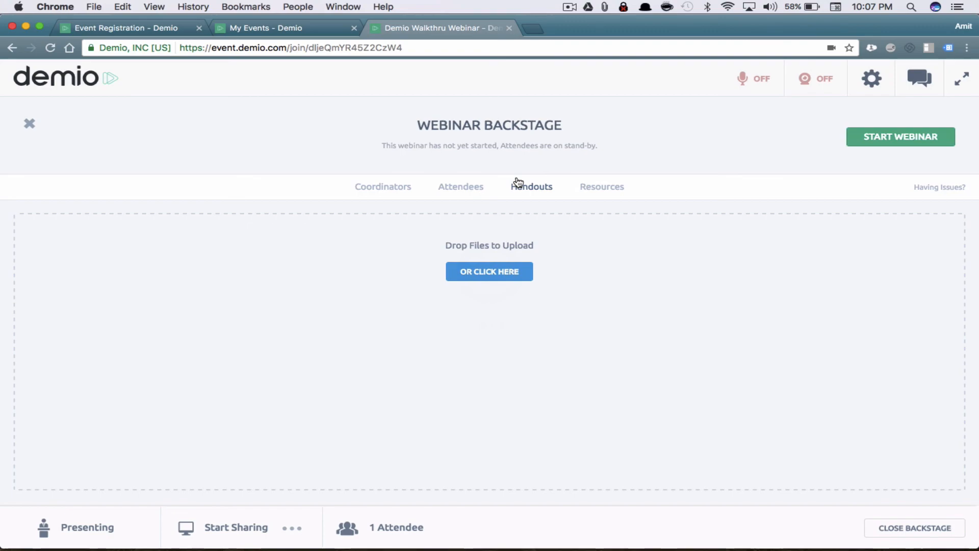
Upload binoculars.png from the file browser as a 5 KB handout
left_click(493, 279)
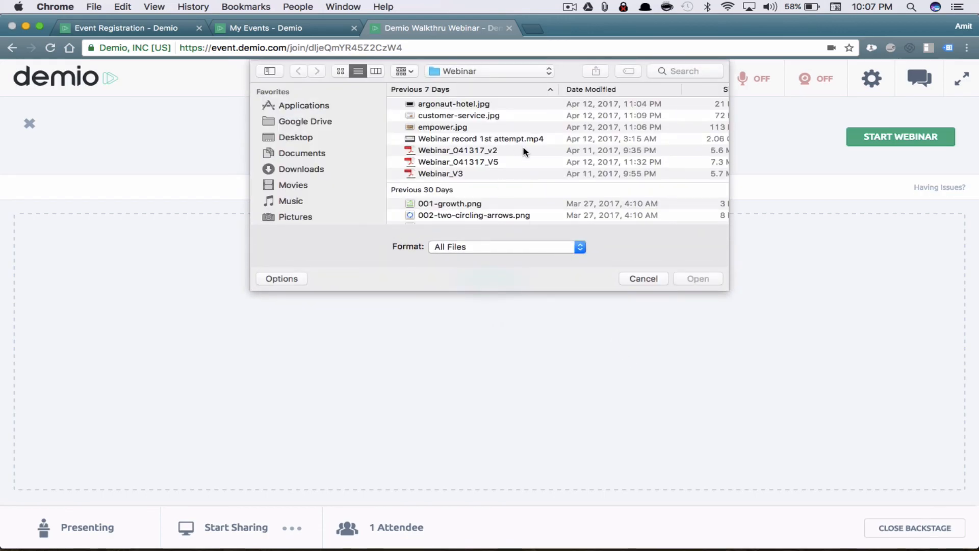
scroll(507, 167, "down", 5)
scroll(507, 167, "down", 3)
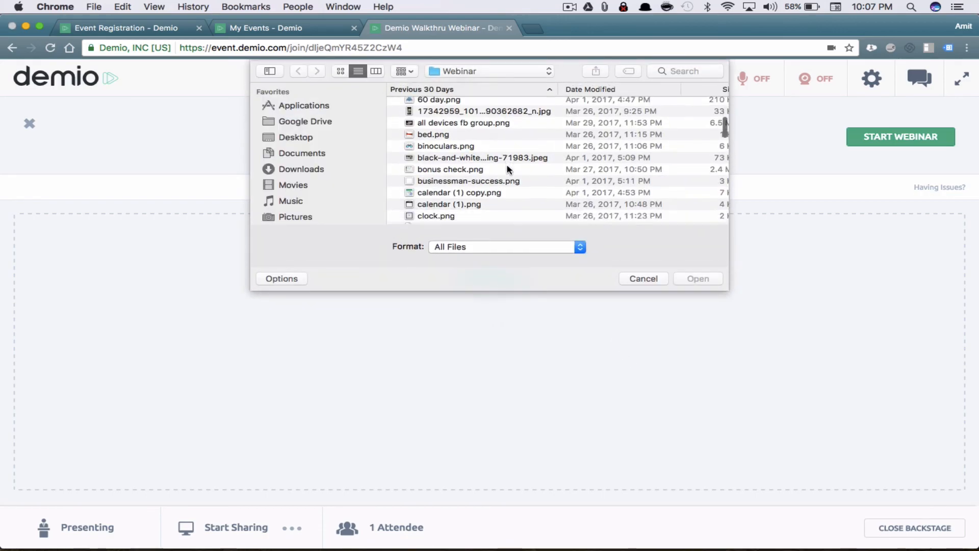
scroll(503, 170, "up", 4)
left_click(467, 166)
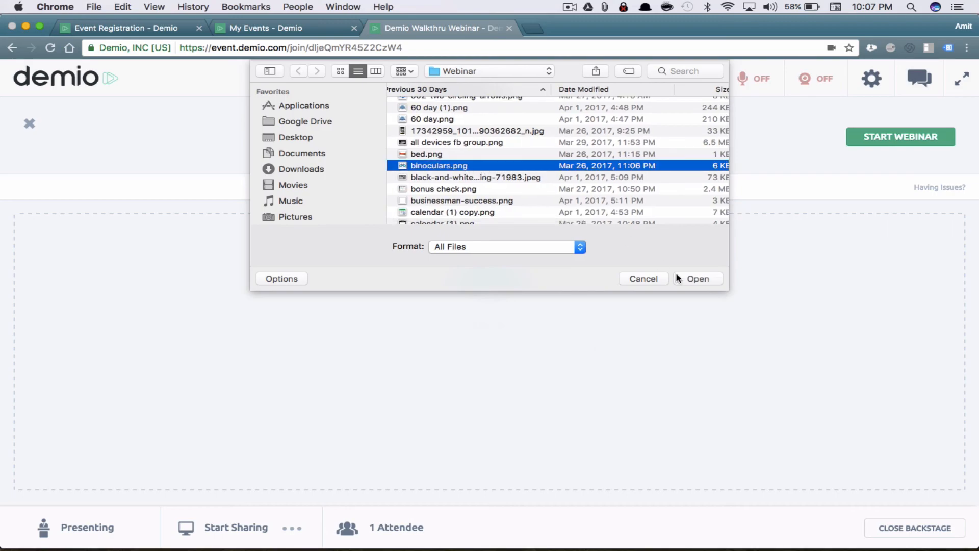
left_click(705, 278)
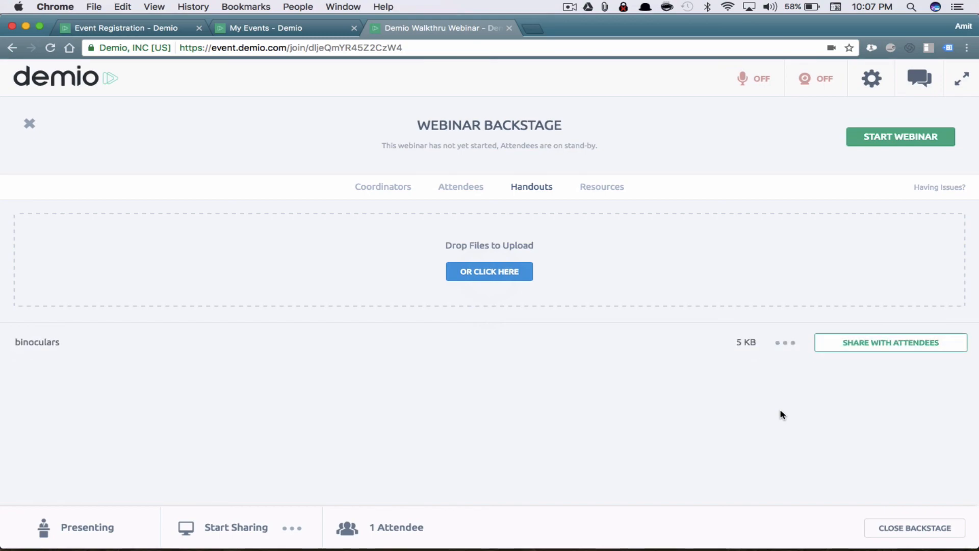
left_click(621, 187)
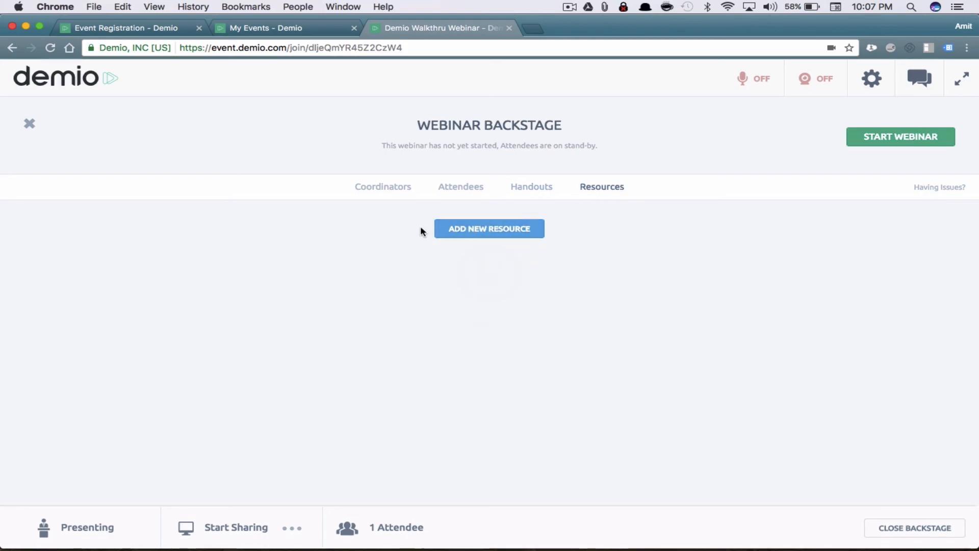
left_click(506, 236)
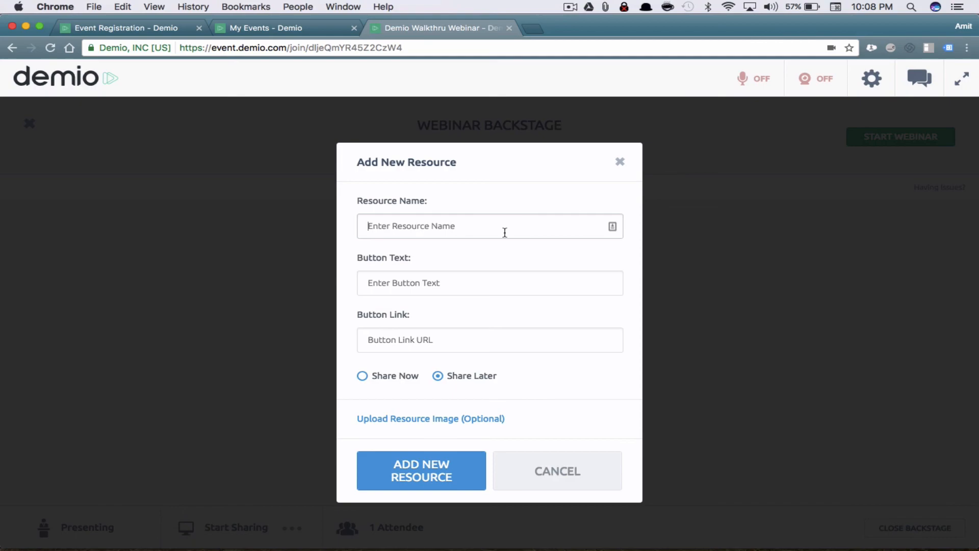
type("Google")
key("Tab")
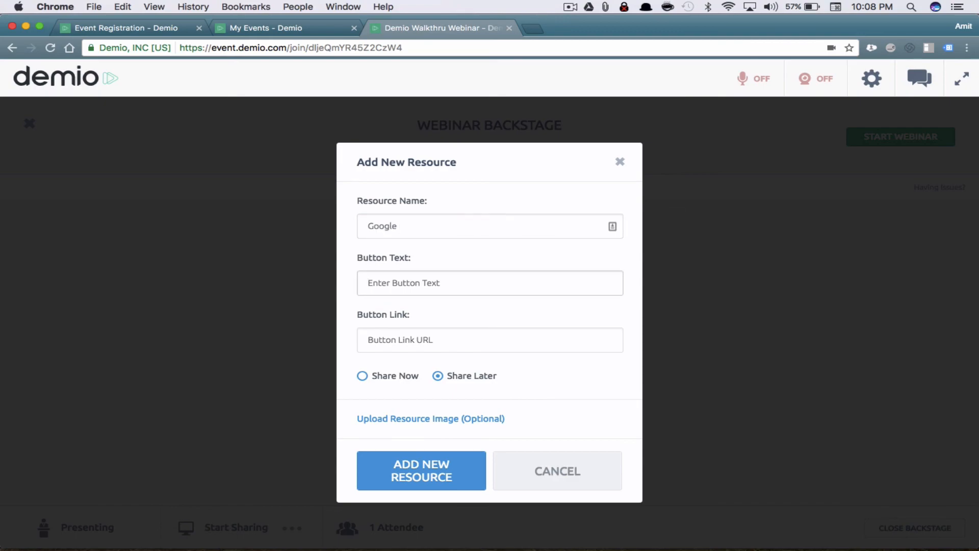
type("Buy Now - 20% Discount")
key("Tab")
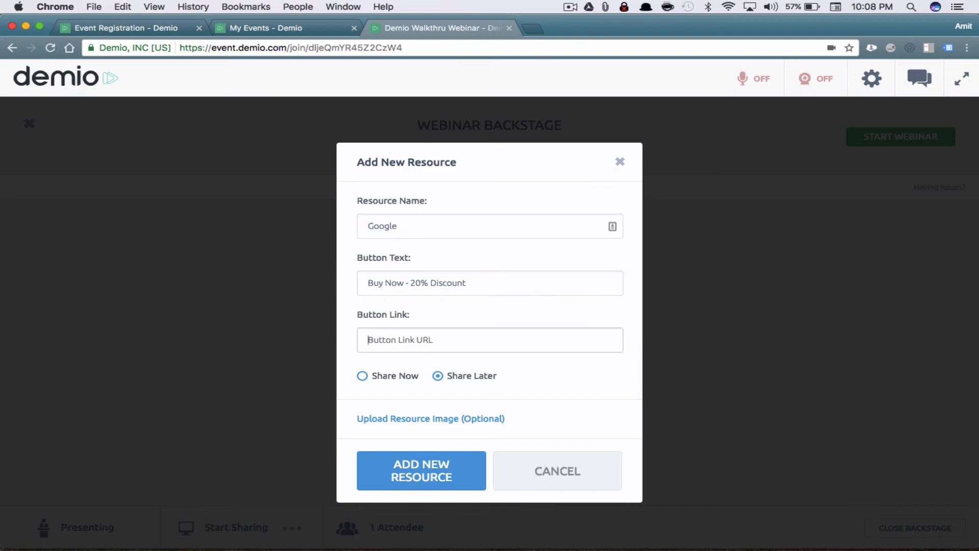
type("httpL..")
type("http")
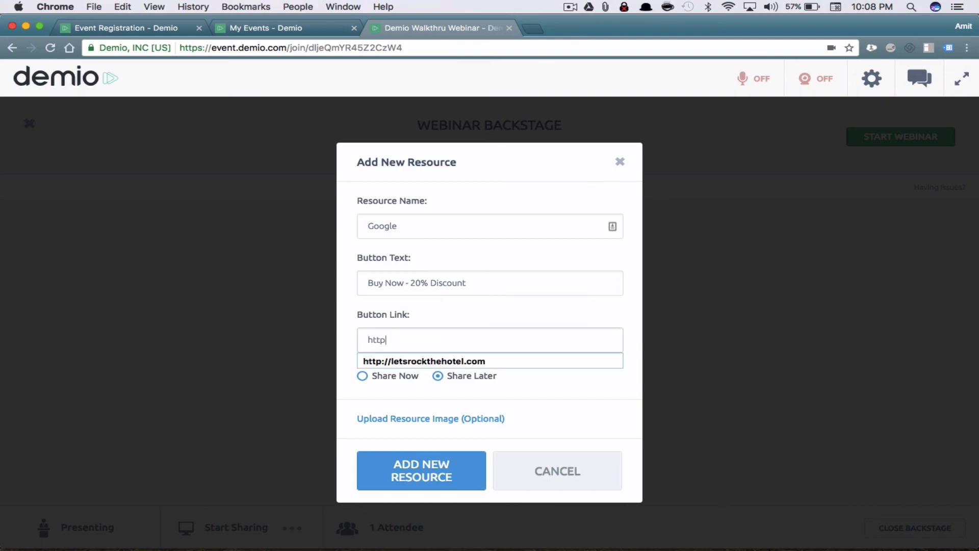
type("://google.com")
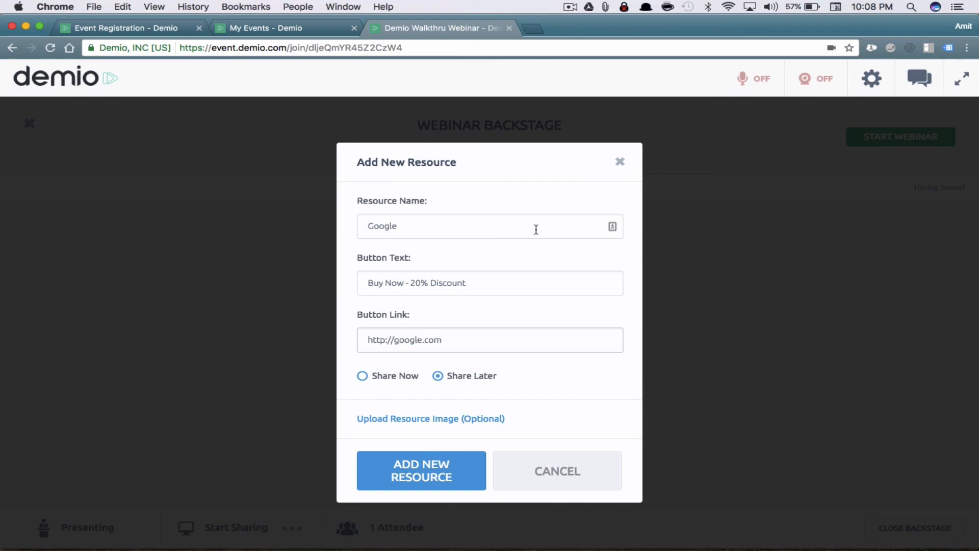
key("super+a")
type("g")
key("BackSpace")
type("www.google.com")
left_click(478, 420)
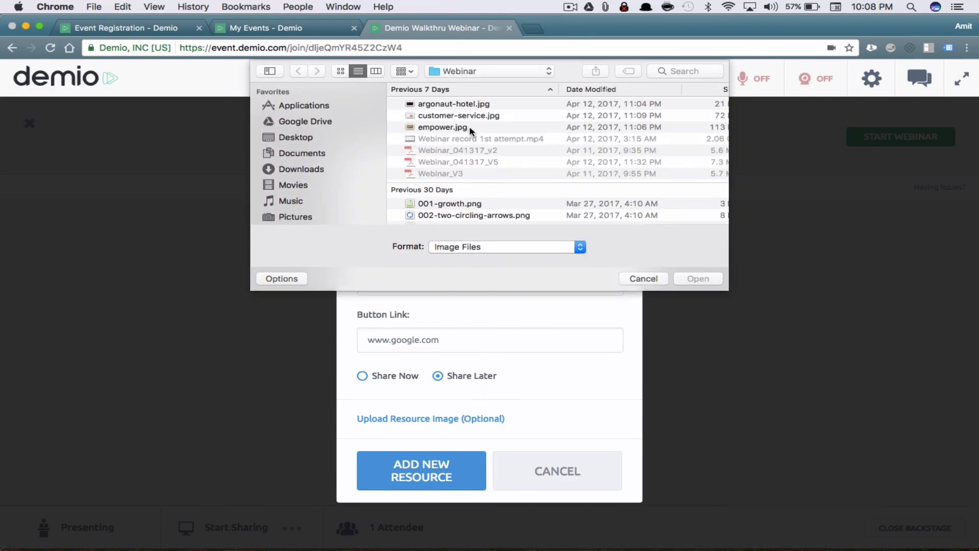
scroll(491, 155, "down", 5)
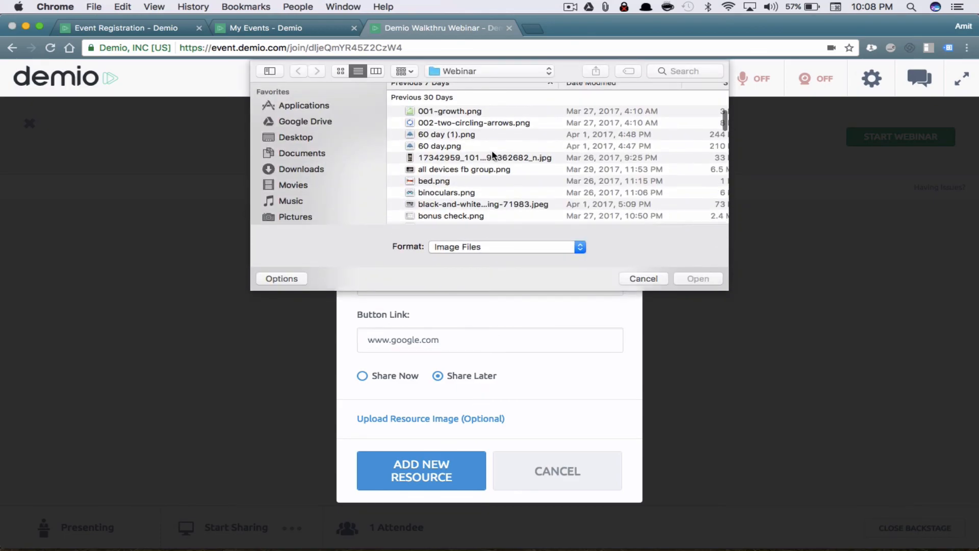
left_click(455, 169)
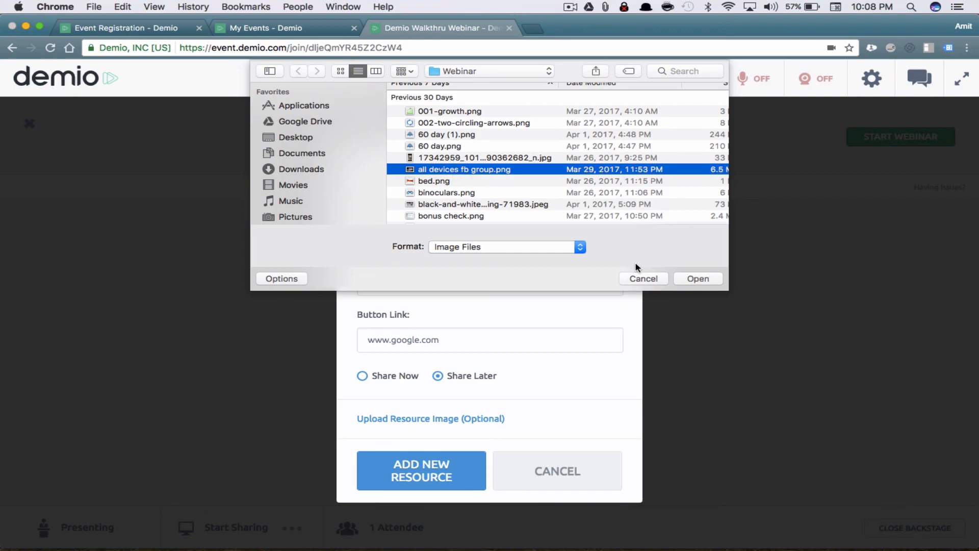
left_click(689, 281)
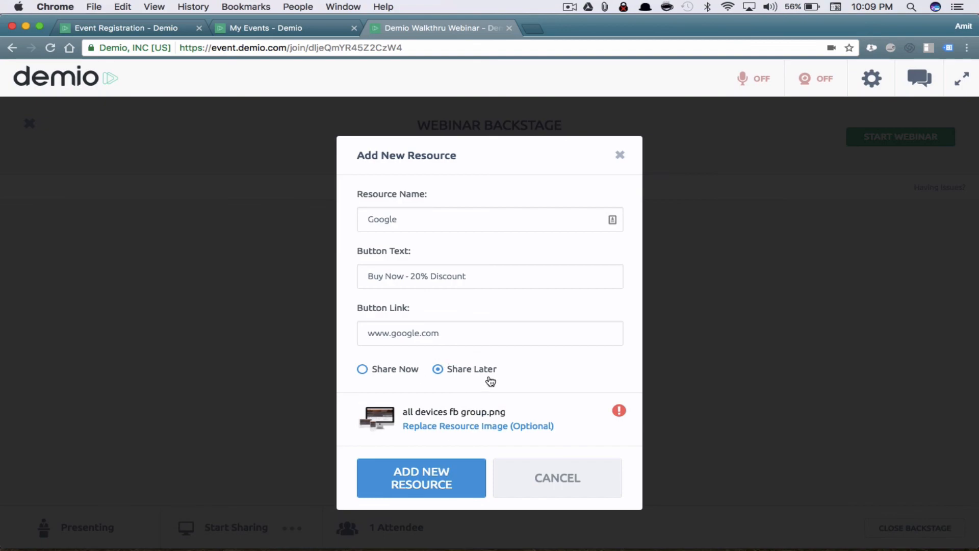
left_click(448, 476)
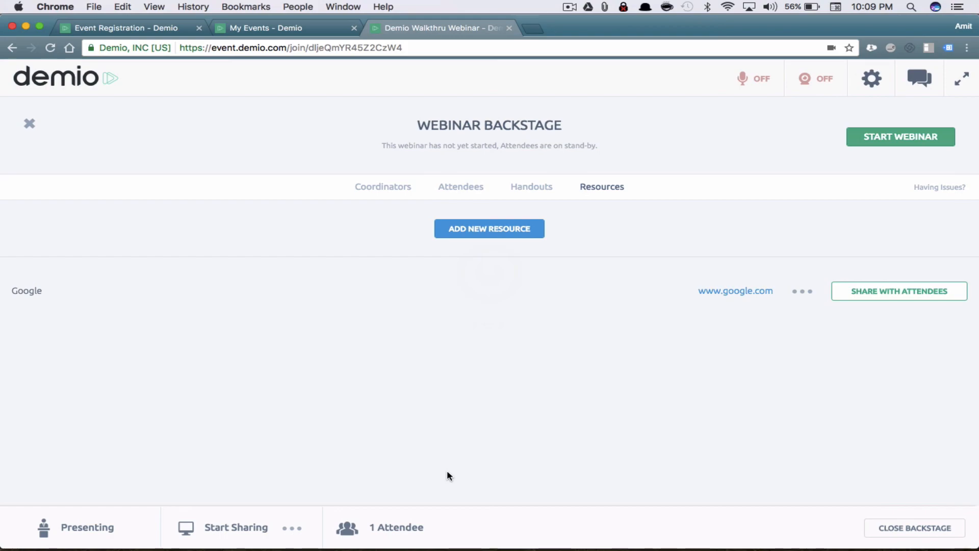
Peek at the Google resource's options, then browse the Handouts, Attendees and Coordinators tabs
left_click(802, 292)
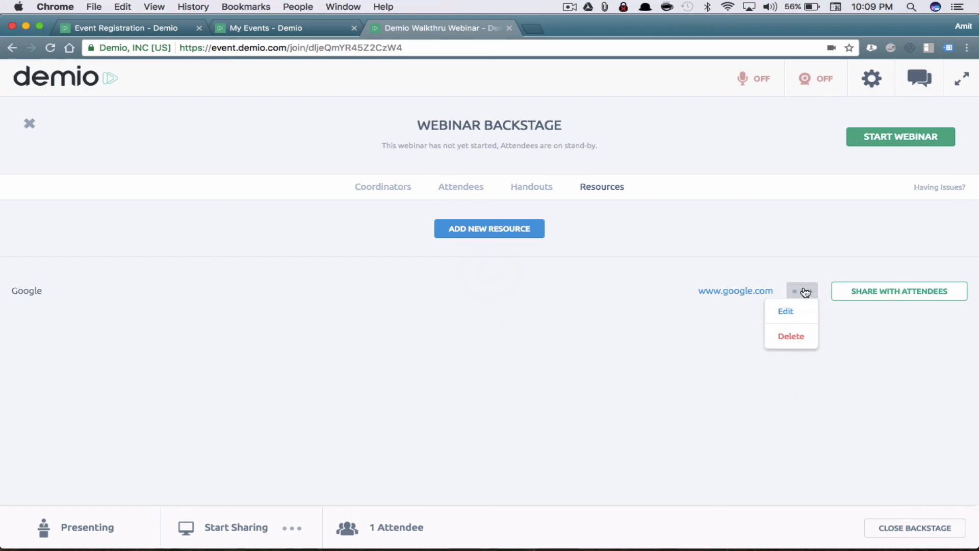
left_click(904, 347)
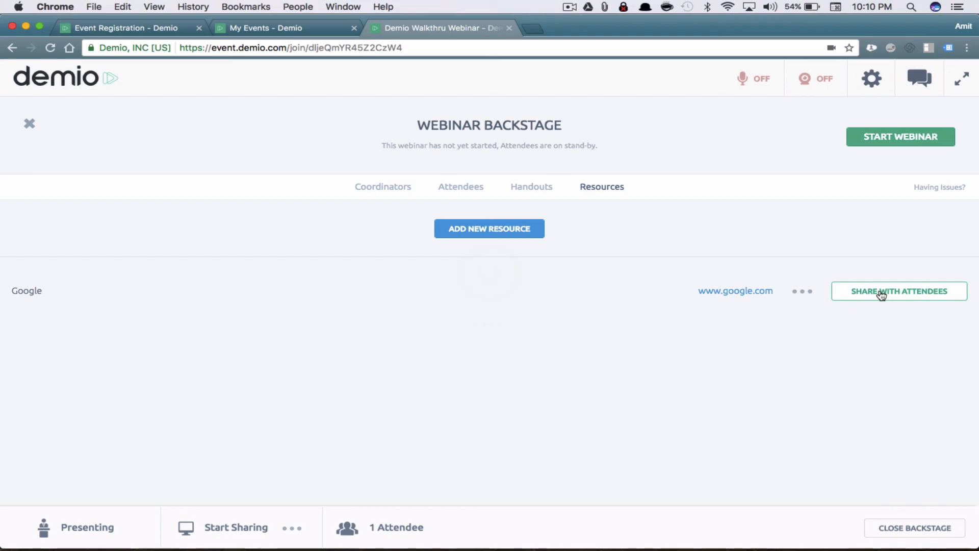
left_click(542, 188)
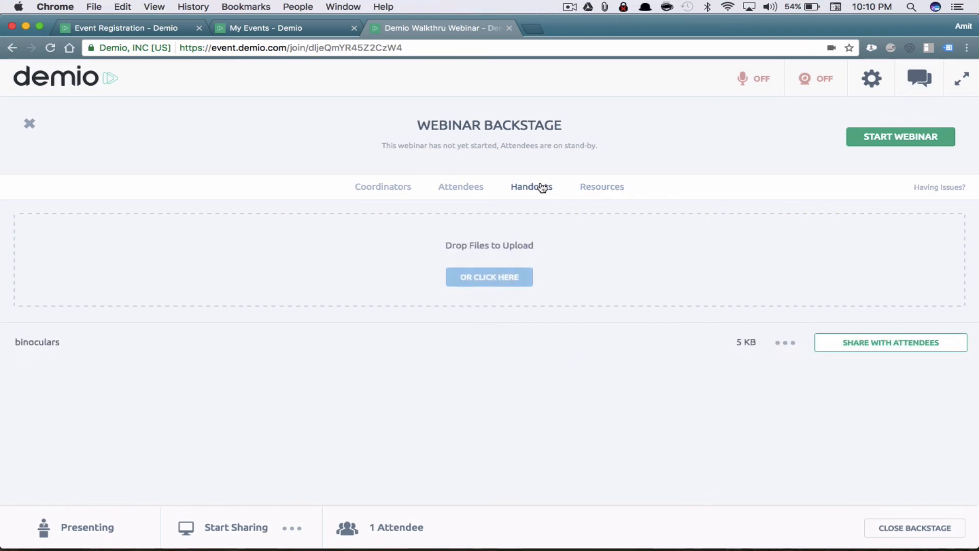
left_click(459, 186)
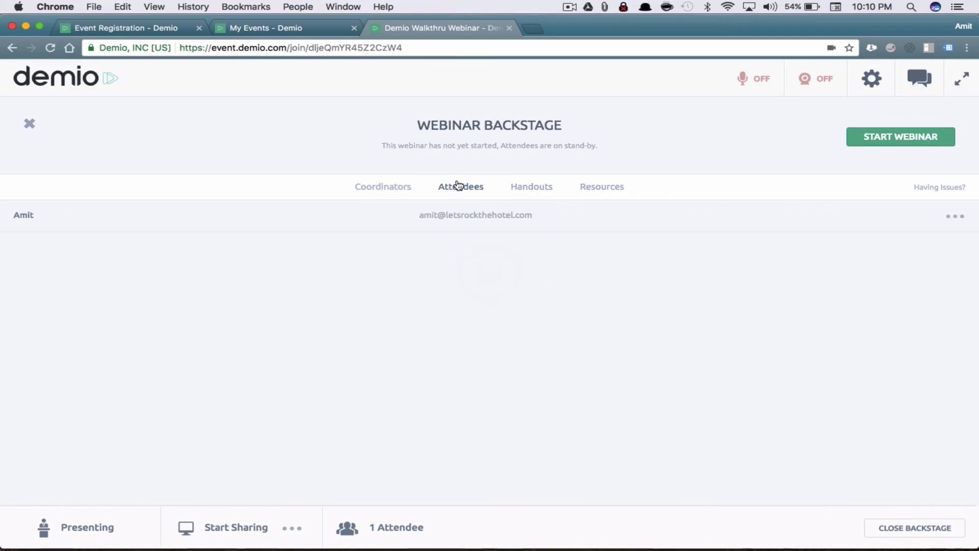
left_click(384, 188)
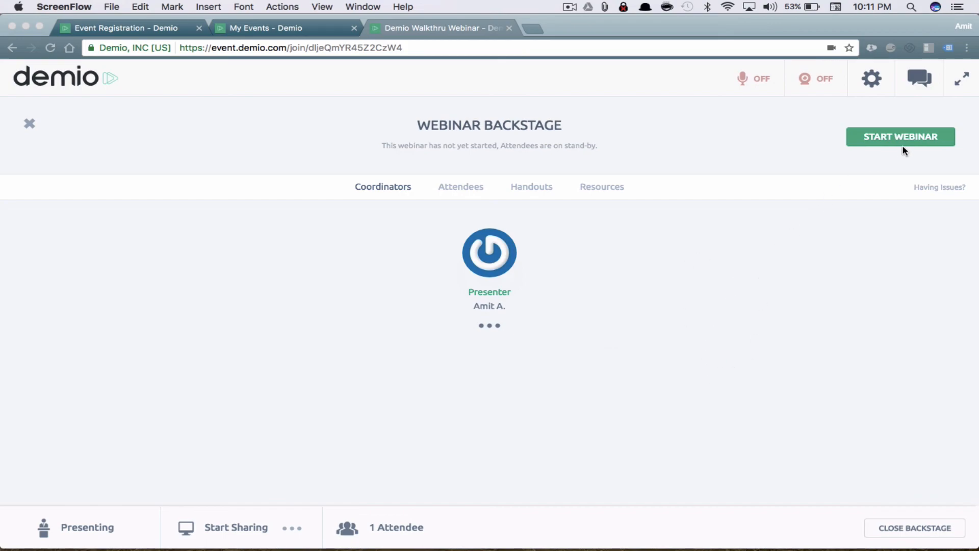
Start the webinar live with the mic briefly on, then mute it and show all windows
left_click(743, 111)
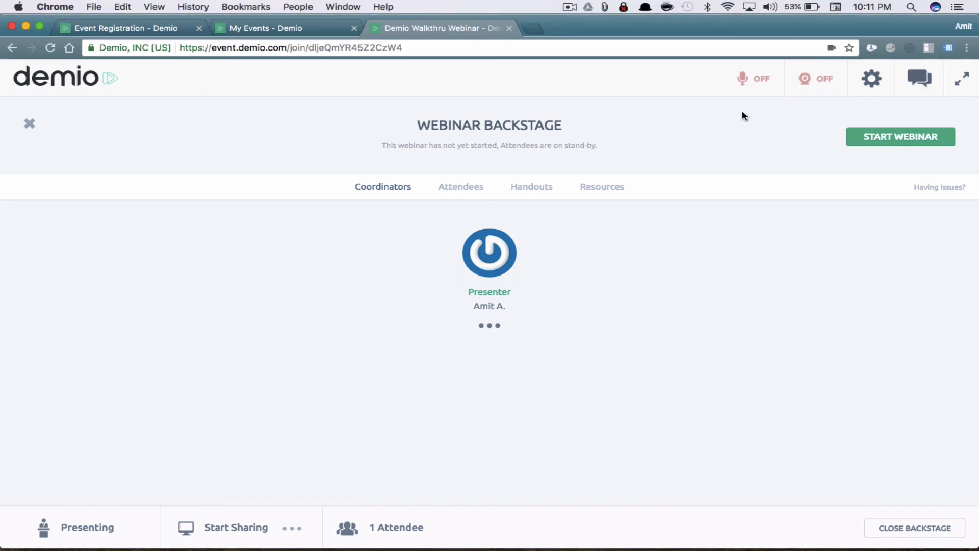
left_click(765, 79)
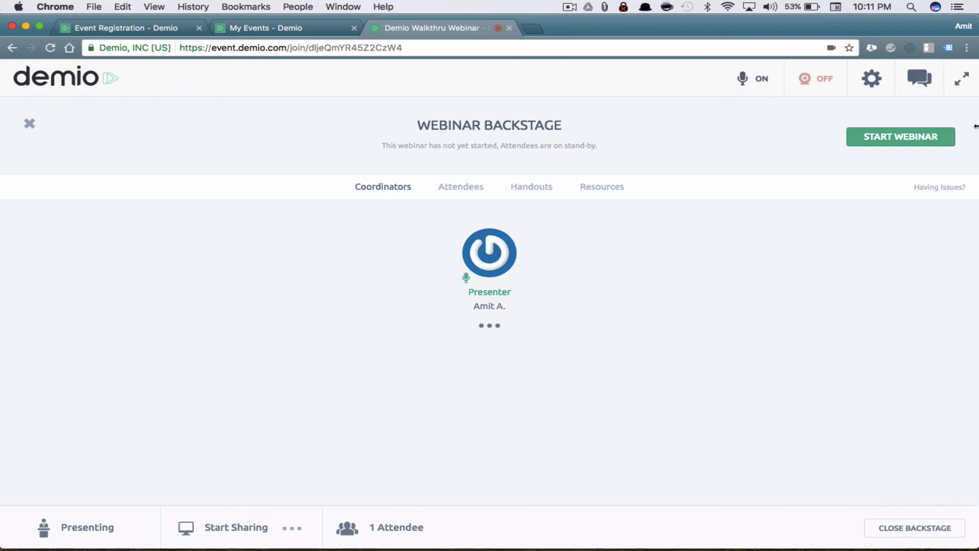
left_click(899, 138)
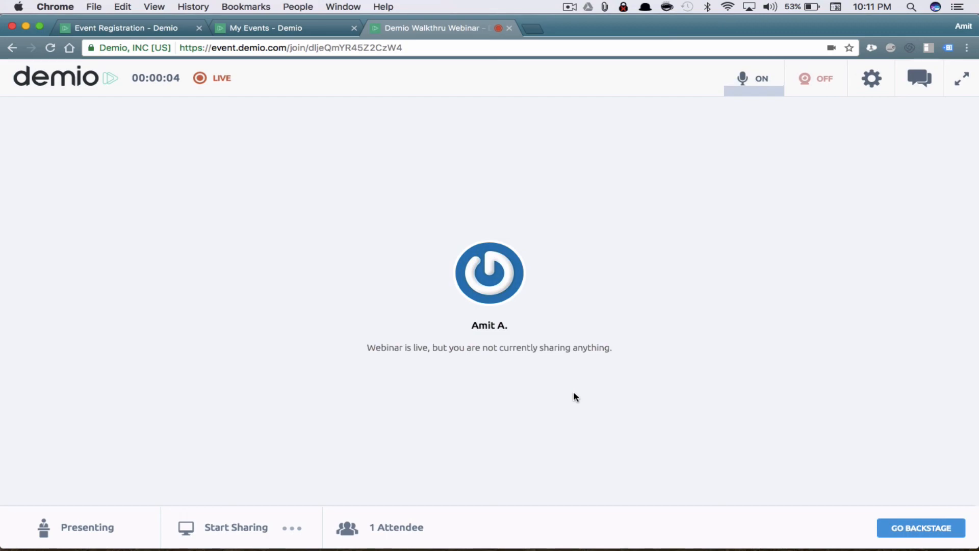
left_click(748, 93)
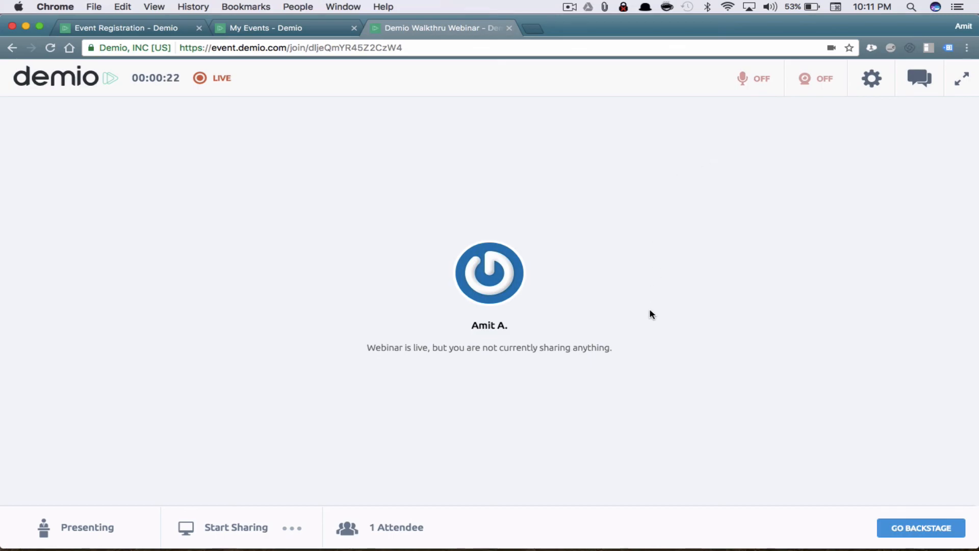
key("ctrl+Up")
Move the attendee Chrome window aside and bring the presenter window forward
left_click(323, 196)
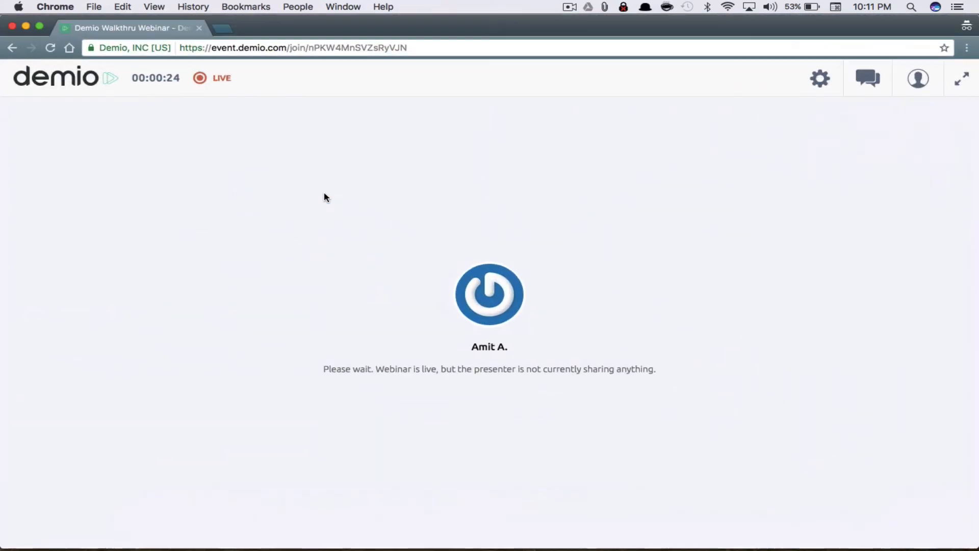
mouse_move(458, 24)
left_mouse_down()
mouse_move(1, 21)
mouse_move(428, 30)
mouse_move(458, 20)
left_mouse_up()
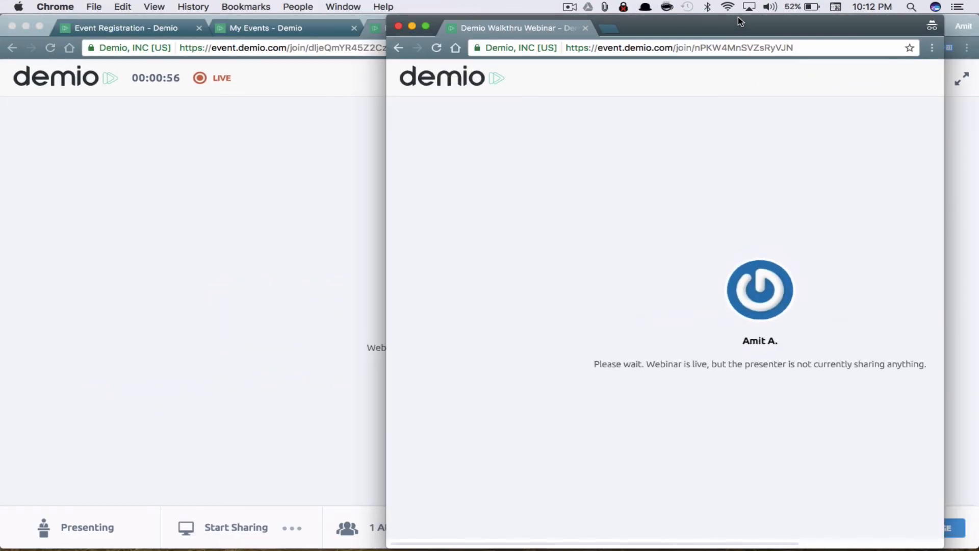
left_click_drag(727, 25, 763, 21)
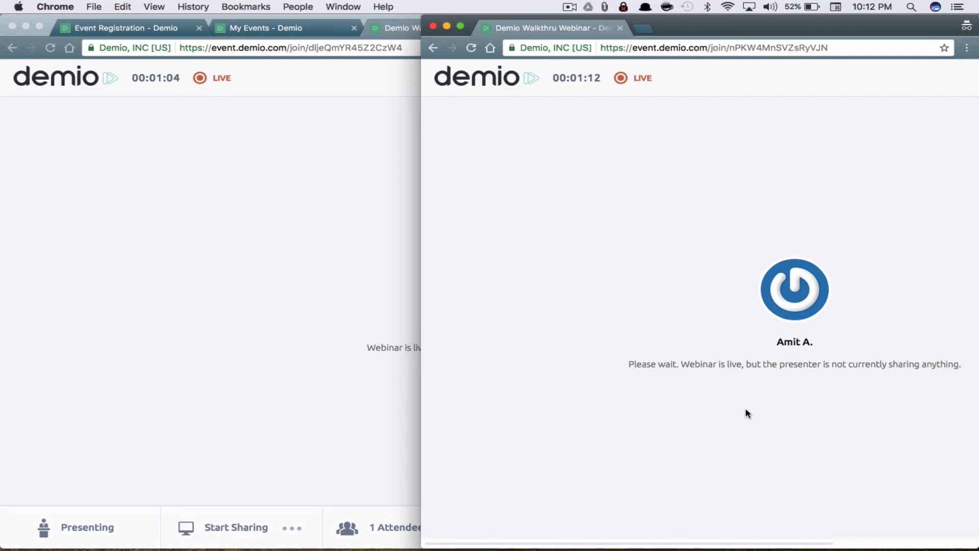
left_click(225, 311)
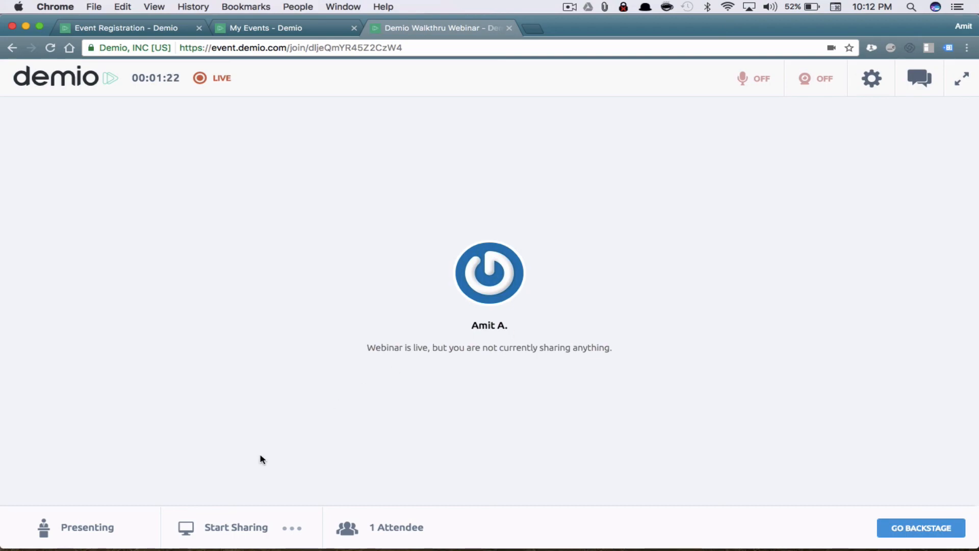
Share the Webinar Slides presentation and advance to slide 3
left_click(289, 530)
left_click(239, 461)
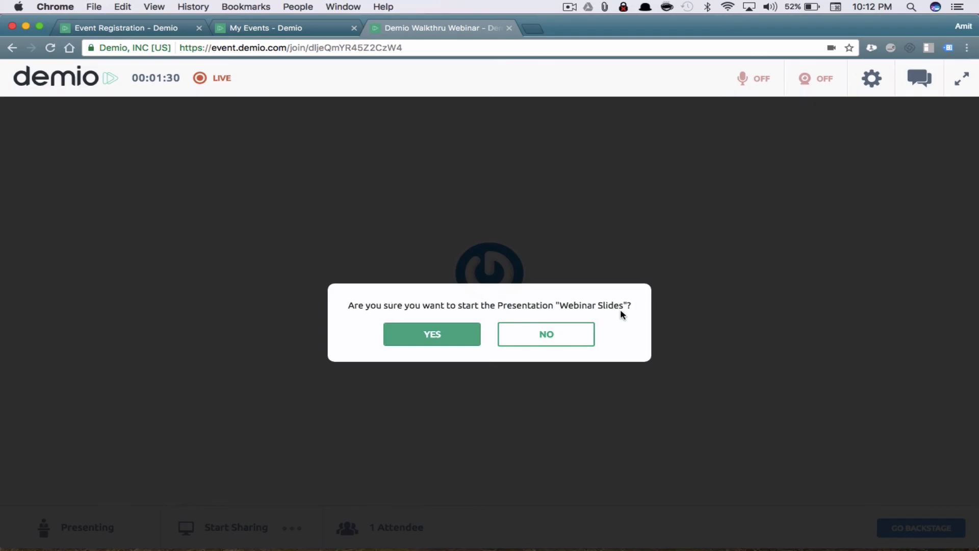
left_click(440, 337)
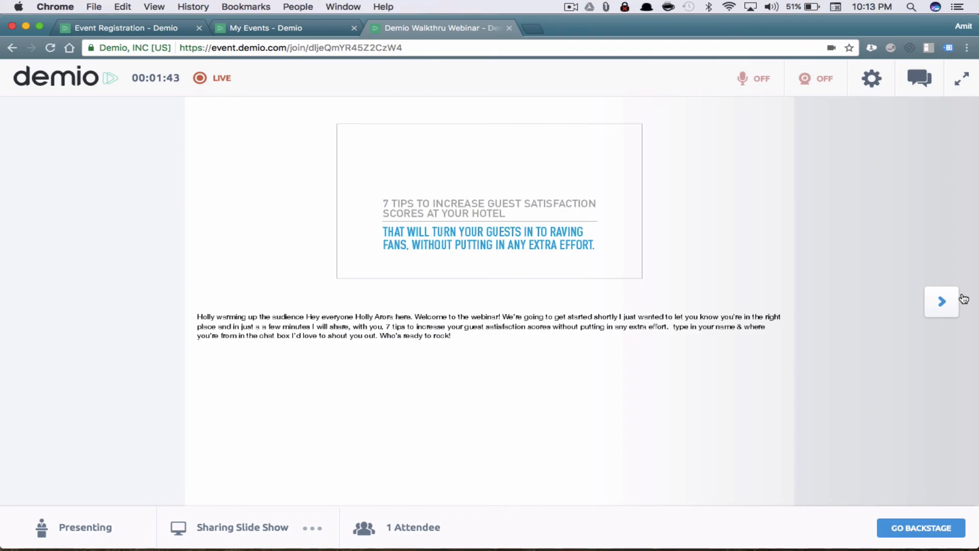
left_click(944, 301)
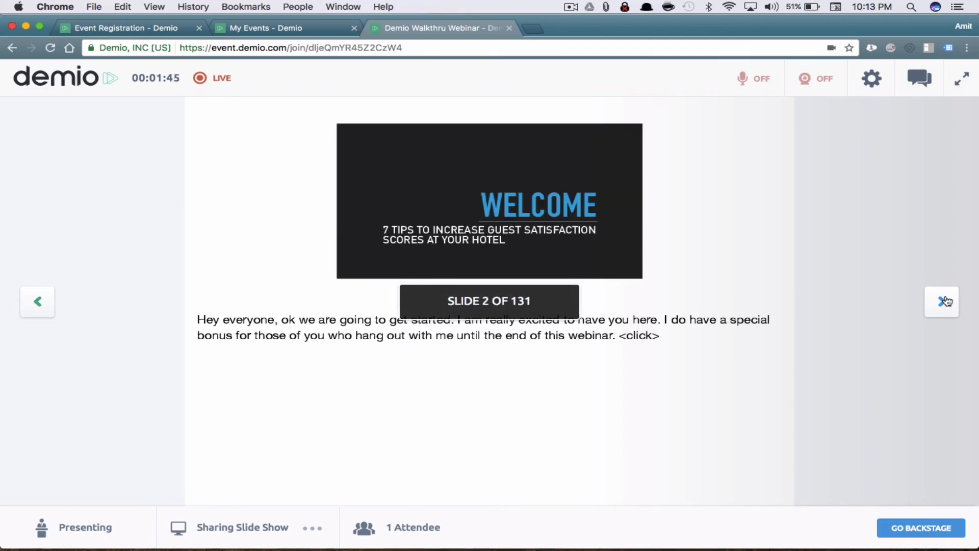
left_click(946, 301)
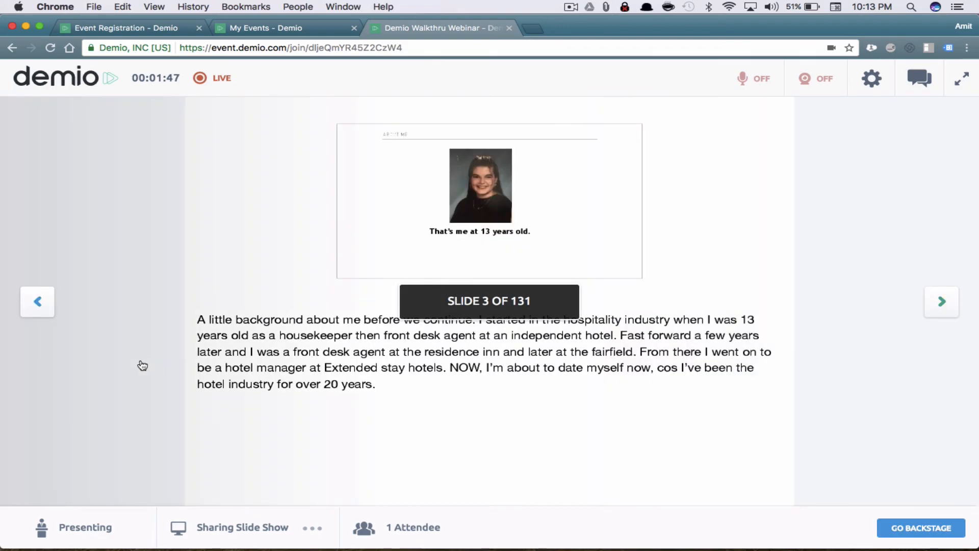
Compare the attendee window with the presenter view, stepping back to the Welcome slide
key("ctrl+Up")
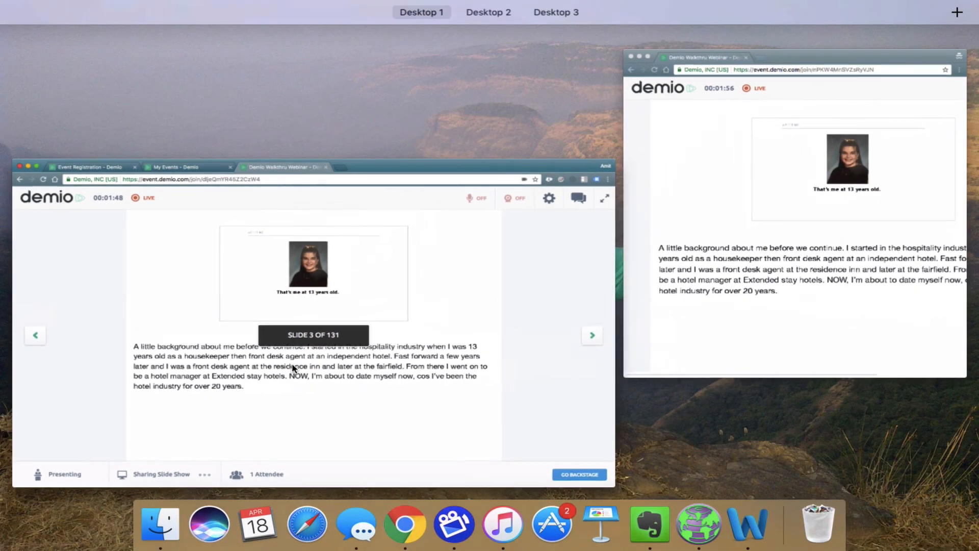
left_click(686, 251)
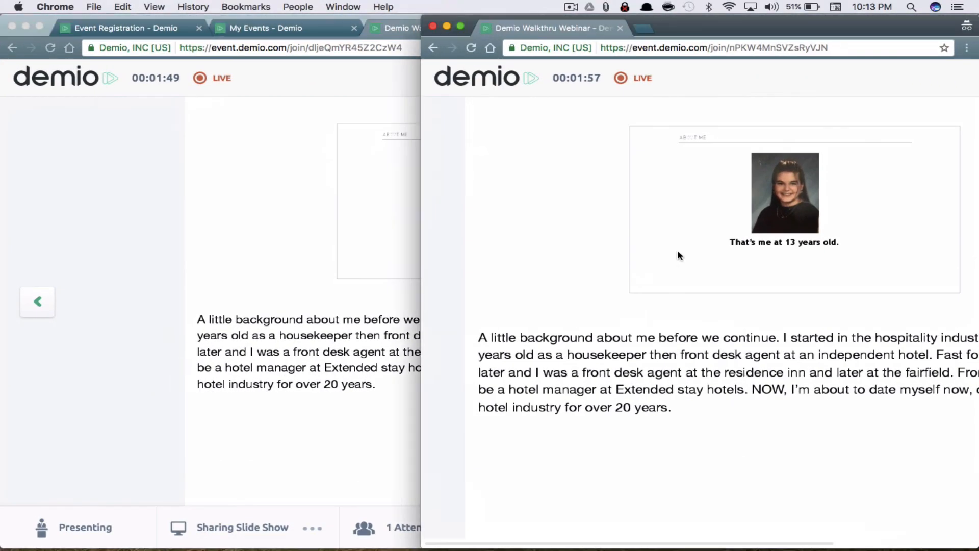
left_click(42, 303)
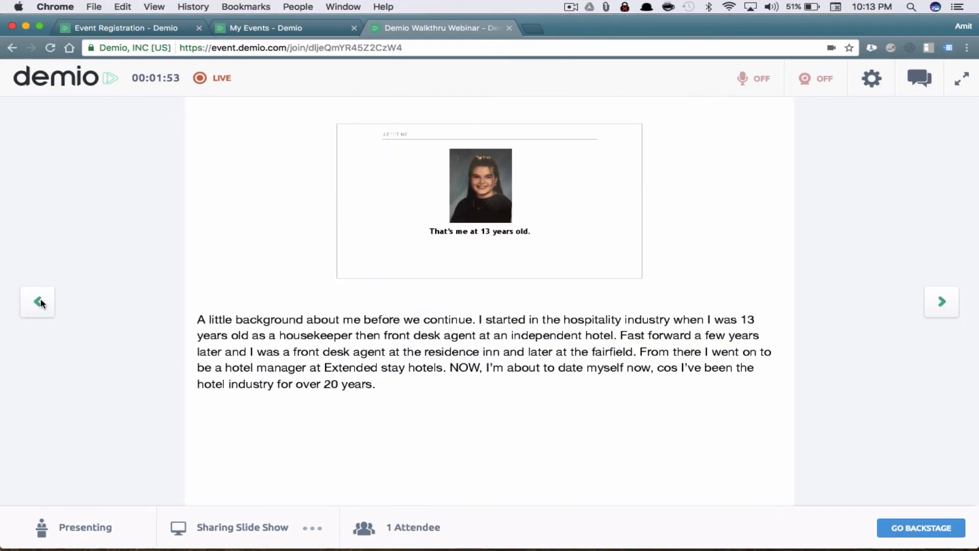
left_click(42, 303)
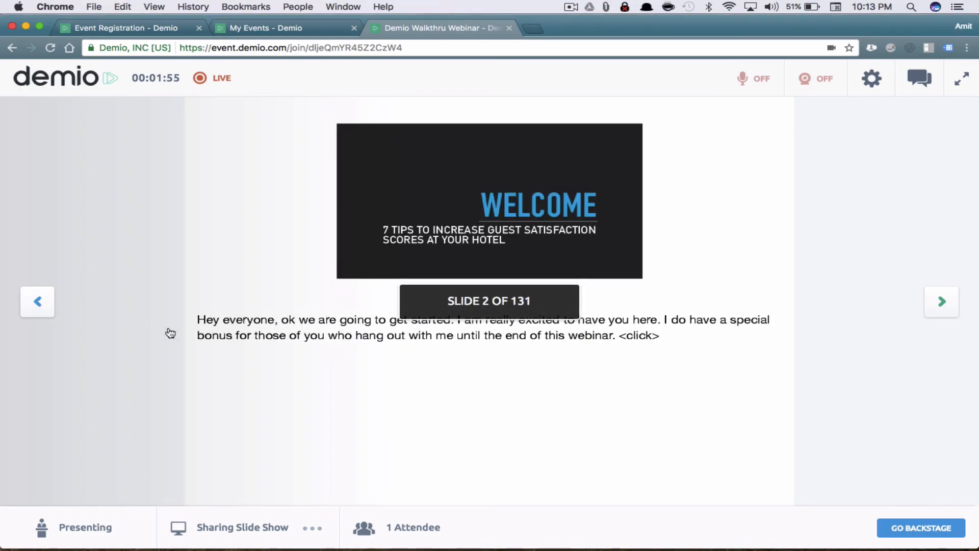
key("ctrl+Up")
left_click(795, 214)
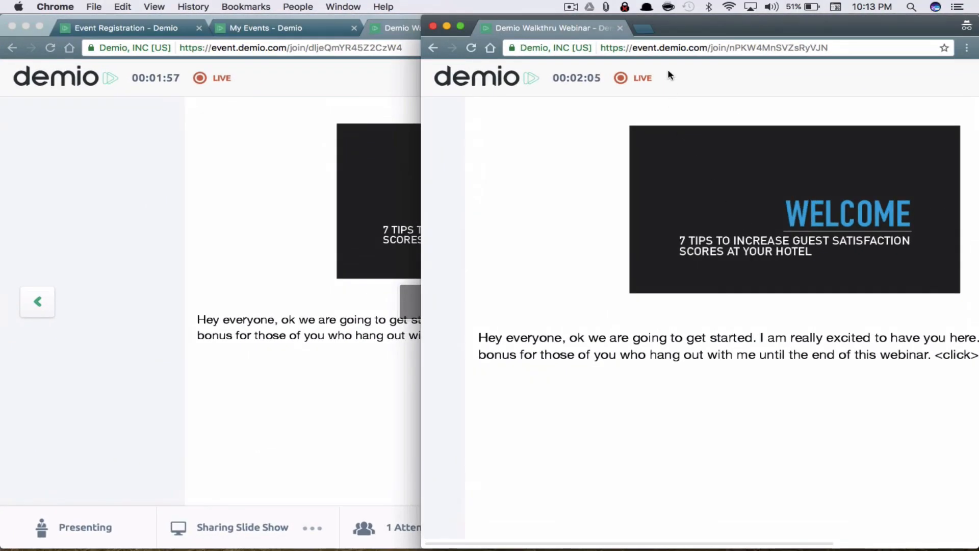
left_click(43, 309)
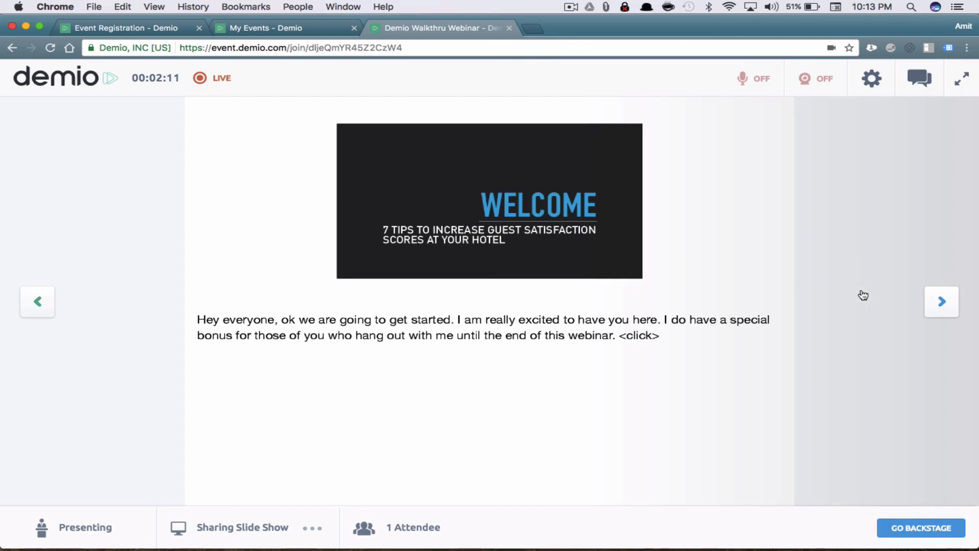
Advance the presentation to slide 6 of 131 and open the sharing options
left_click(942, 303)
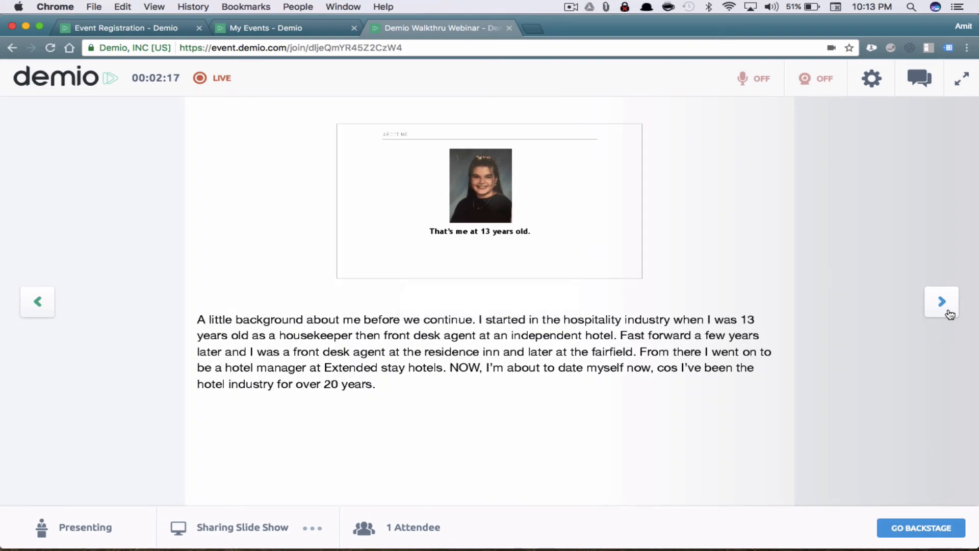
left_click(949, 312)
left_click(949, 313)
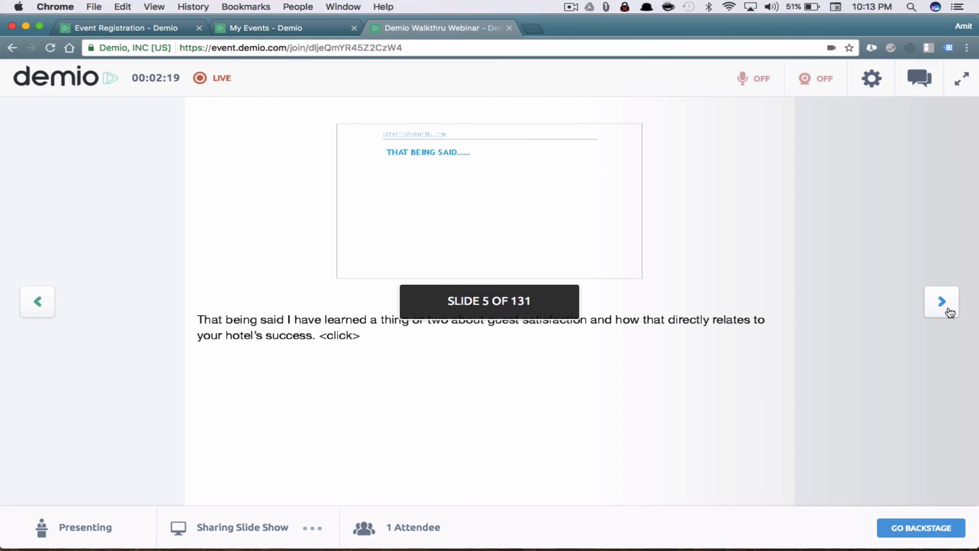
left_click(949, 312)
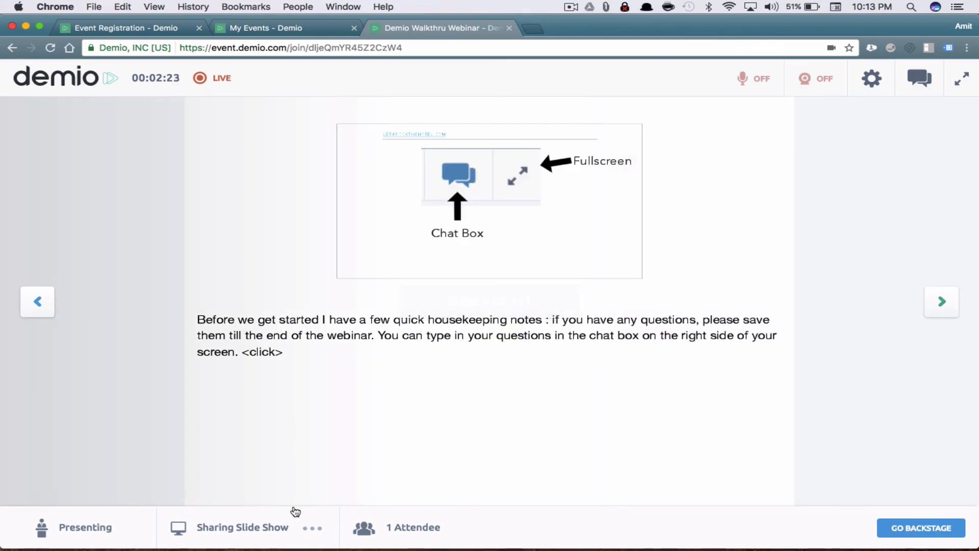
left_click(303, 527)
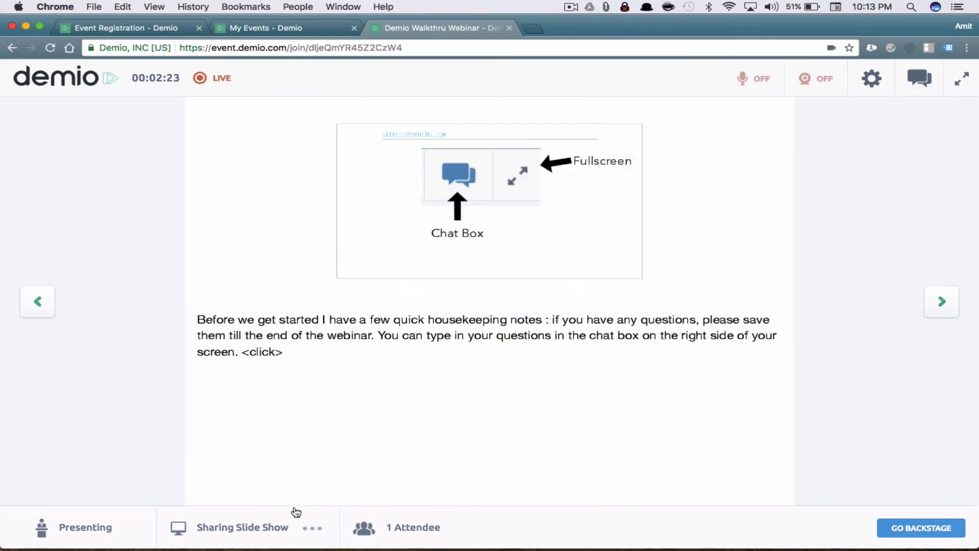
Switch to sharing a window or screen and check it in the attendee window
left_click(241, 492)
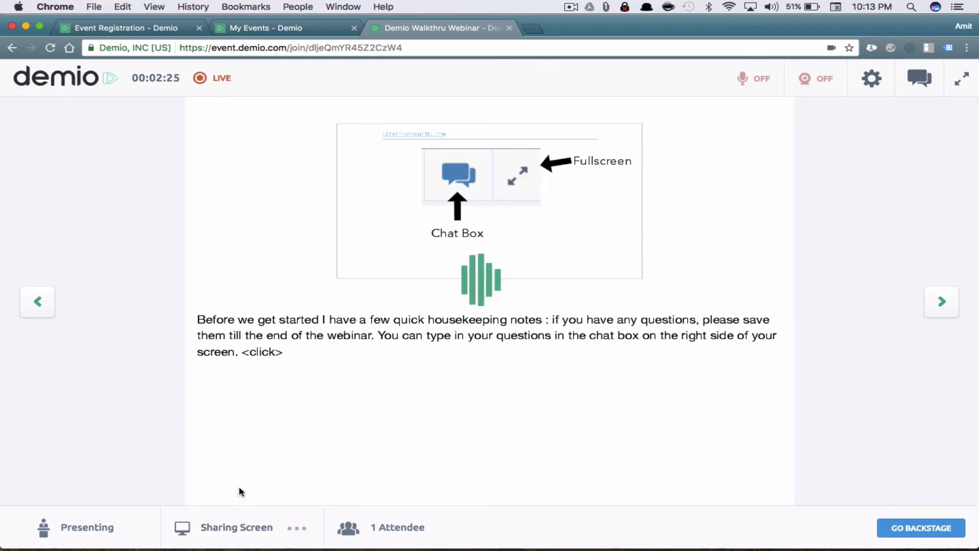
left_click(671, 371)
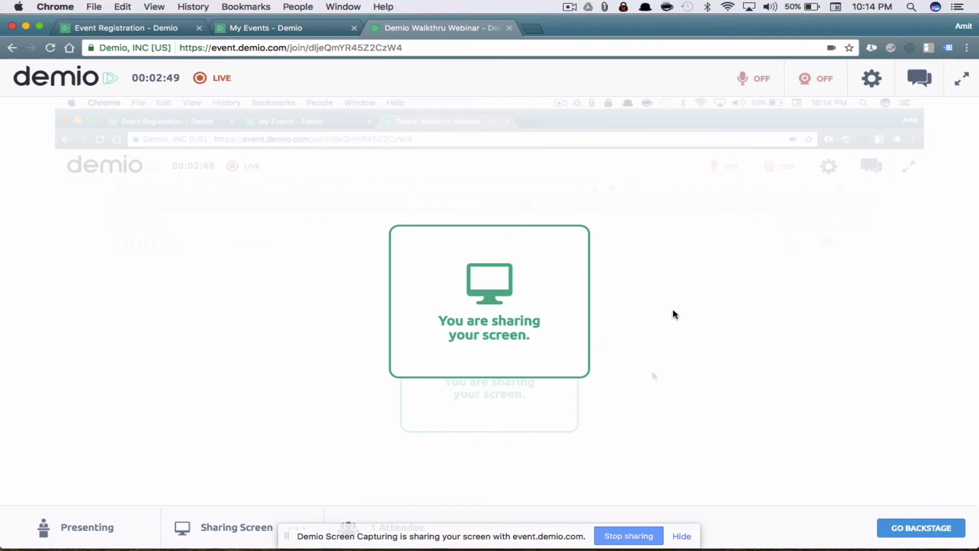
left_click(953, 531)
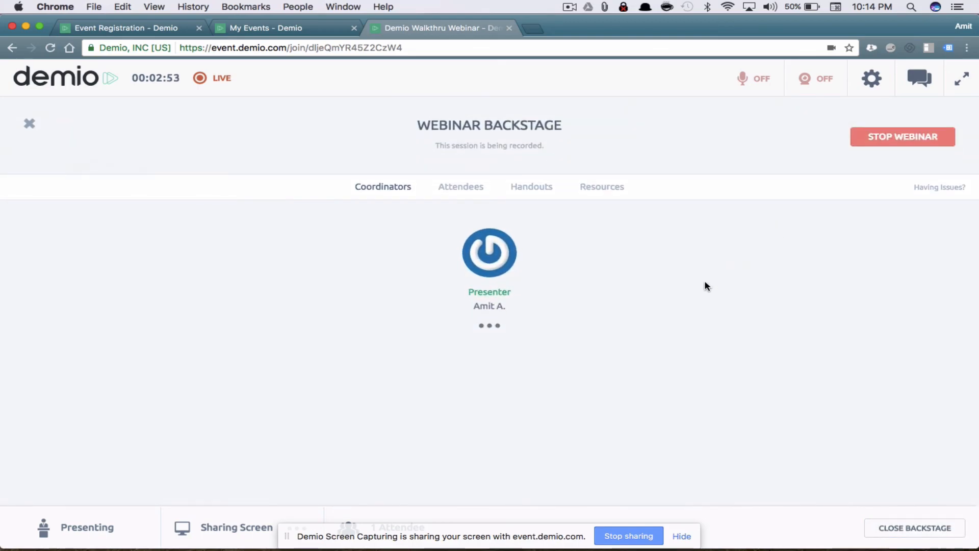
key("ctrl+Up")
left_click(734, 280)
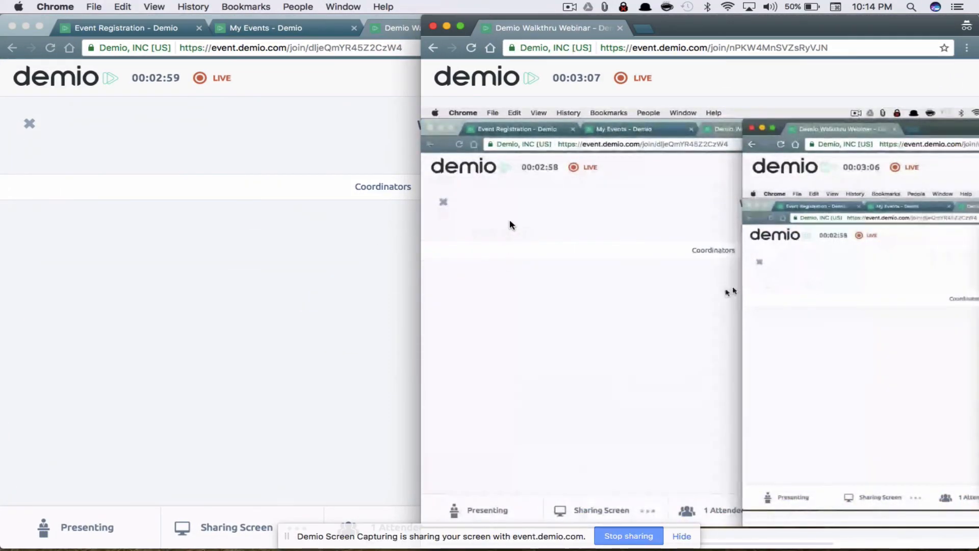
left_click(310, 239)
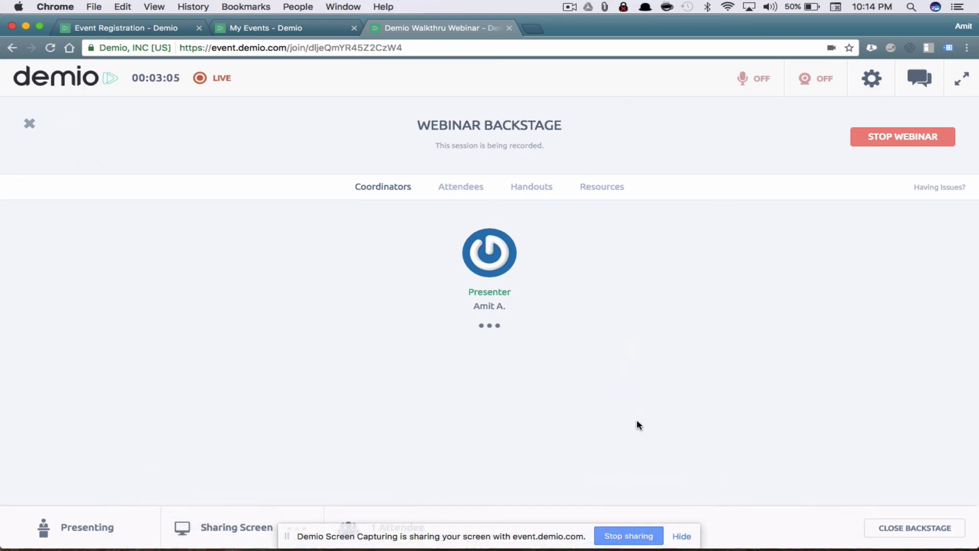
Stop screen sharing, dismiss the notice, and choose new content to share
left_click(624, 543)
left_click(486, 334)
left_click(291, 525)
left_click(235, 459)
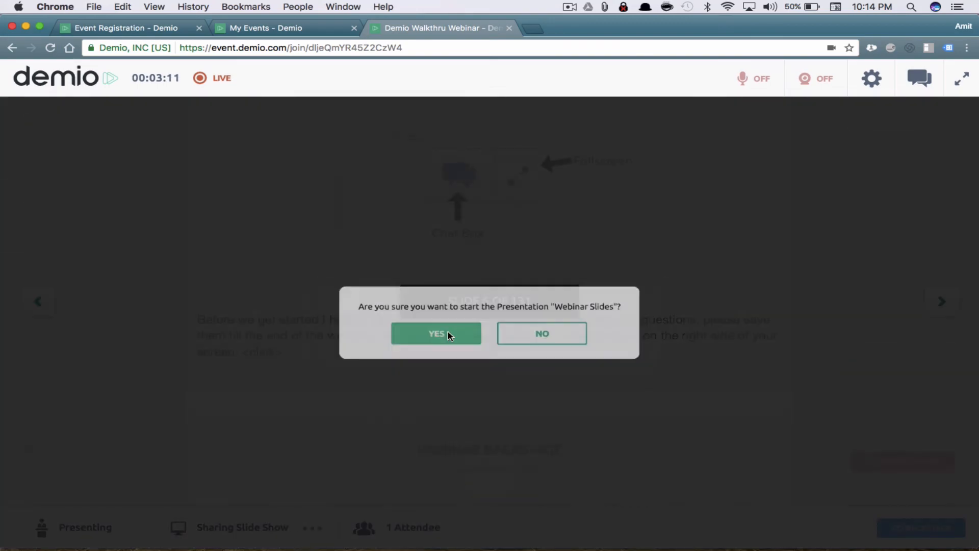
Restart the Webinar Slides, advance to slide 10 of 131, and go backstage
left_click(448, 335)
left_click(942, 302)
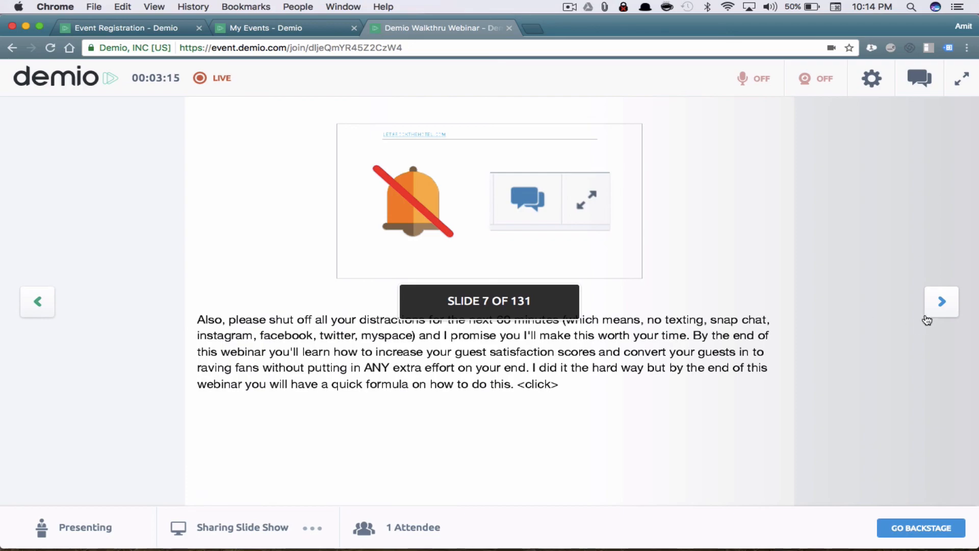
left_click(941, 311)
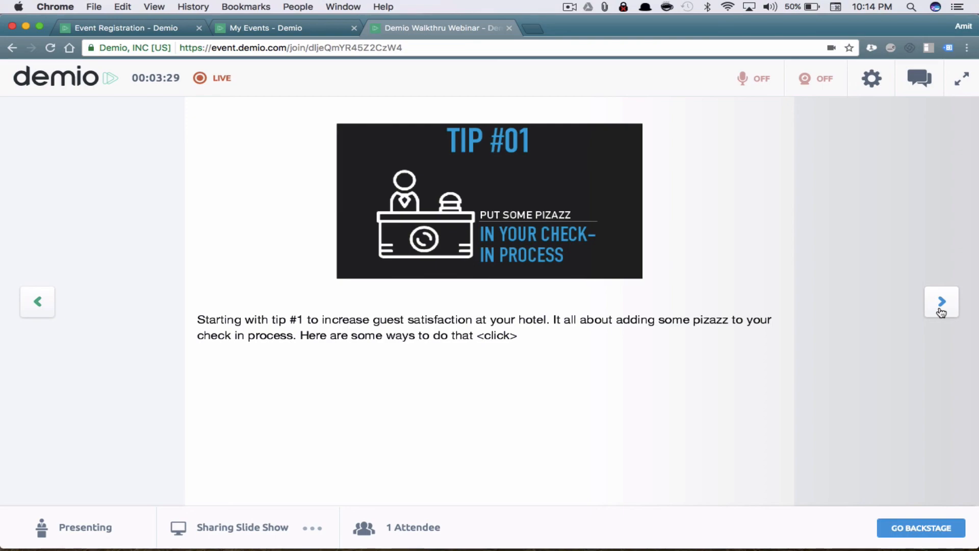
left_click(942, 301)
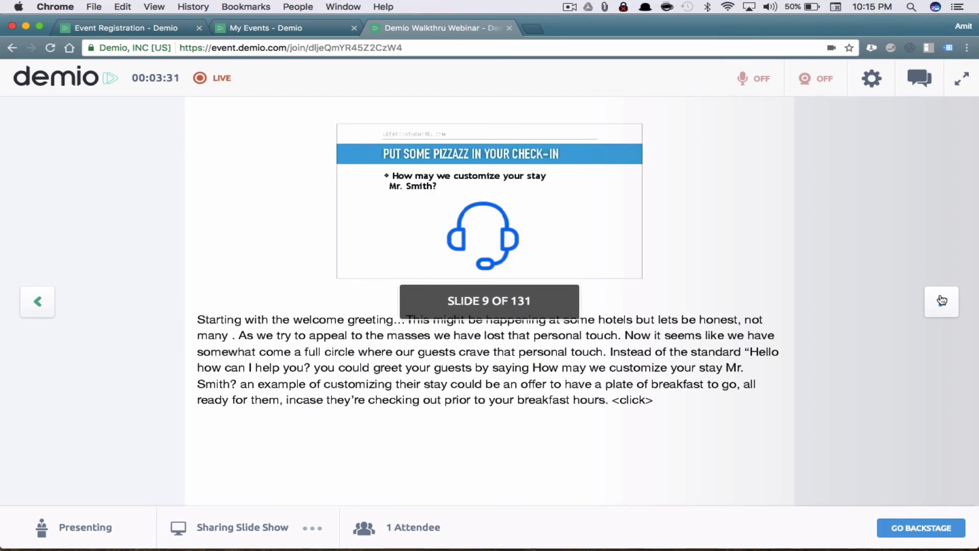
left_click(941, 301)
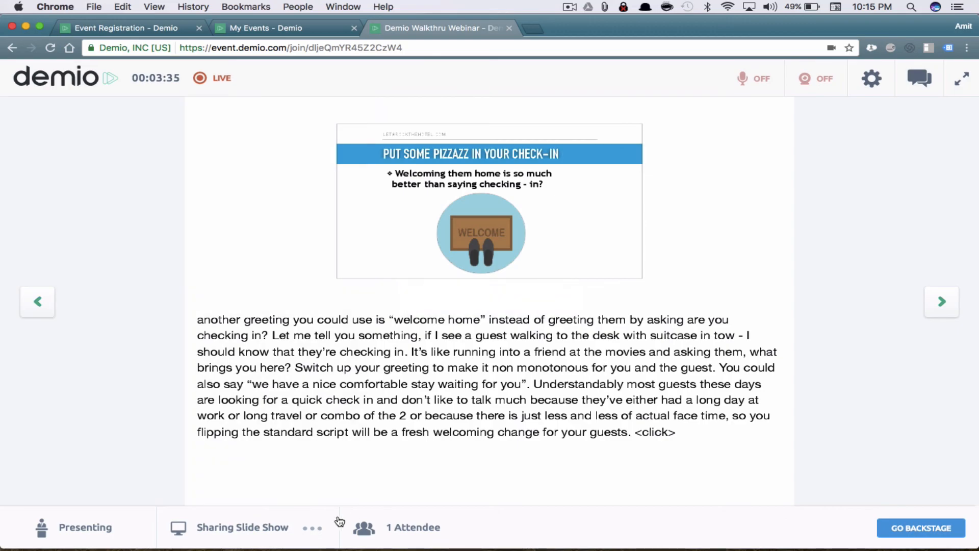
left_click(317, 520)
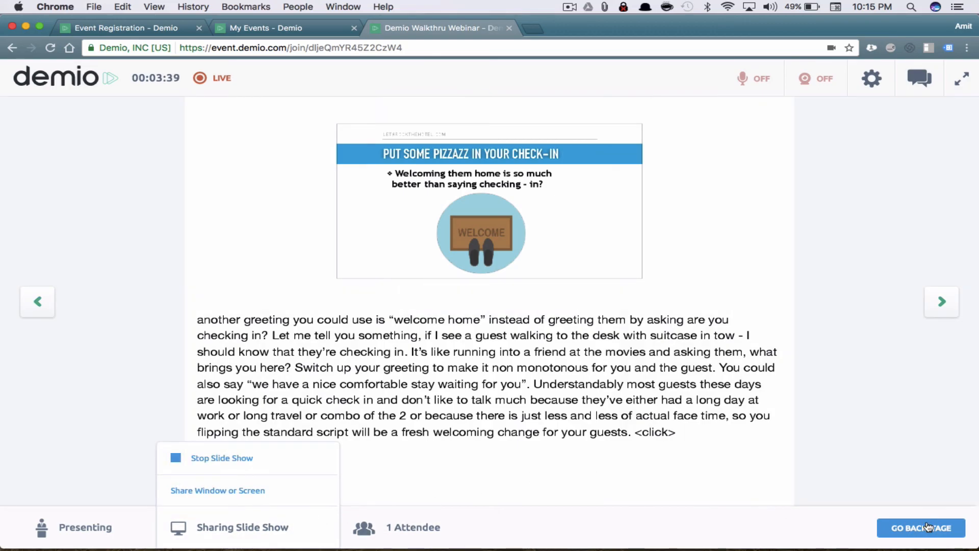
left_click(928, 527)
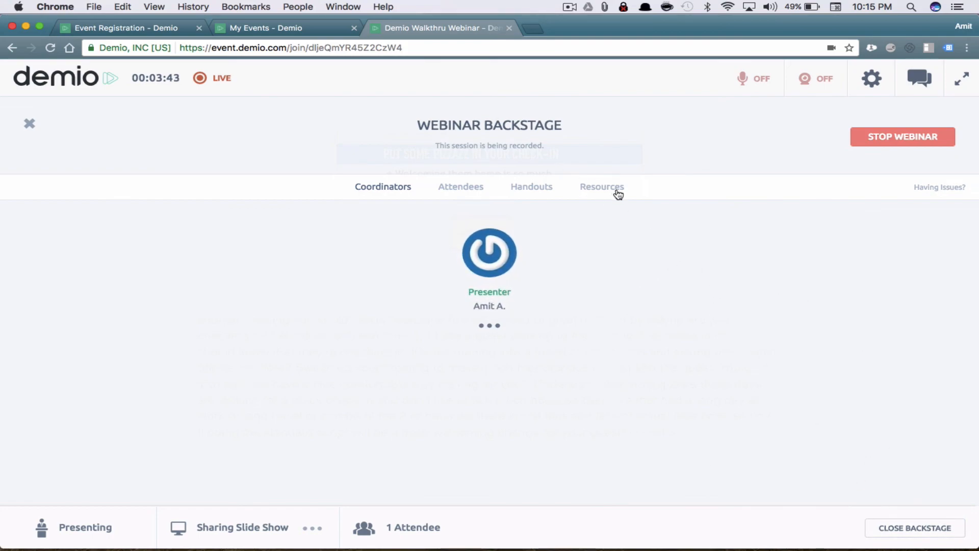
Share the binoculars handout with attendees and arrange the attendee window across the screen
left_click(532, 188)
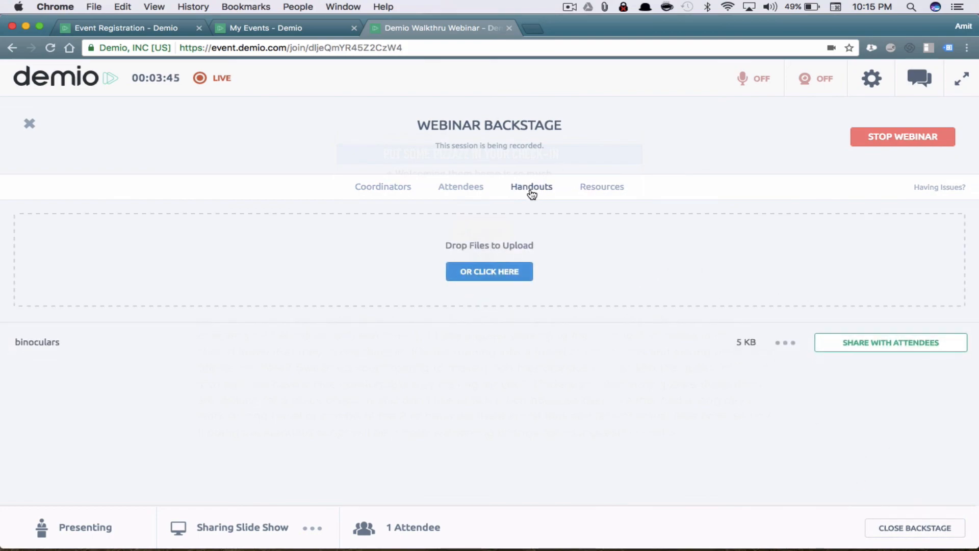
left_click(847, 348)
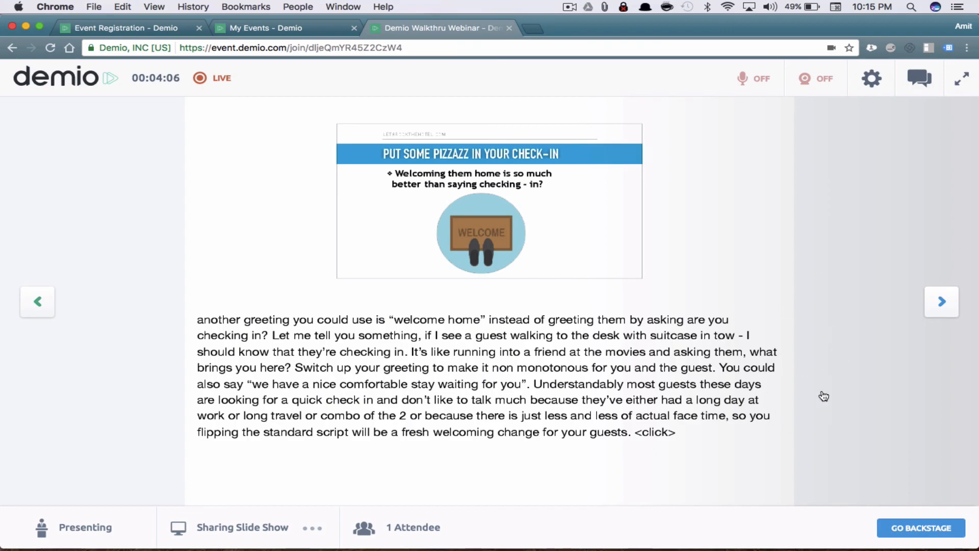
key("ctrl+Up")
left_click(826, 209)
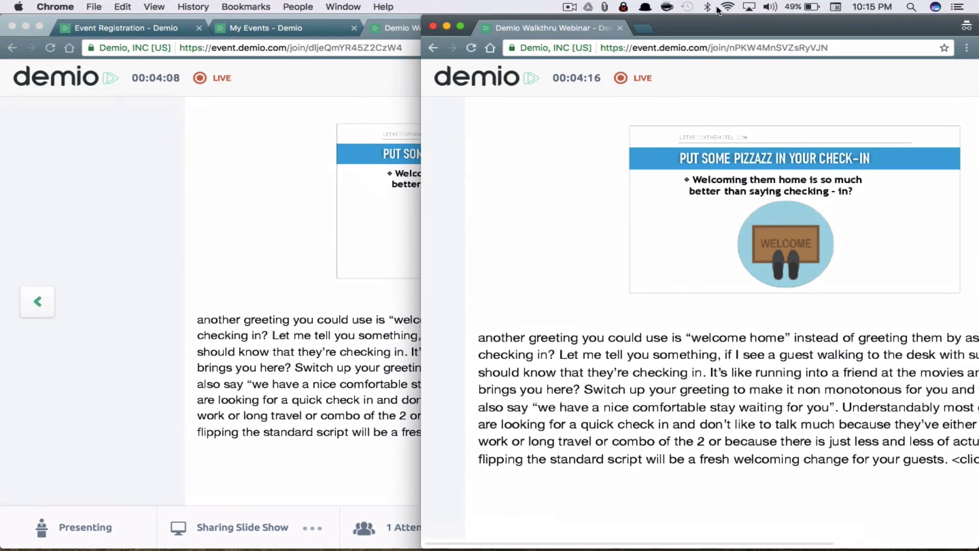
left_click_drag(719, 21, 418, 22)
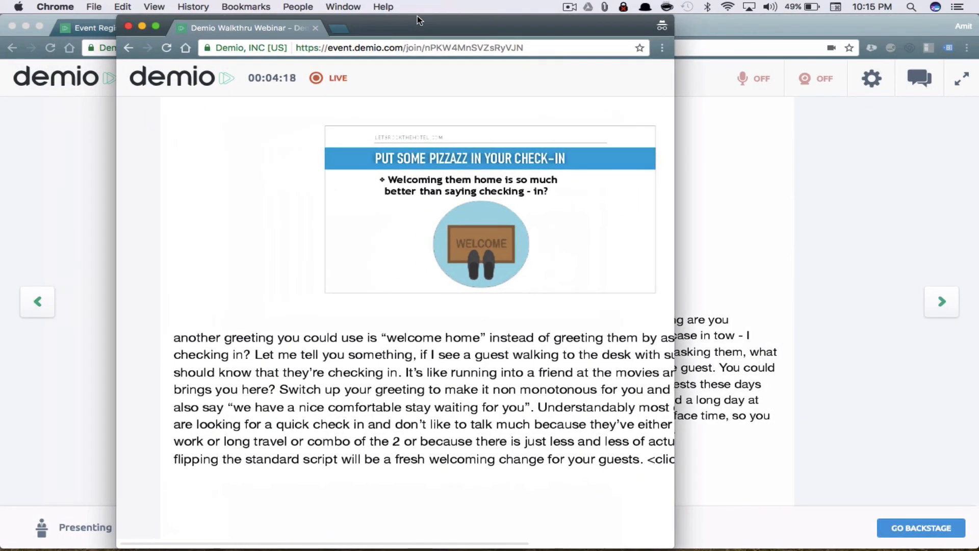
left_click_drag(487, 24, 498, 25)
left_click_drag(741, 270, 976, 257)
left_click_drag(659, 26, 610, 25)
In the attendee's My Channel, open the 5 KB binoculars handout, close it, and collapse the panel
left_click(884, 82)
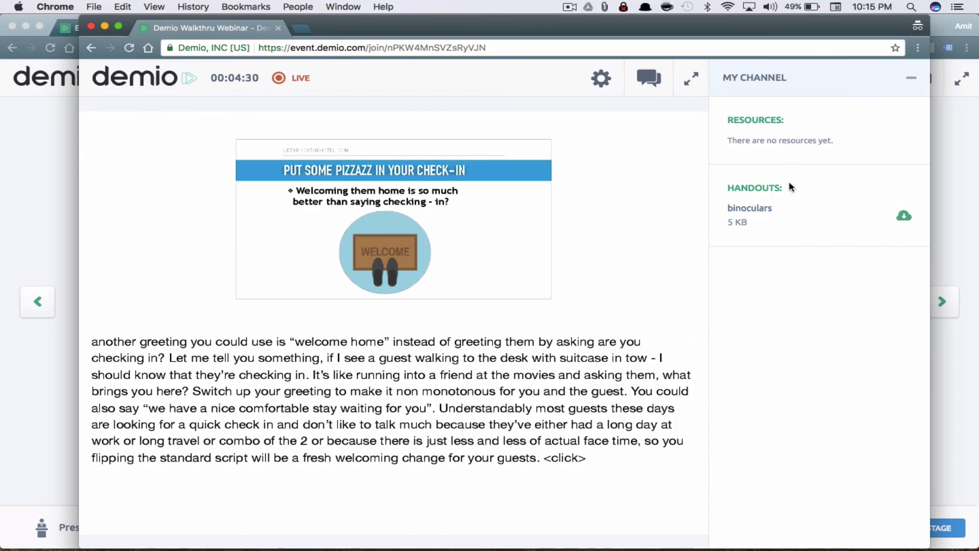
left_click(902, 217)
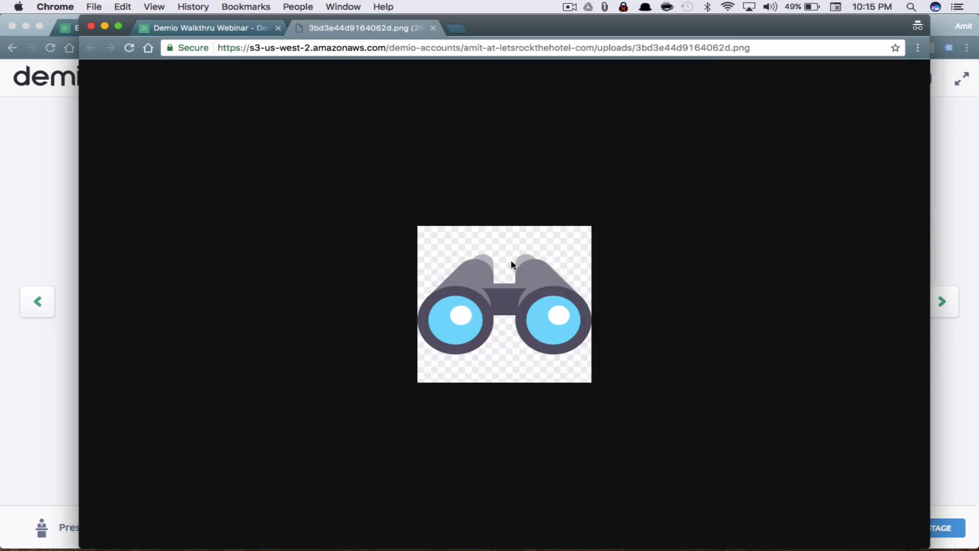
scroll(551, 268, "up", 2)
scroll(551, 267, "down", 2)
left_click(437, 47)
left_click(433, 28)
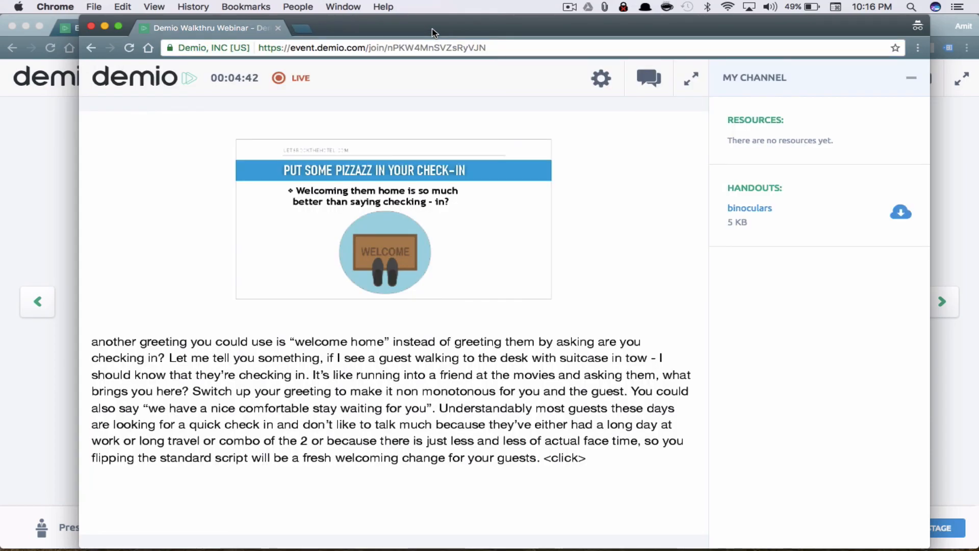
left_click(912, 82)
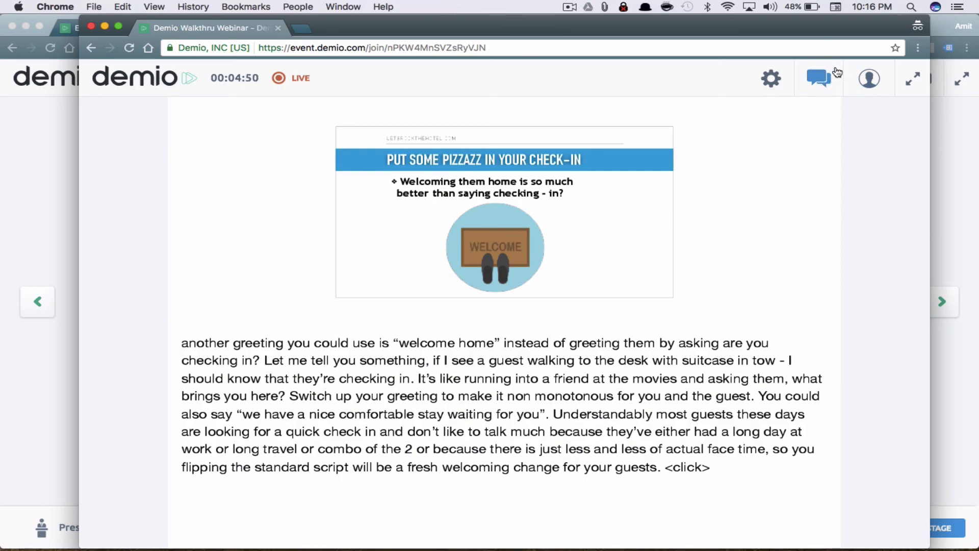
Share the Google resource with attendees from the backstage Resources list
left_click(950, 173)
left_click(921, 528)
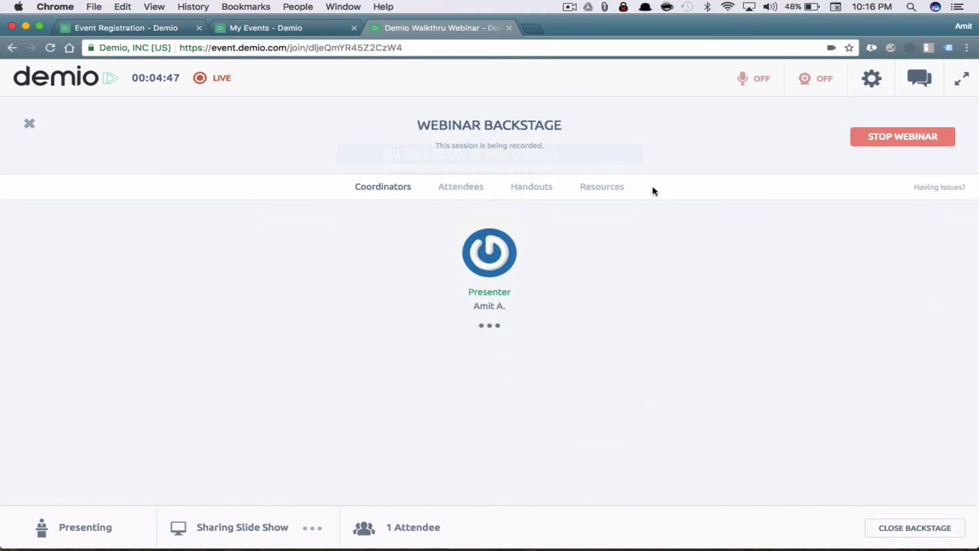
left_click(617, 188)
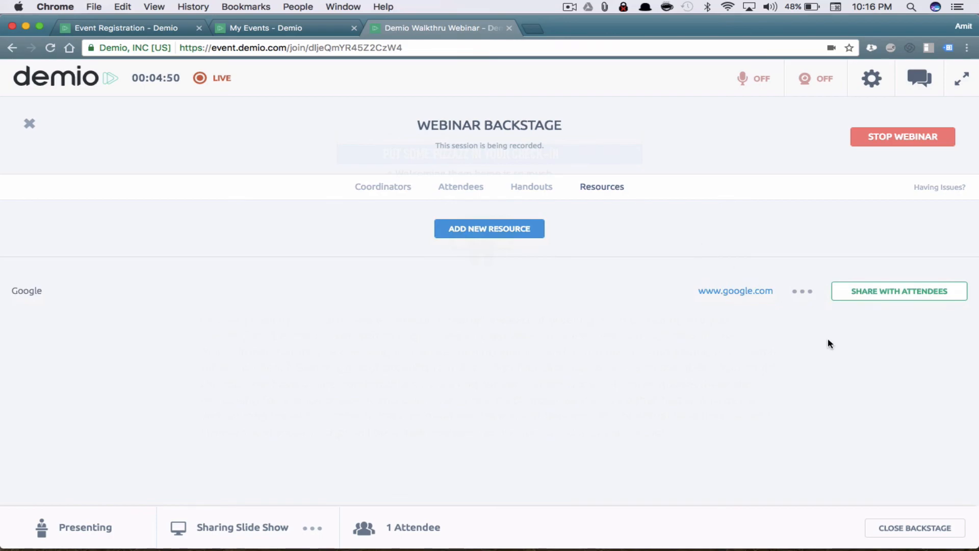
left_click(909, 304)
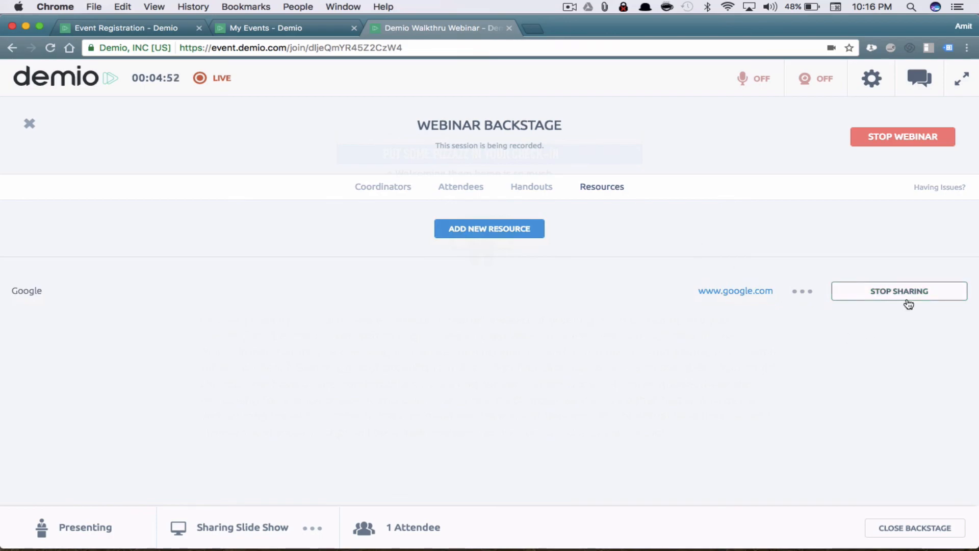
Check the Google resource's Buy Now - 20% Discount link in the attendee channel, then close backstage
key("ctrl+Up")
left_click(825, 178)
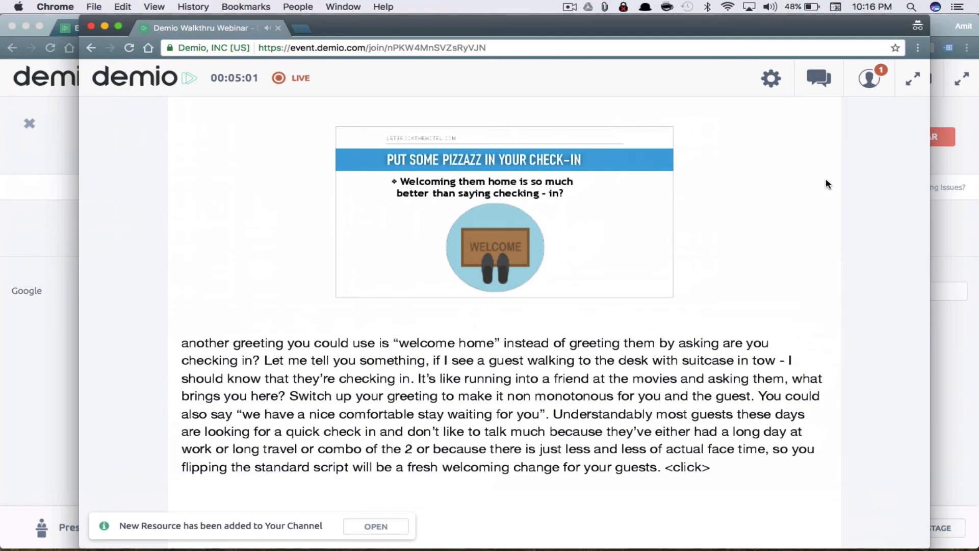
left_click(876, 79)
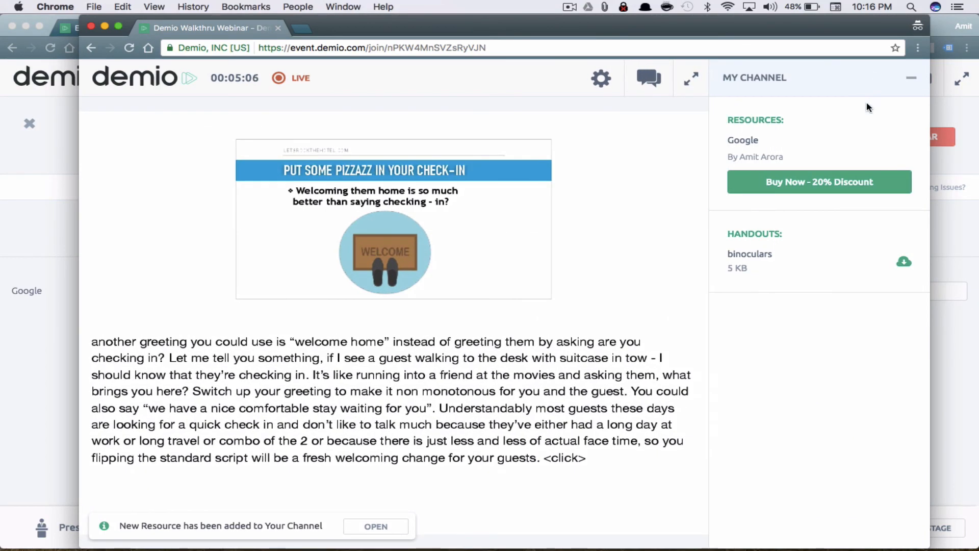
left_click_drag(767, 141, 722, 143)
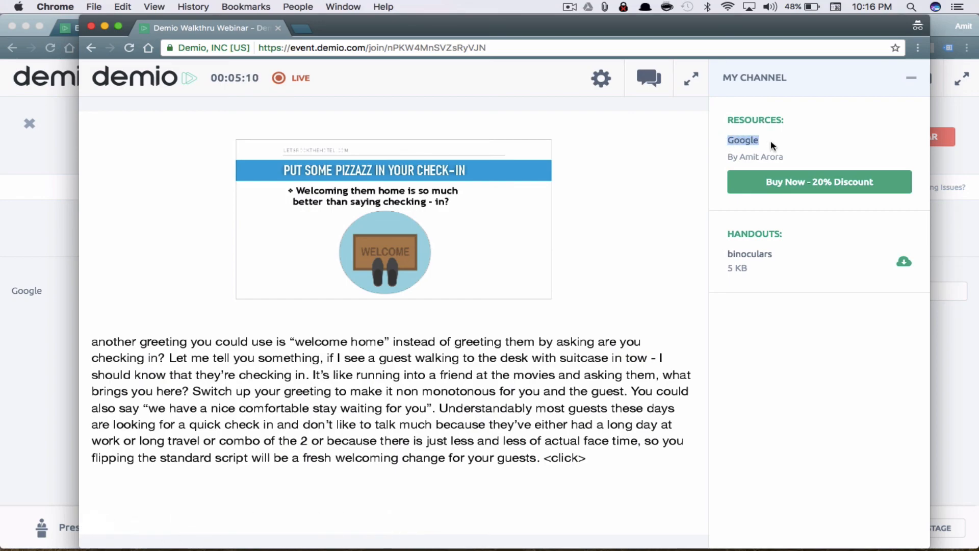
left_click_drag(784, 157, 728, 158)
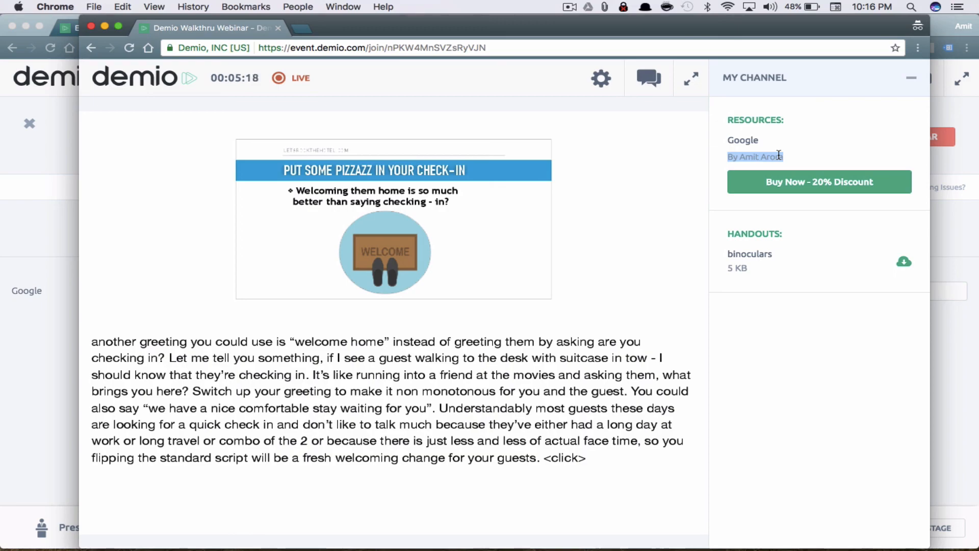
left_click(857, 186)
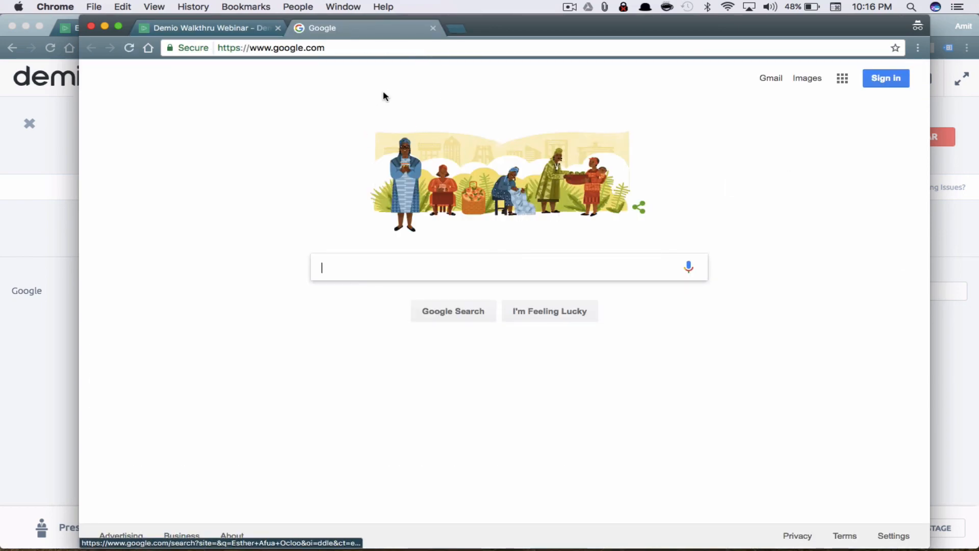
left_click(433, 28)
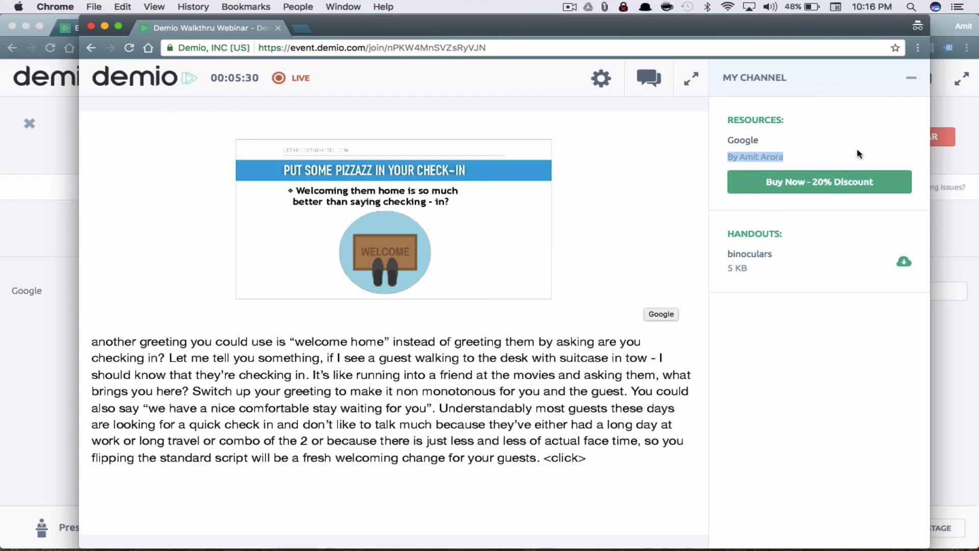
left_click(912, 80)
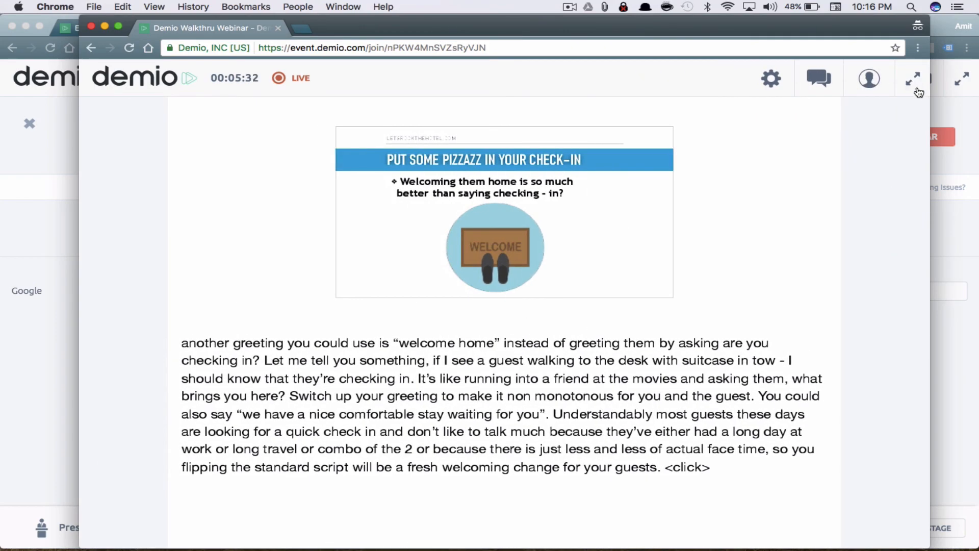
left_click(953, 241)
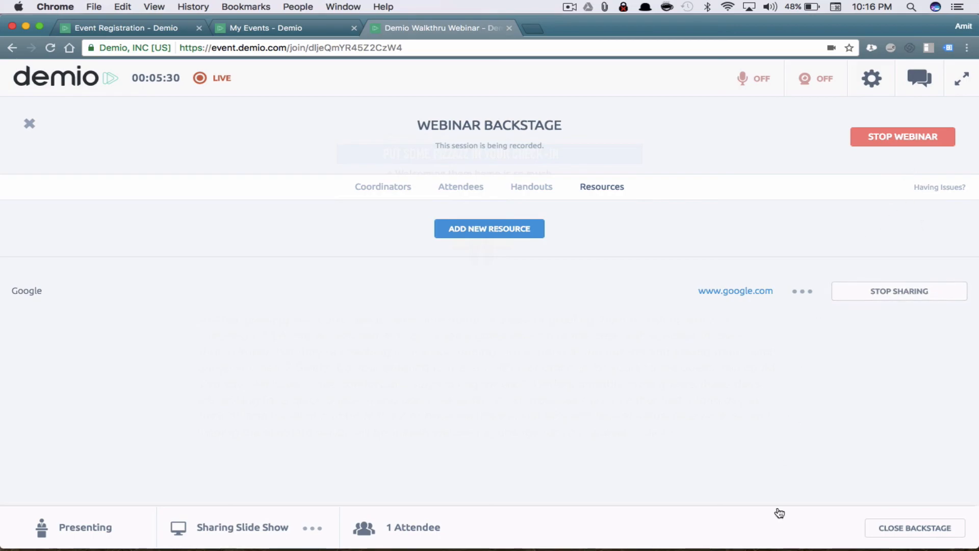
left_click(901, 538)
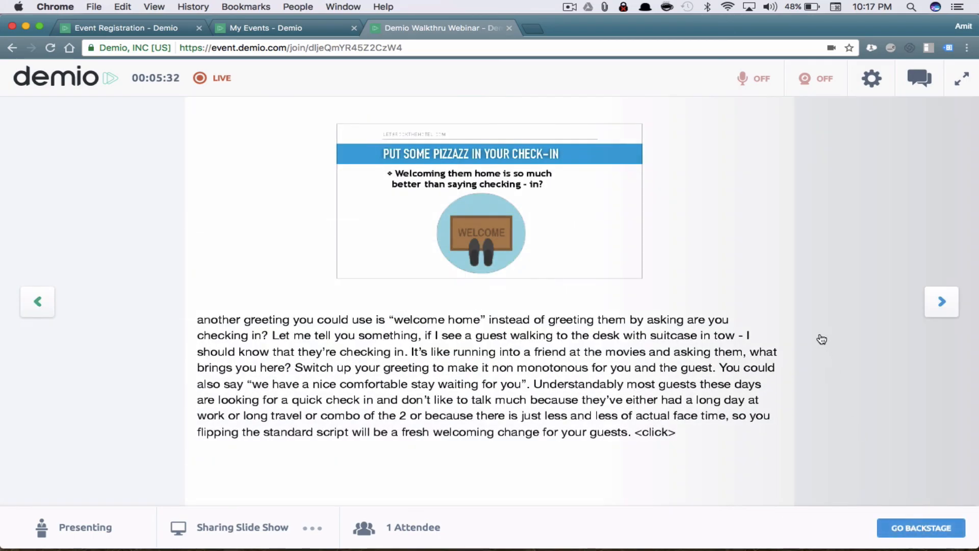
Advance the slide show to slide 15 of 131 and reopen Webinar Backstage on Resources
left_click(941, 306)
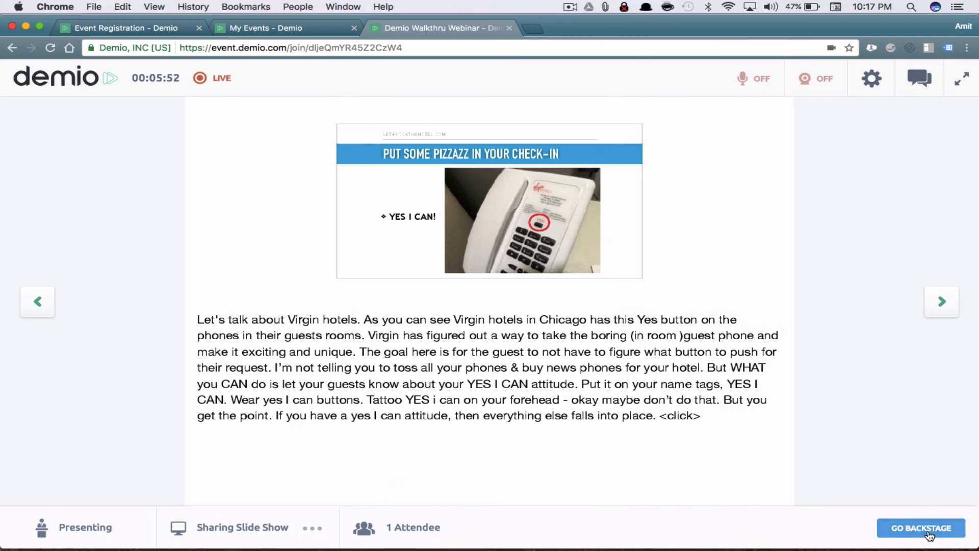
left_click(929, 533)
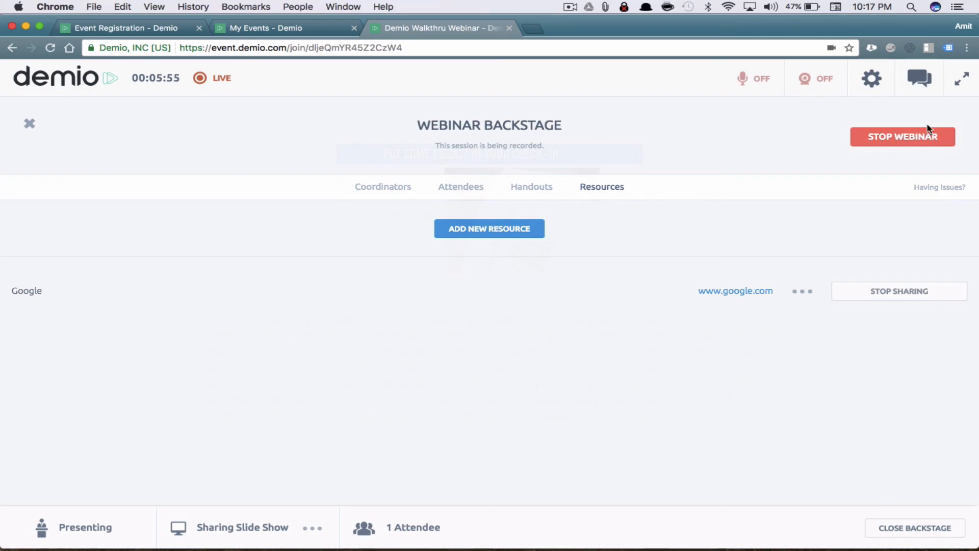
End the walkthrough webinar, confirm it, and switch to the attendee's browser window to change its address
left_click(927, 137)
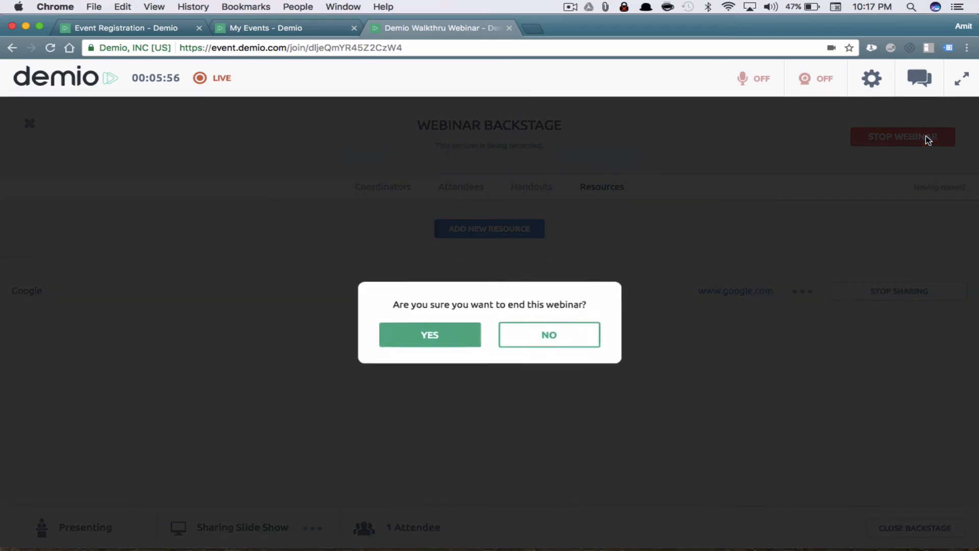
left_click(459, 337)
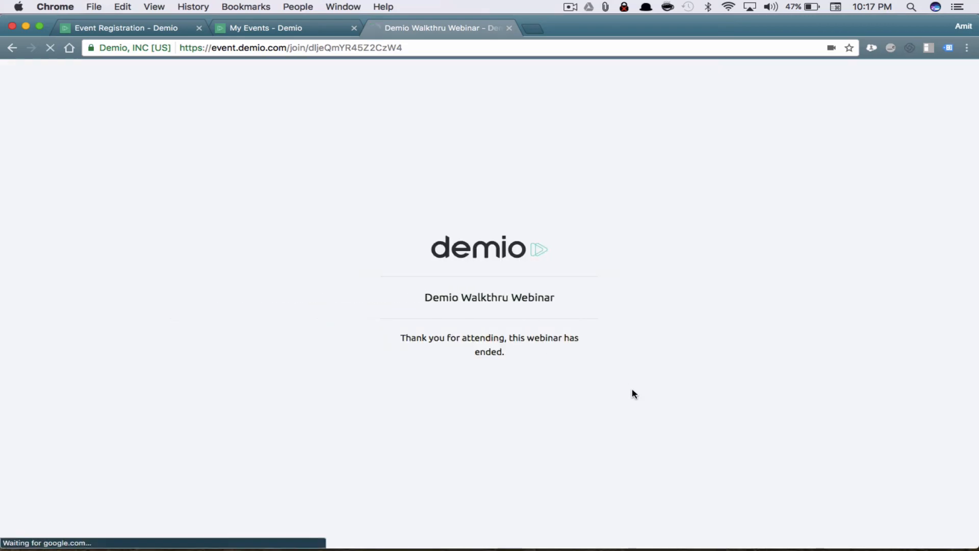
key("ctrl+Up")
left_click(767, 251)
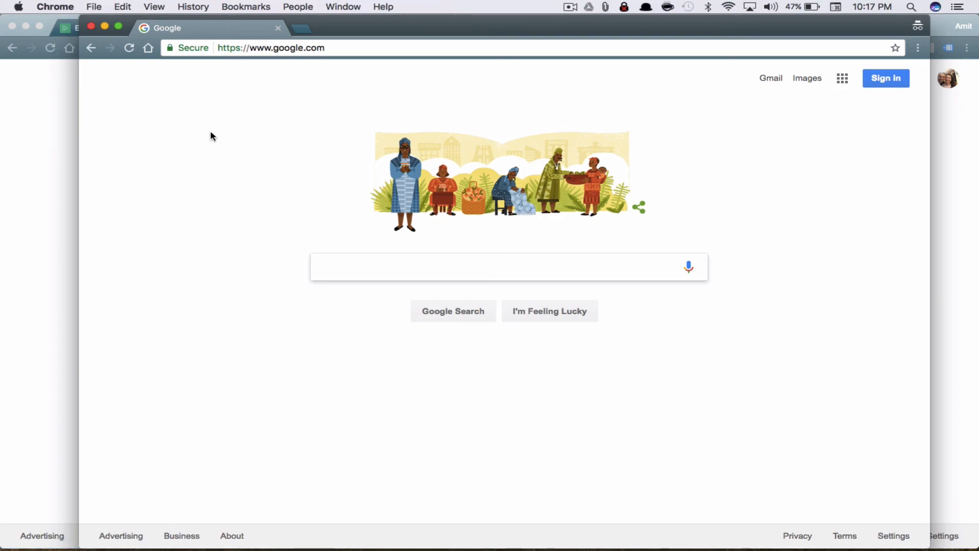
left_click(335, 42)
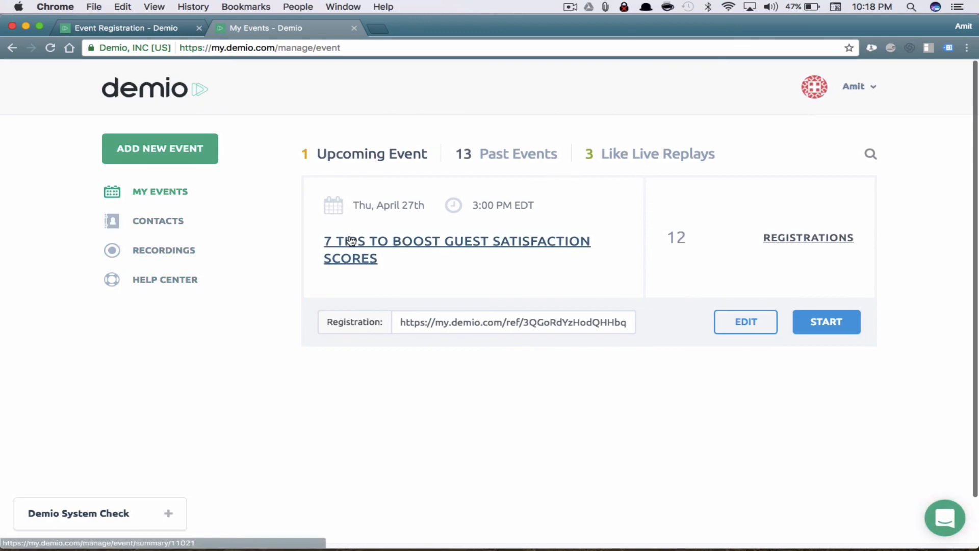
List past events and review the walkthrough webinar's date and 05m running time
left_click(525, 160)
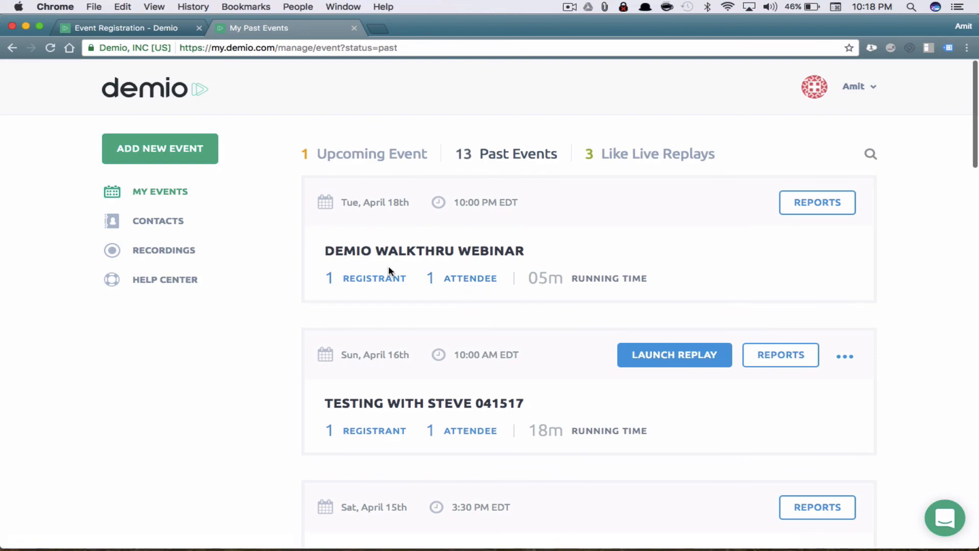
left_click_drag(569, 278, 528, 278)
left_click_drag(519, 203, 329, 204)
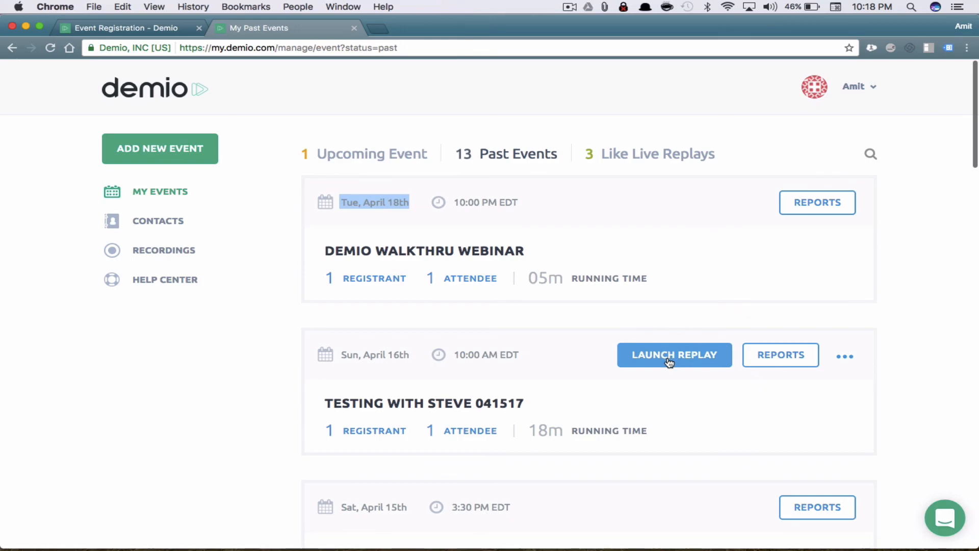
scroll(750, 191, "down", 3)
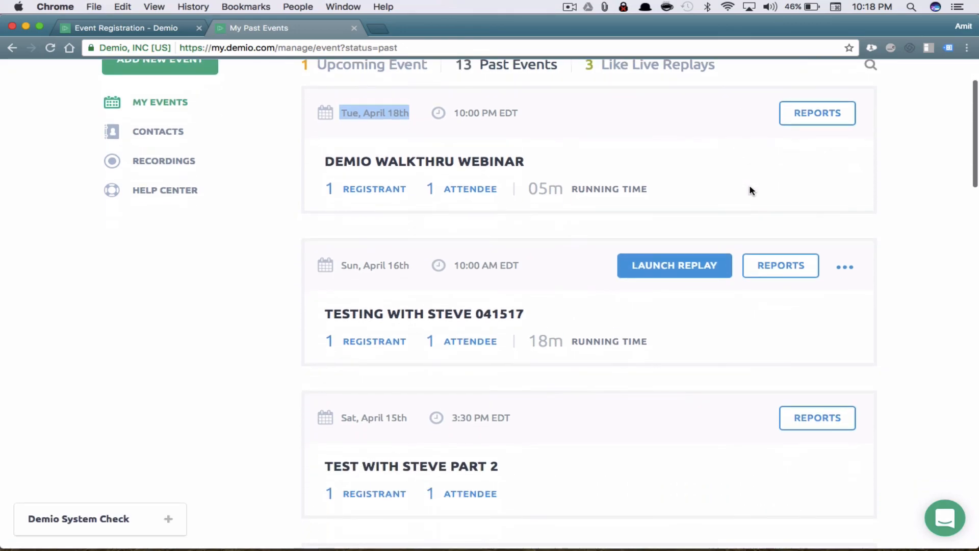
scroll(750, 191, "down", 5)
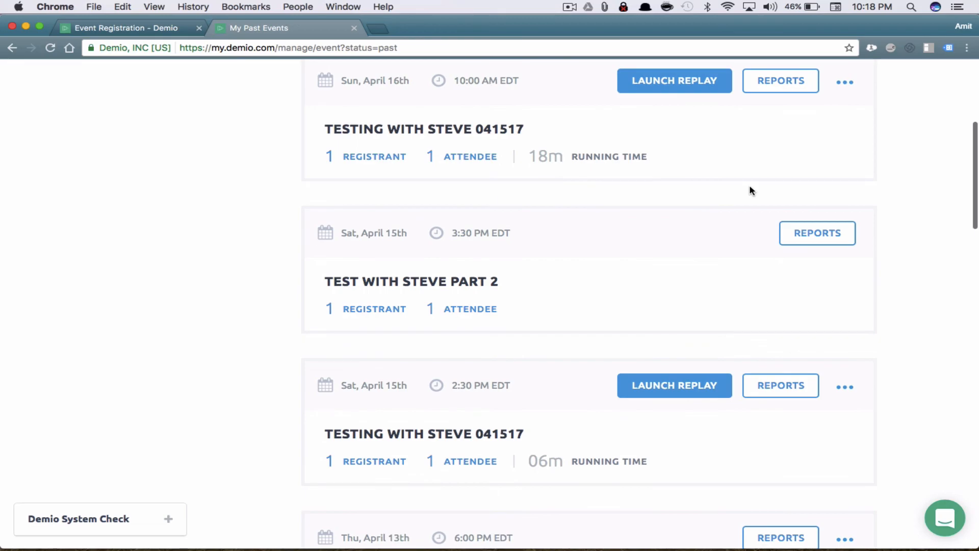
scroll(750, 191, "up", 4)
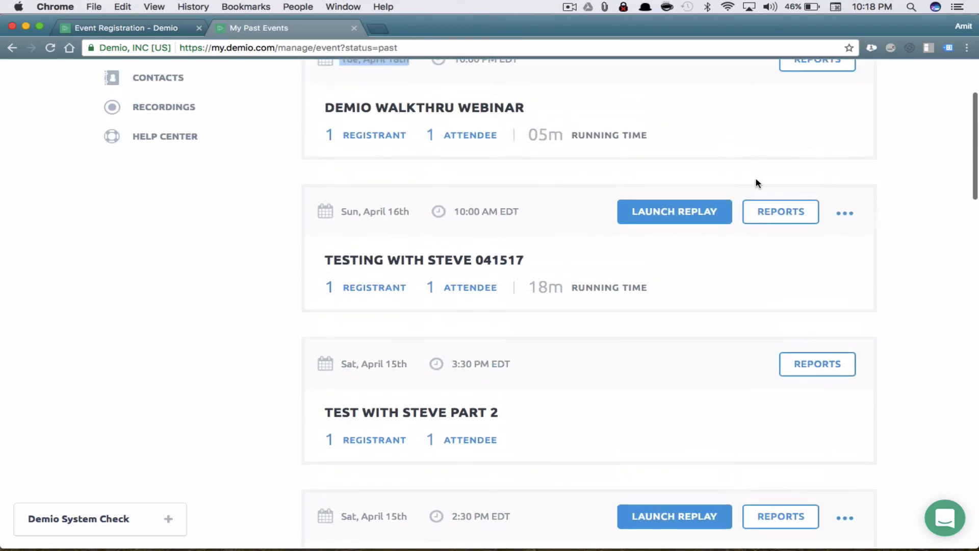
scroll(706, 228, "up", 4)
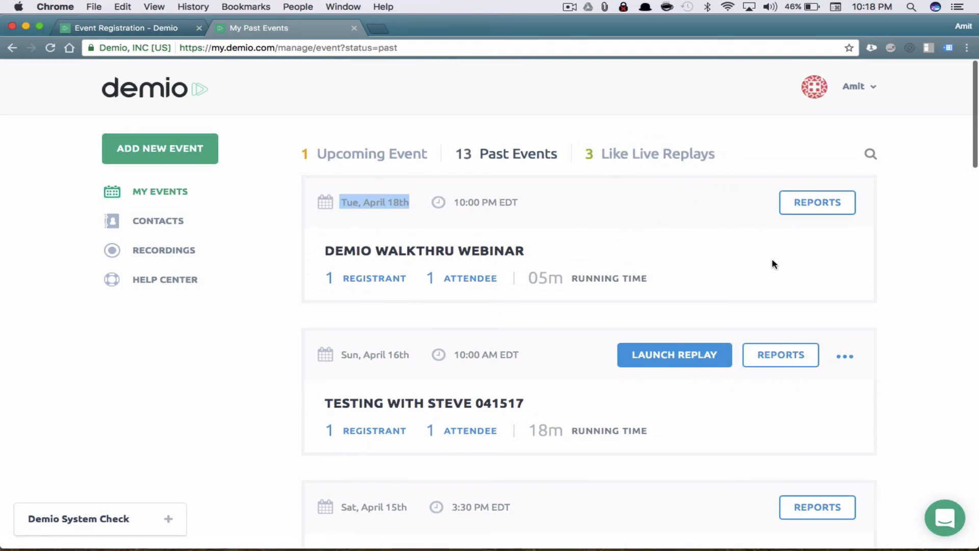
scroll(774, 264, "down", 2)
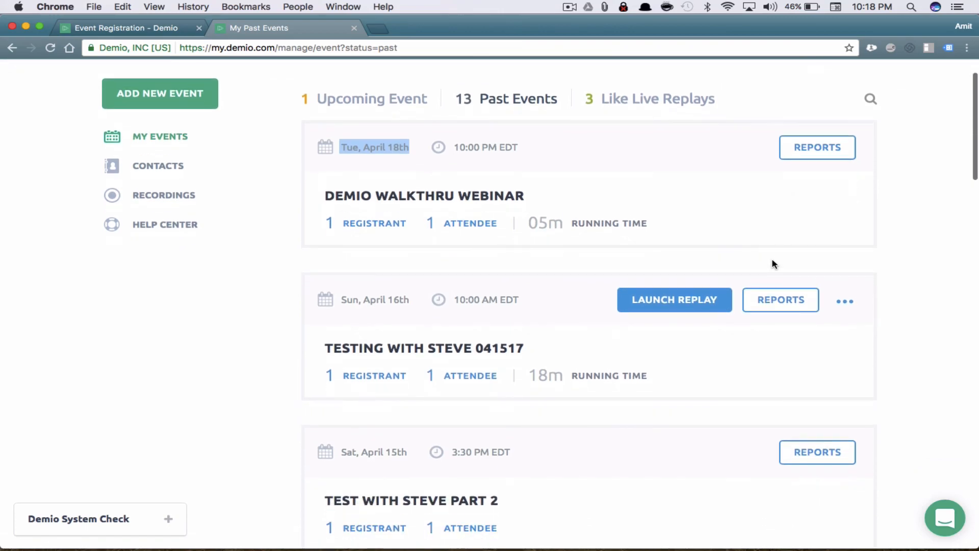
Create a Like Live replay from the April 16th testing event and open its registration page
left_click(684, 310)
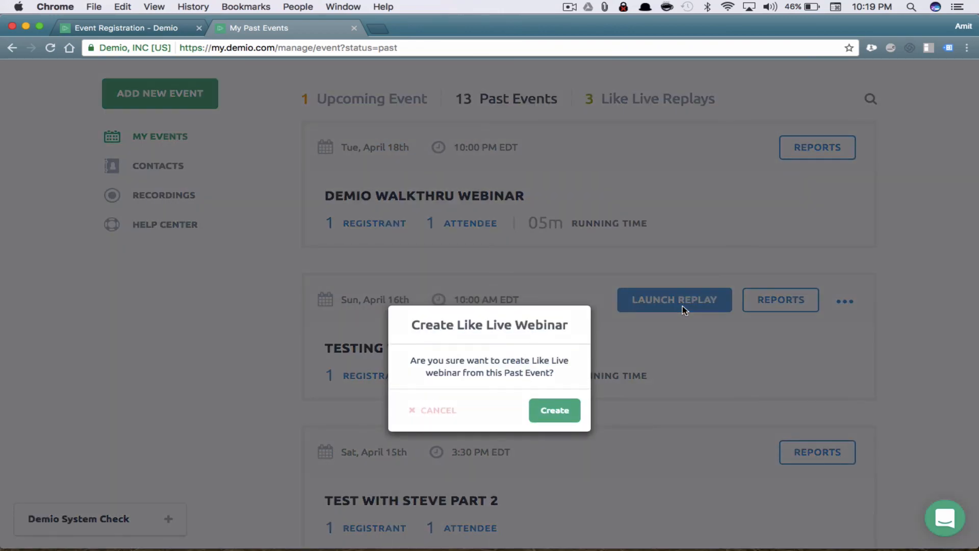
left_click(570, 411)
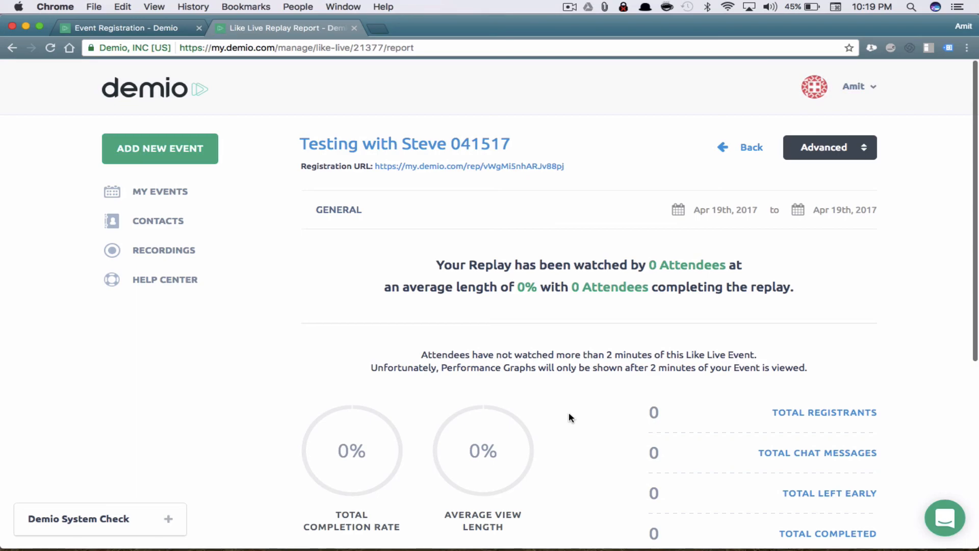
scroll(568, 411, "down", 6)
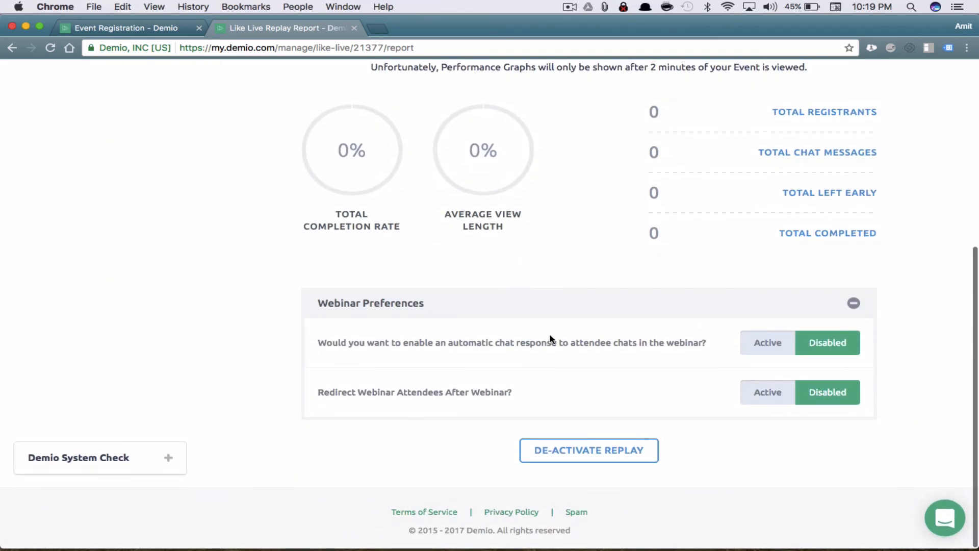
scroll(551, 339, "up", 5)
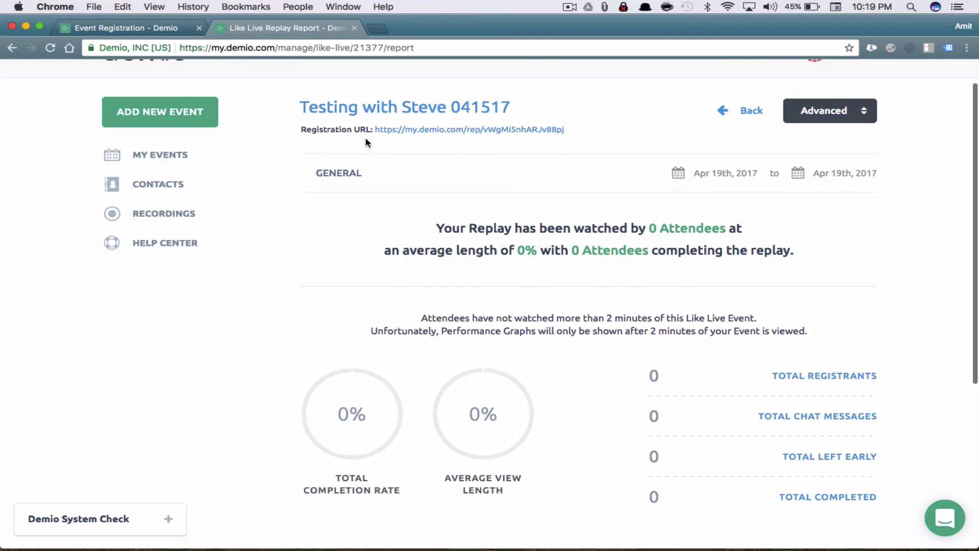
left_click_drag(574, 127, 400, 131)
left_click(419, 159)
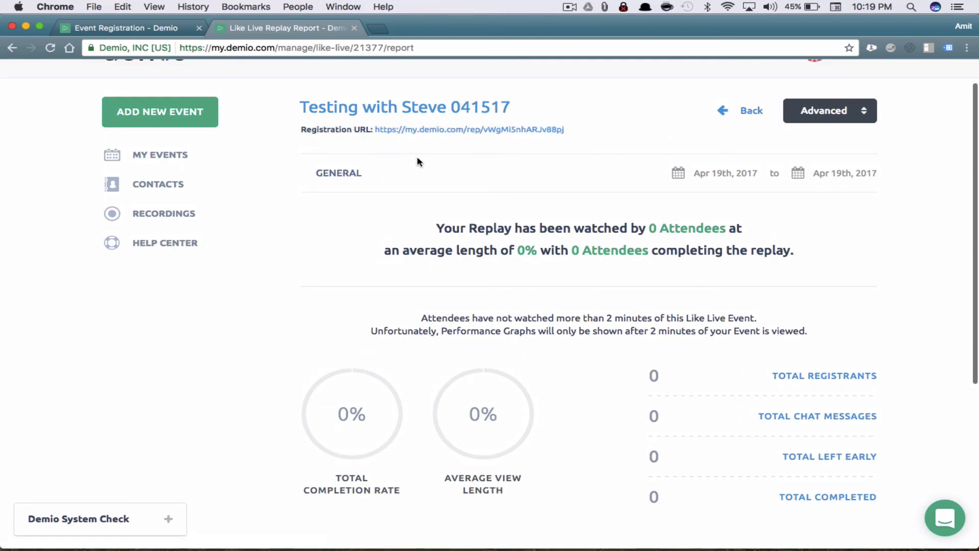
left_click(490, 131)
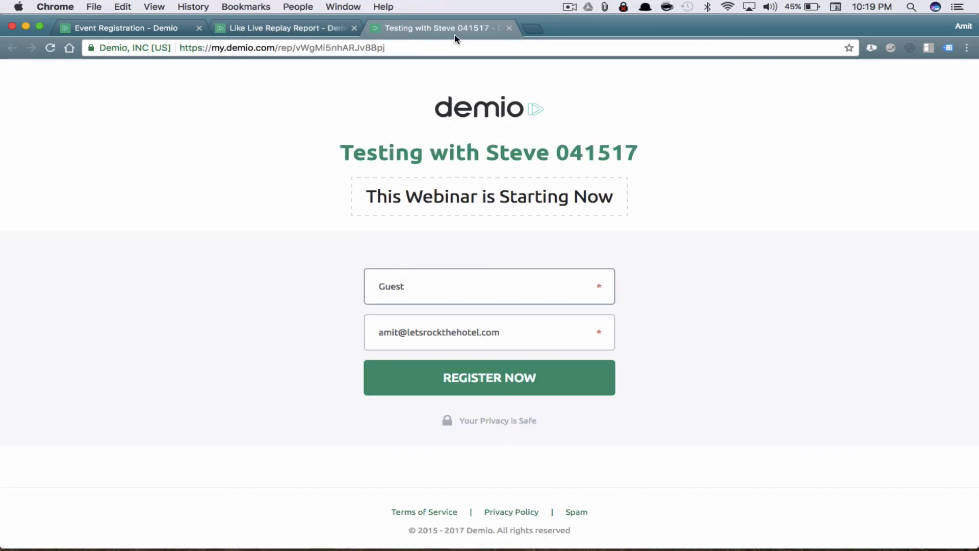
left_click_drag(614, 202, 366, 195)
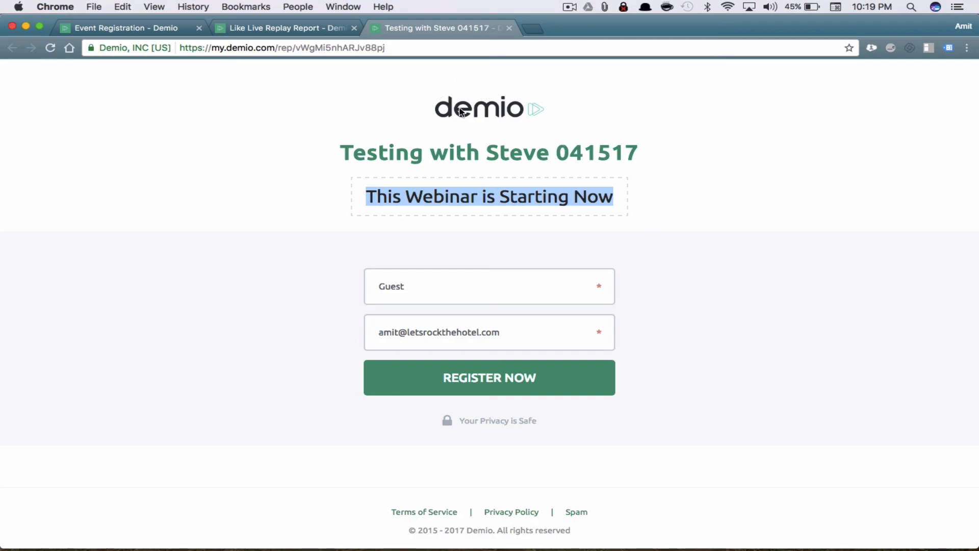
left_click(632, 224)
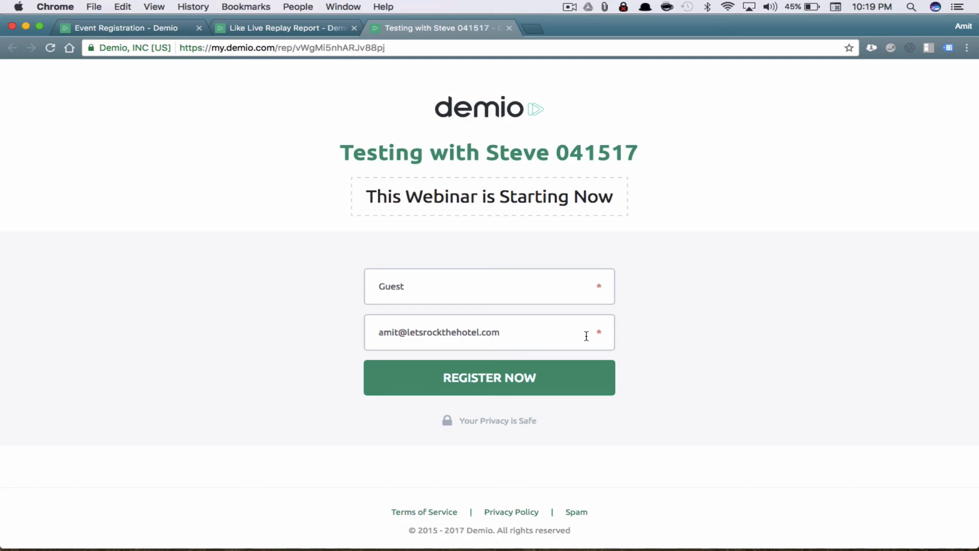
left_click(509, 28)
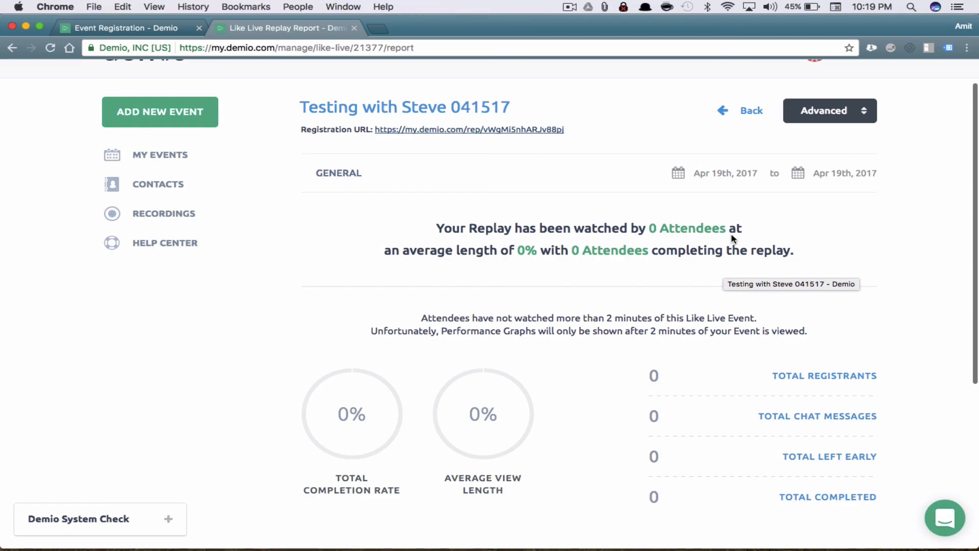
Enable automatic chat replies with 'Thank you for your question. I will get back to you ASAP!'
scroll(733, 238, "up", 2)
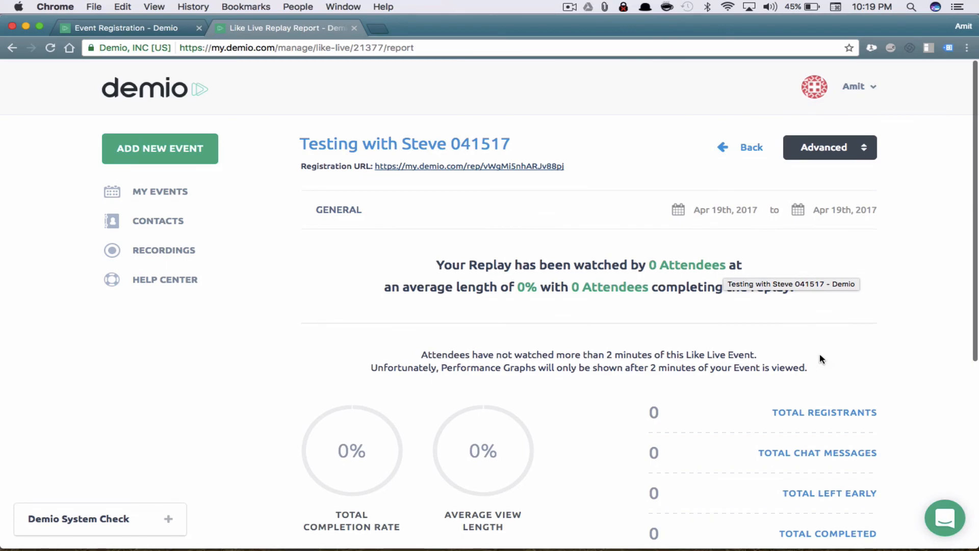
scroll(820, 354, "down", 6)
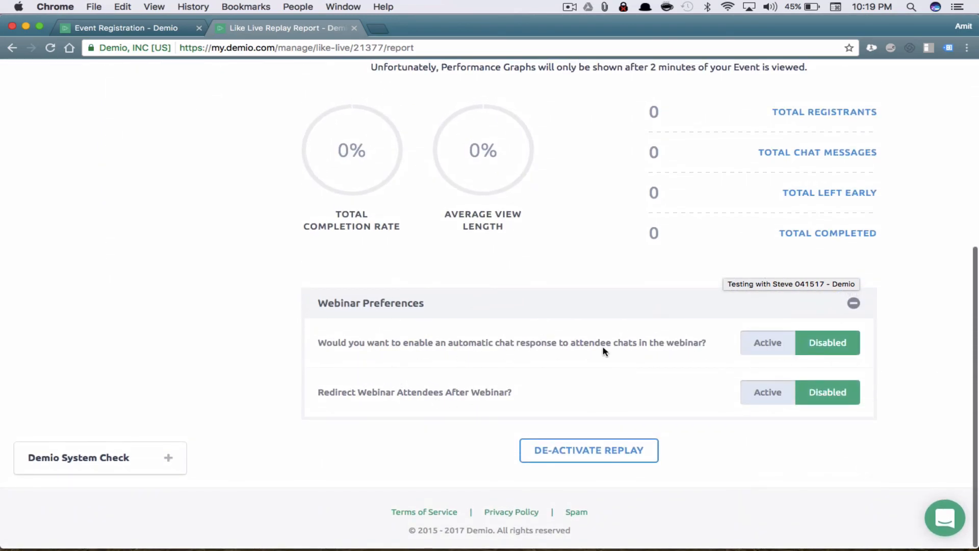
left_click_drag(481, 343, 581, 341)
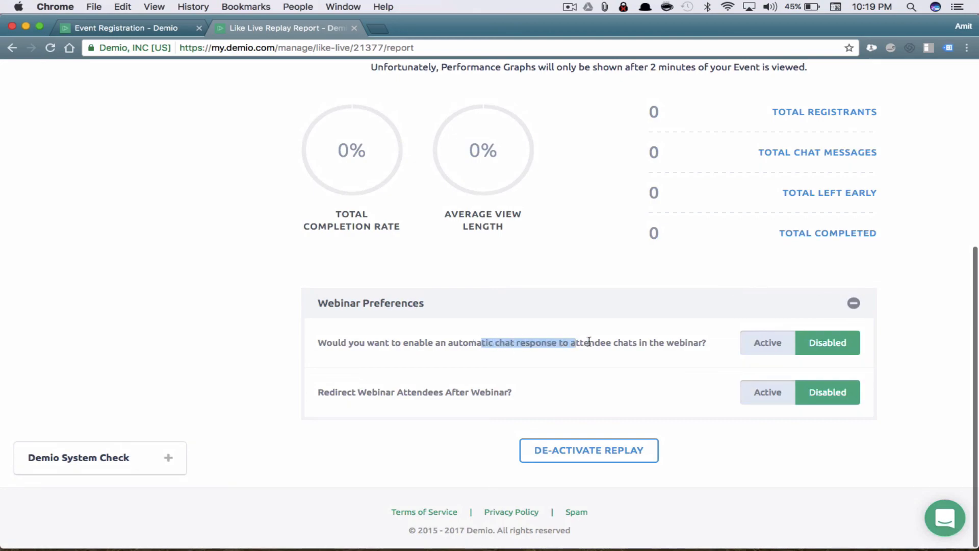
left_click(757, 345)
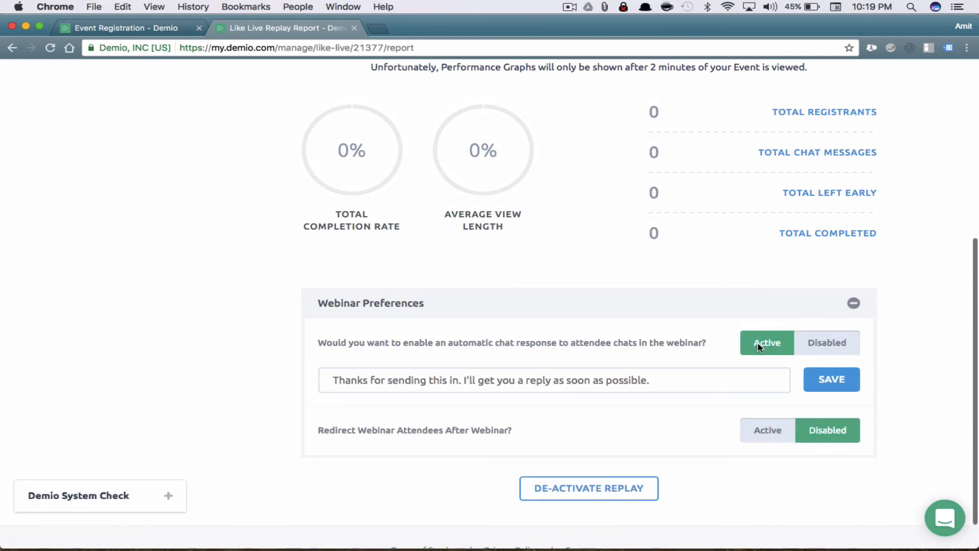
left_click(647, 378)
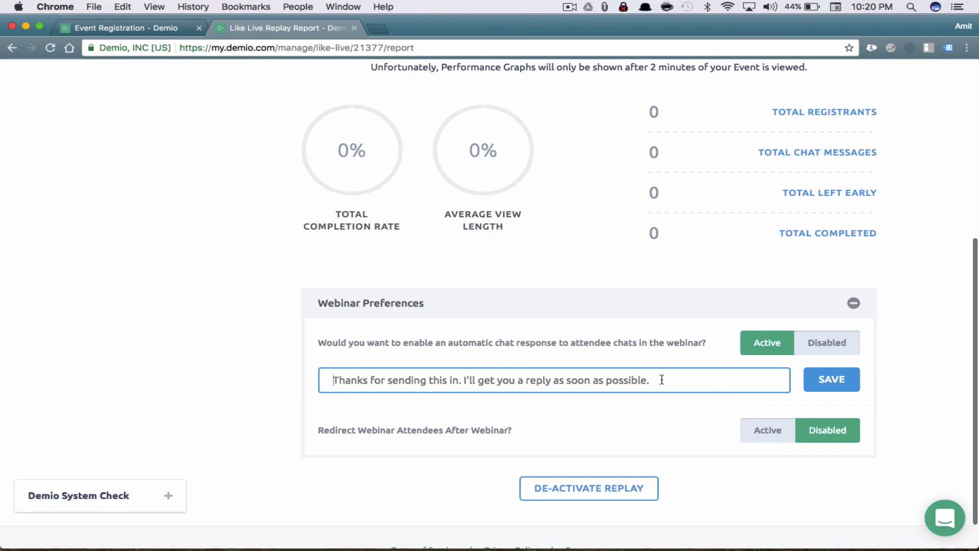
left_click(840, 382)
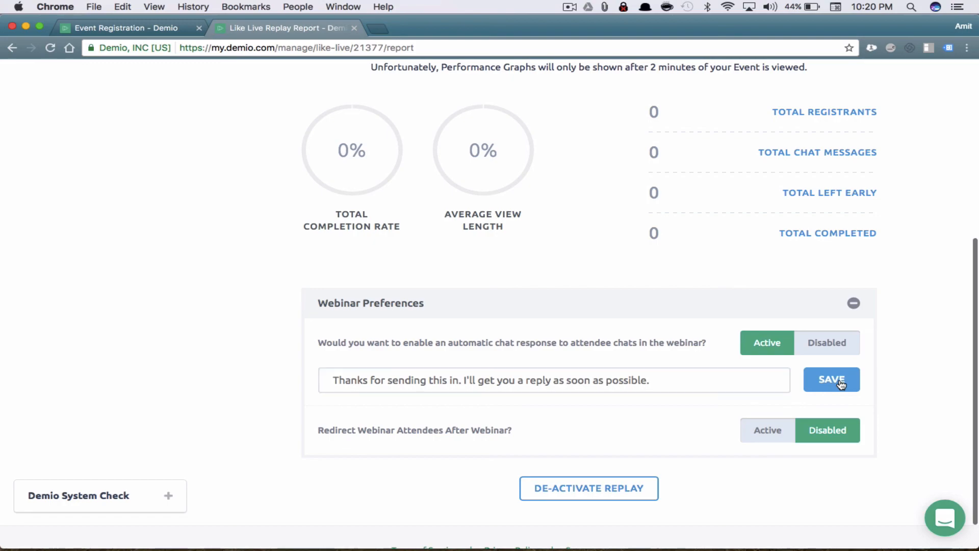
scroll(890, 305, "down", 1)
left_click(660, 341)
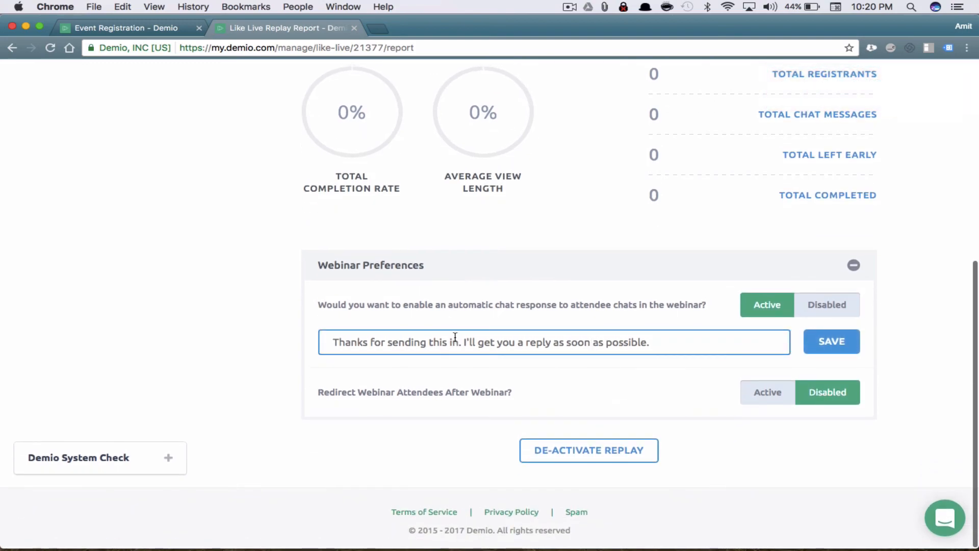
type("Thank you for your question. I will get")
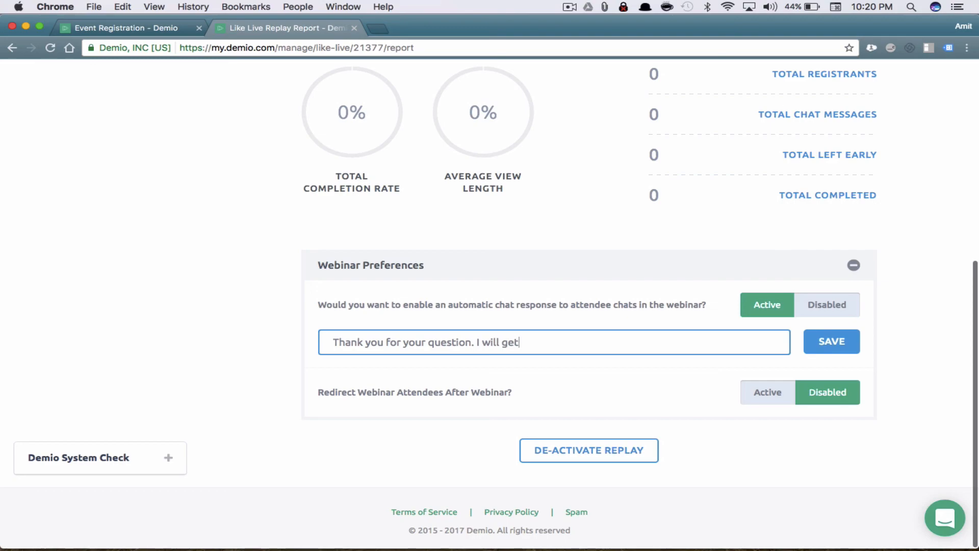
type(" back to you ASAP!")
key("BackSpace")
key("BackSpace")
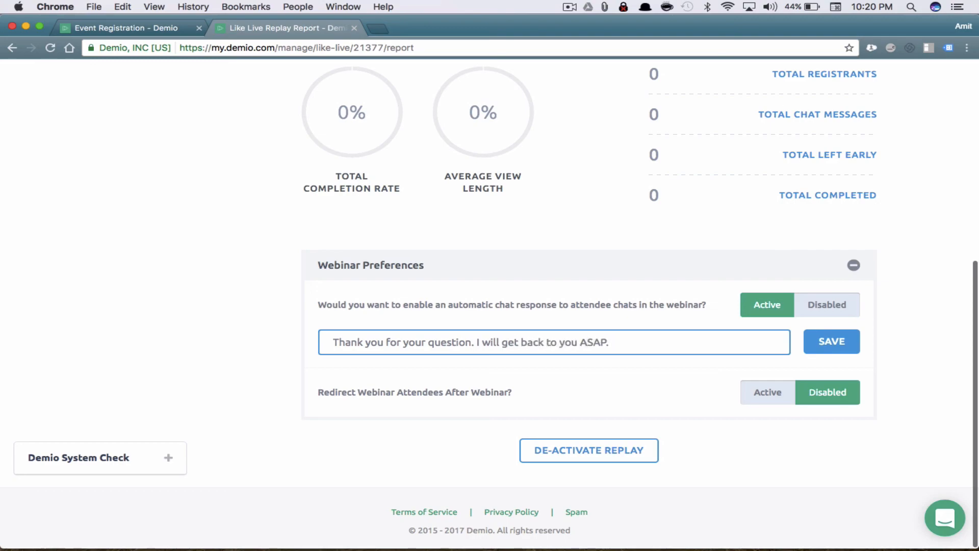
left_click(850, 352)
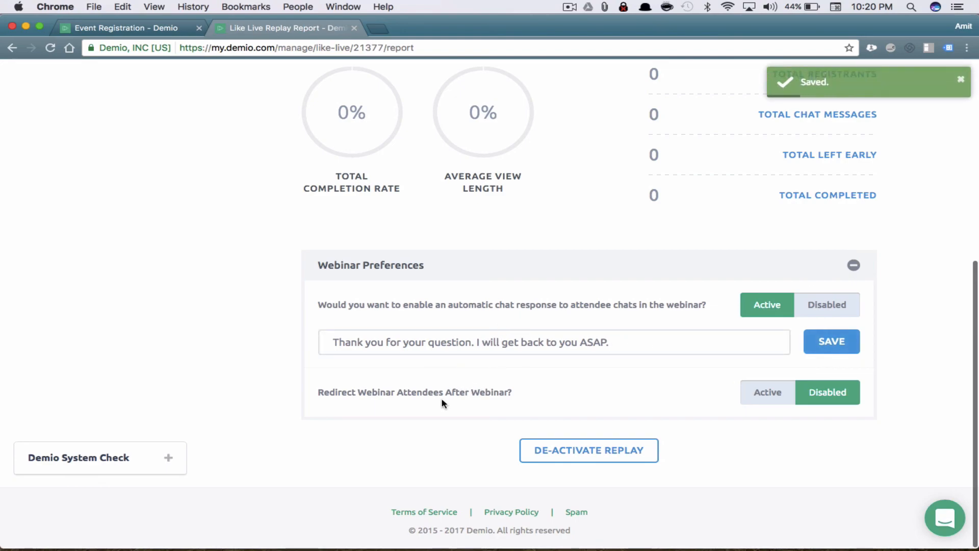
left_click(765, 393)
left_click(533, 431)
type("www.google.com")
left_click(820, 428)
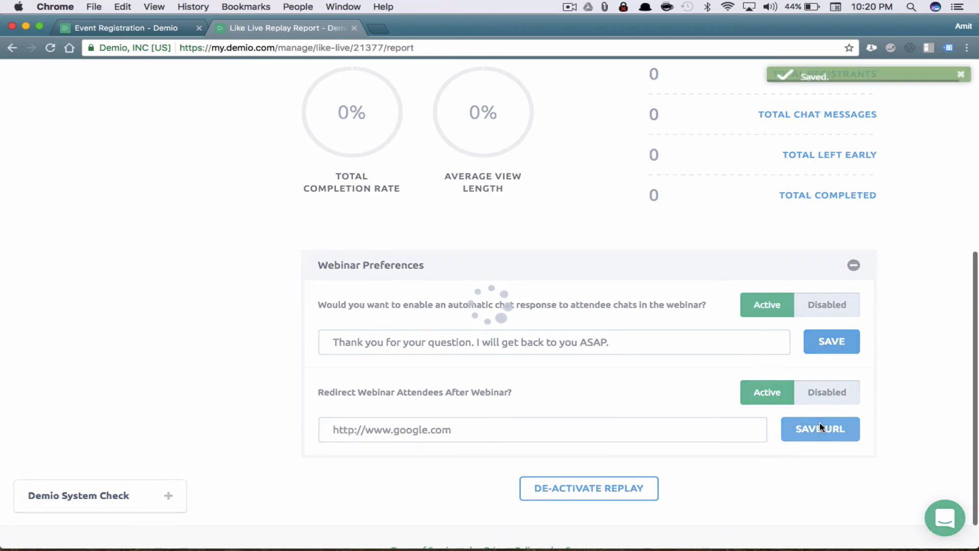
scroll(922, 276, "up", 7)
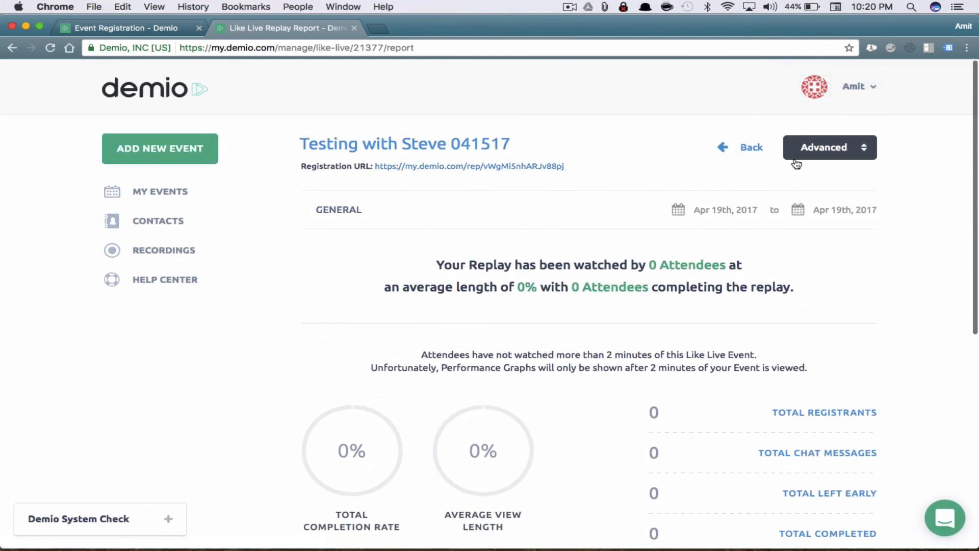
left_click(859, 149)
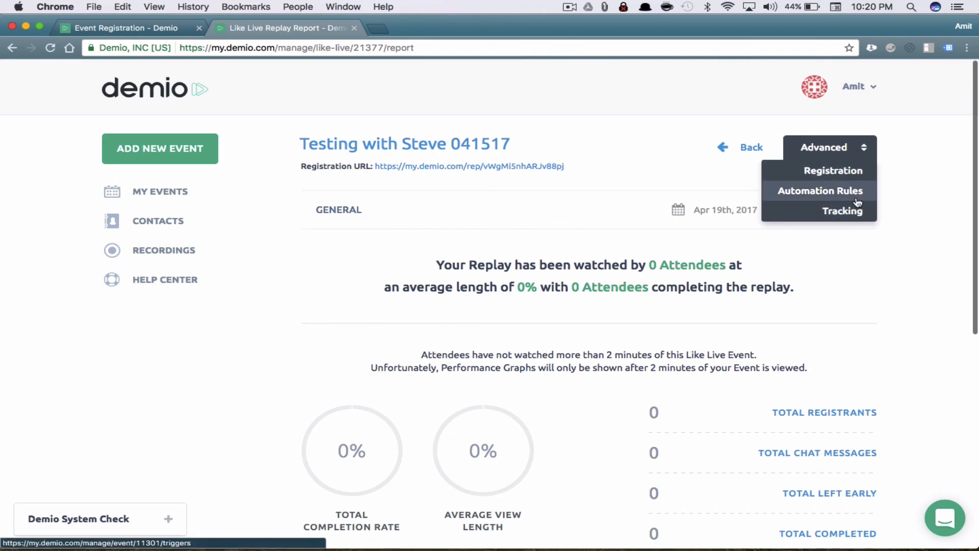
left_click(848, 173)
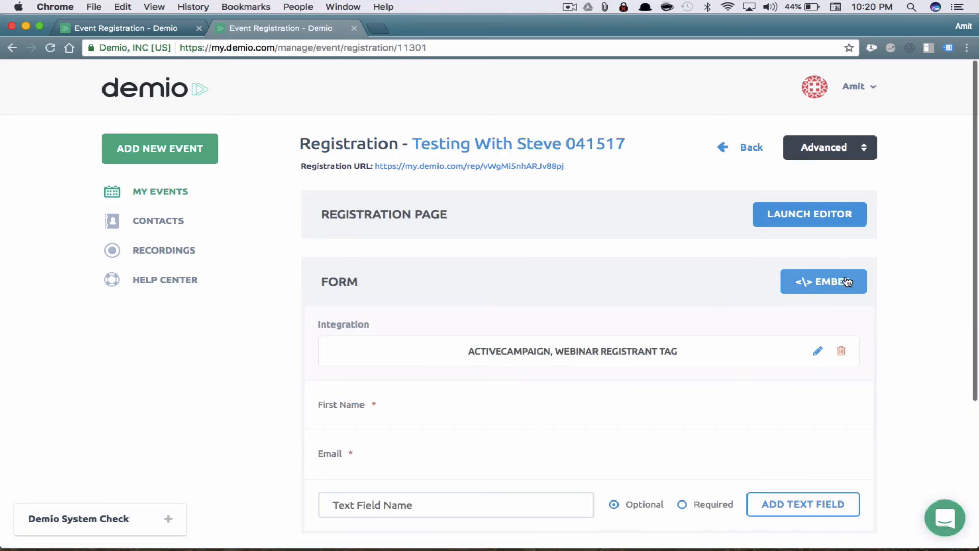
scroll(846, 411, "down", 5)
scroll(847, 409, "up", 5)
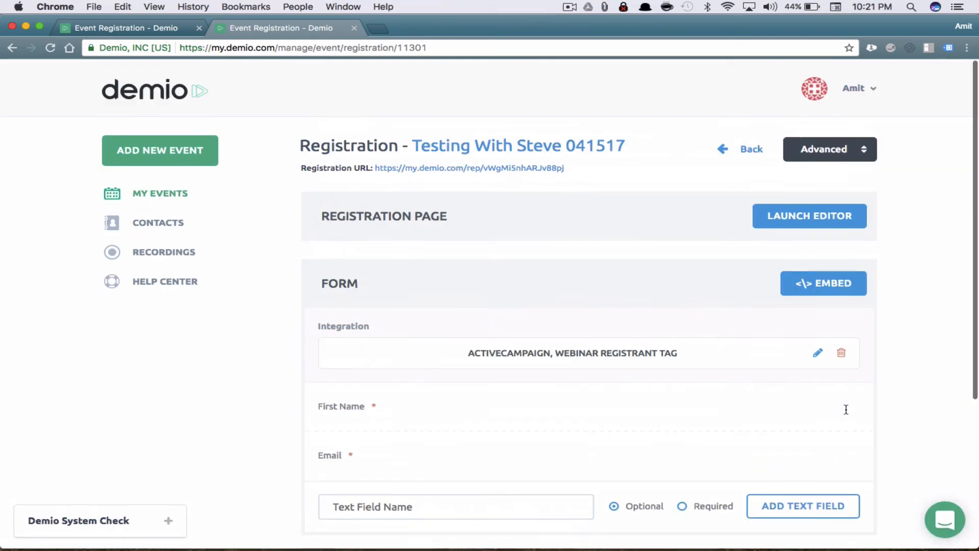
left_click(815, 219)
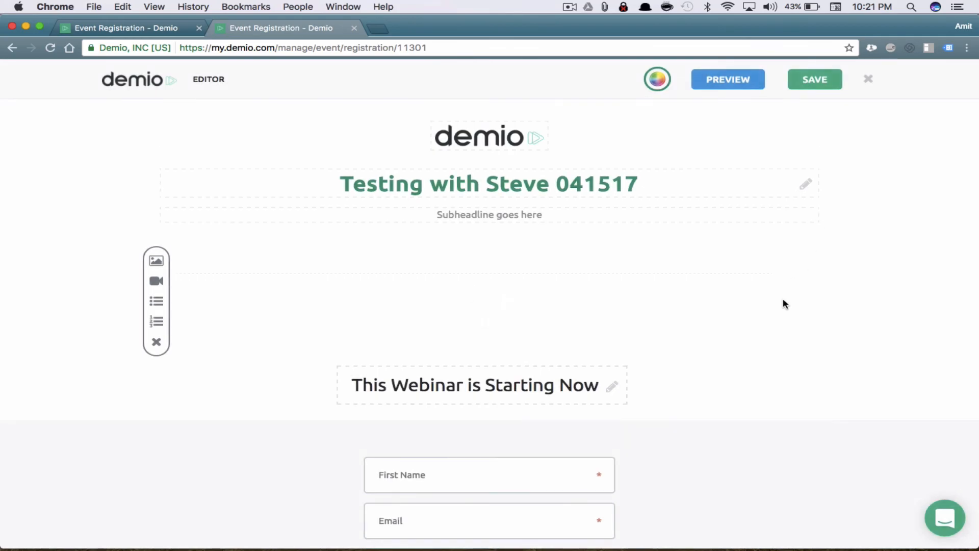
scroll(751, 354, "down", 3)
scroll(751, 353, "up", 3)
left_click(869, 79)
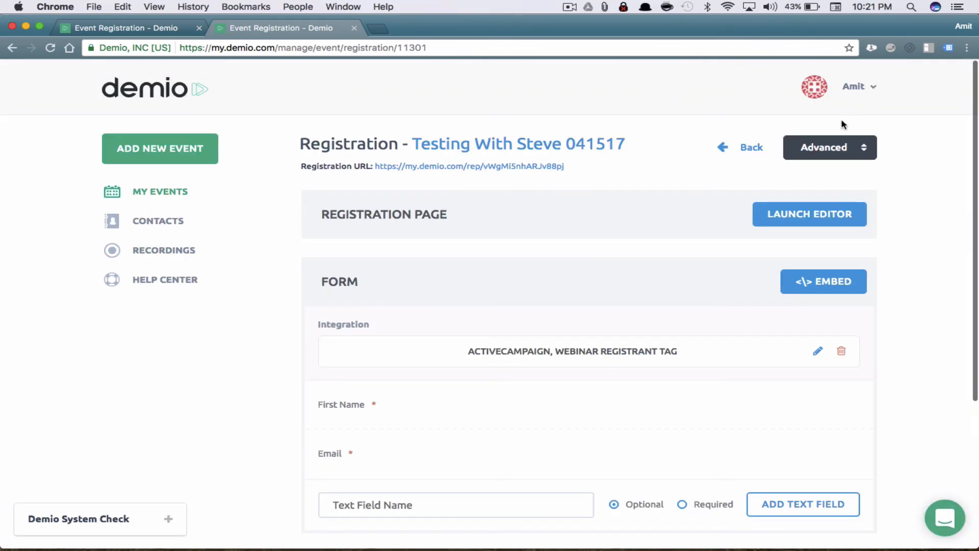
left_click(750, 148)
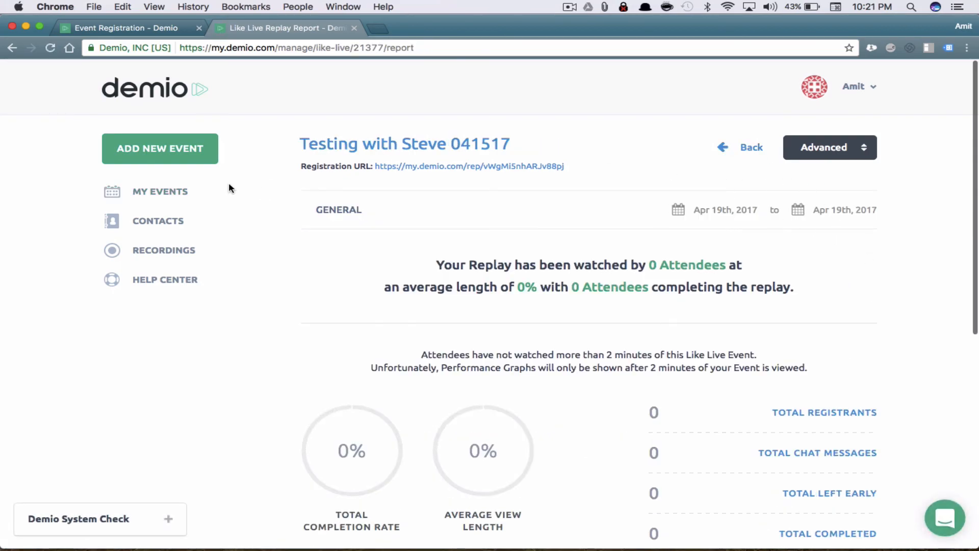
Open the report for the past 7 Tips to Boost Guest Satisfaction Scores webinar
left_click(153, 195)
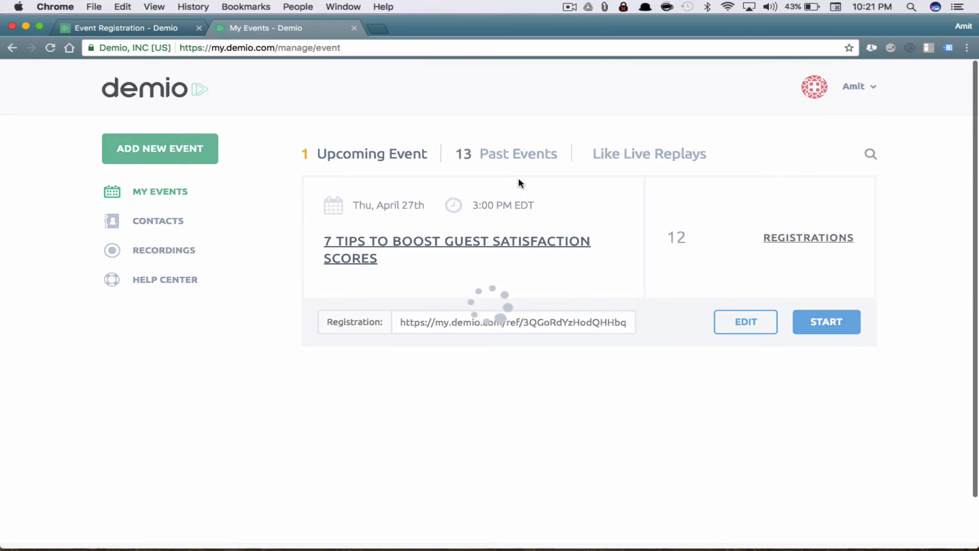
left_click(529, 153)
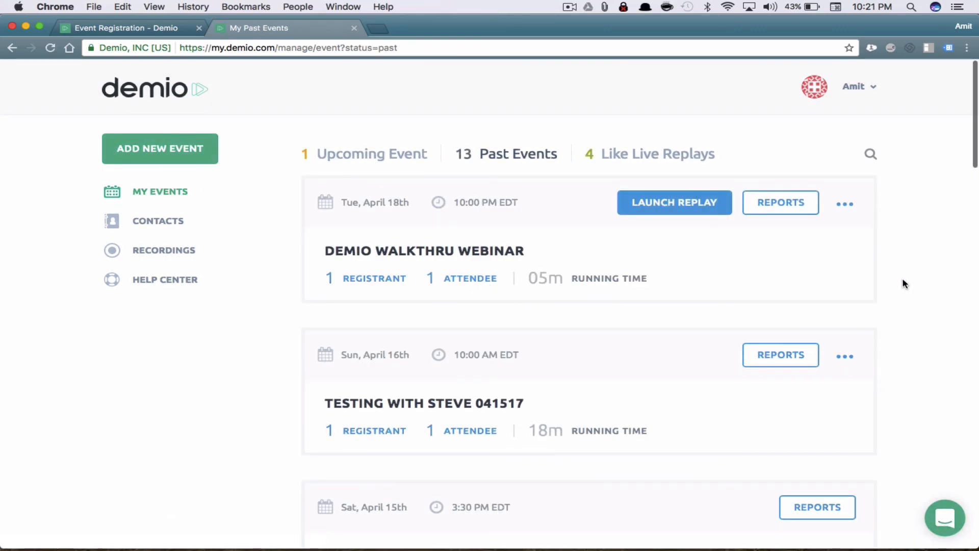
scroll(904, 283, "down", 5)
scroll(904, 284, "down", 5)
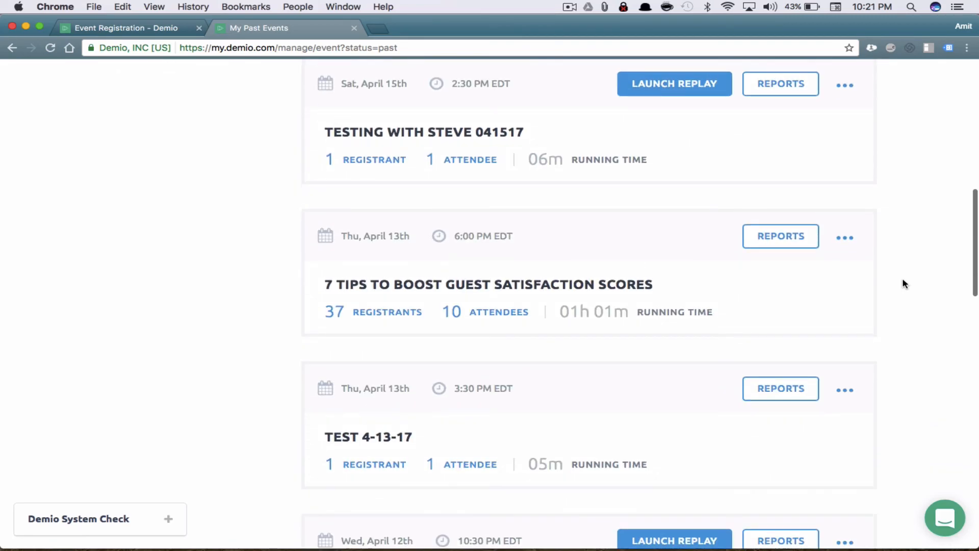
left_click(794, 238)
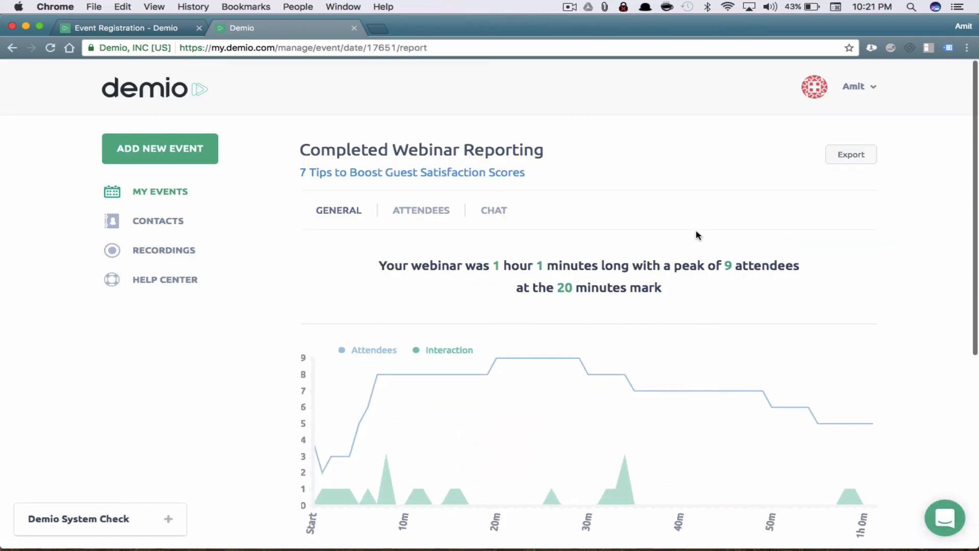
Review the 1 hour 1 minute length, the peak attendance at 20 minutes and the 28% conversion
left_click_drag(498, 268, 592, 265)
left_click_drag(728, 266, 696, 263)
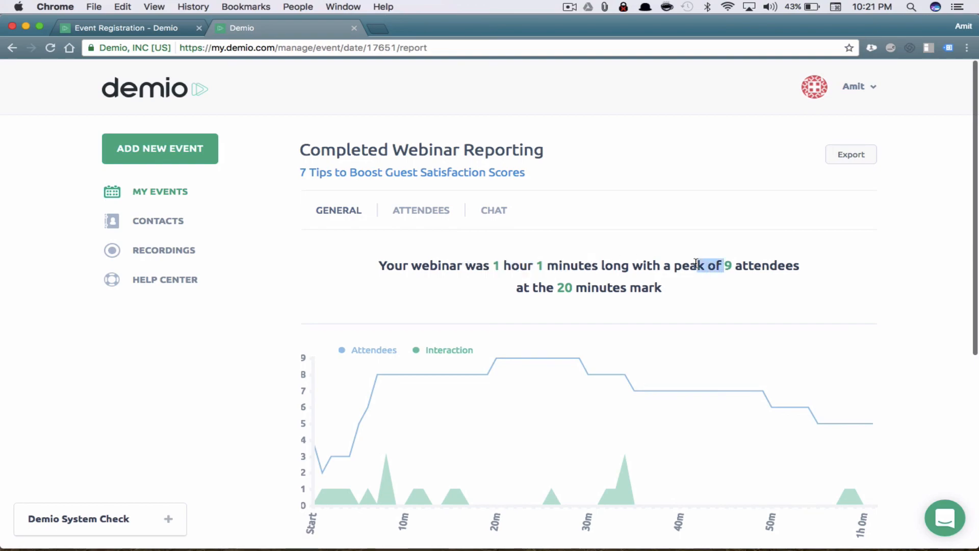
left_click_drag(565, 288, 556, 288)
scroll(556, 288, "down", 3)
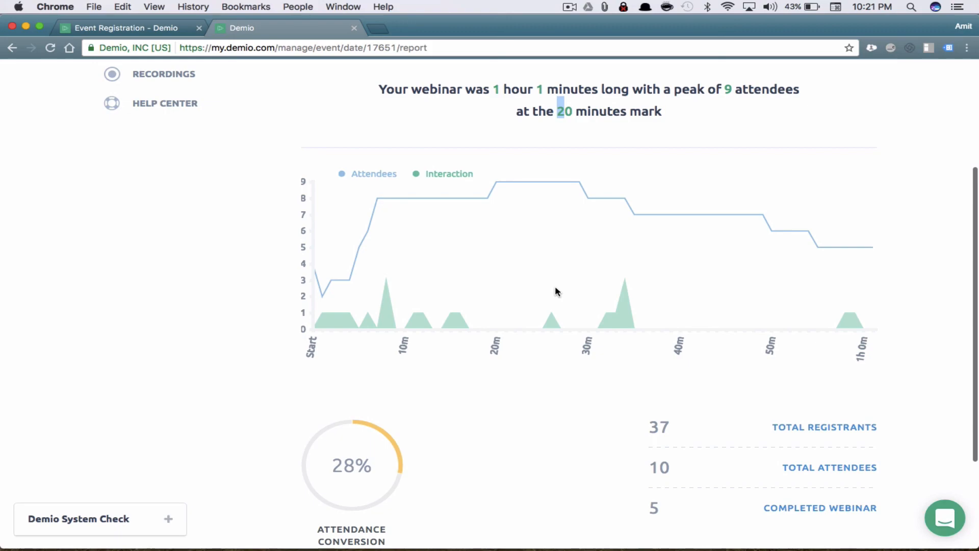
scroll(533, 371, "down", 3)
left_click_drag(347, 334, 407, 334)
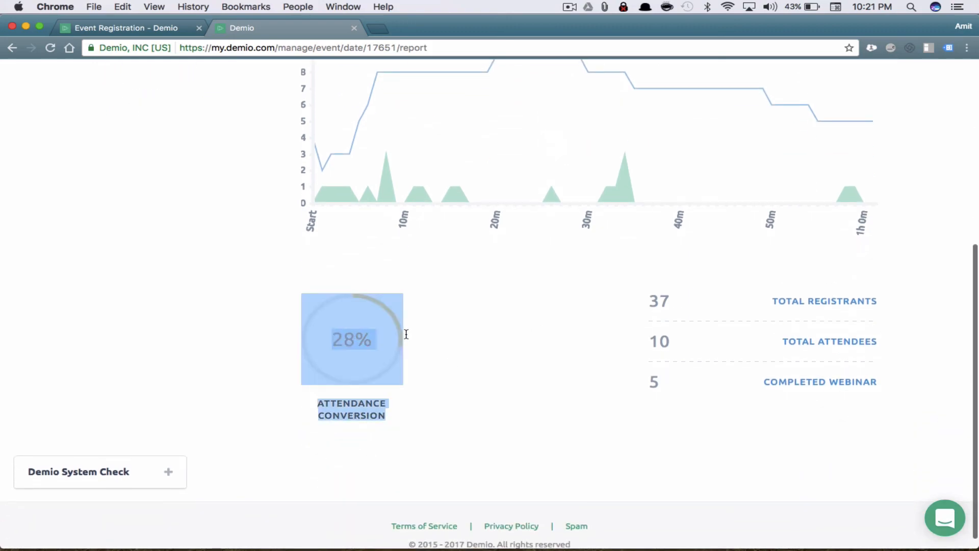
left_click(500, 381)
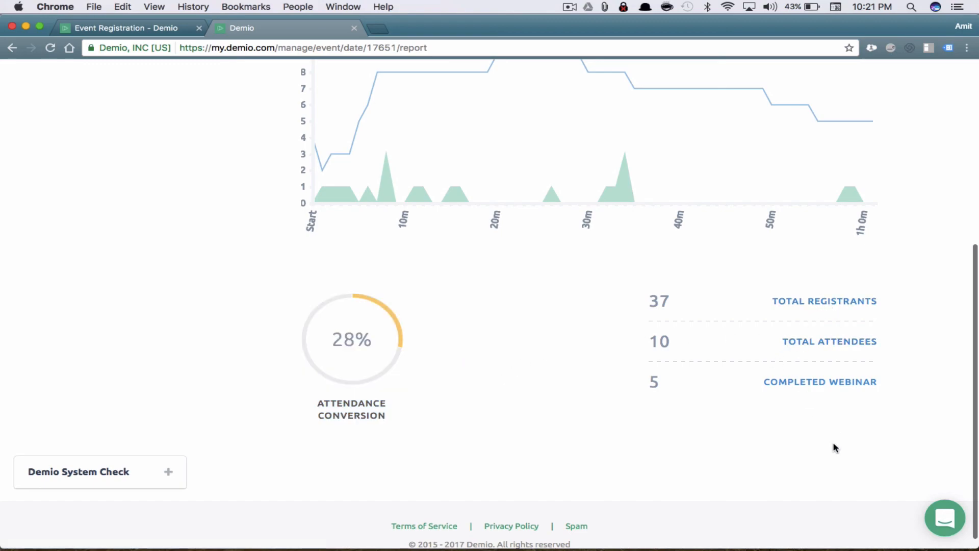
Examine the report chart, noting its Interaction series
scroll(834, 447, "down", 1)
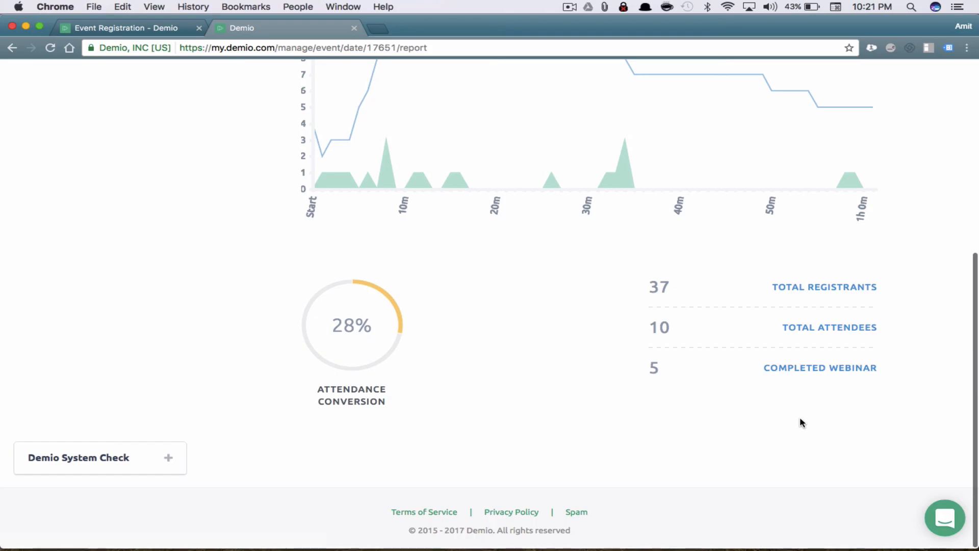
scroll(800, 423, "up", 5)
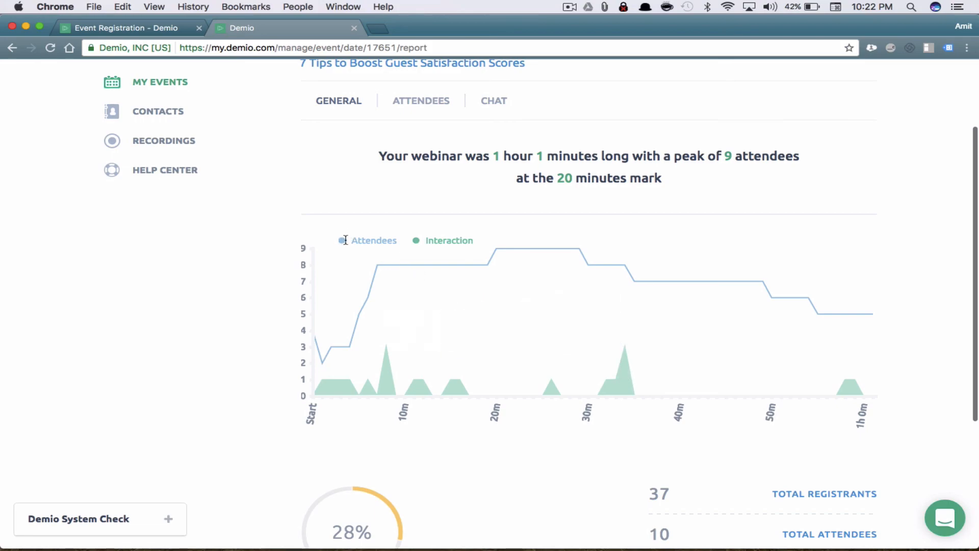
left_click_drag(425, 240, 436, 241)
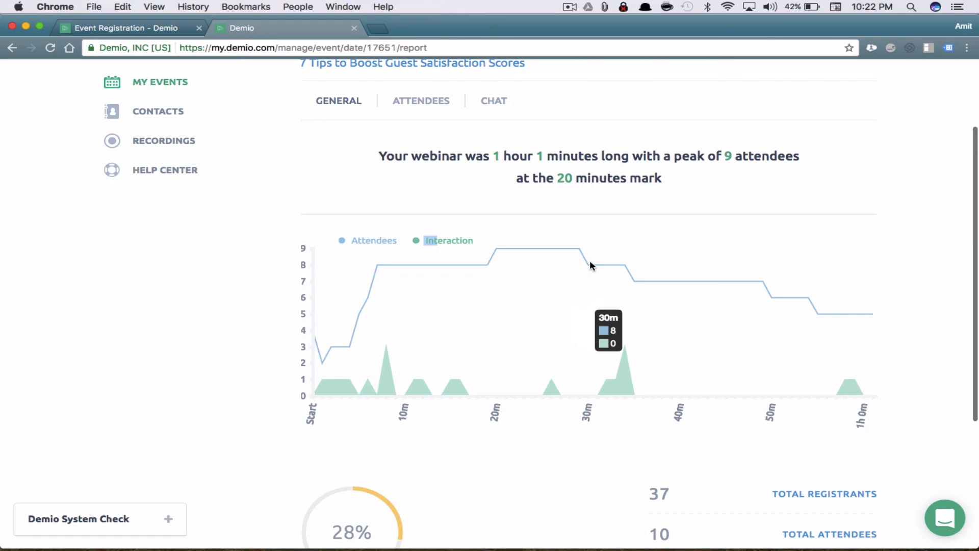
scroll(735, 258, "down", 4)
scroll(735, 258, "up", 7)
scroll(734, 252, "down", 1)
Browse the list of the webinar's attendees
left_click(426, 216)
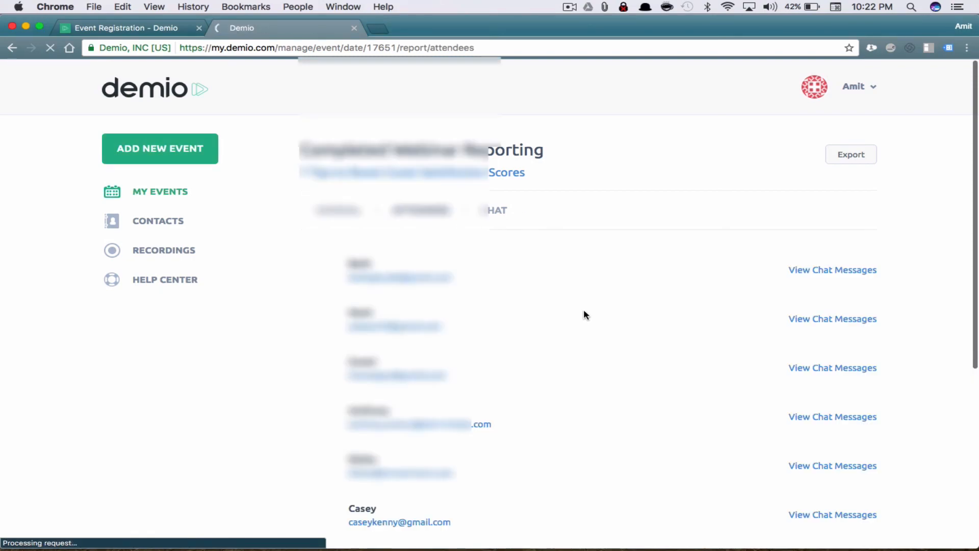
scroll(586, 315, "down", 3)
scroll(586, 315, "down", 4)
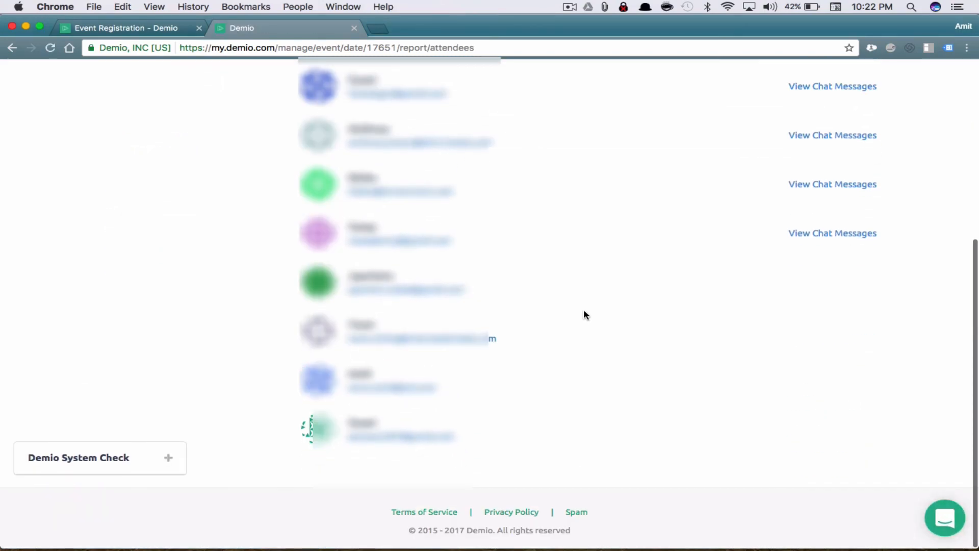
scroll(586, 315, "up", 6)
scroll(584, 312, "up", 1)
Page through the chat messages, then export the report as Webinar_Report_17651.csv
left_click(497, 211)
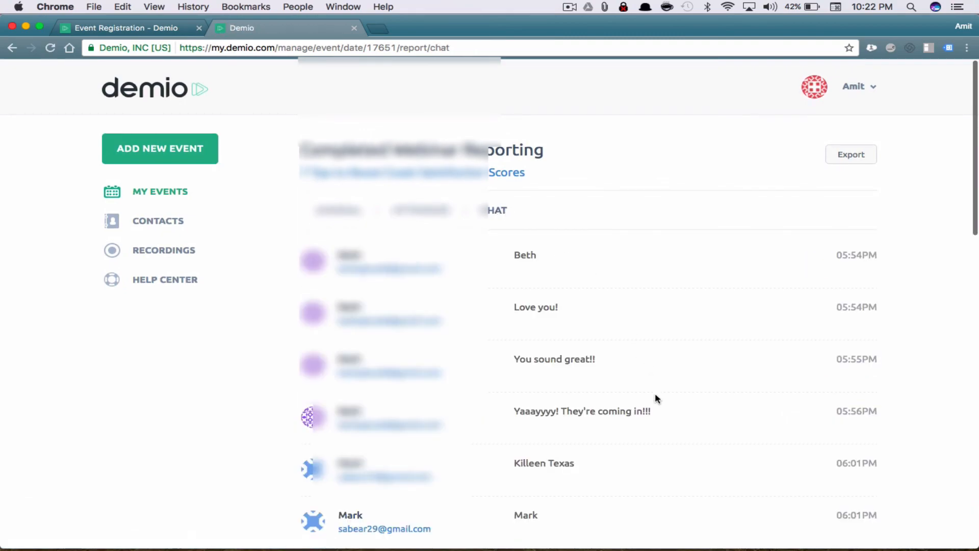
scroll(657, 399, "down", 2)
scroll(656, 398, "down", 10)
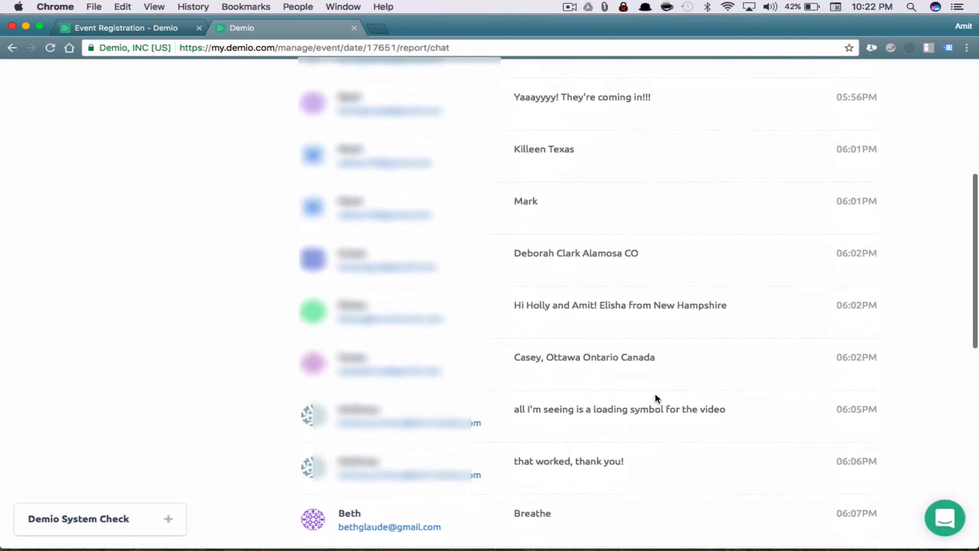
scroll(656, 398, "down", 8)
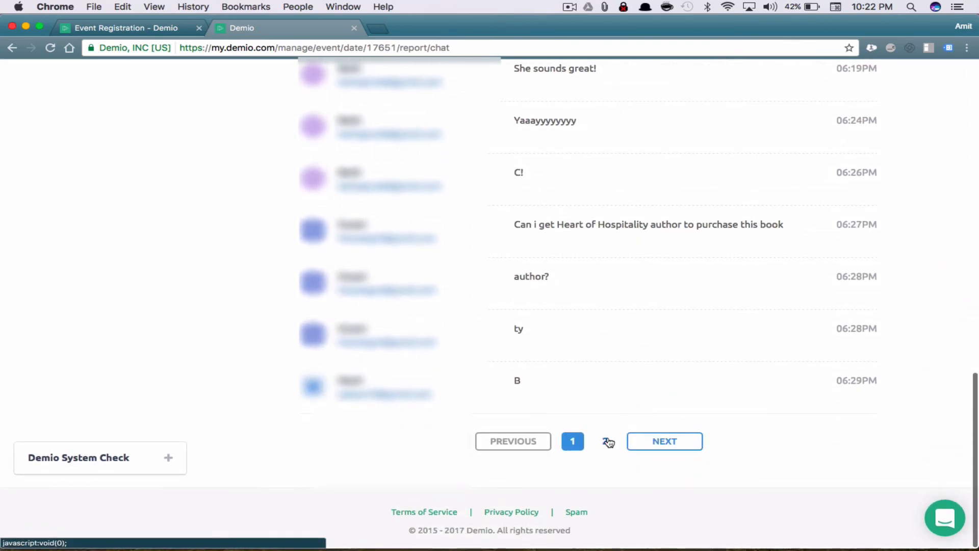
left_click(605, 440)
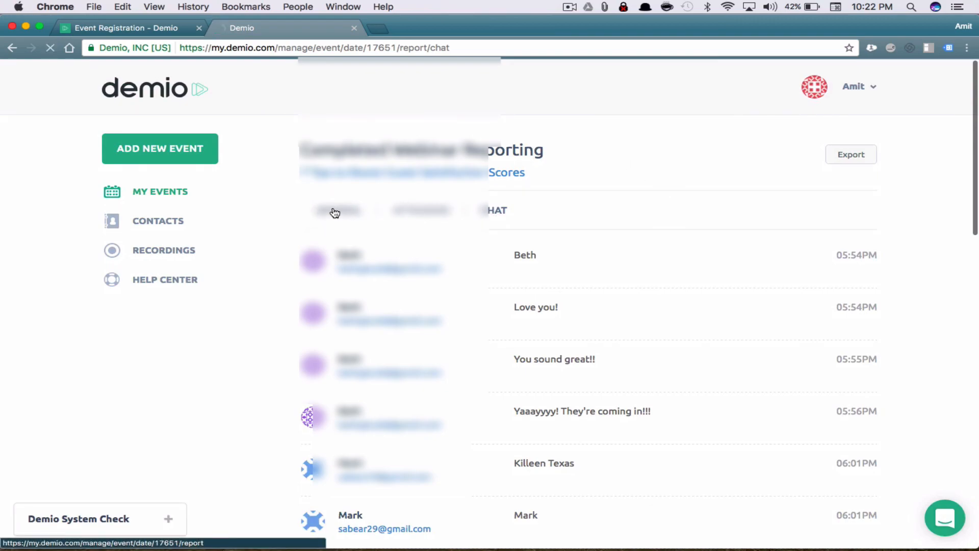
left_click(857, 162)
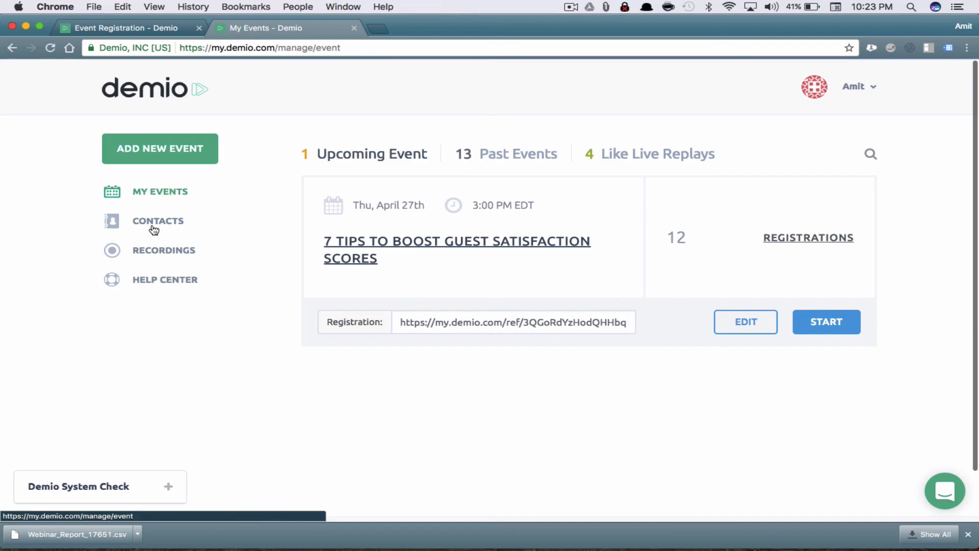
left_click(180, 249)
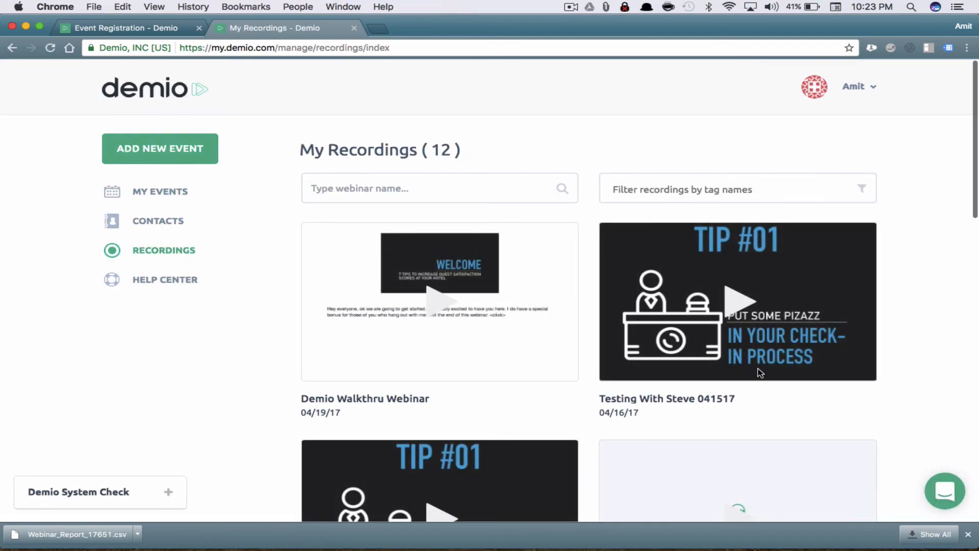
mouse_move(839, 304)
scroll(932, 295, "down", 10)
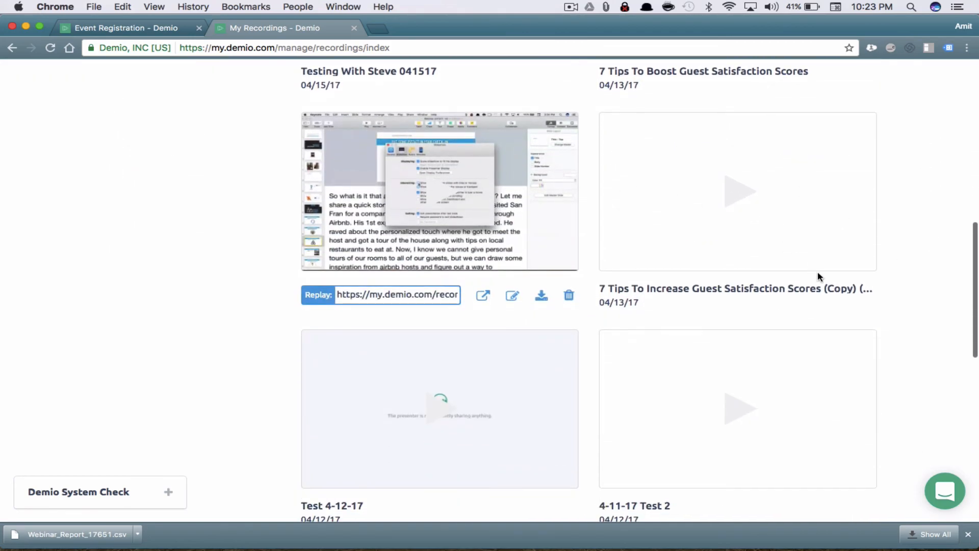
scroll(820, 278, "down", 4)
scroll(820, 278, "up", 10)
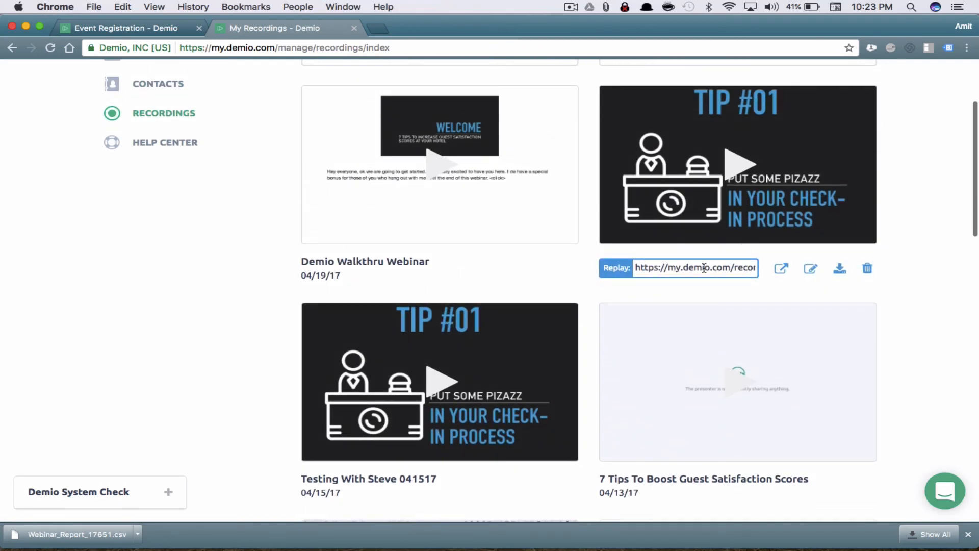
left_click(682, 268)
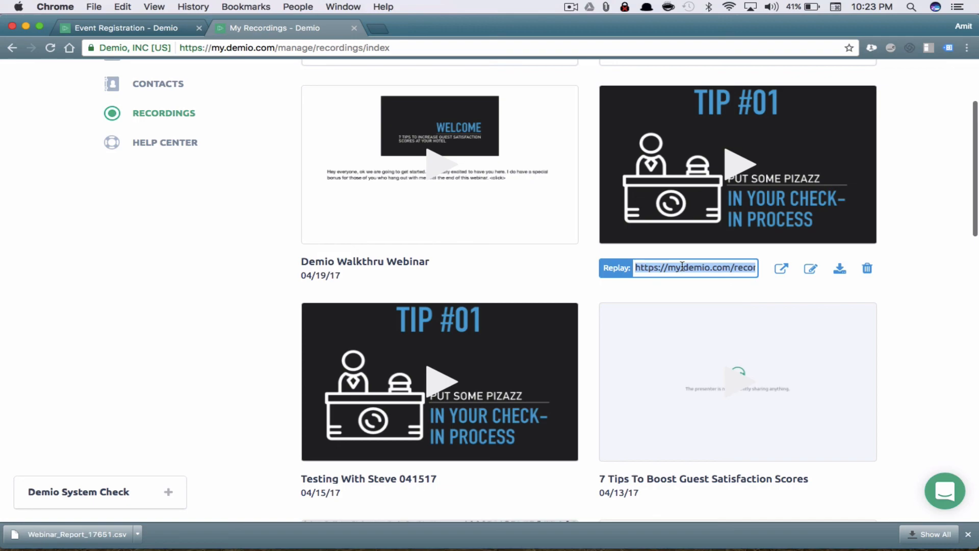
left_click(782, 268)
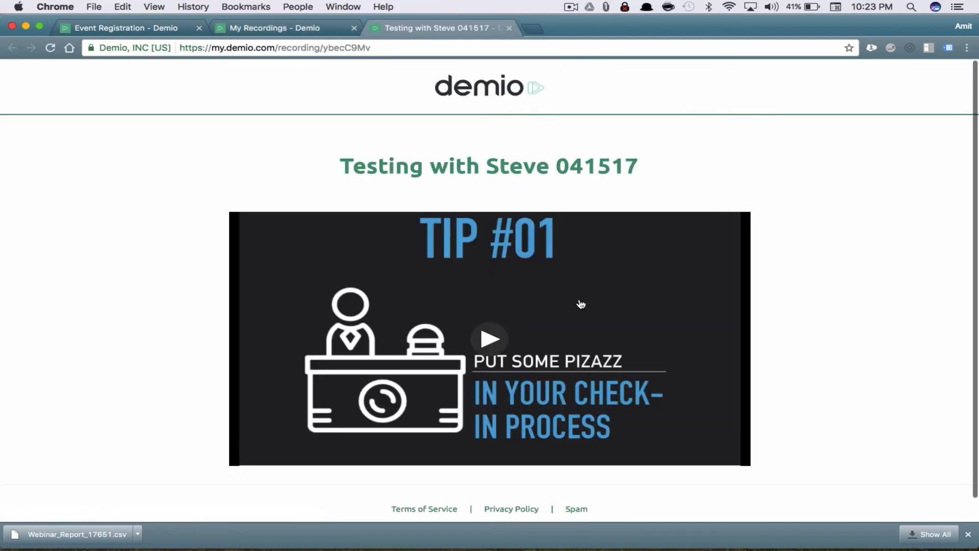
left_click(389, 46)
scroll(673, 262, "down", 2)
scroll(673, 262, "up", 2)
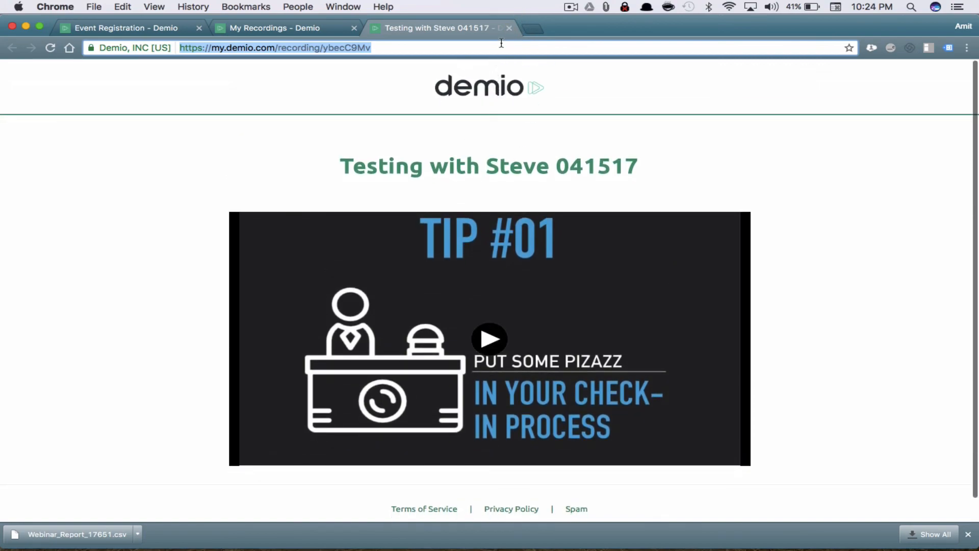
left_click(509, 28)
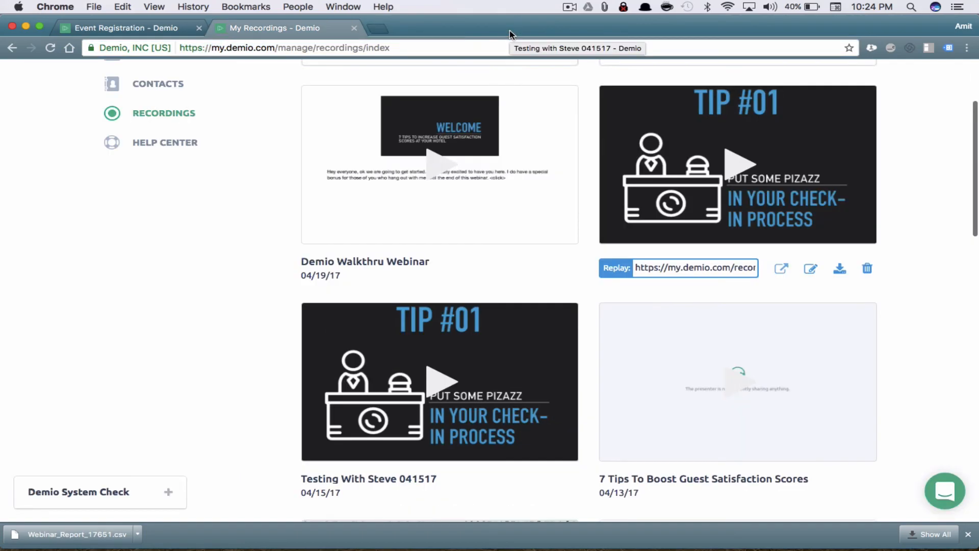
left_click(814, 272)
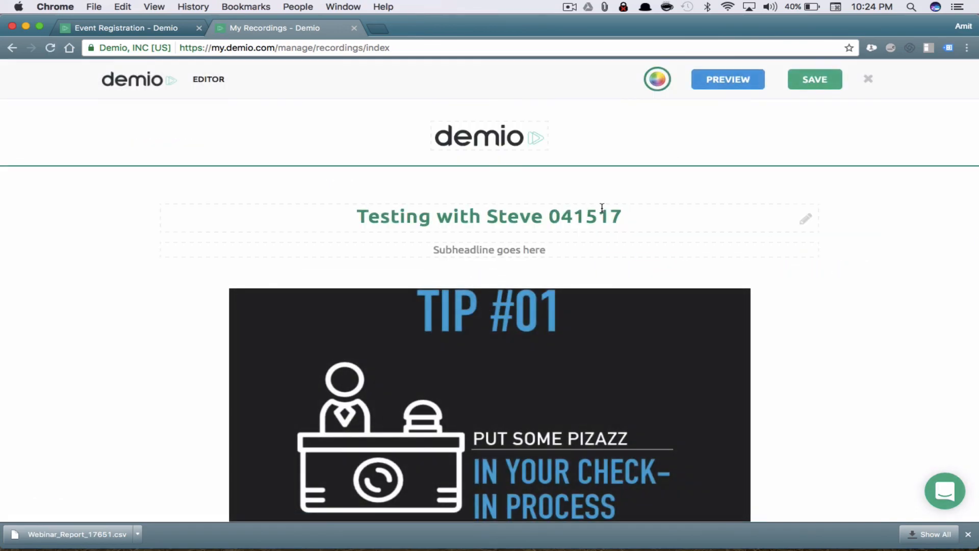
left_click(626, 216)
scroll(547, 245, "down", 5)
left_click(480, 377)
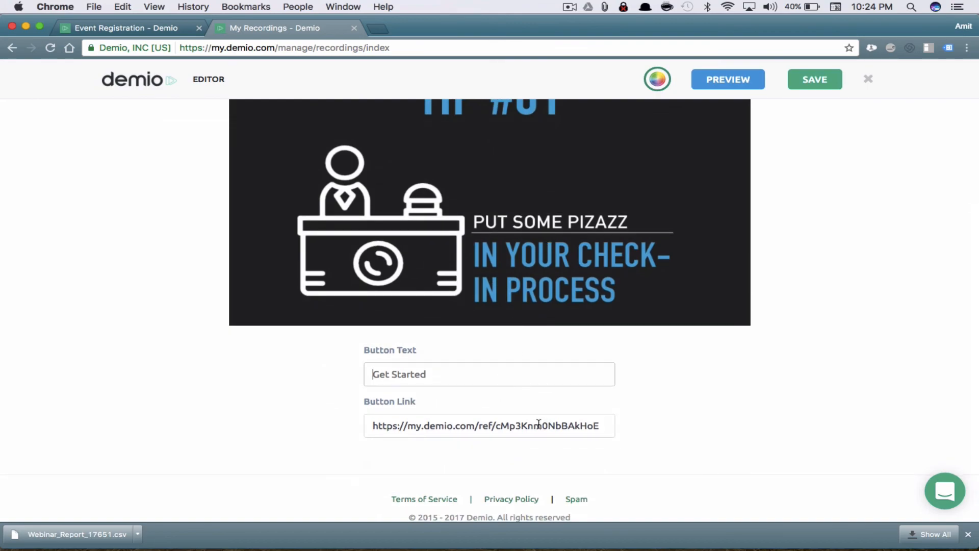
scroll(776, 356, "up", 2)
scroll(776, 356, "down", 3)
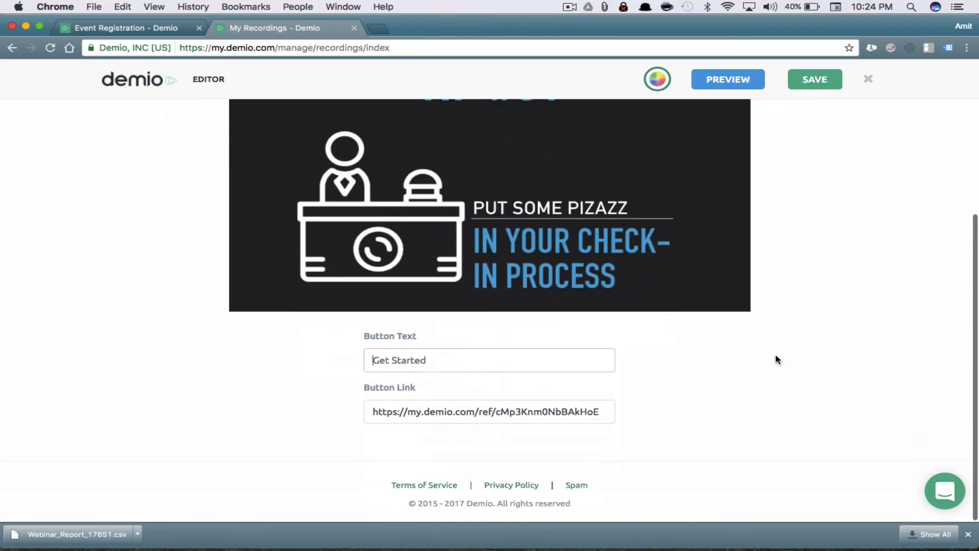
scroll(864, 362, "up", 2)
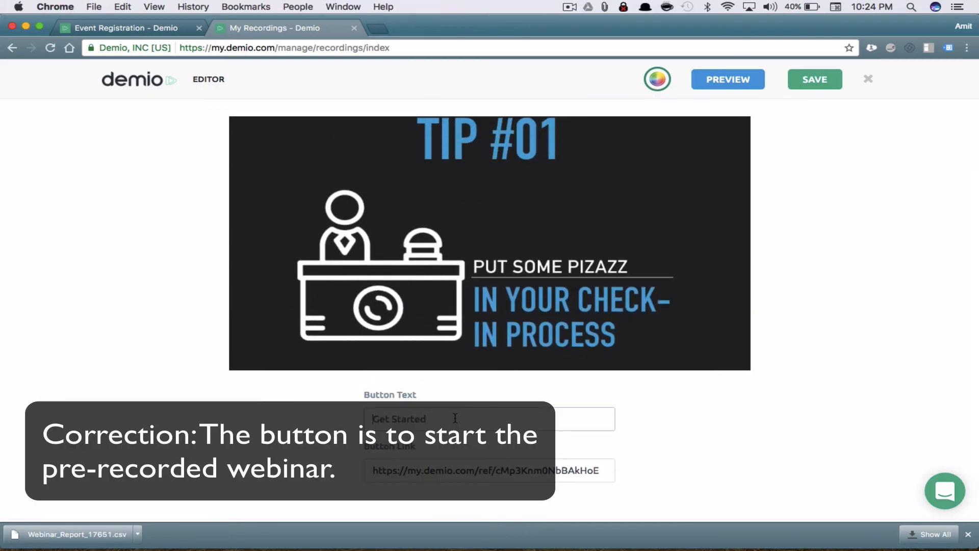
left_click(869, 78)
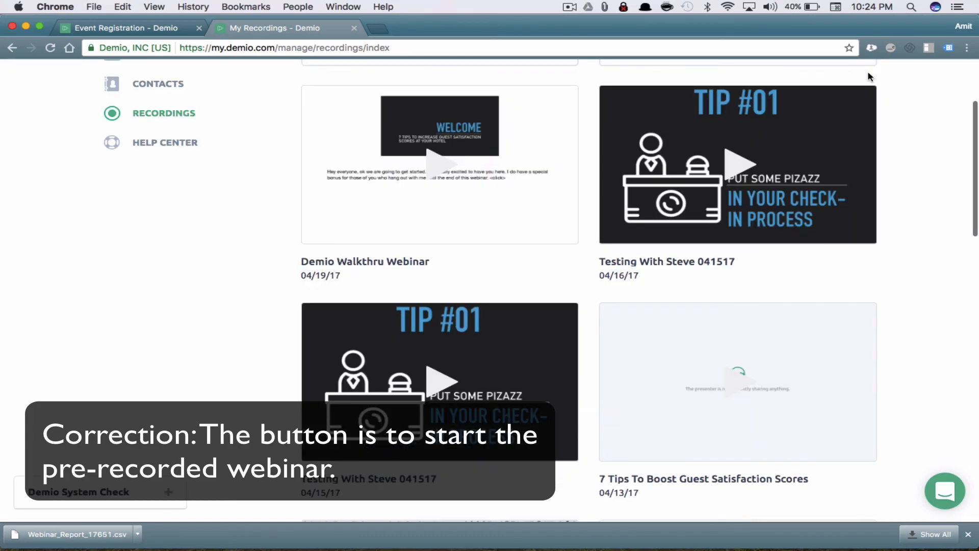
scroll(906, 228, "up", 3)
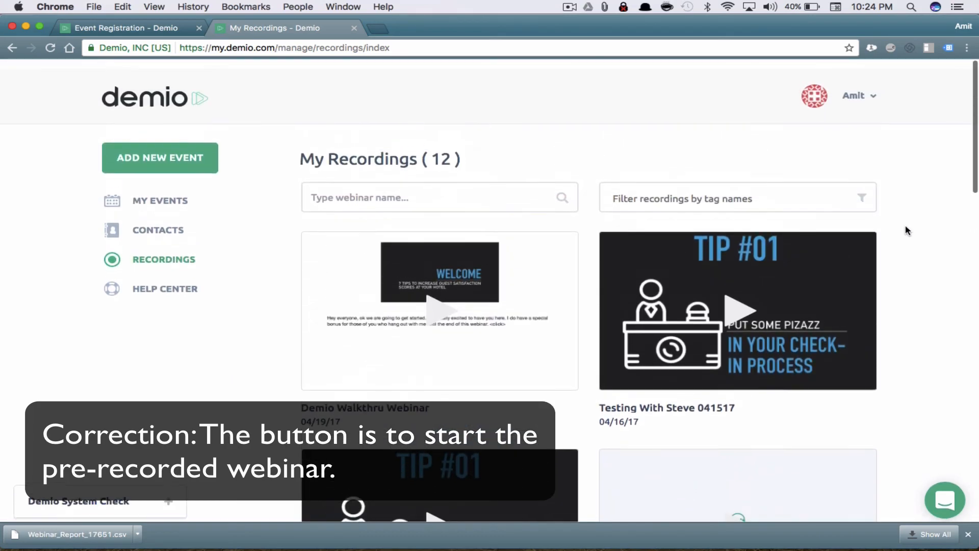
scroll(906, 228, "down", 2)
mouse_move(765, 318)
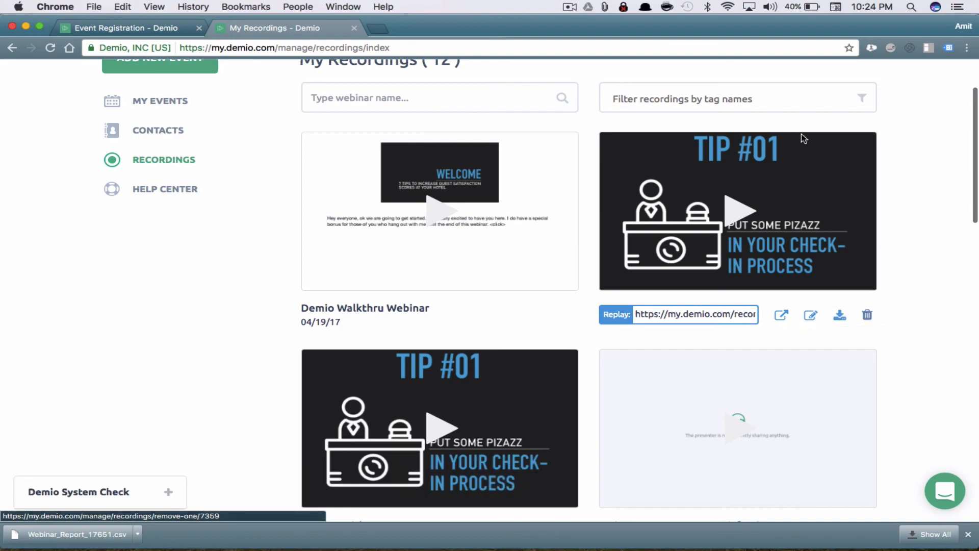
scroll(902, 159, "up", 3)
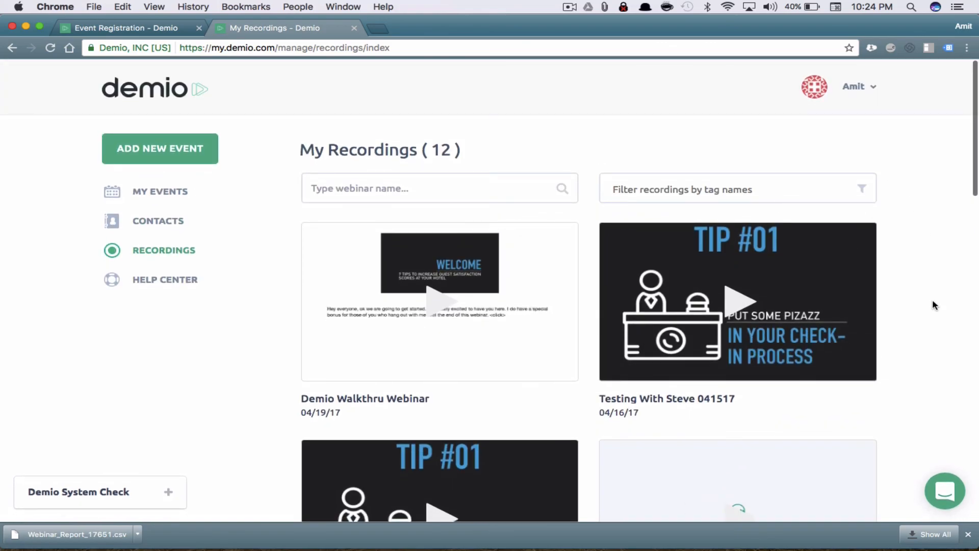
scroll(933, 304, "down", 10)
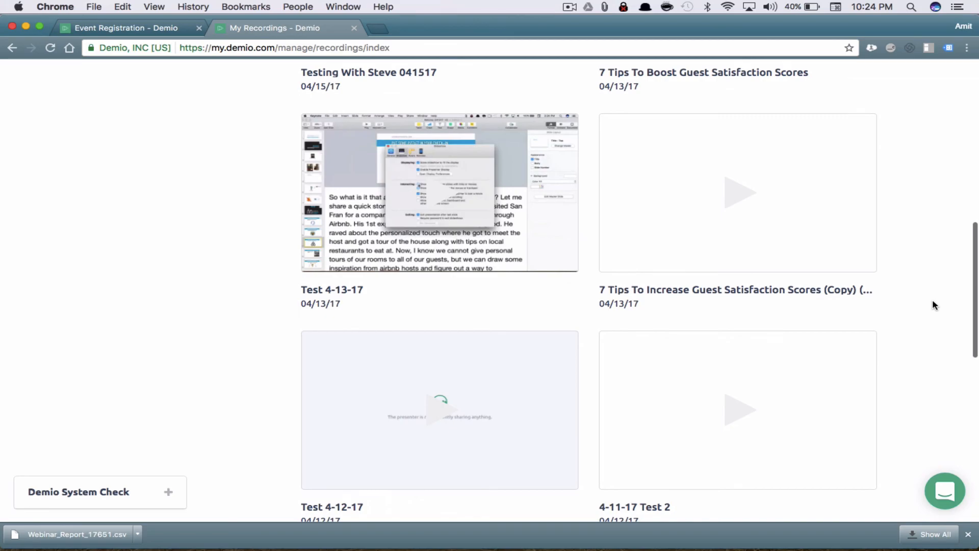
scroll(934, 305, "down", 10)
scroll(934, 305, "up", 15)
scroll(935, 305, "up", 2)
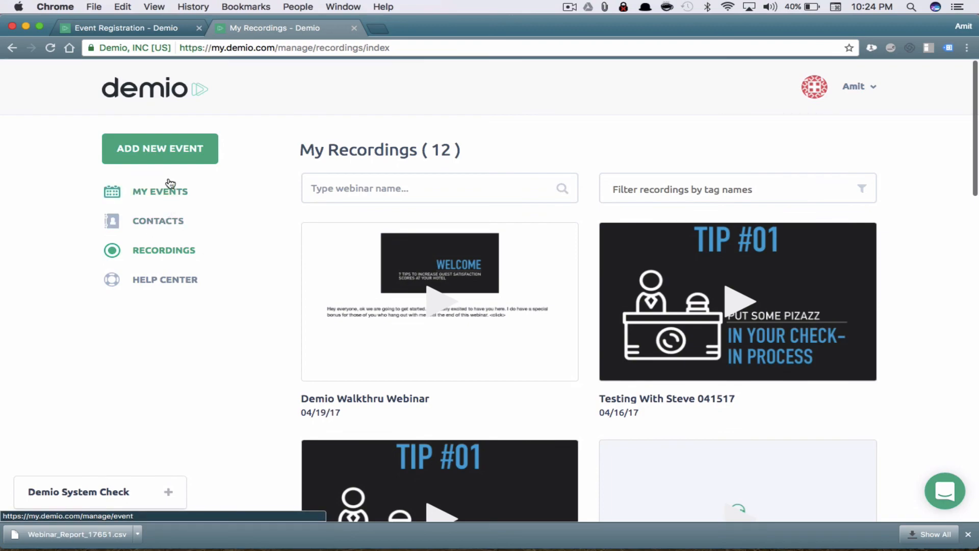
Look through the contacts list, then return to My Events
left_click(163, 222)
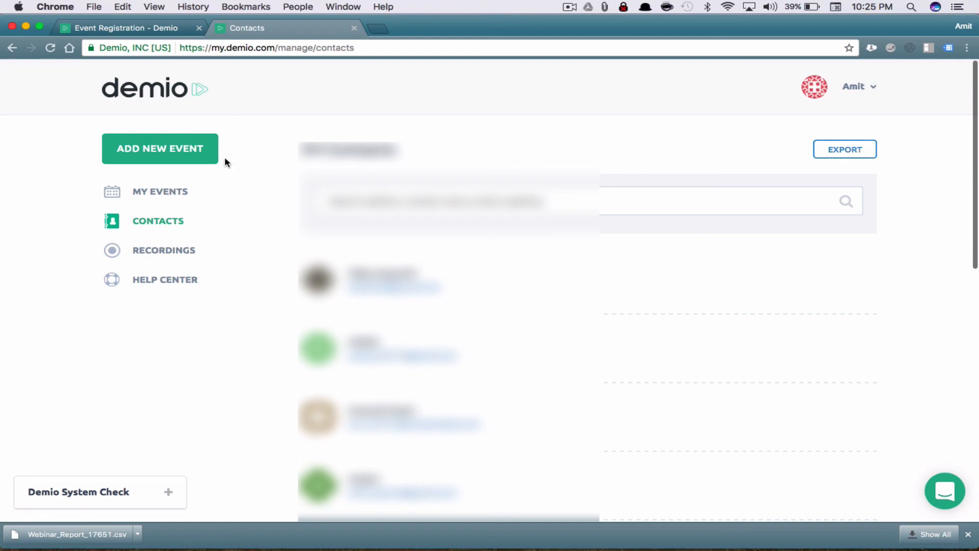
left_click(117, 192)
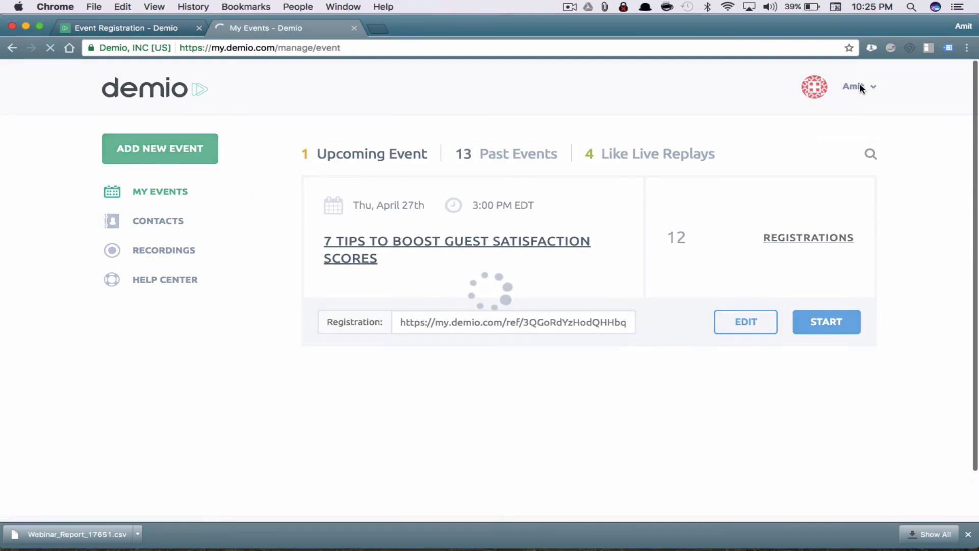
left_click(861, 88)
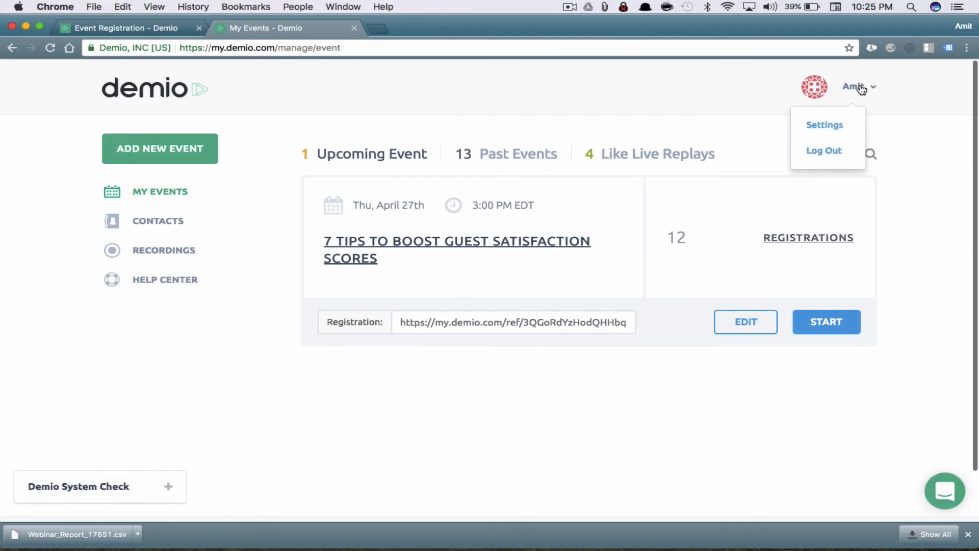
left_click(823, 128)
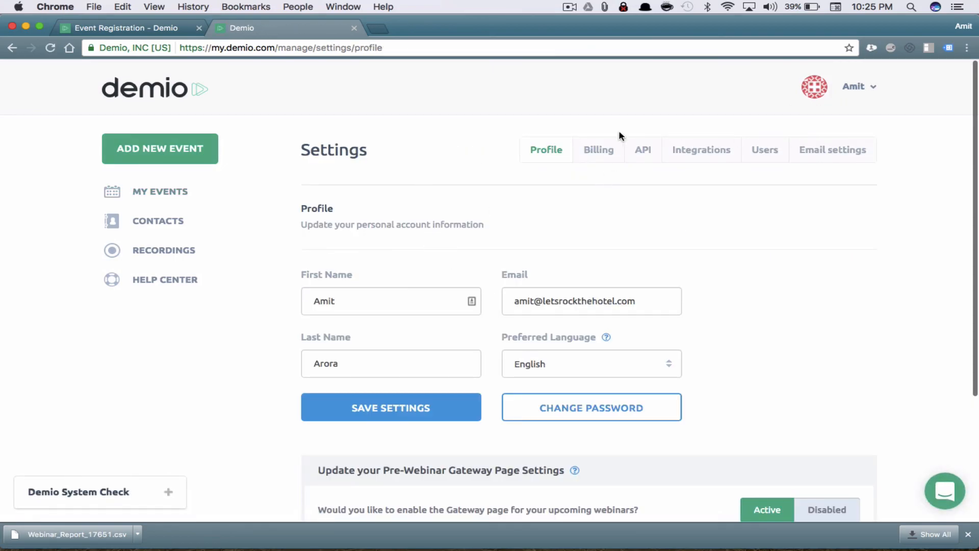
left_click(613, 155)
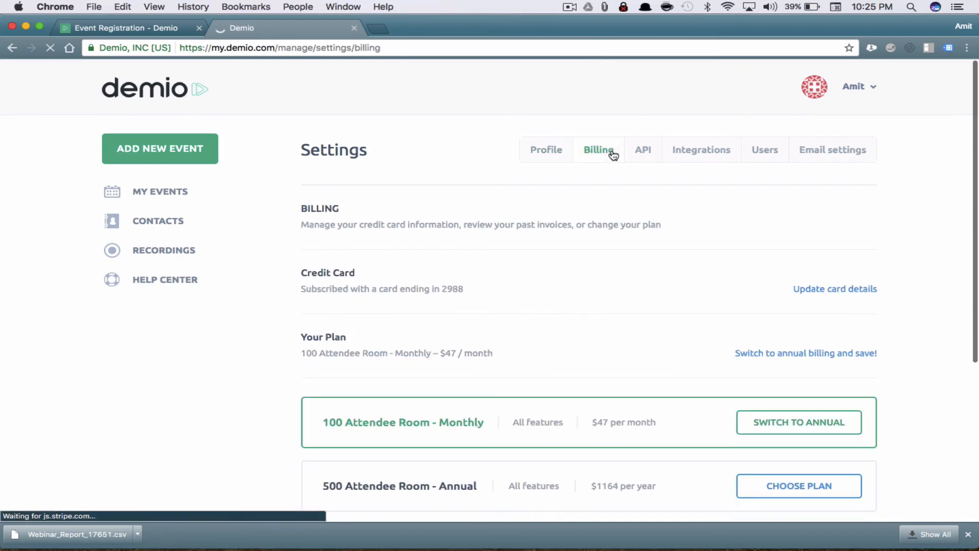
scroll(709, 261, "down", 5)
scroll(708, 261, "up", 5)
scroll(708, 261, "down", 5)
scroll(708, 261, "up", 5)
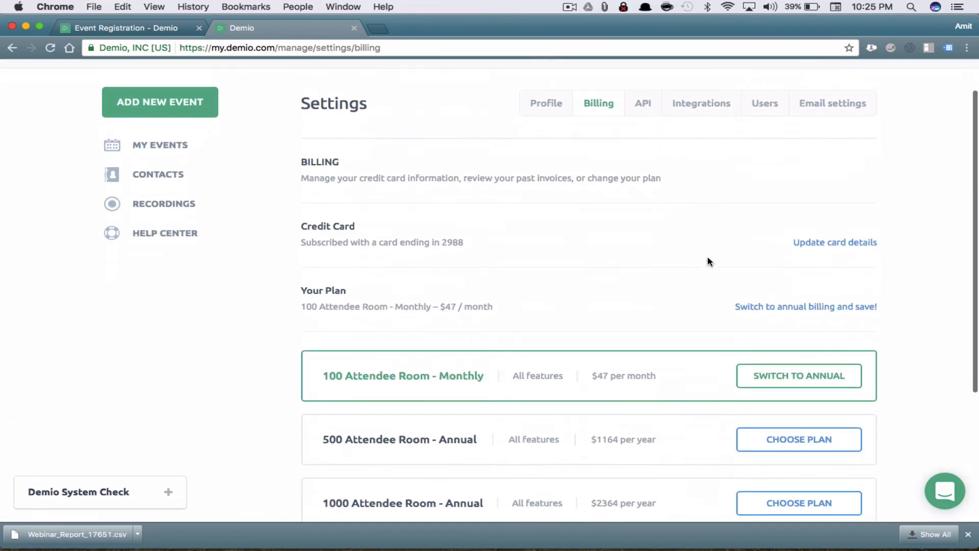
scroll(885, 338, "down", 3)
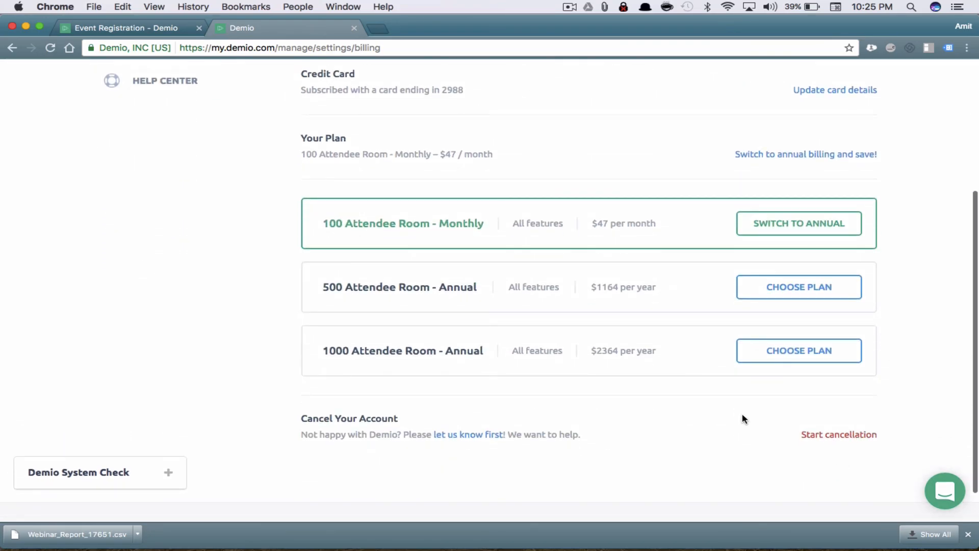
scroll(742, 419, "up", 4)
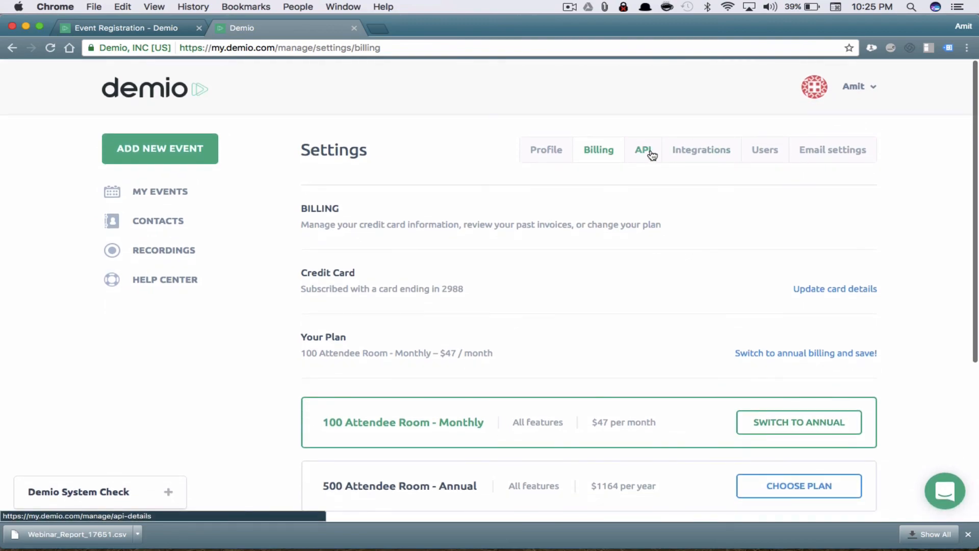
left_click(641, 159)
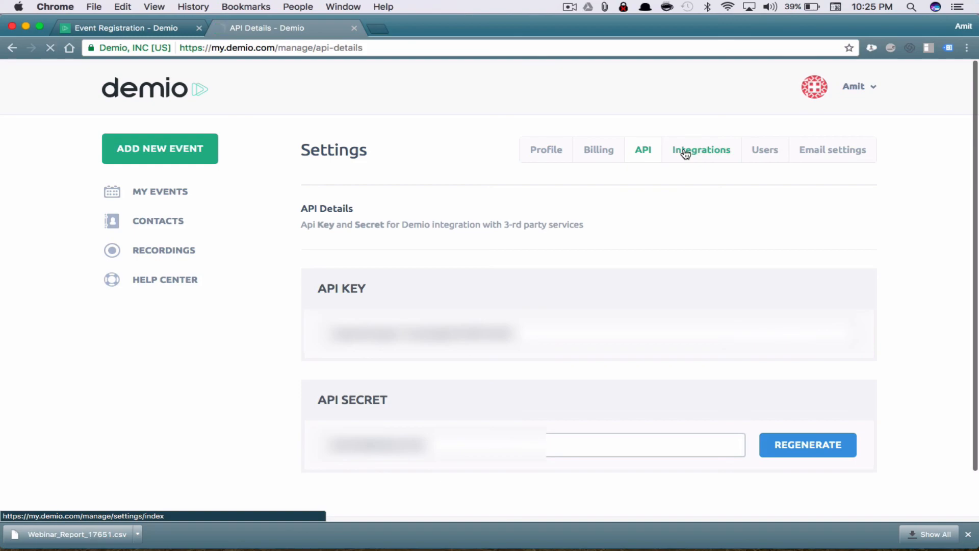
left_click(686, 154)
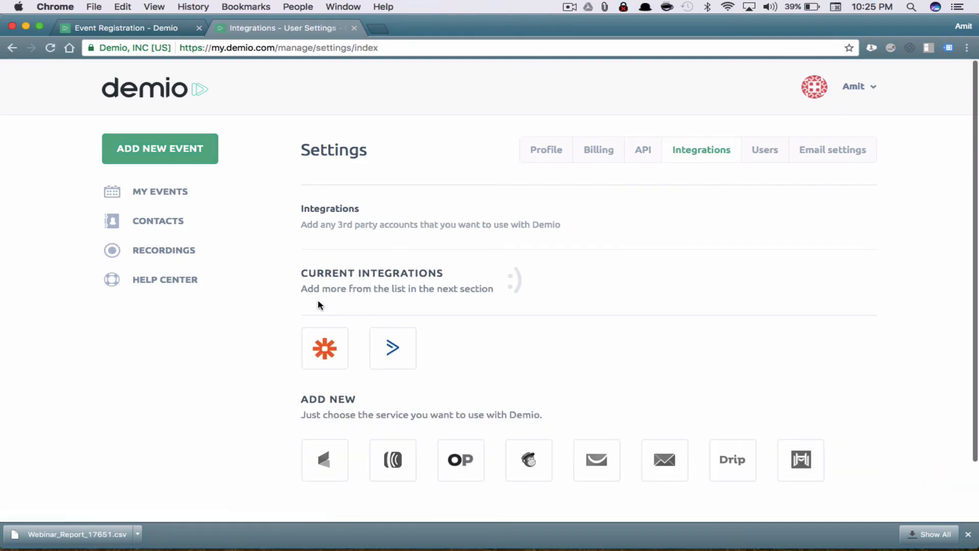
left_click(773, 153)
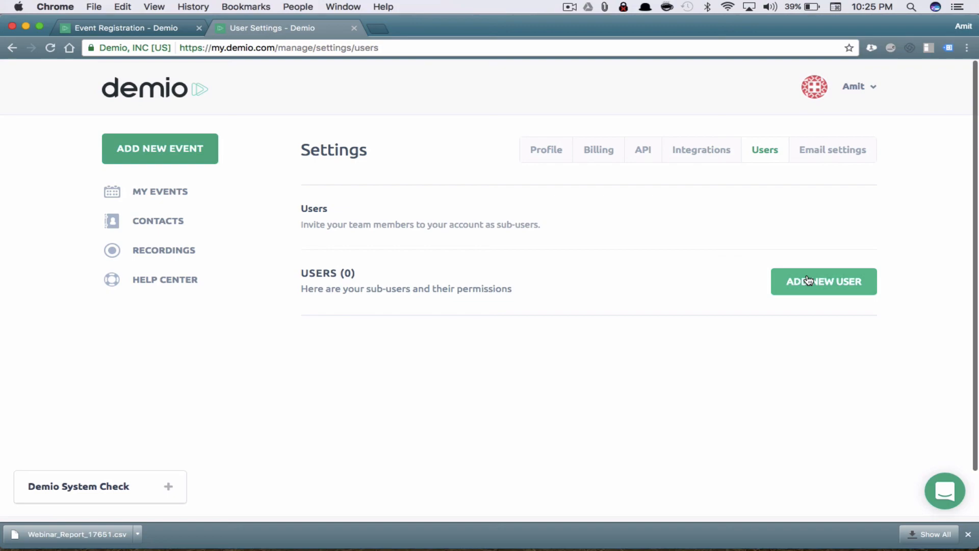
left_click(853, 160)
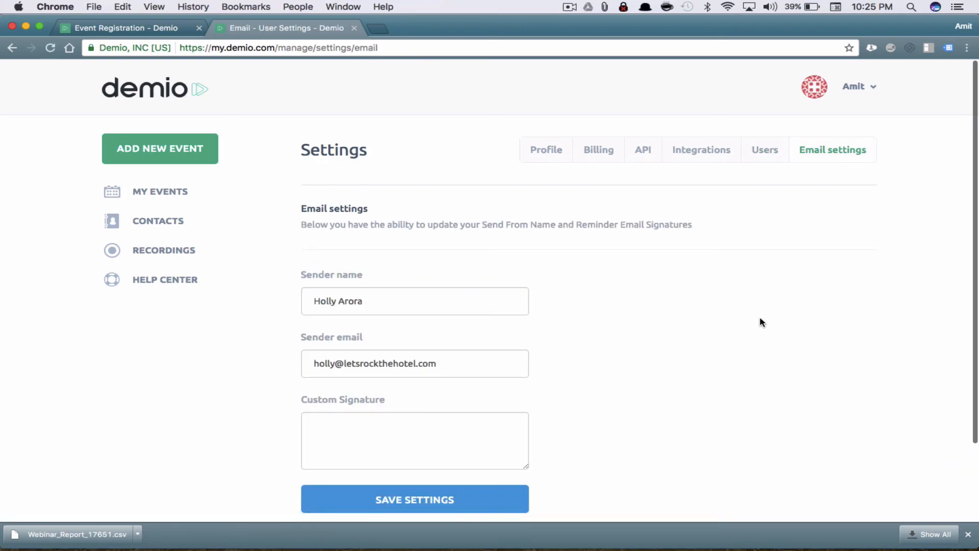
scroll(760, 321, "down", 3)
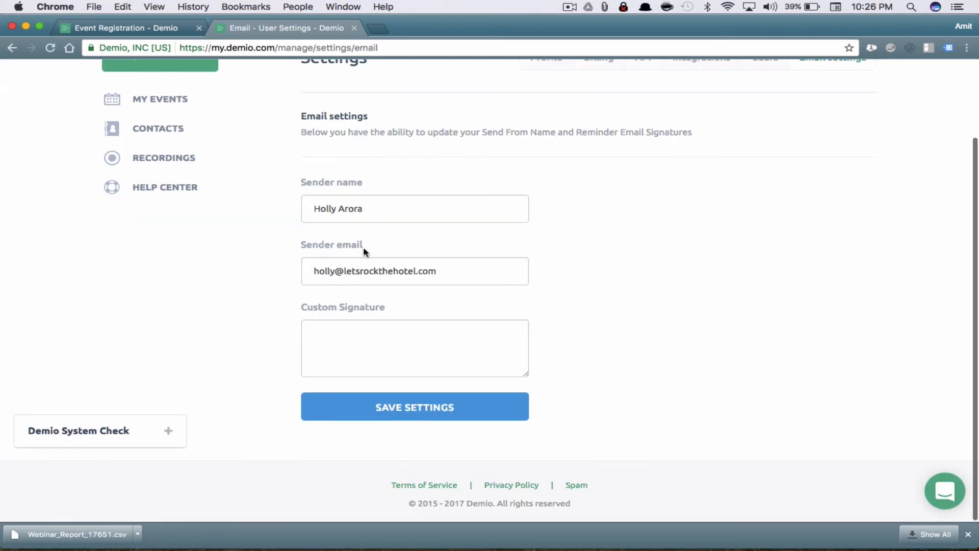
left_click(370, 350)
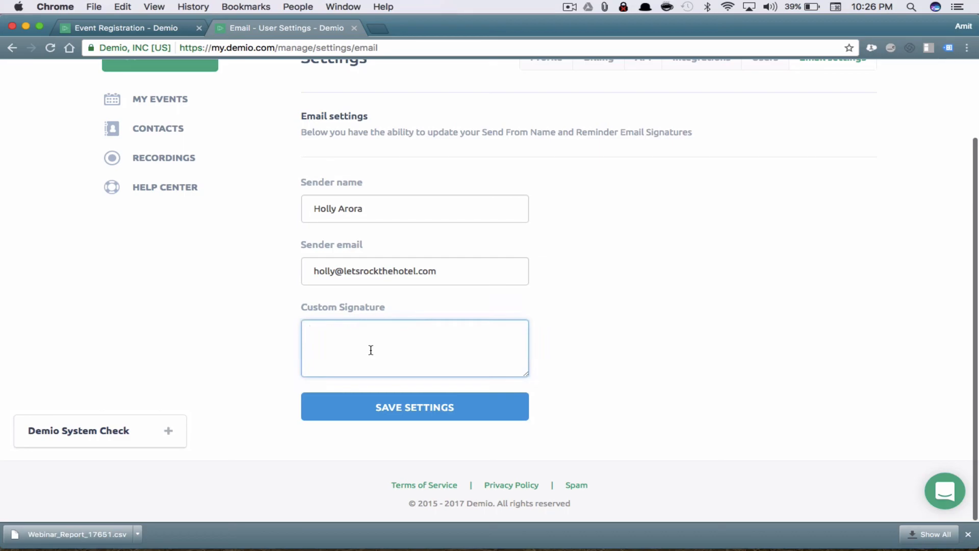